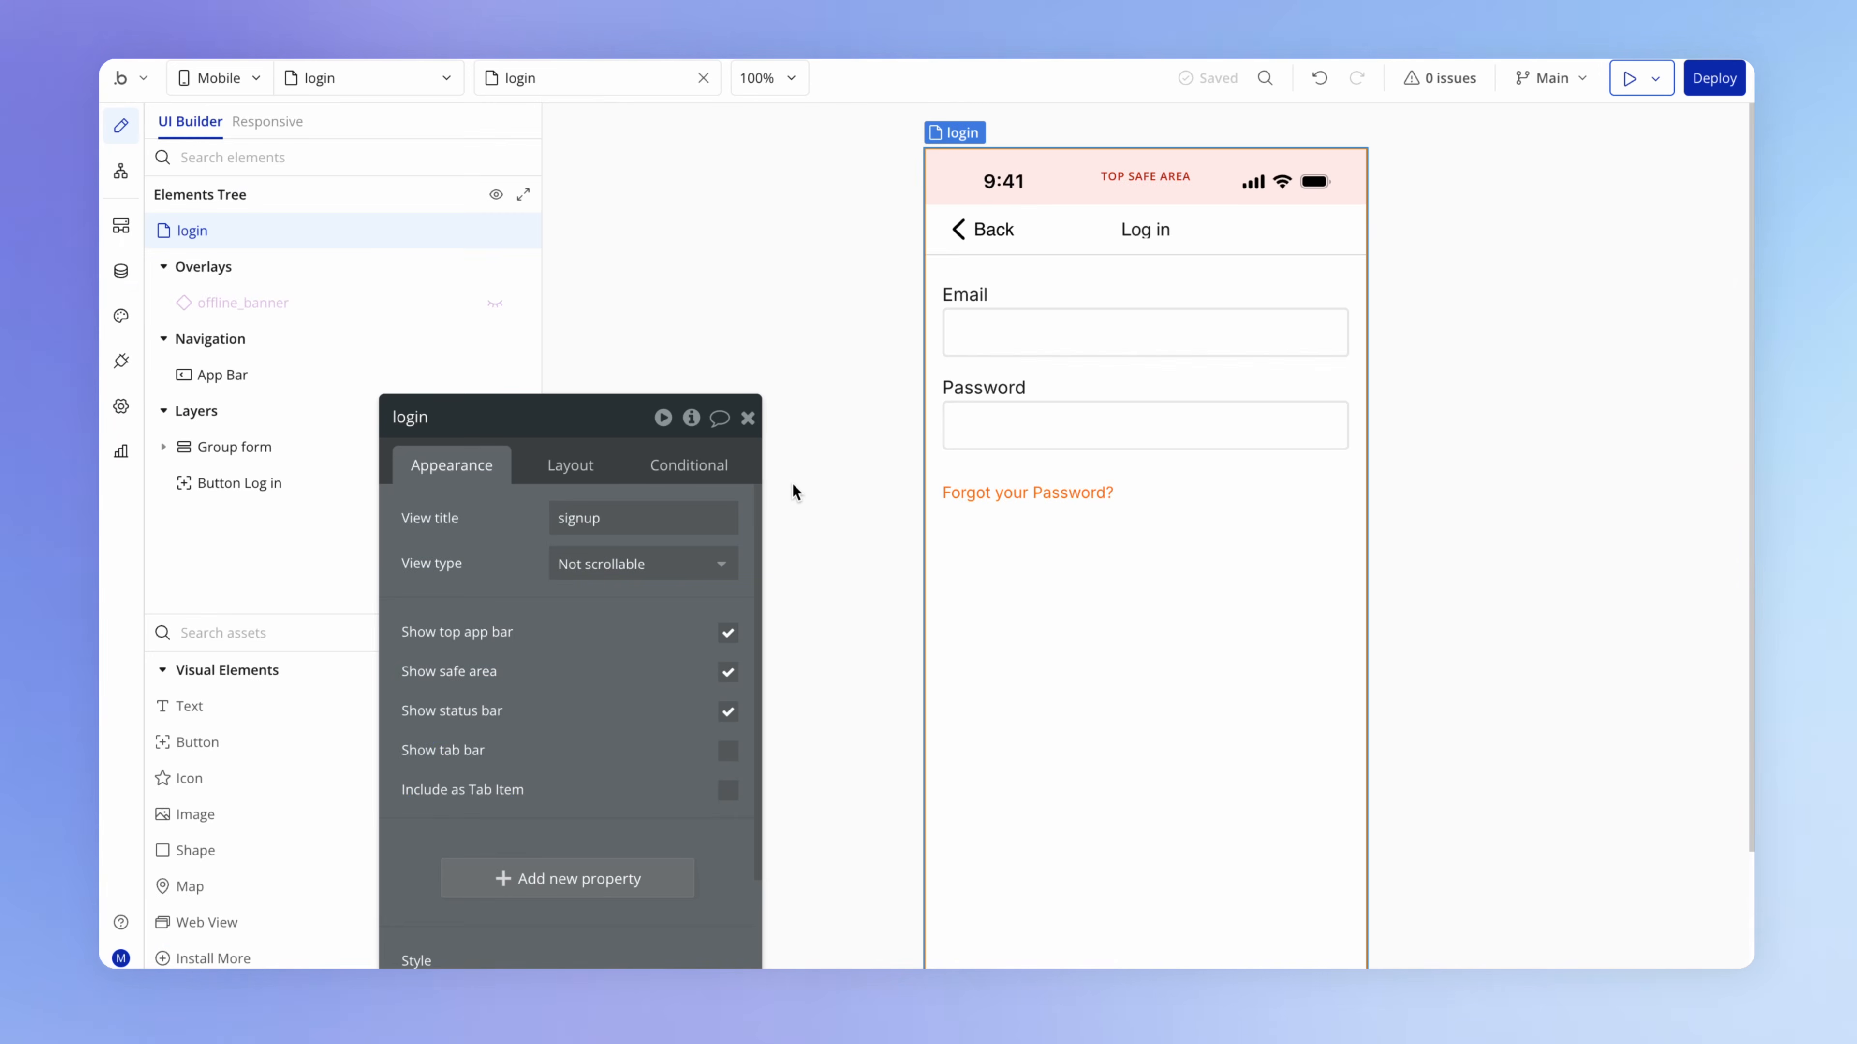
Inspect the workflow of the Forgot your Password button on the login view, including its navigation action's settings
click(748, 418)
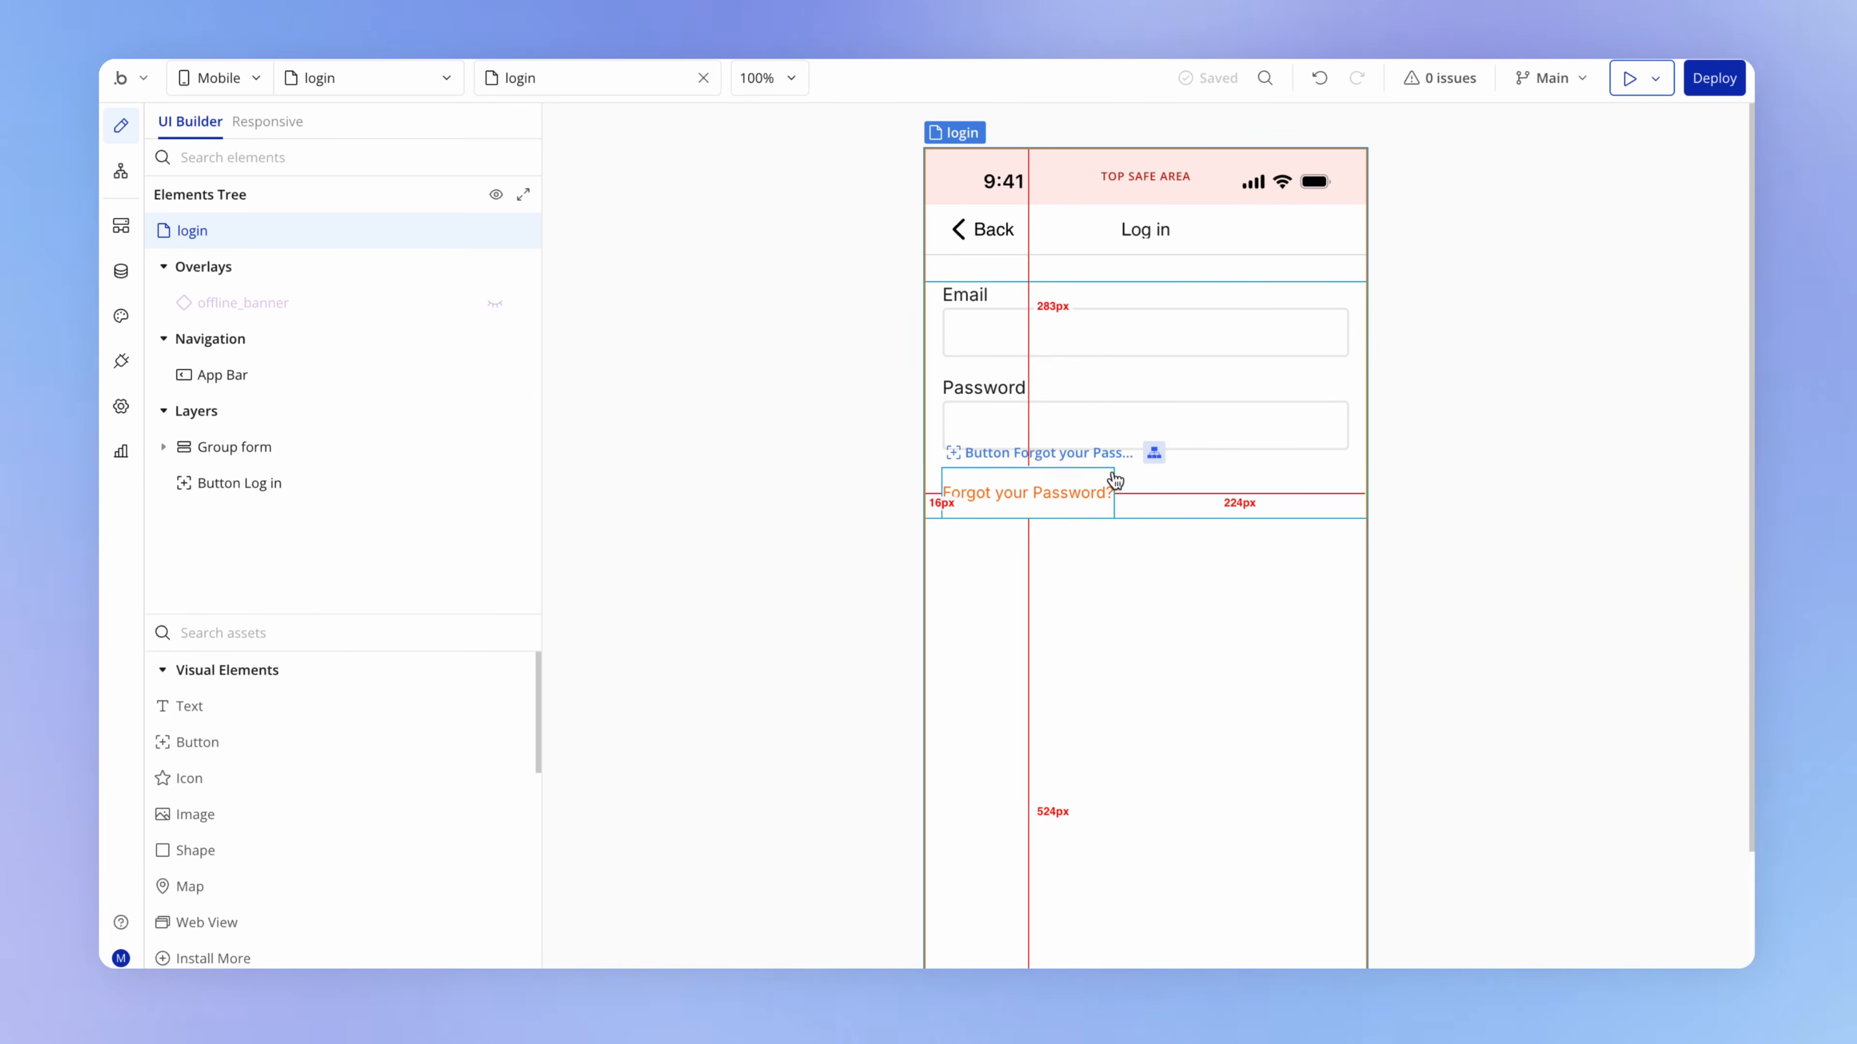
scroll(865, 523, down, 1)
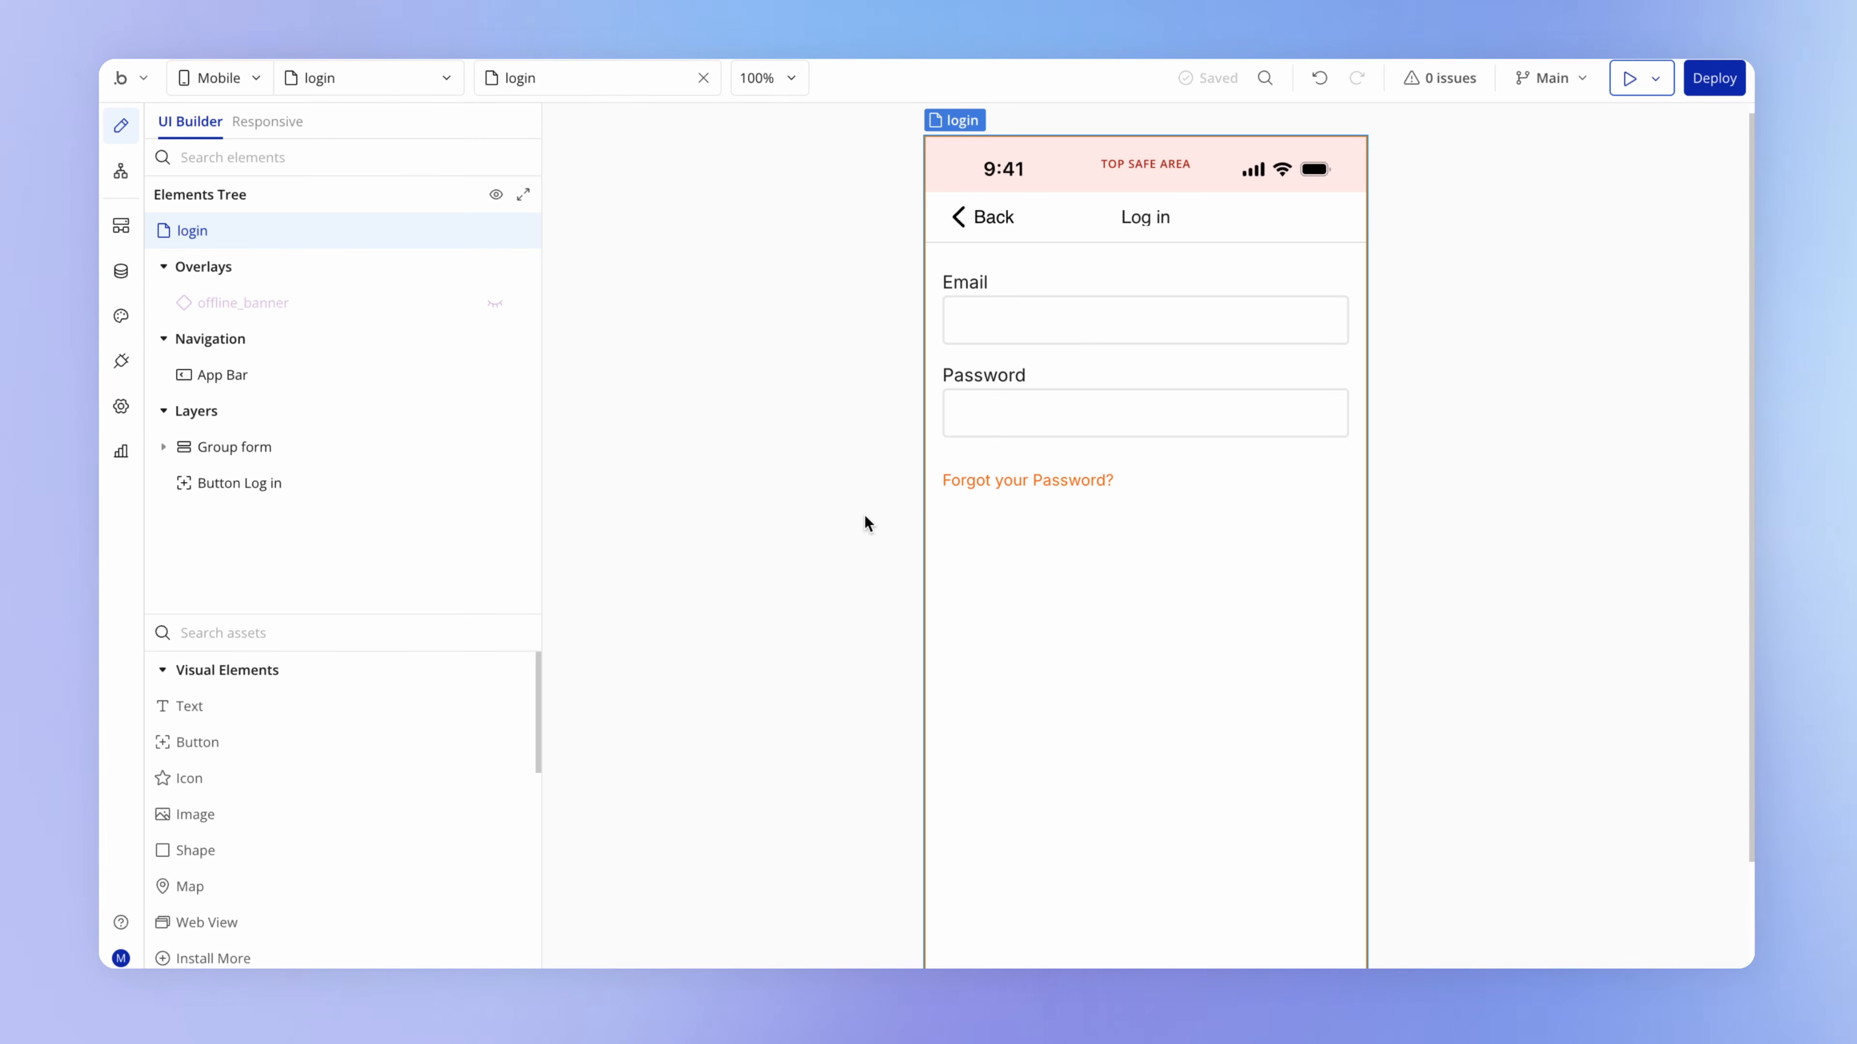
double_click(1009, 493)
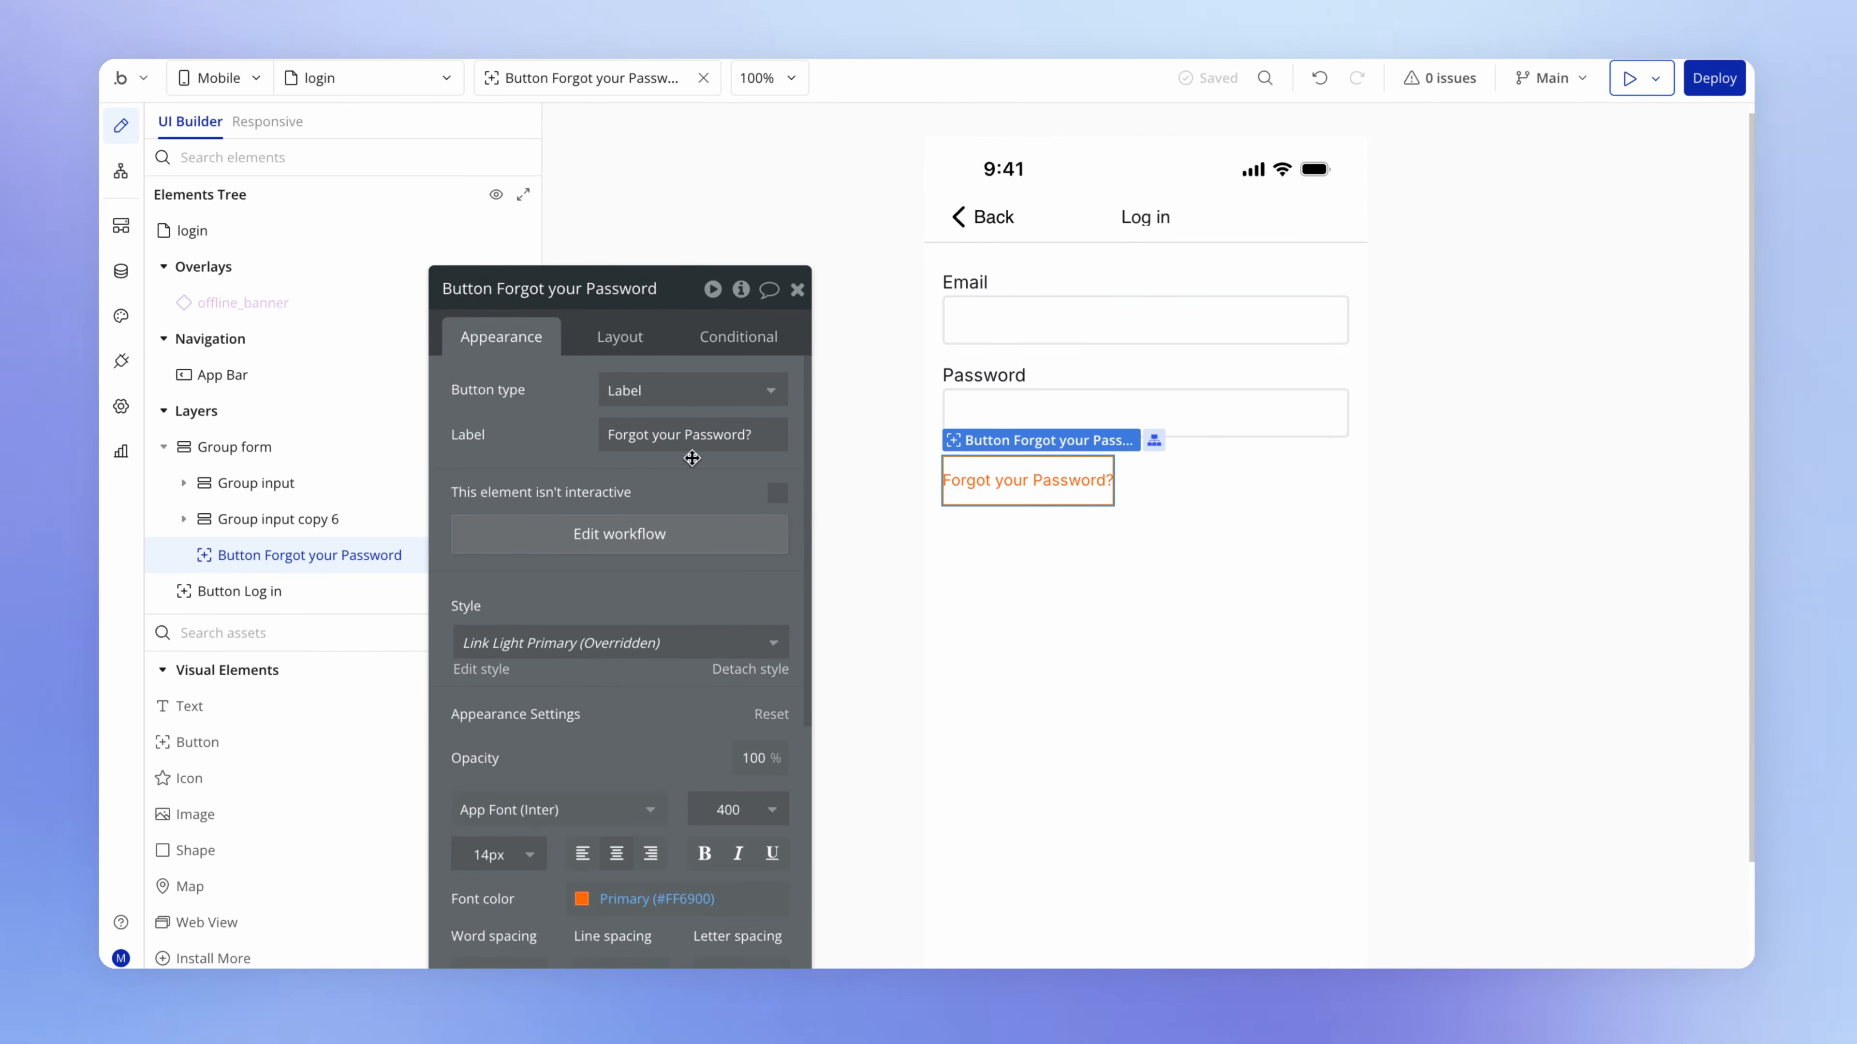
click(668, 537)
click(1051, 319)
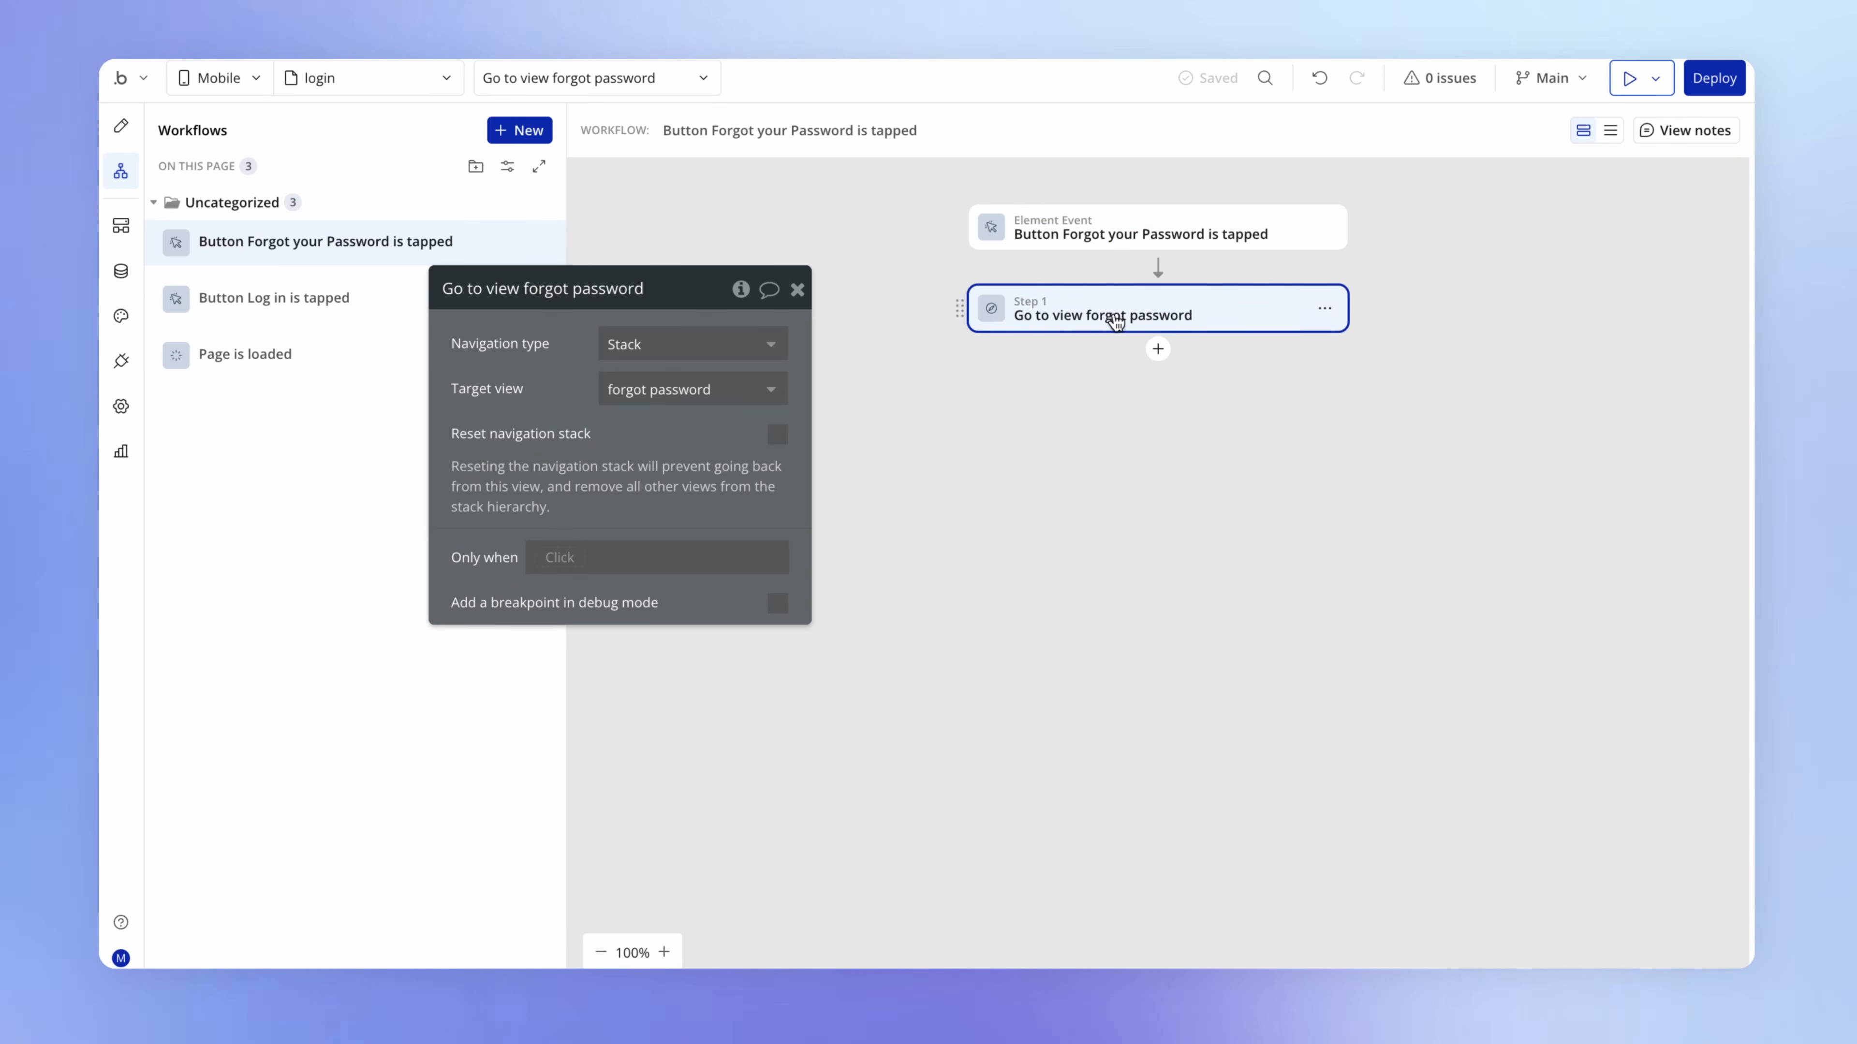
Open the forgot password view and examine the navigation action in the Send Reset Email button's workflow
click(120, 125)
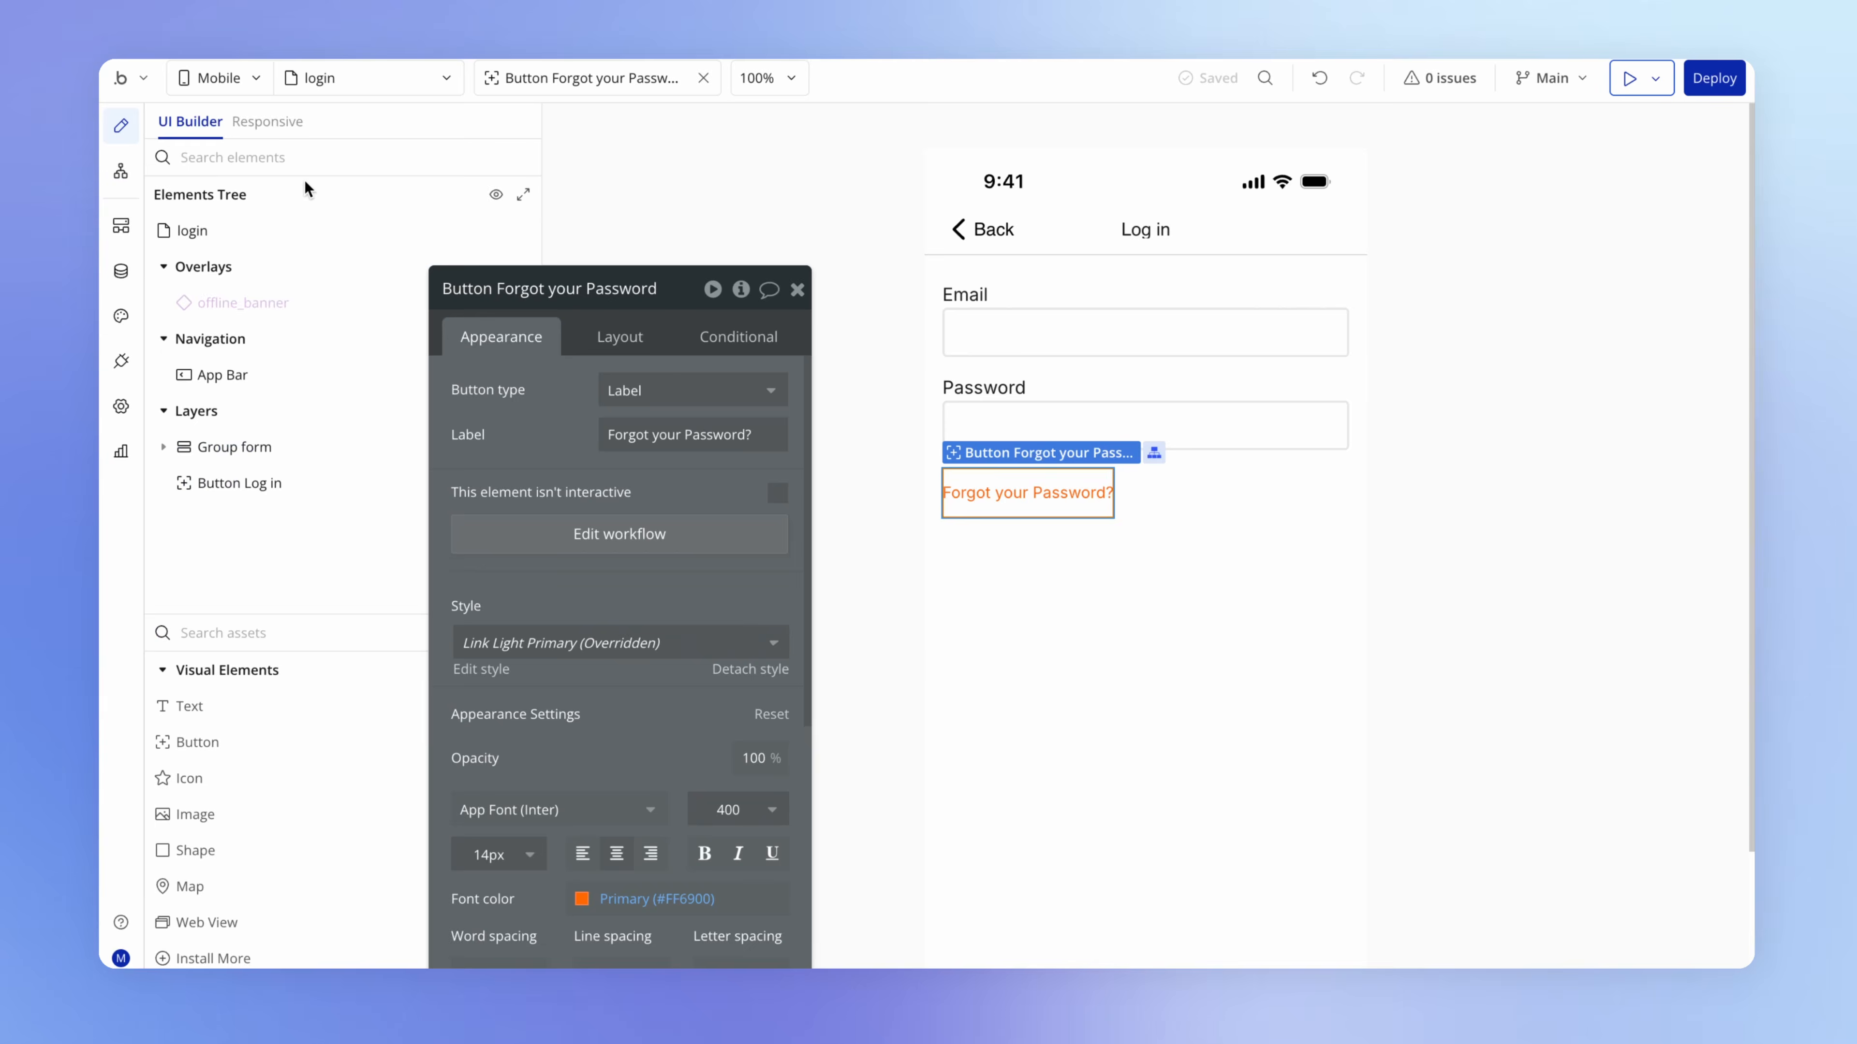
click(359, 77)
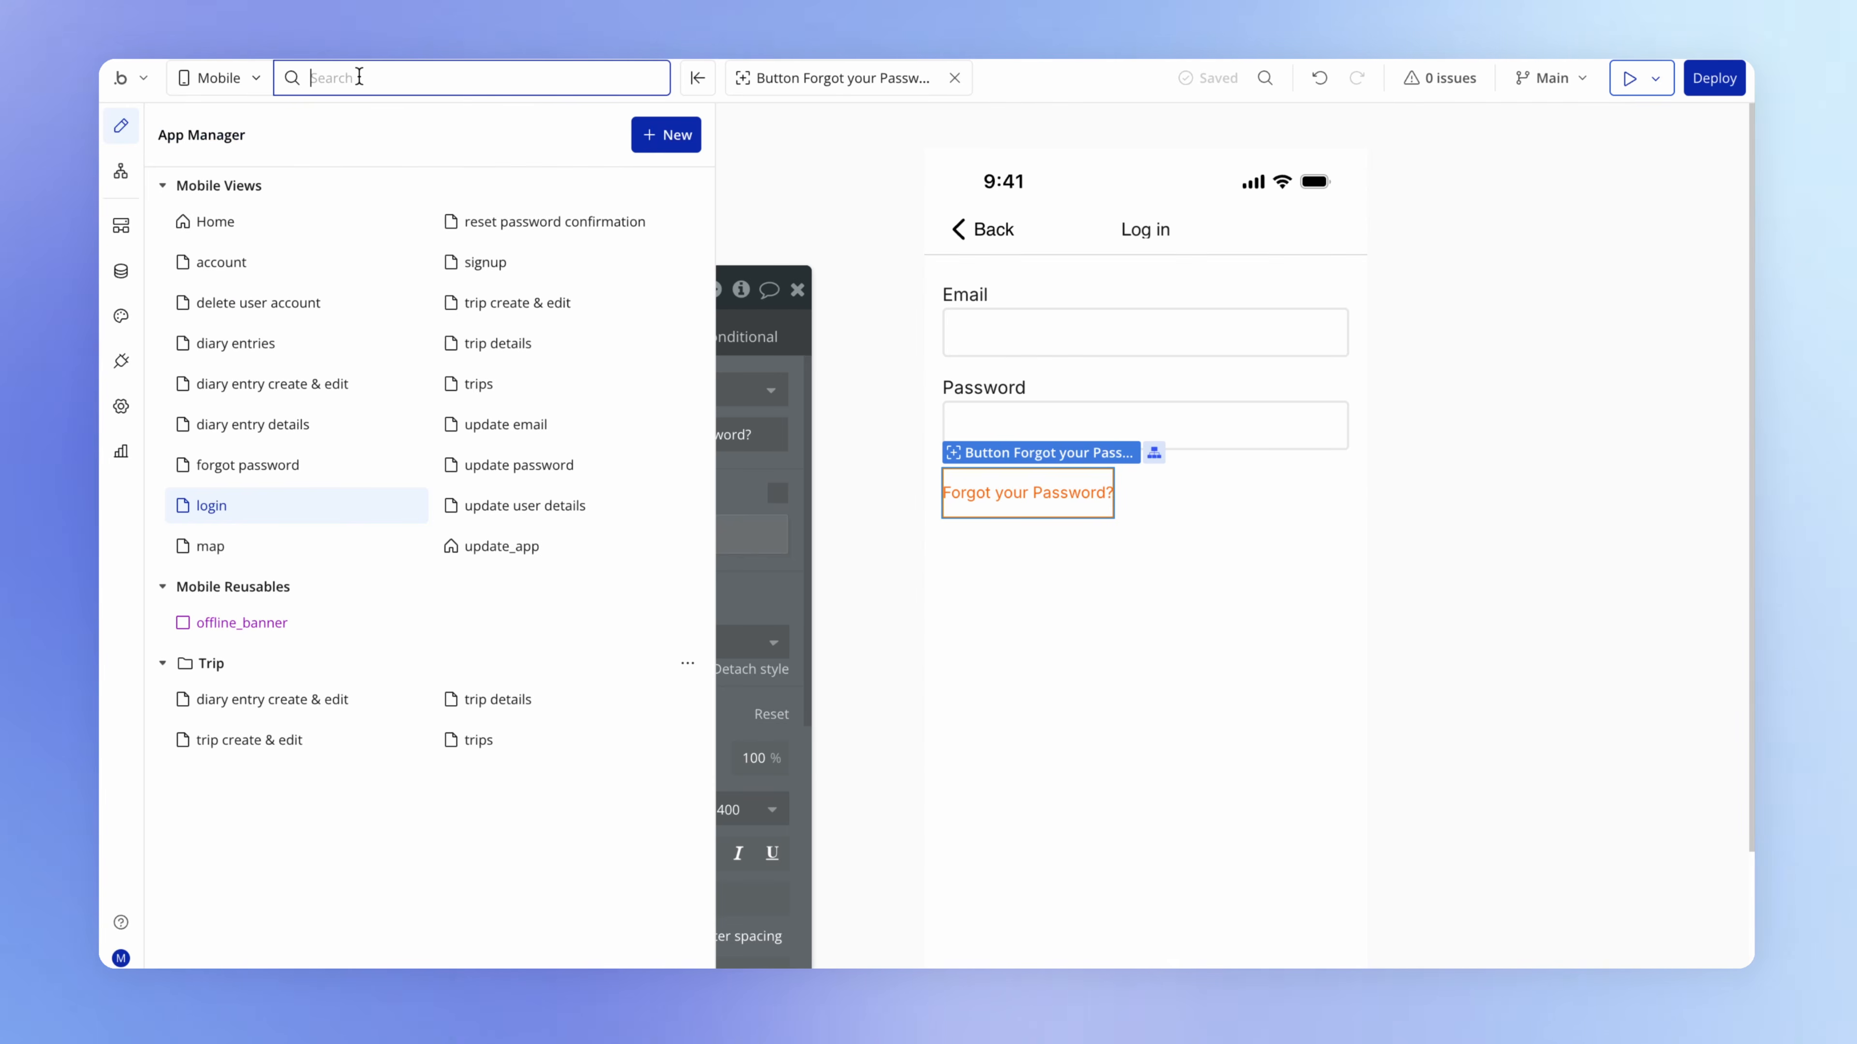
click(325, 465)
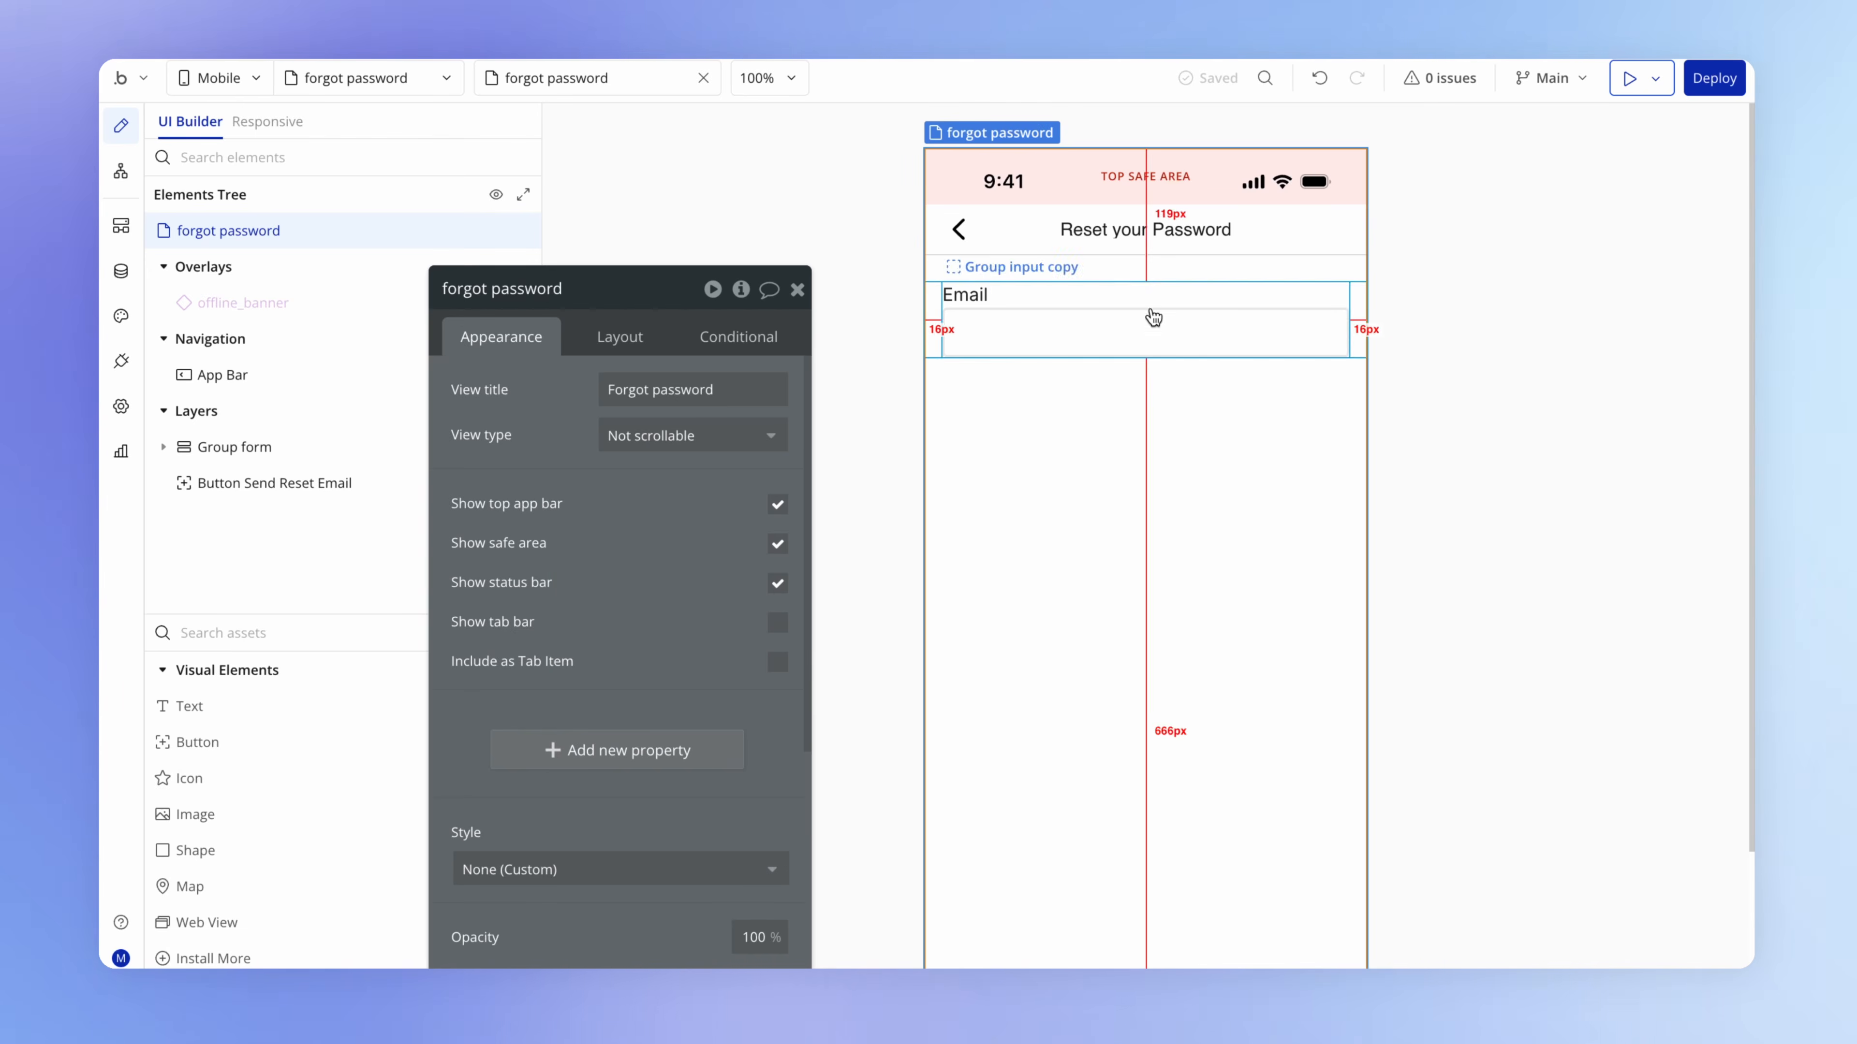
scroll(1218, 353, down, 5)
click(1201, 864)
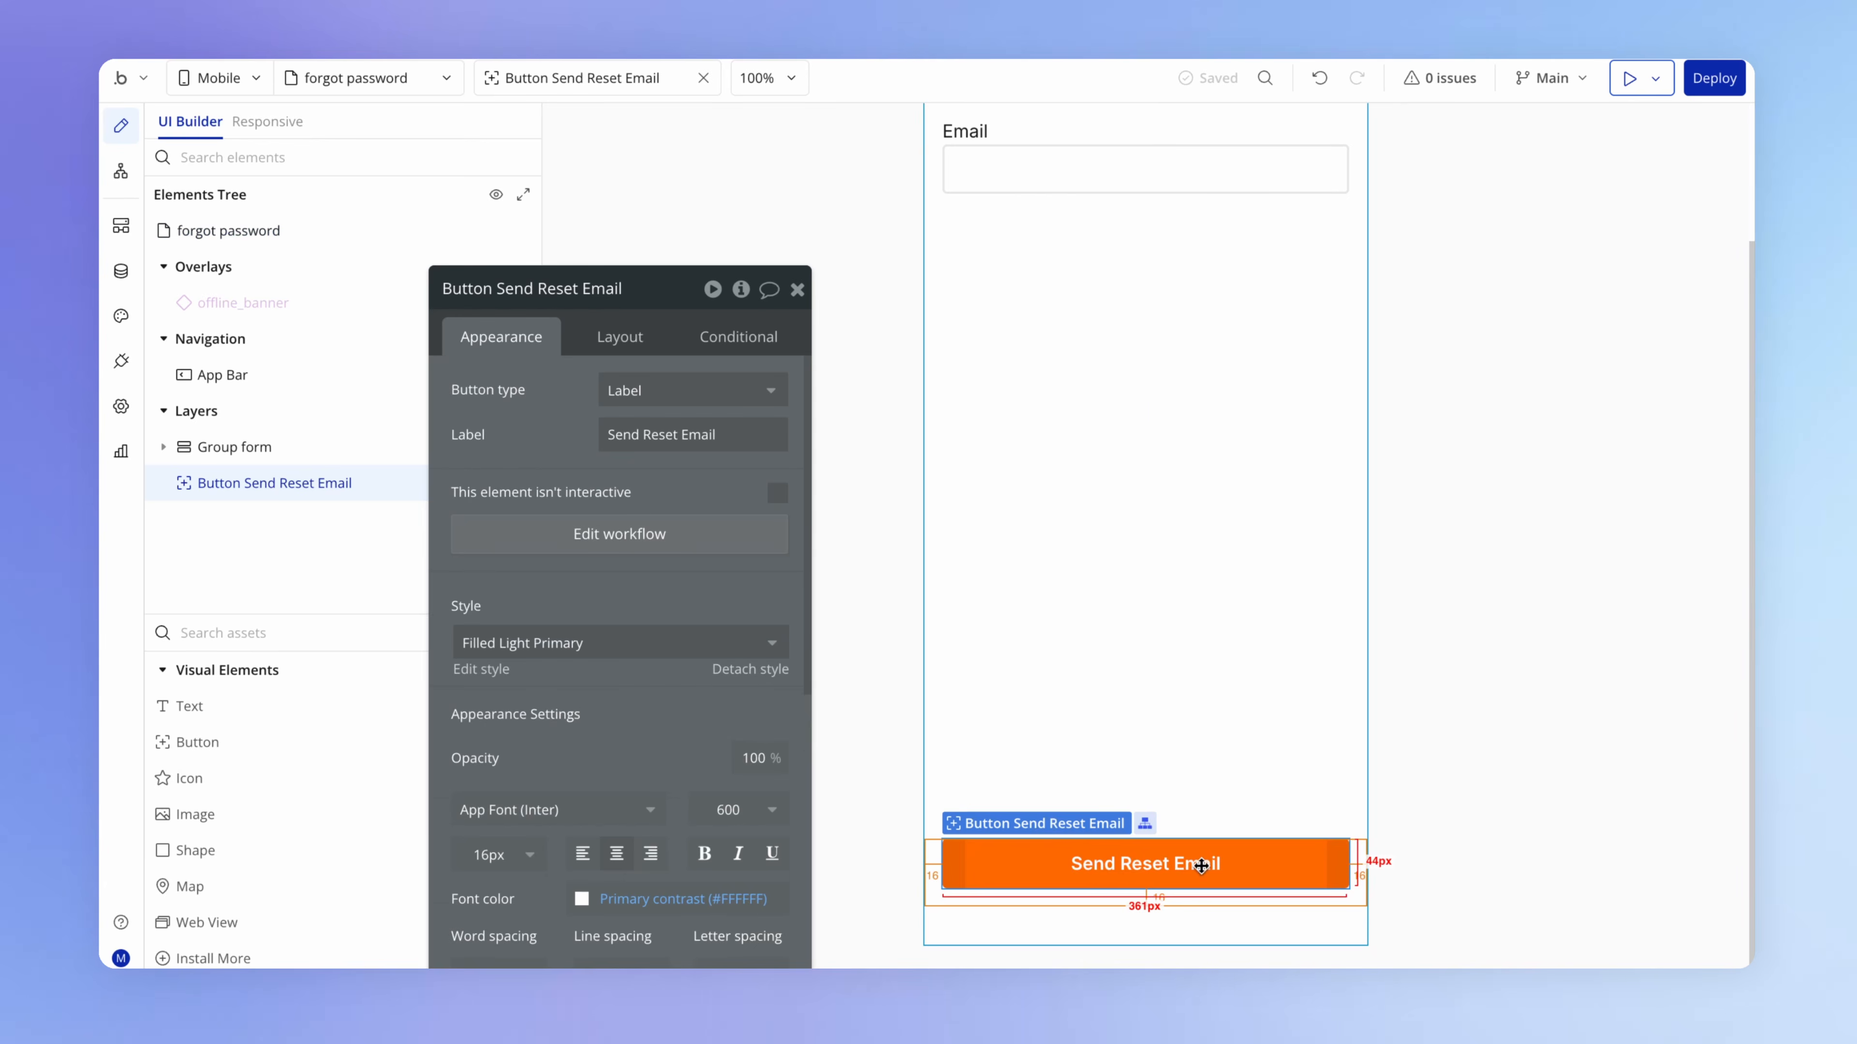
click(722, 539)
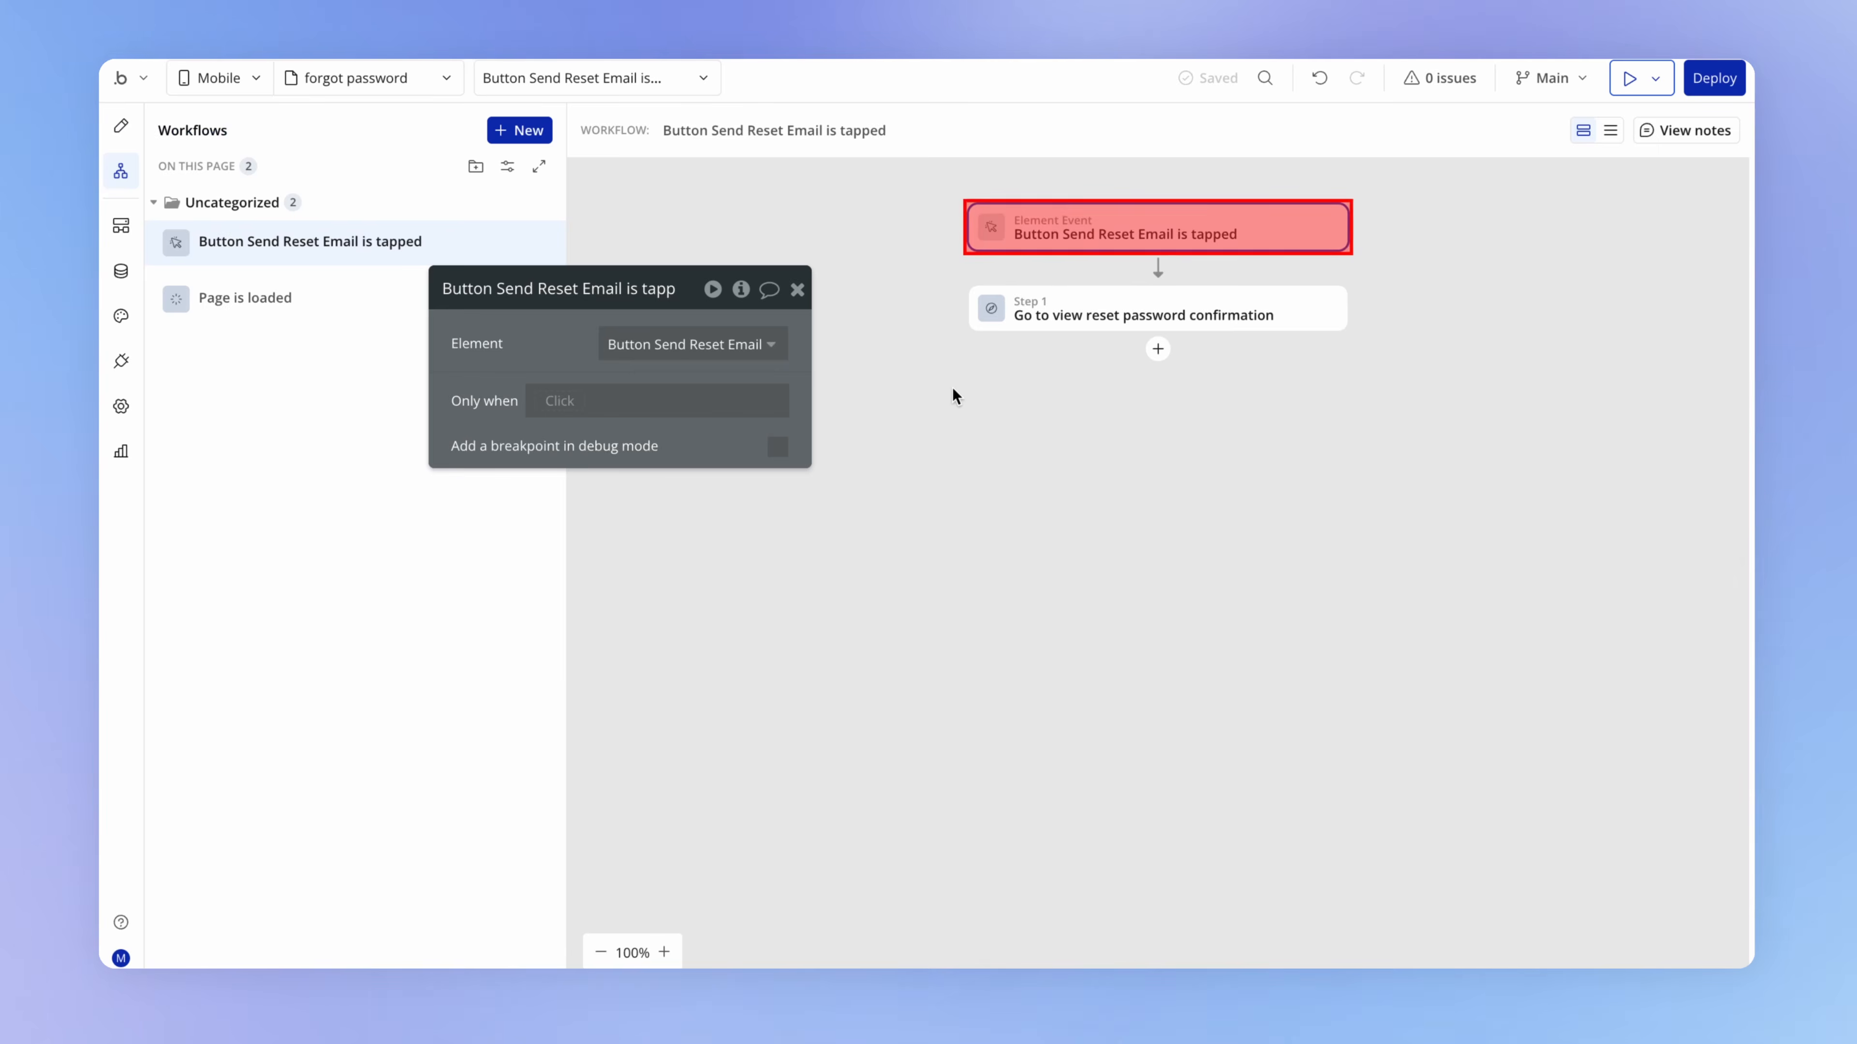
click(1075, 322)
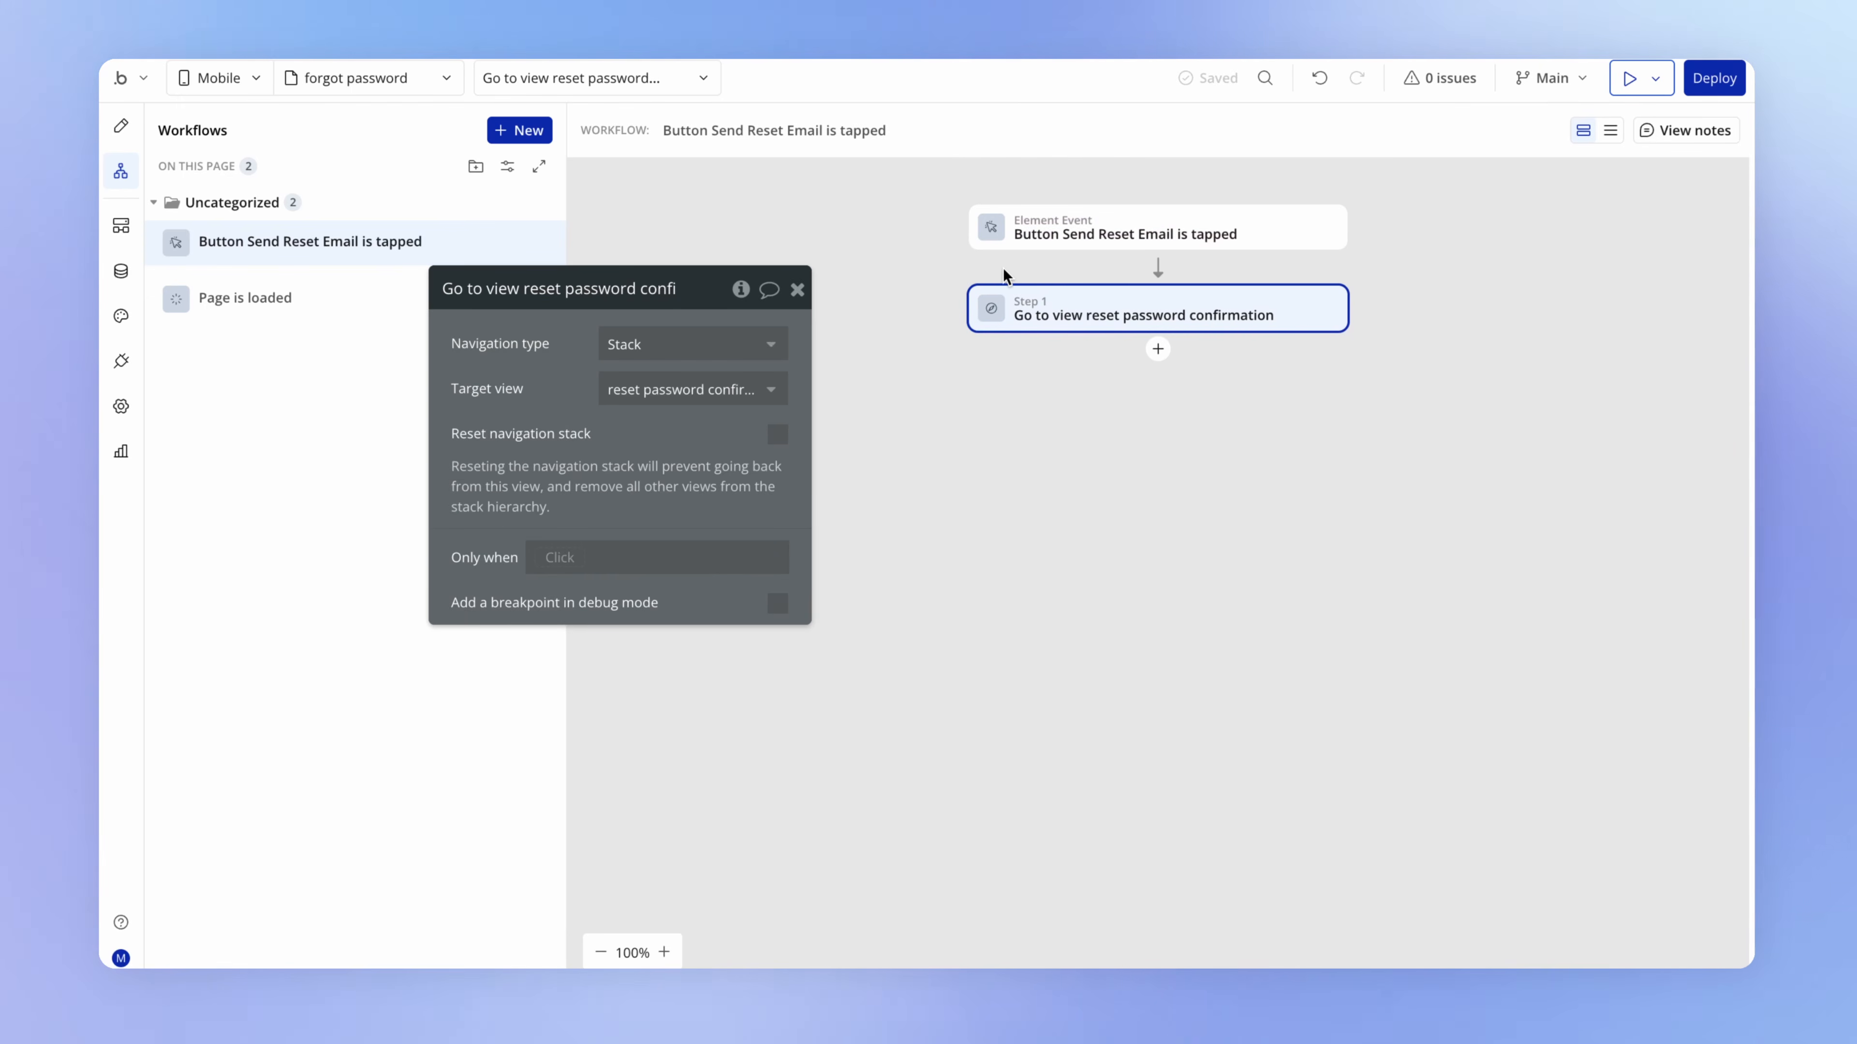
Open the reset password confirmation view and examine the navigation action in the Return to Login button's workflow
click(380, 82)
click(592, 225)
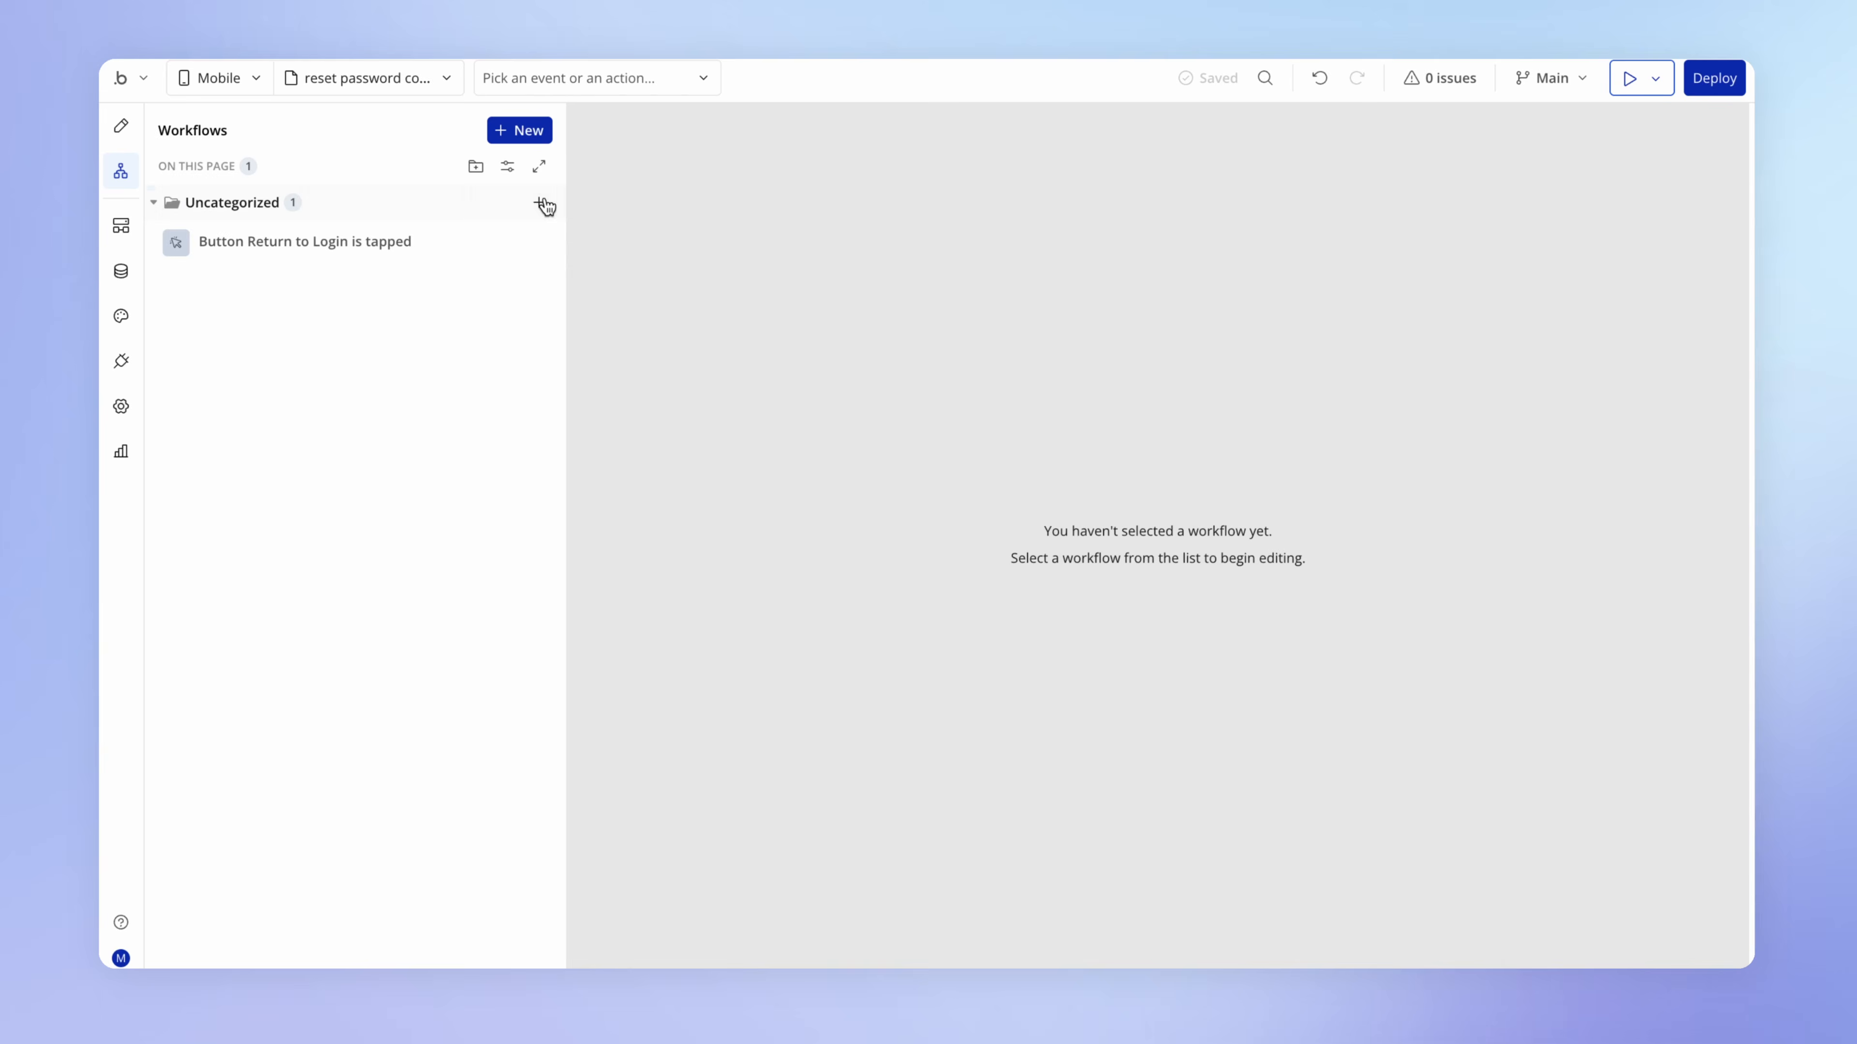
click(123, 130)
click(1535, 560)
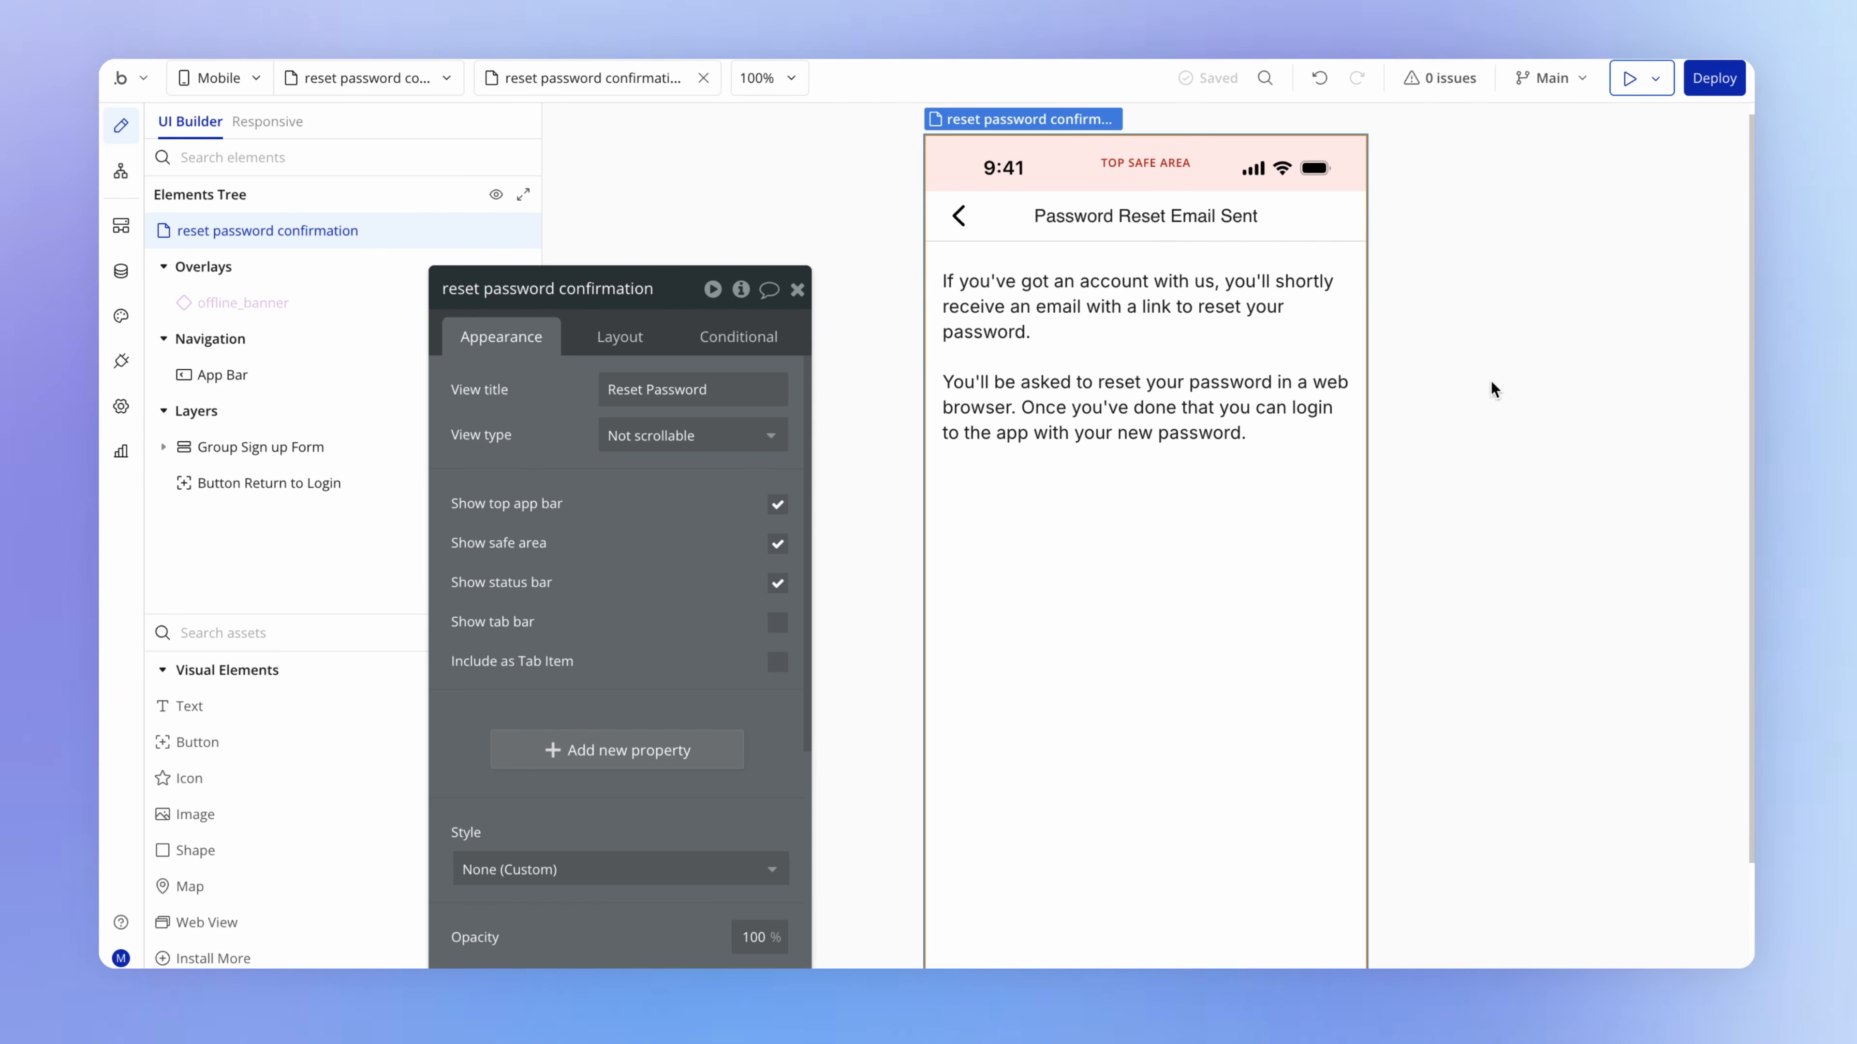
scroll(1491, 381, down, 2)
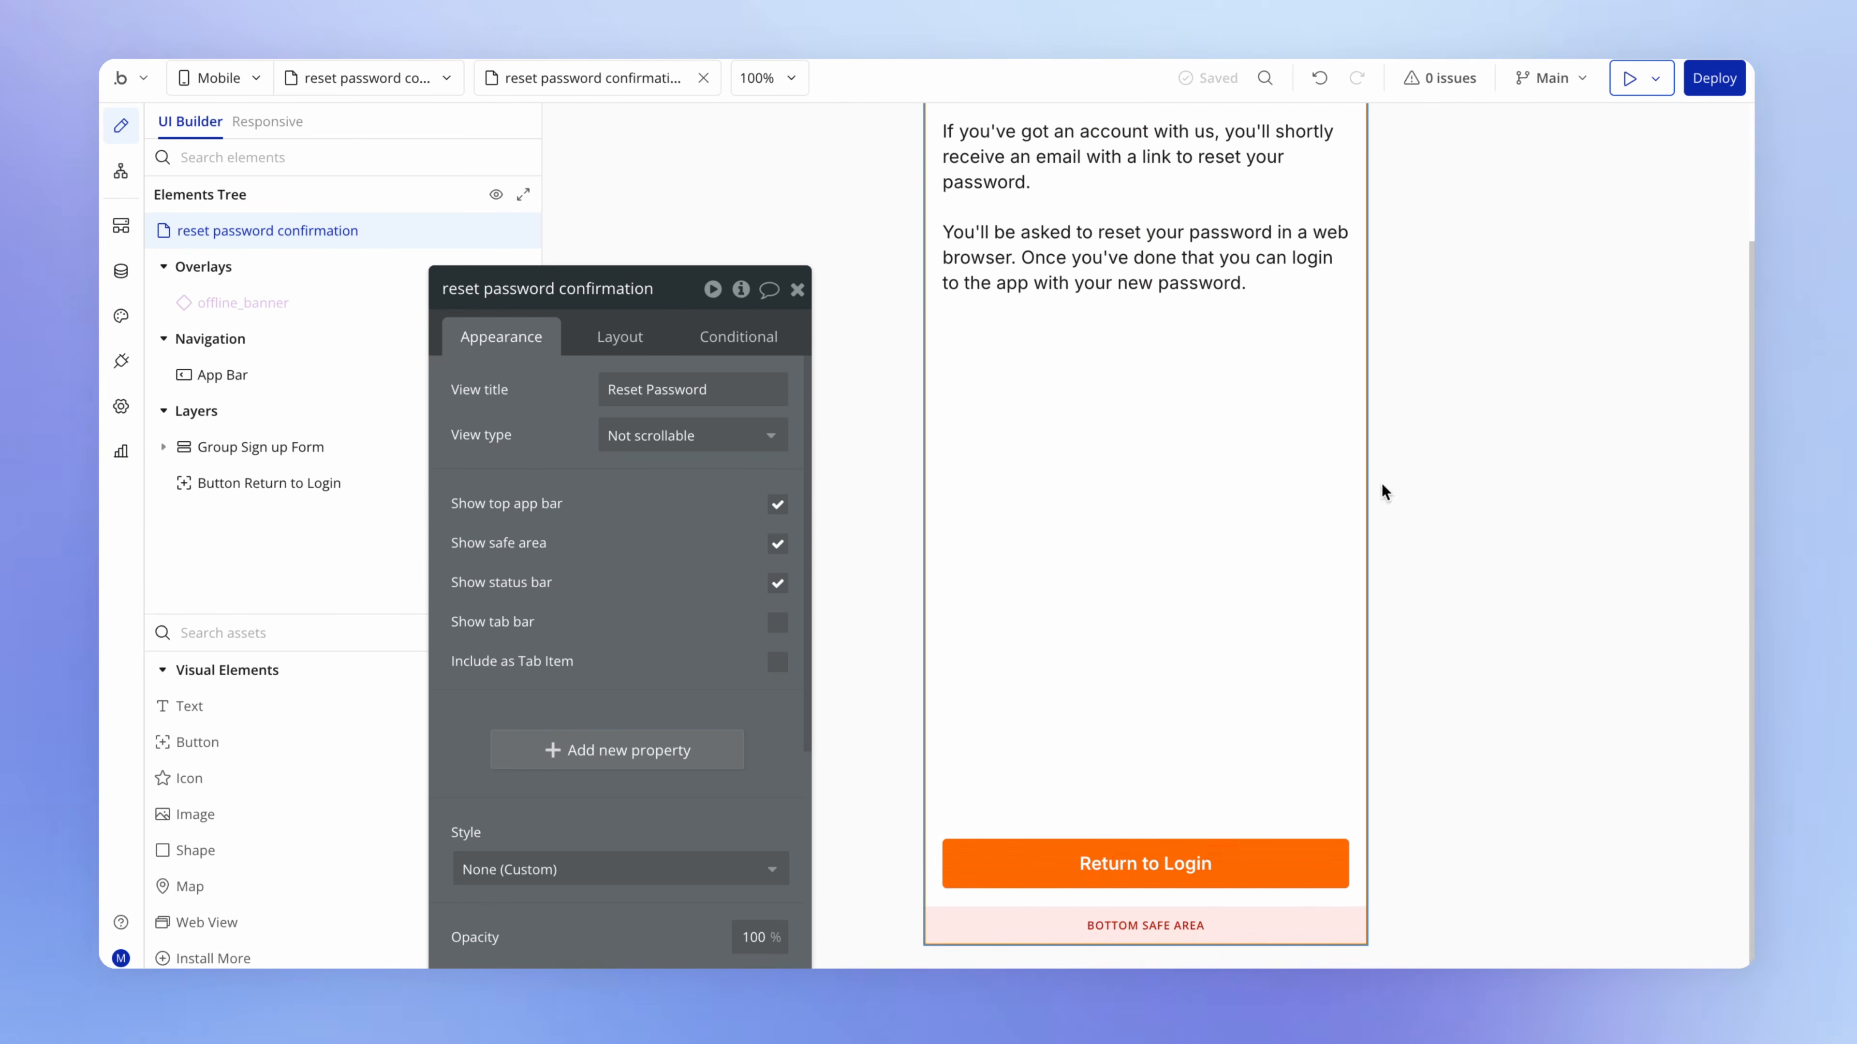
click(1019, 852)
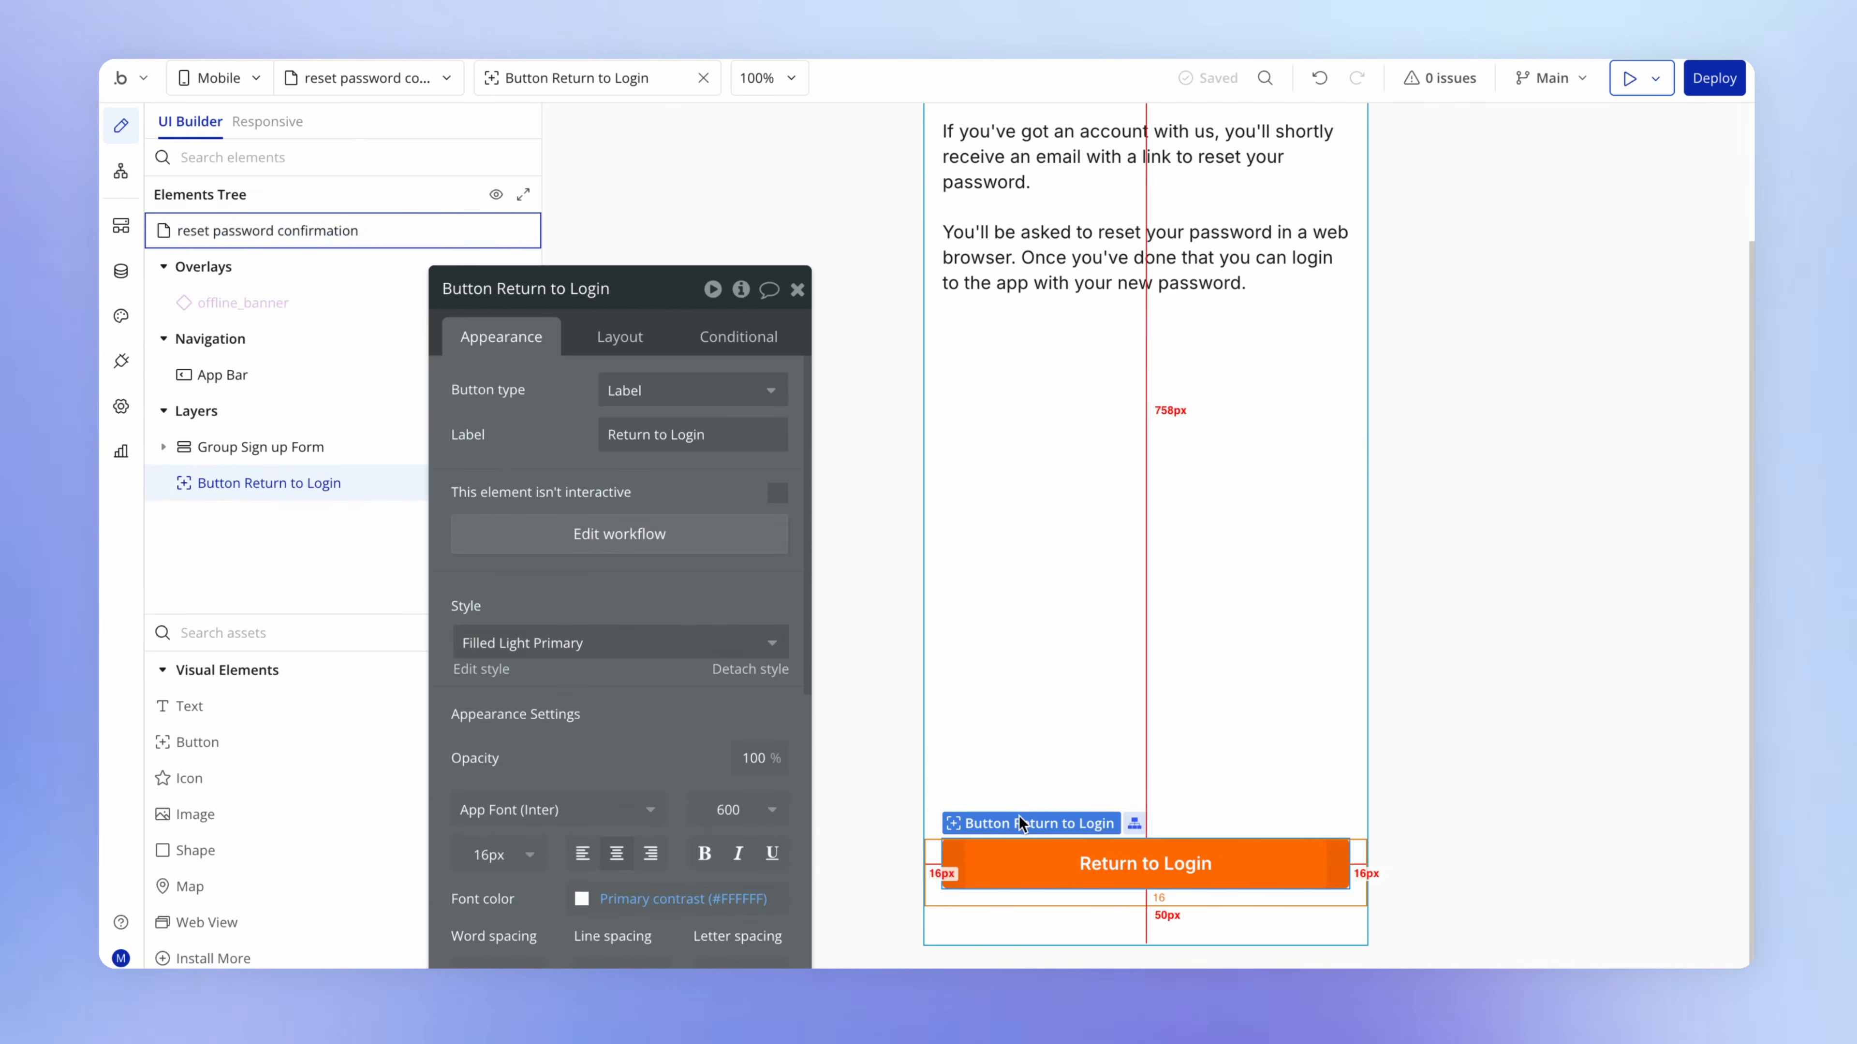
click(722, 547)
click(1028, 322)
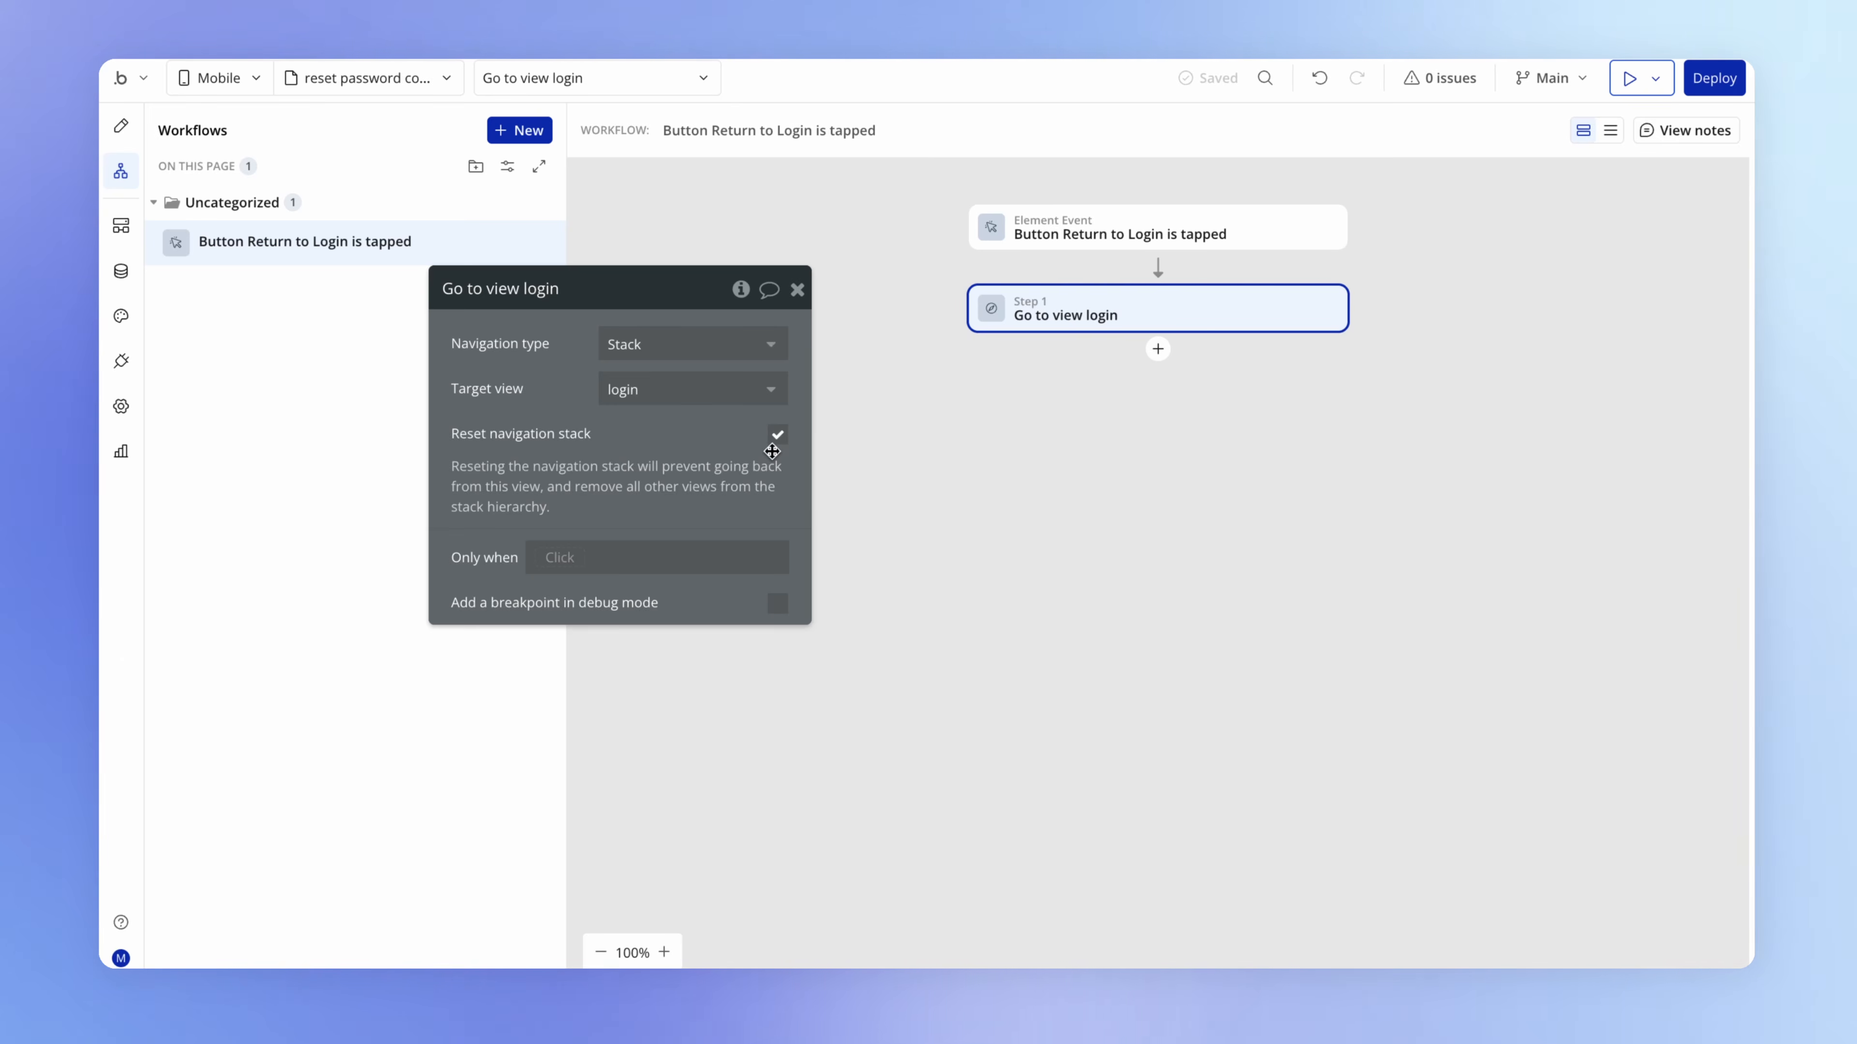
Insert a Send password reset email action before the navigation step in the forgot password view's Send Reset Email workflow
click(388, 73)
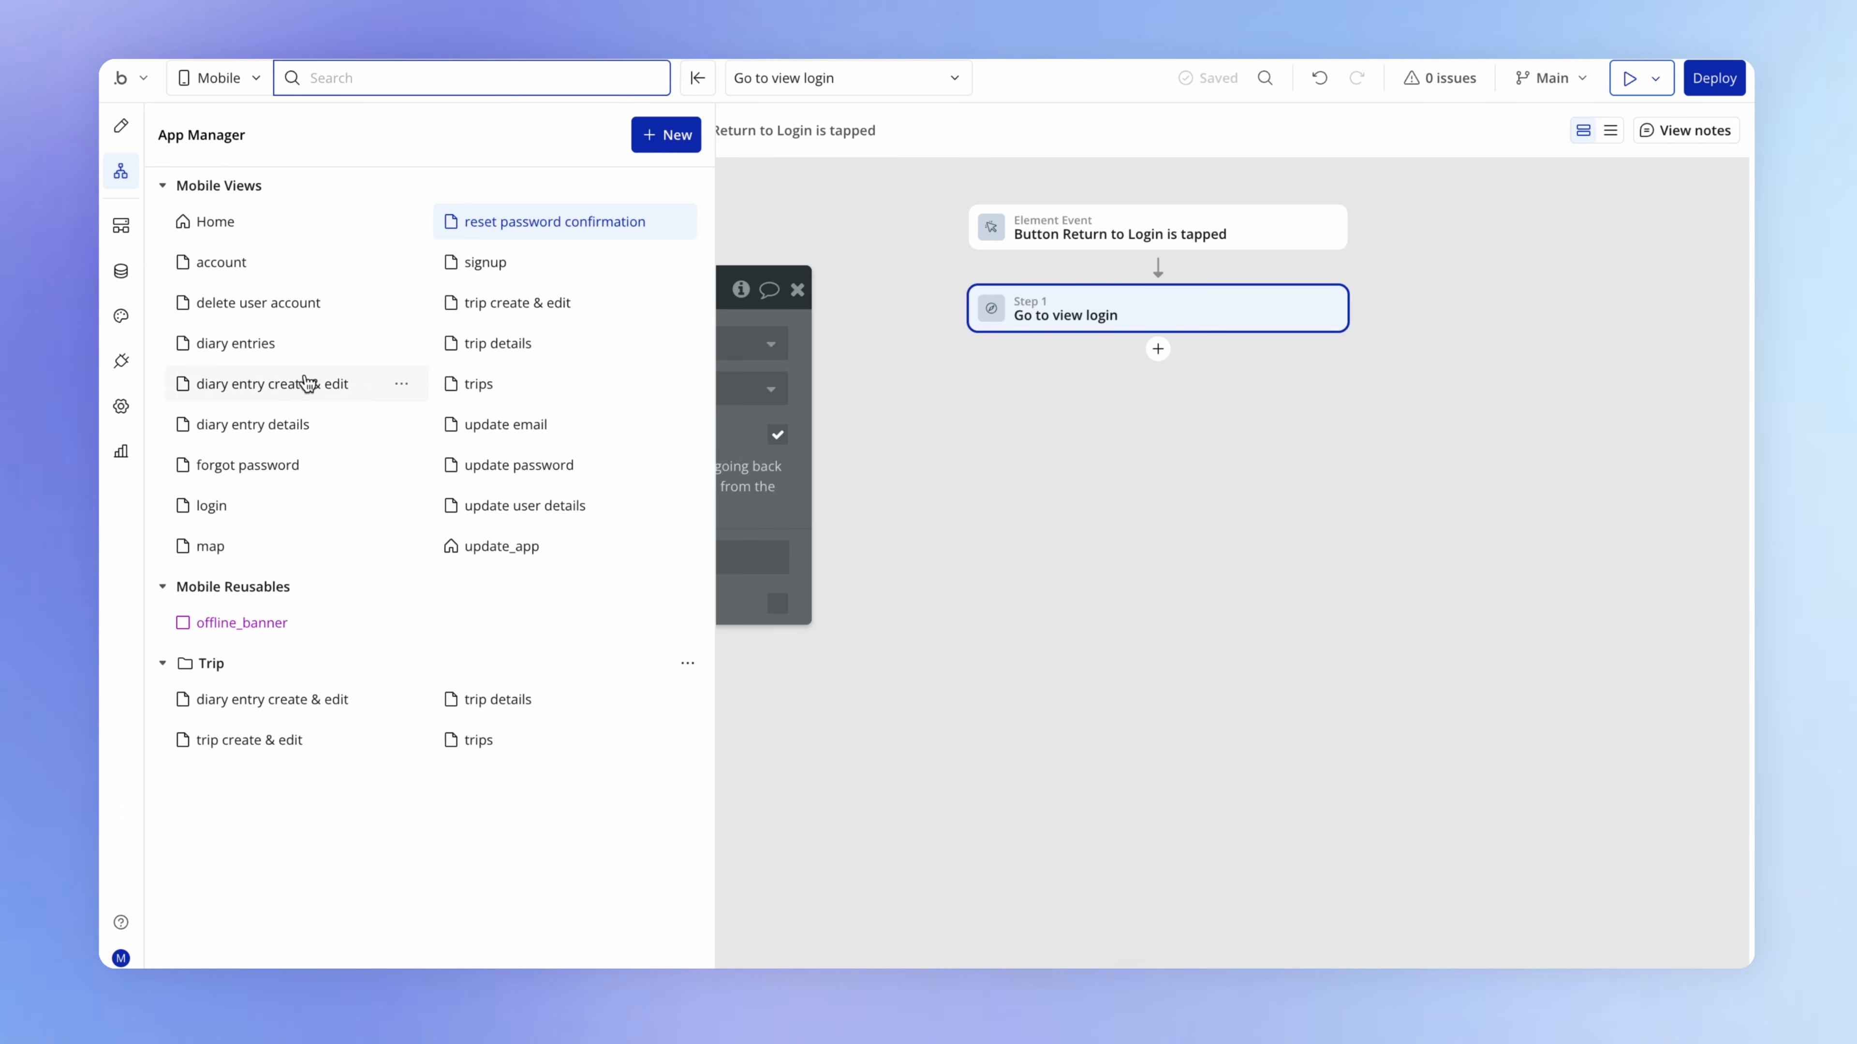
click(294, 466)
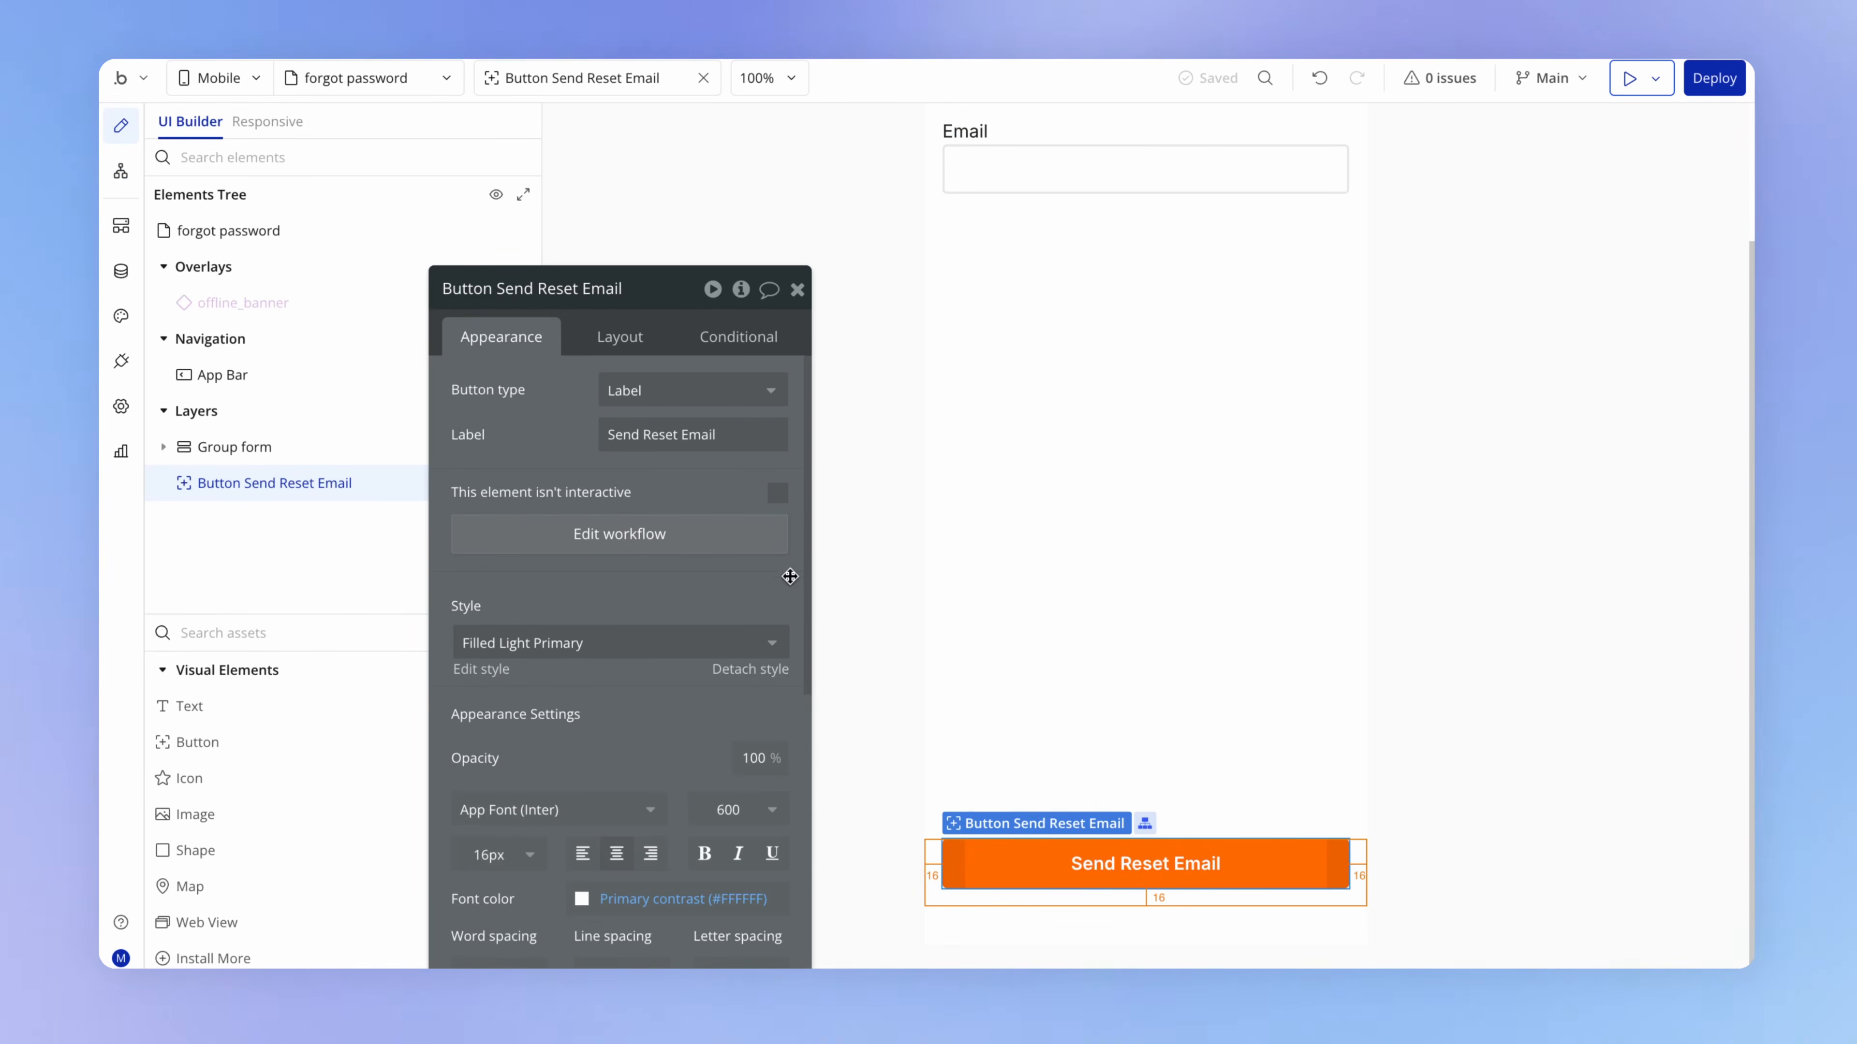
click(714, 546)
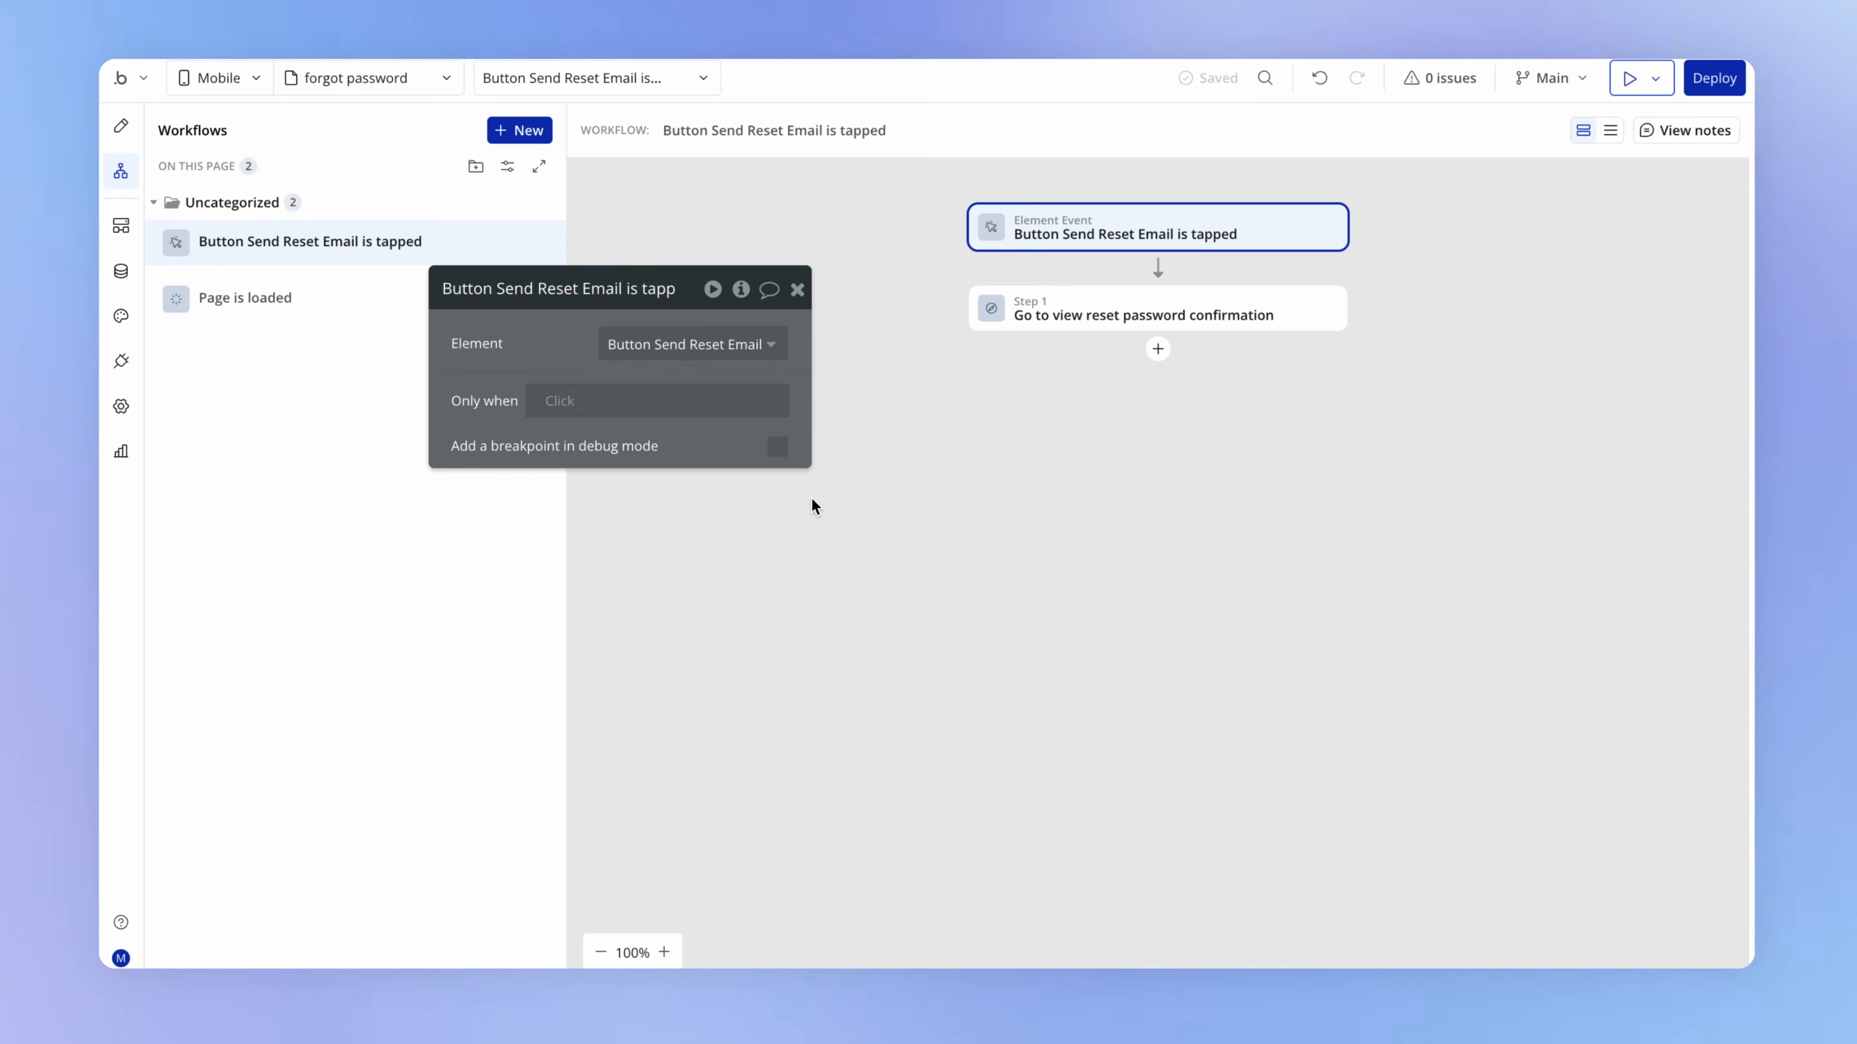
click(1158, 271)
mouse_move(1277, 325)
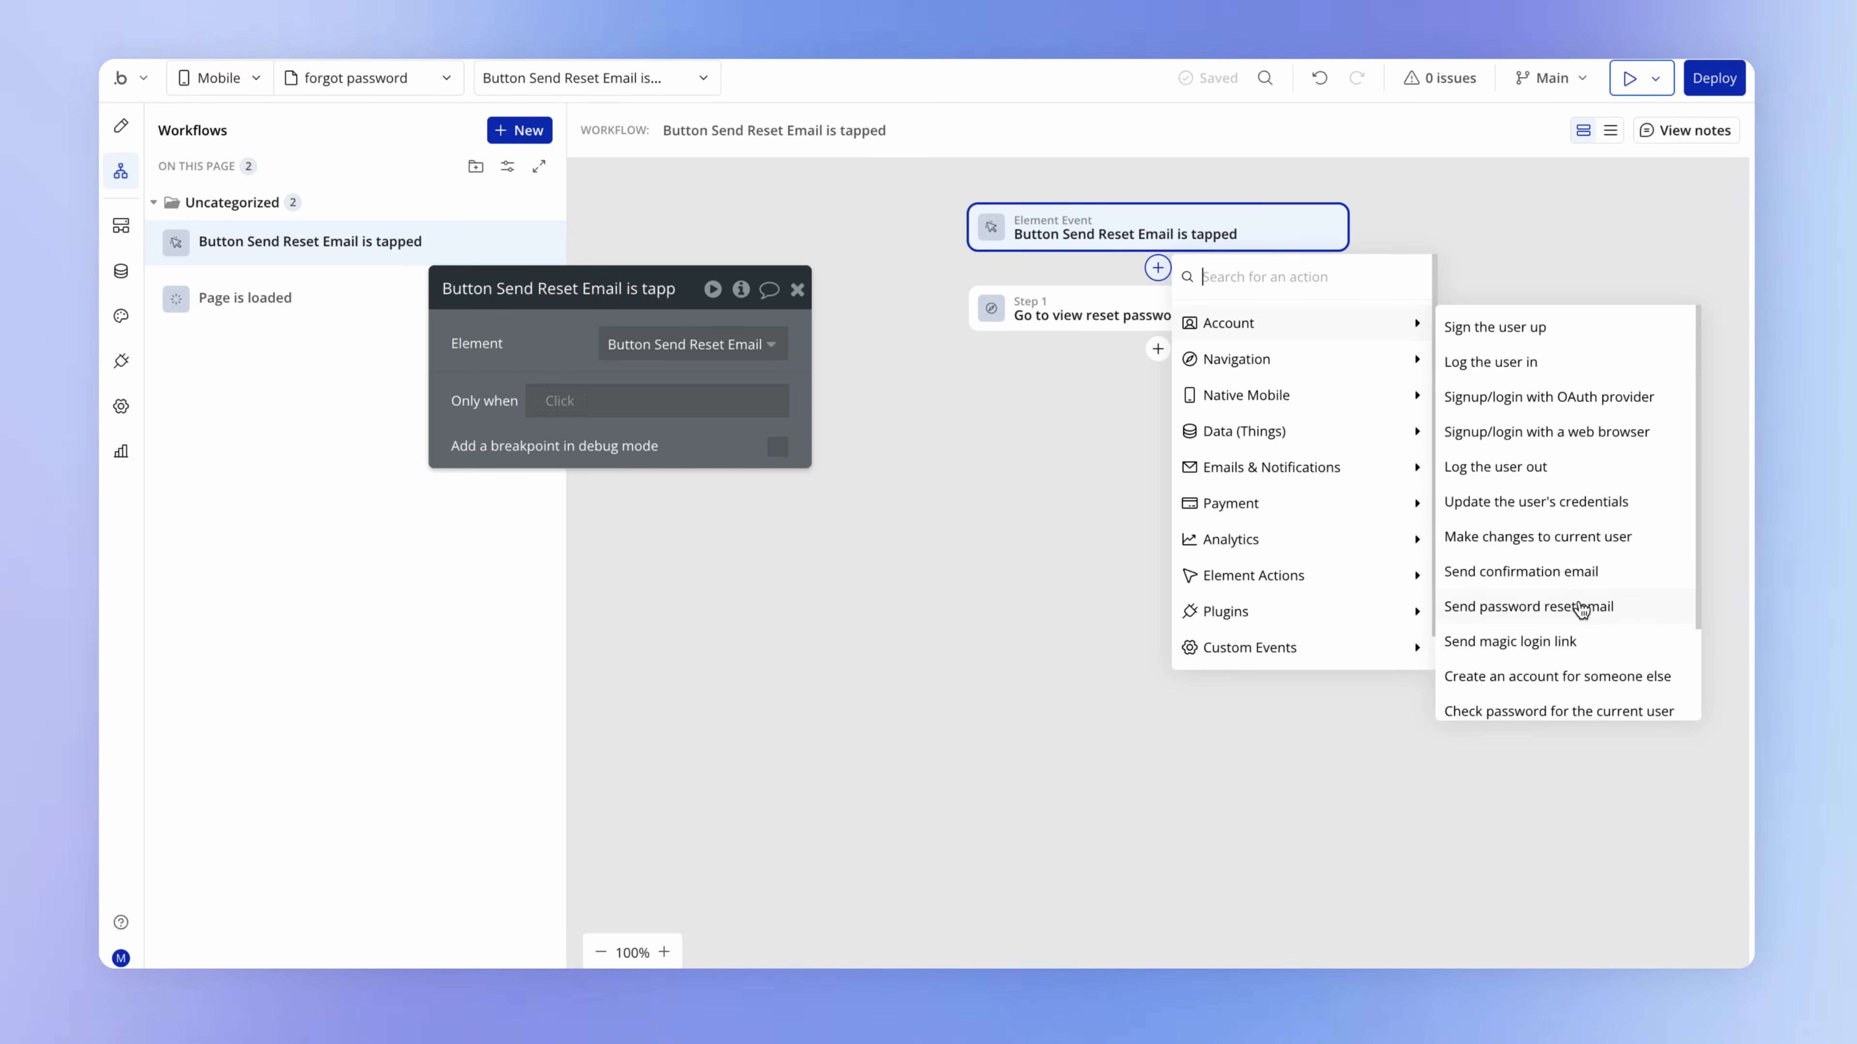
click(1634, 616)
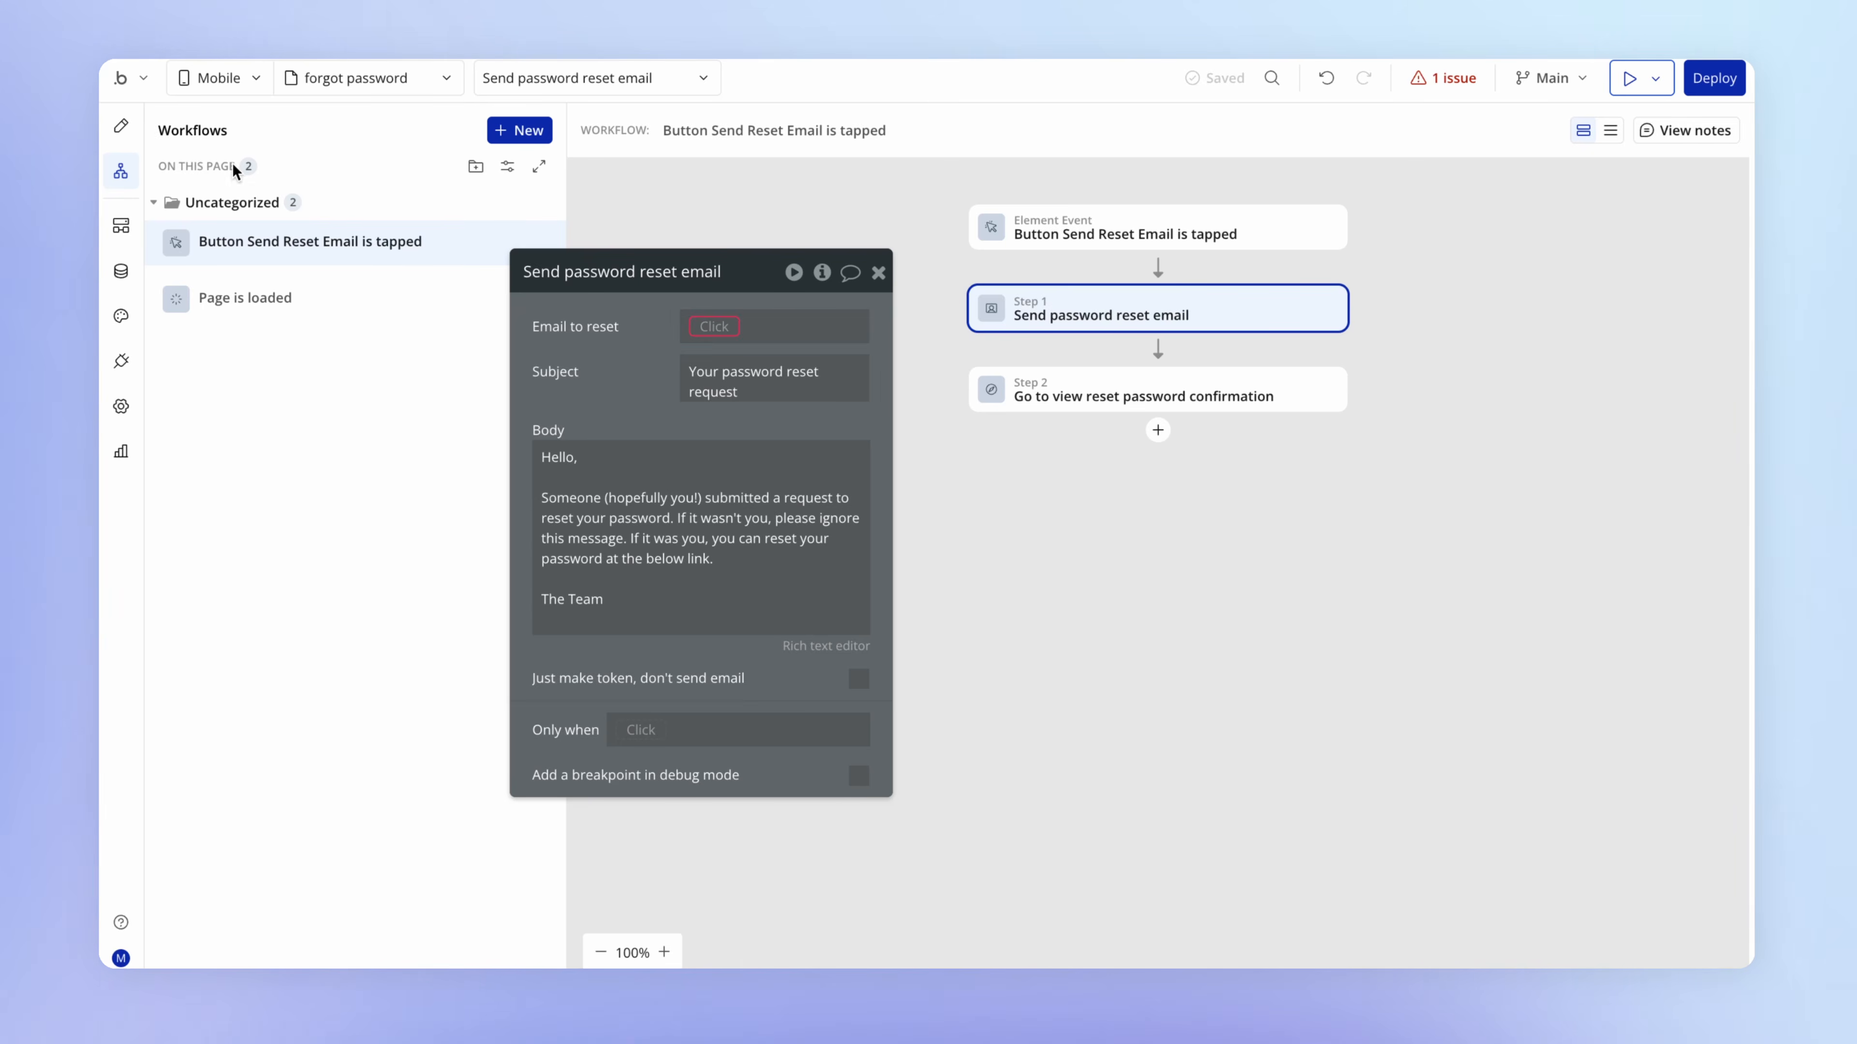
Check the email input on the forgot password view and set the action's Email to reset to Input email's value
click(121, 127)
scroll(972, 318, up, 3)
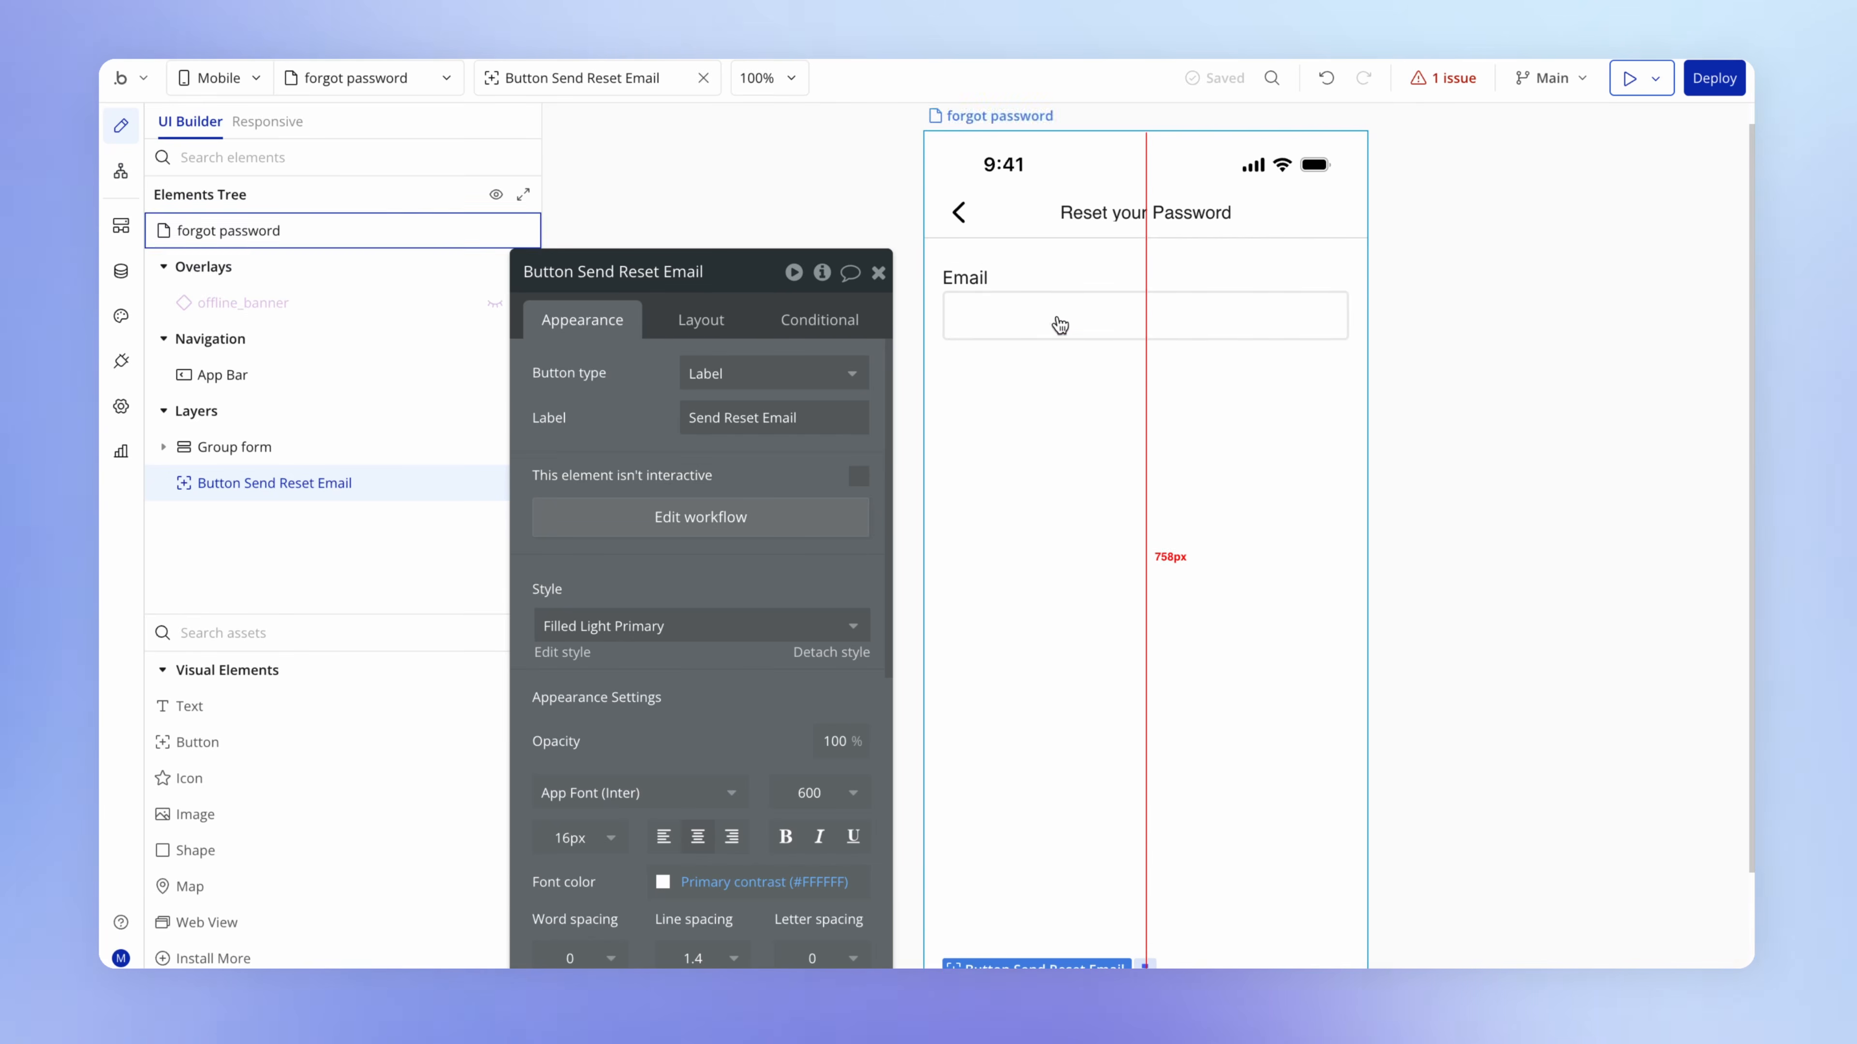
click(1145, 334)
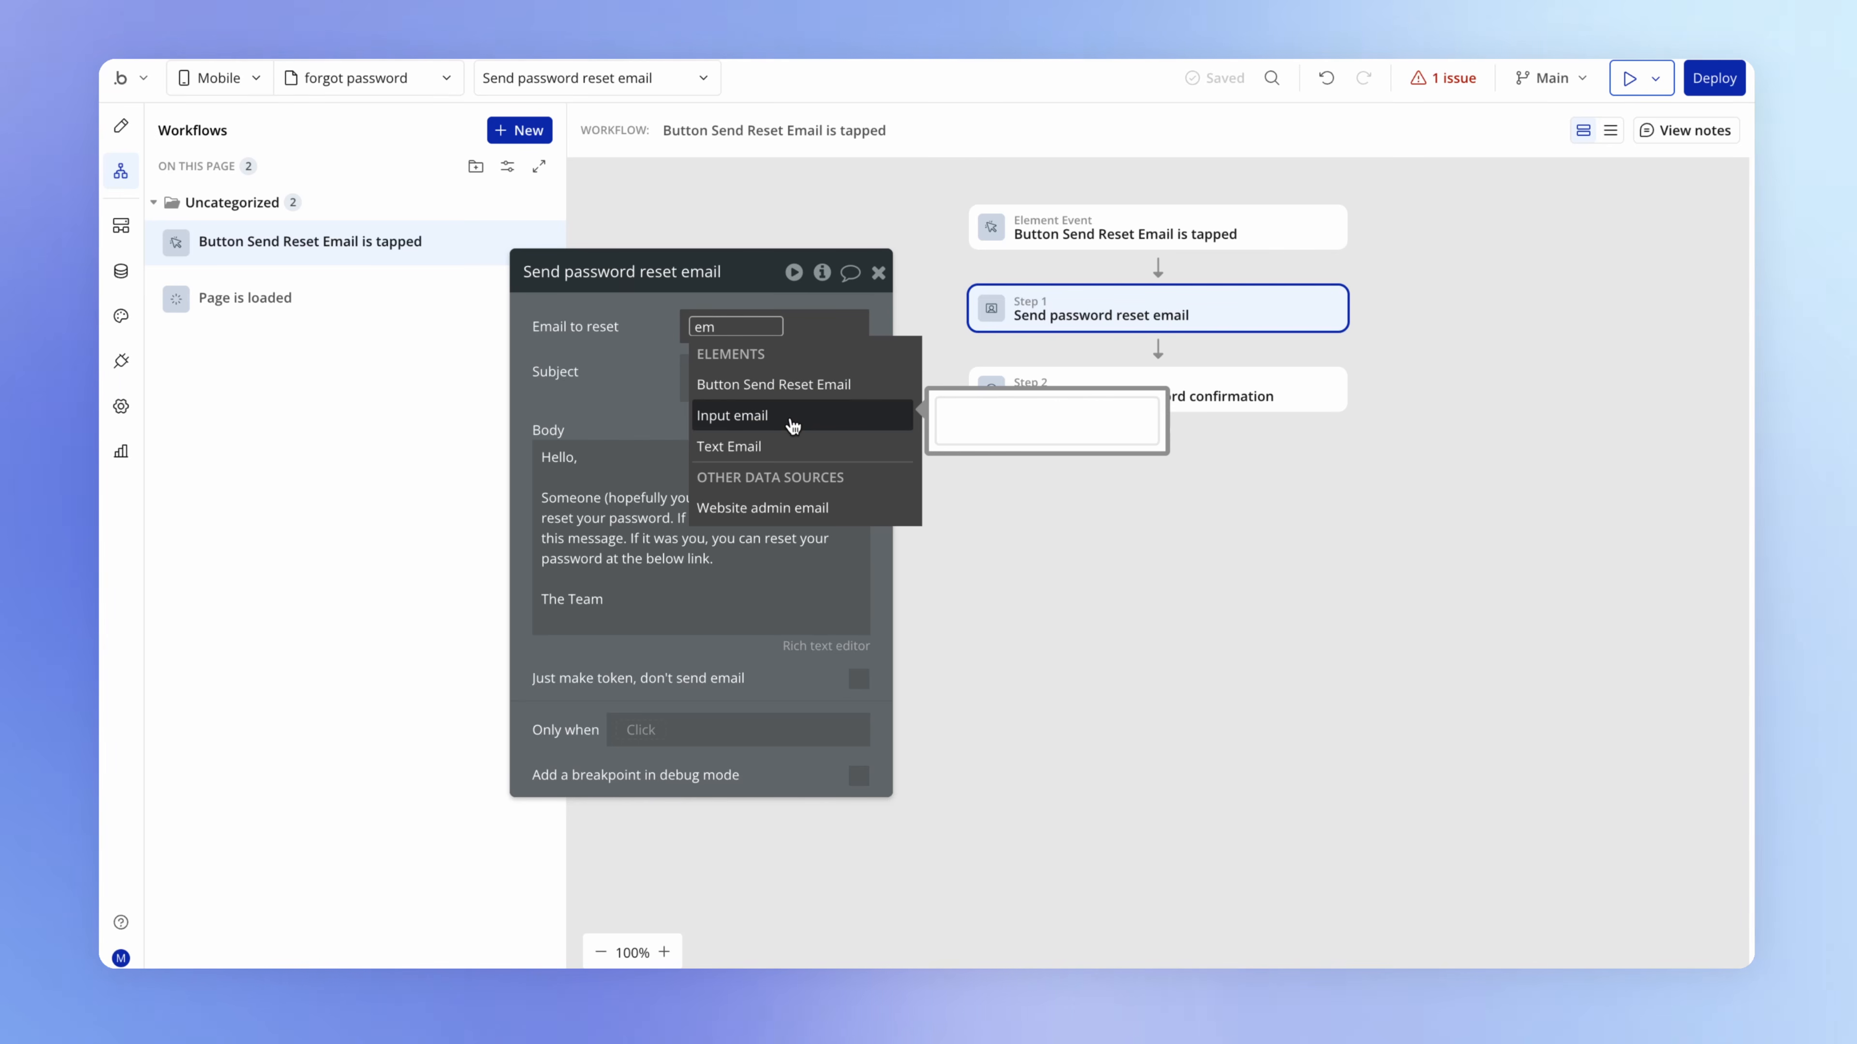
click(793, 426)
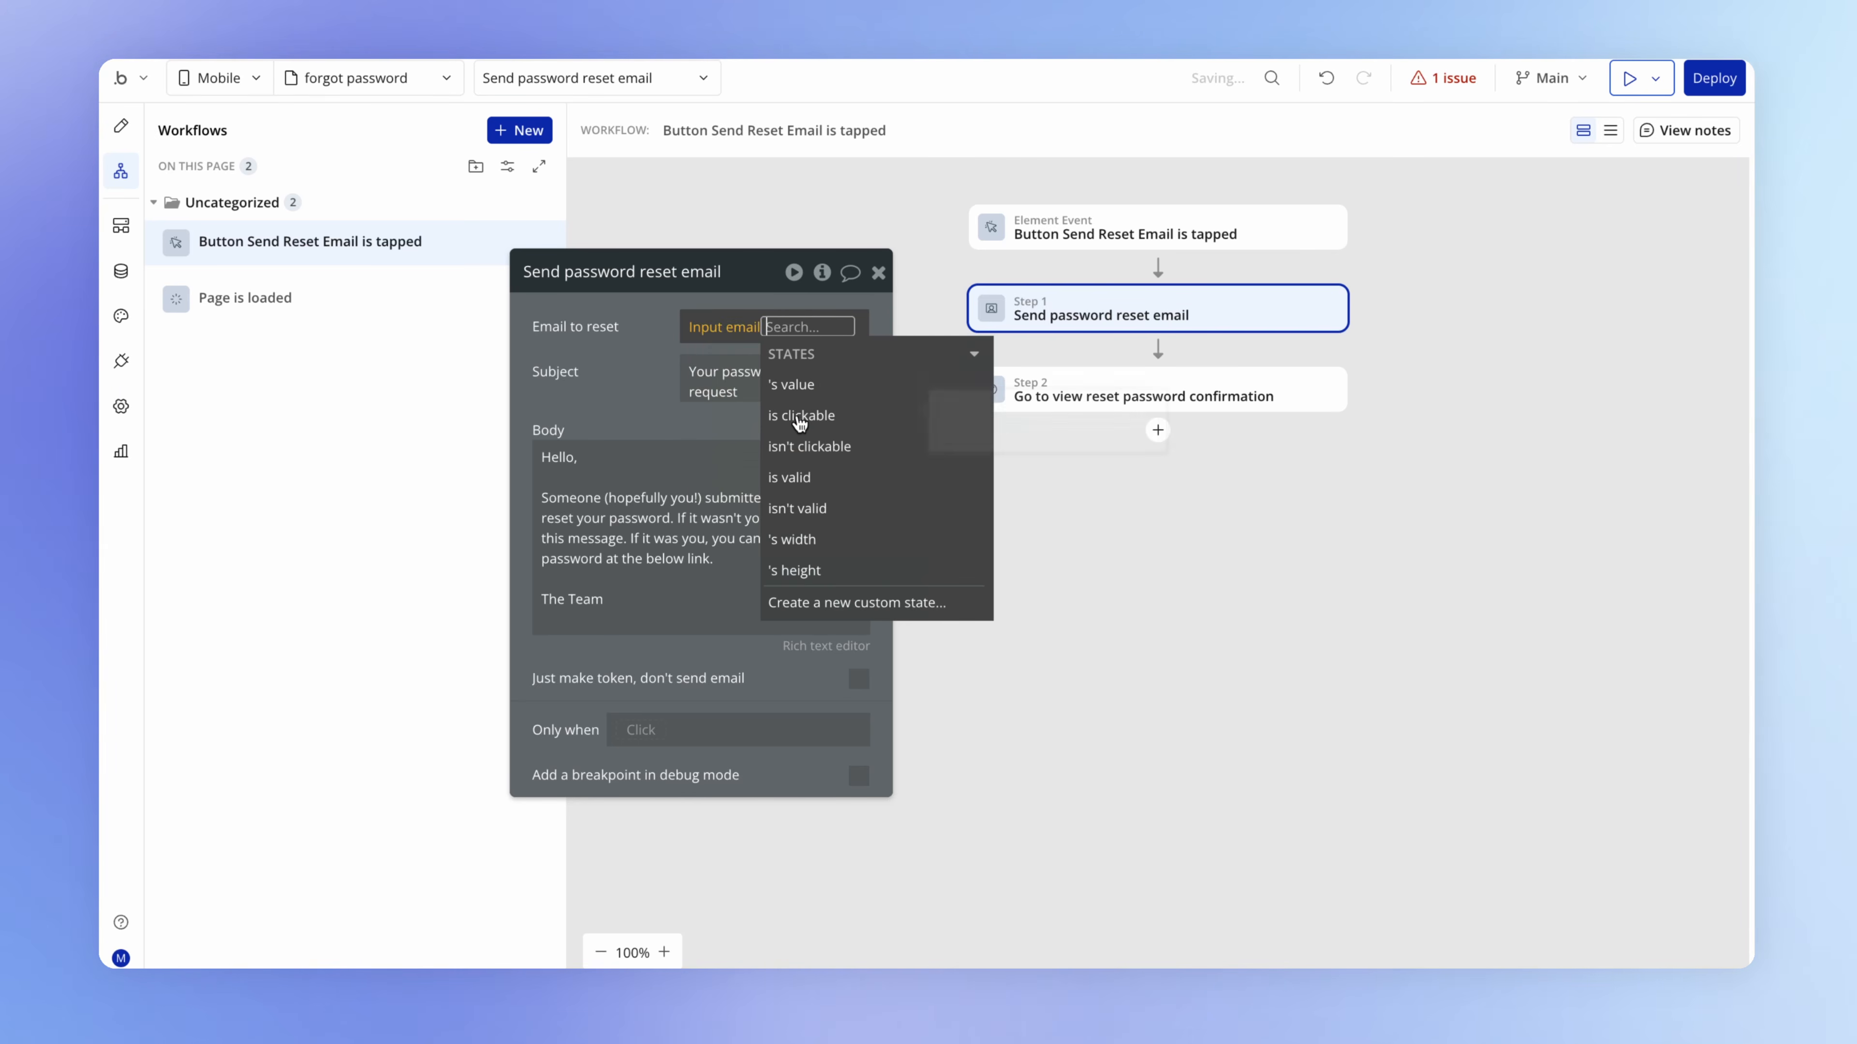
click(614, 366)
click(788, 336)
click(804, 352)
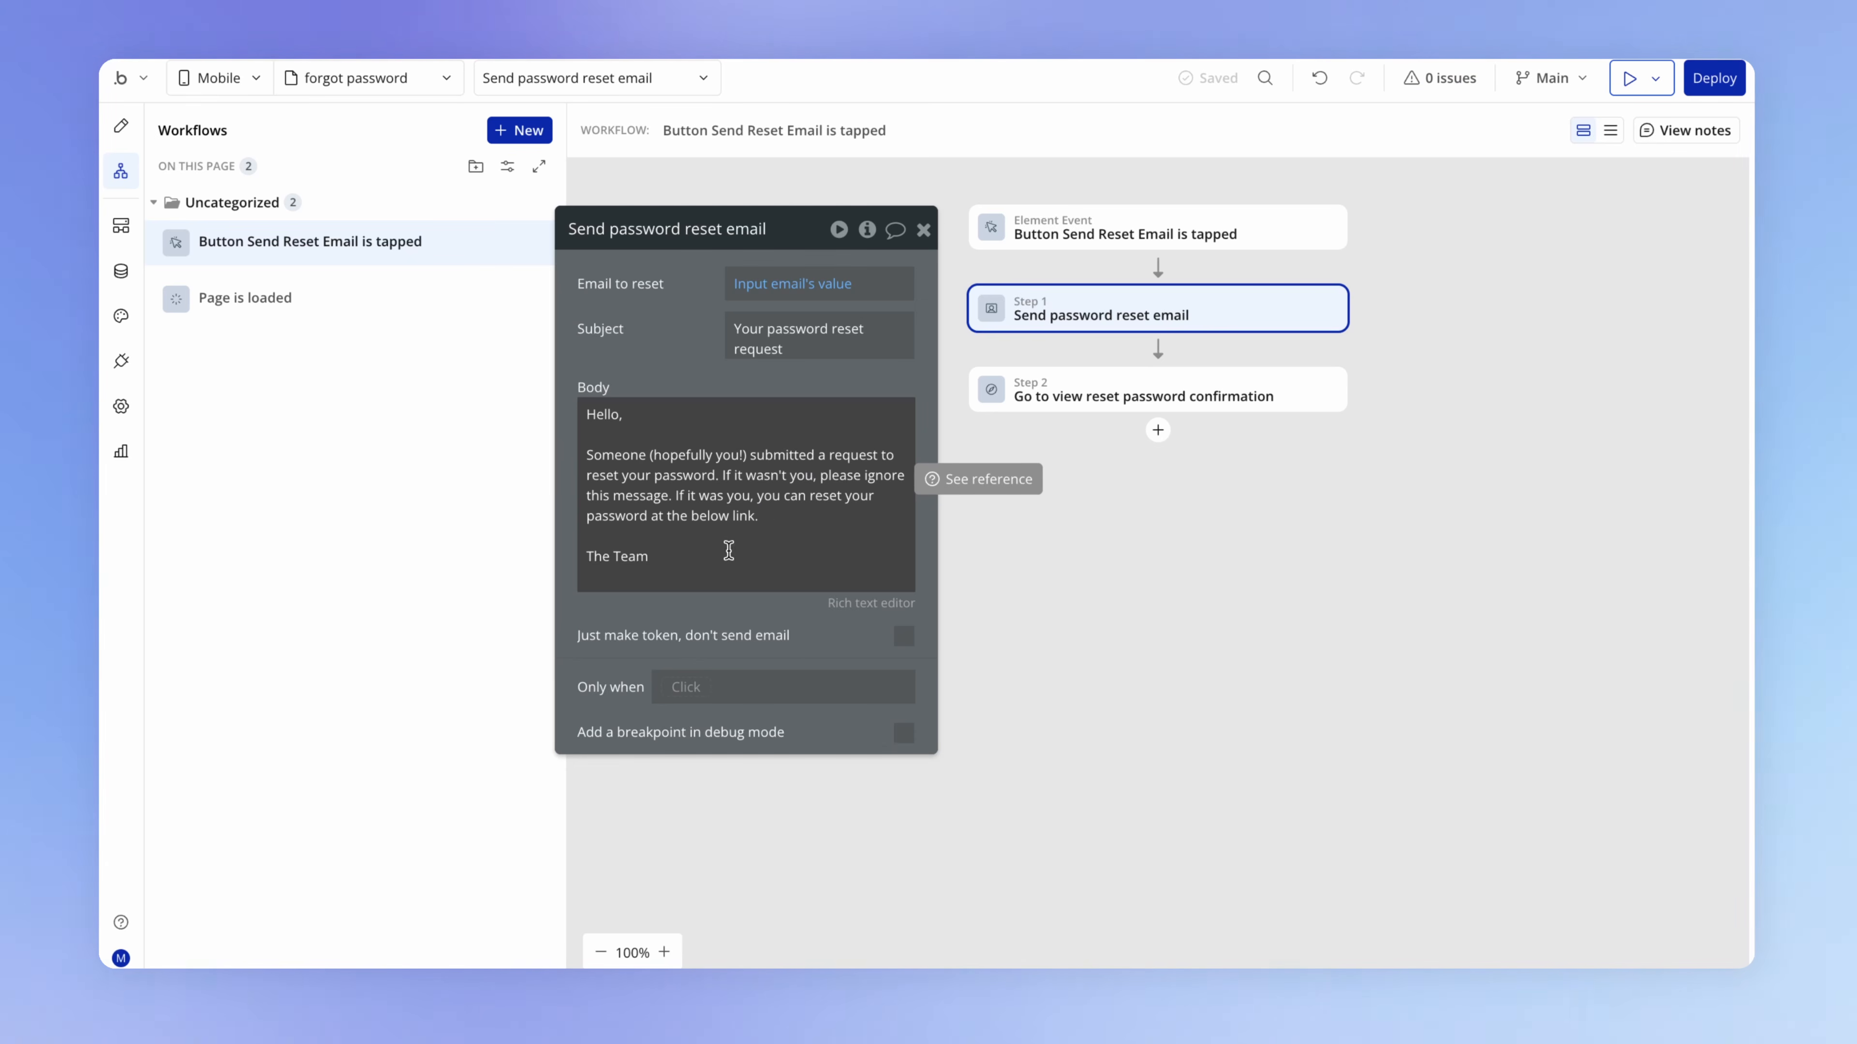
Review the default body text of the password reset email
click(714, 528)
key(ctrl+a)
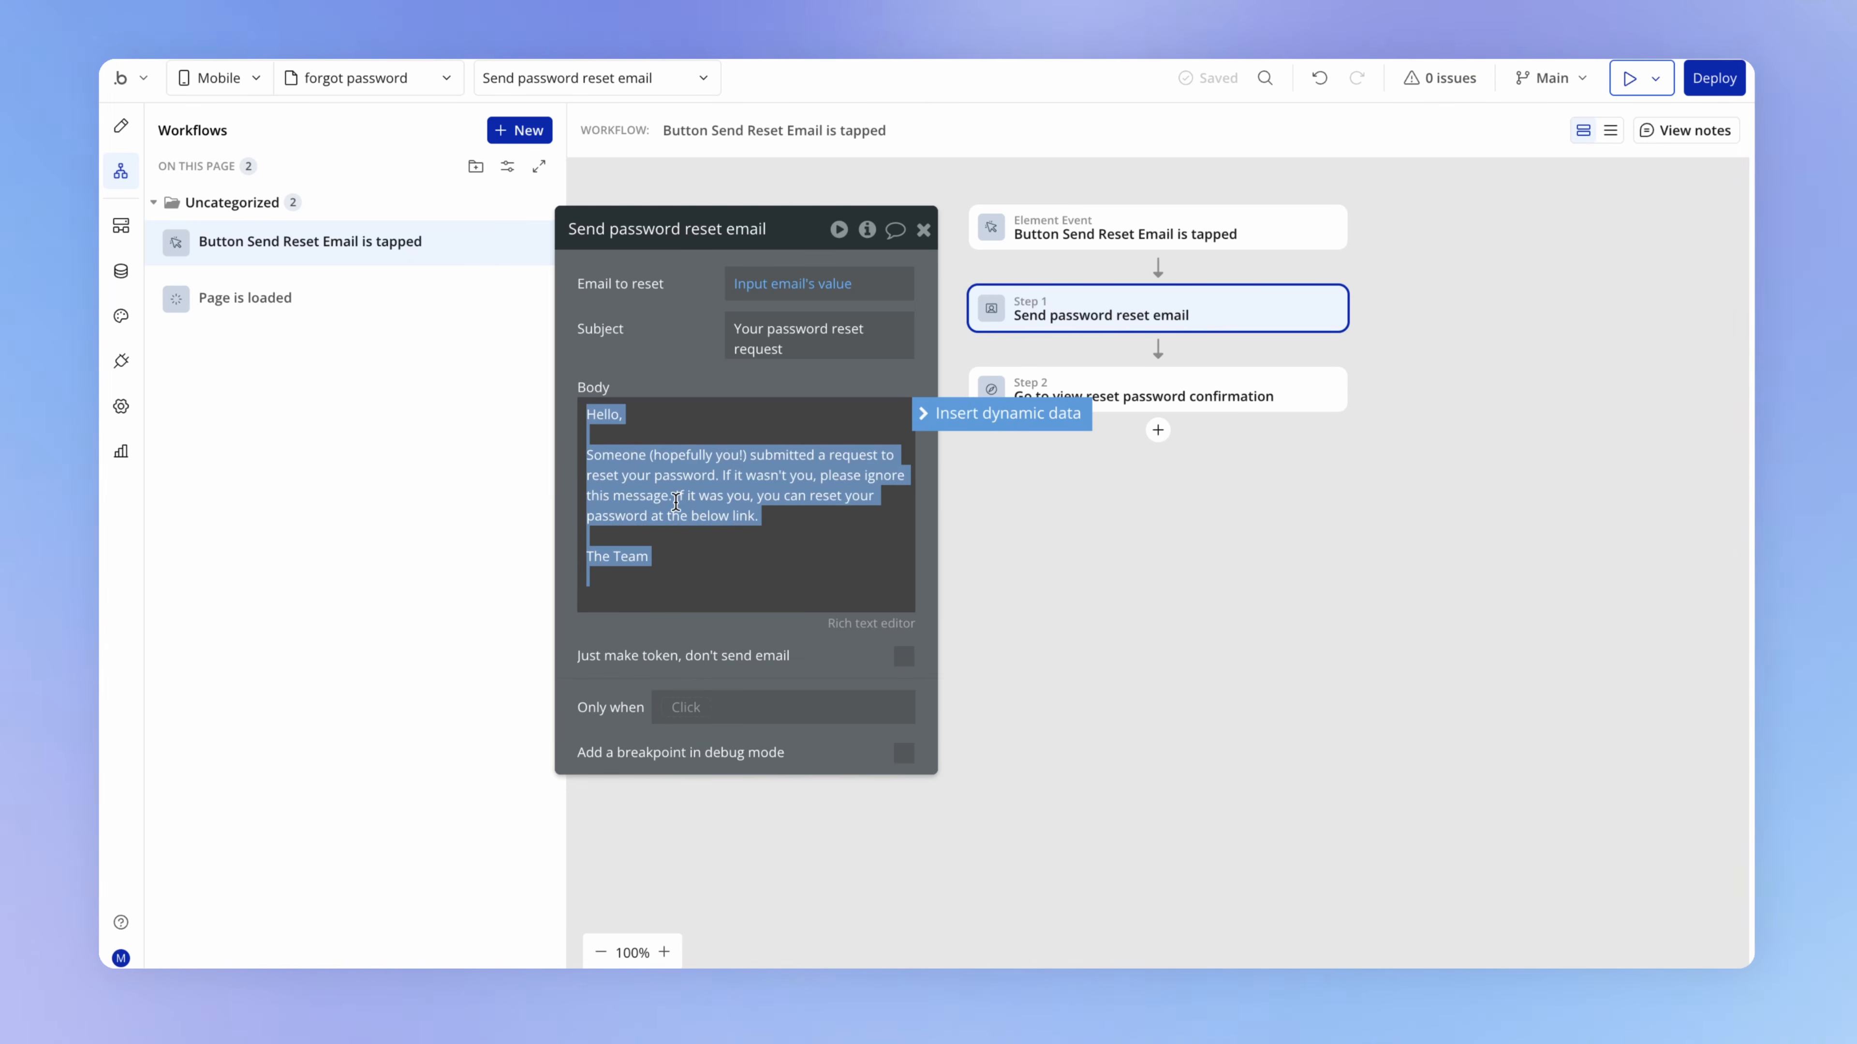
click(679, 502)
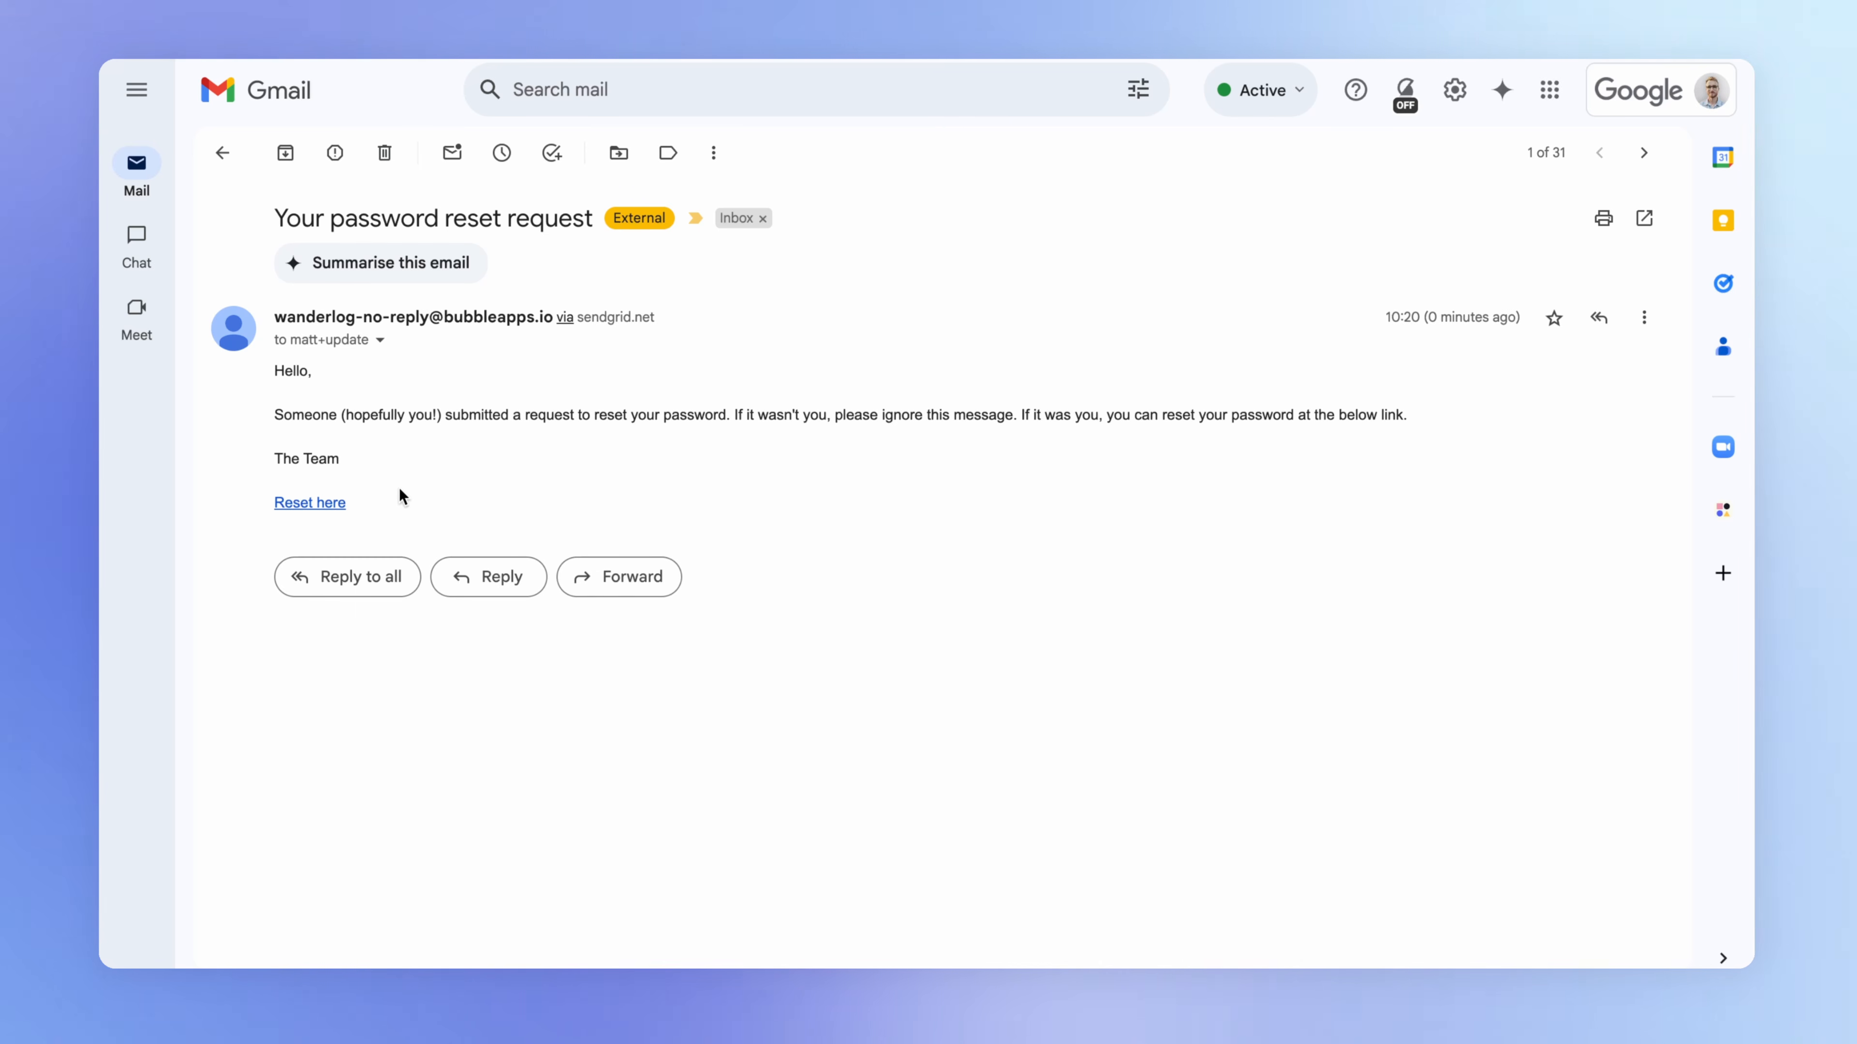
Follow the Reset here link in the Gmail message and examine the domain and page path of the reset page's URL
click(319, 504)
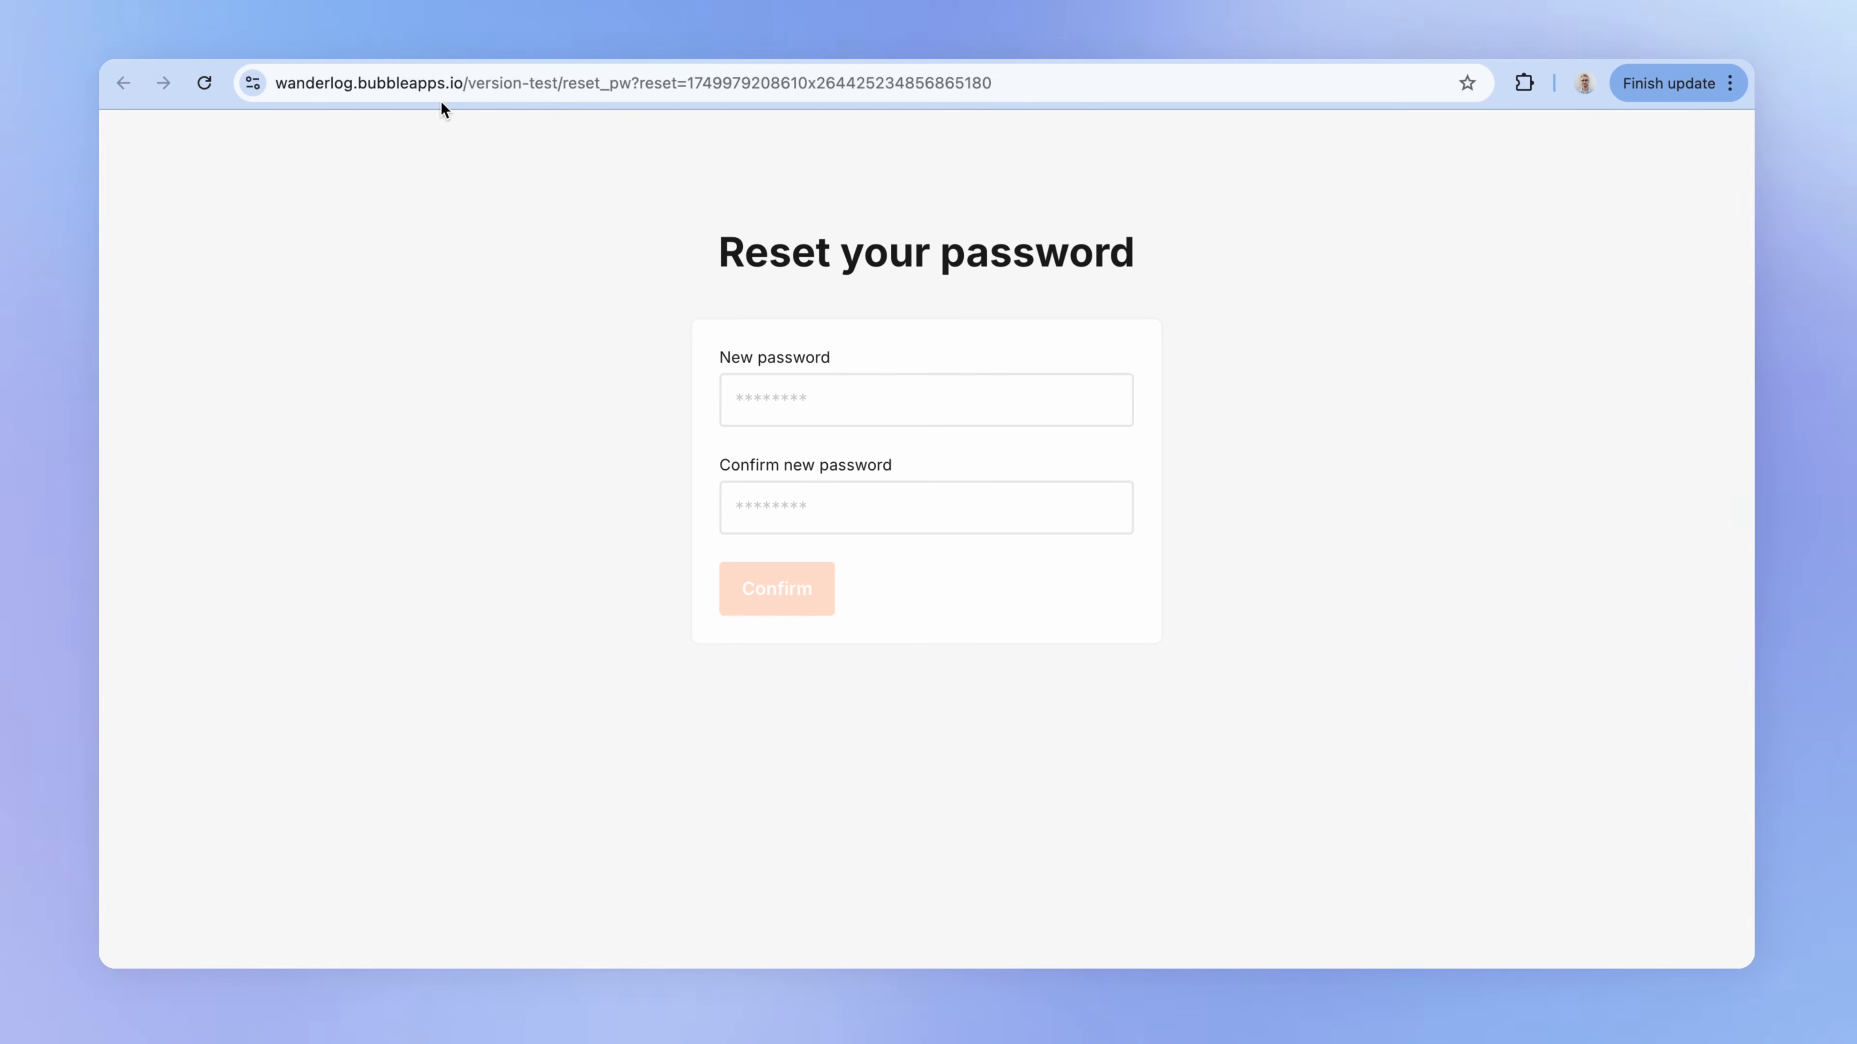
drag(277, 78, 638, 77)
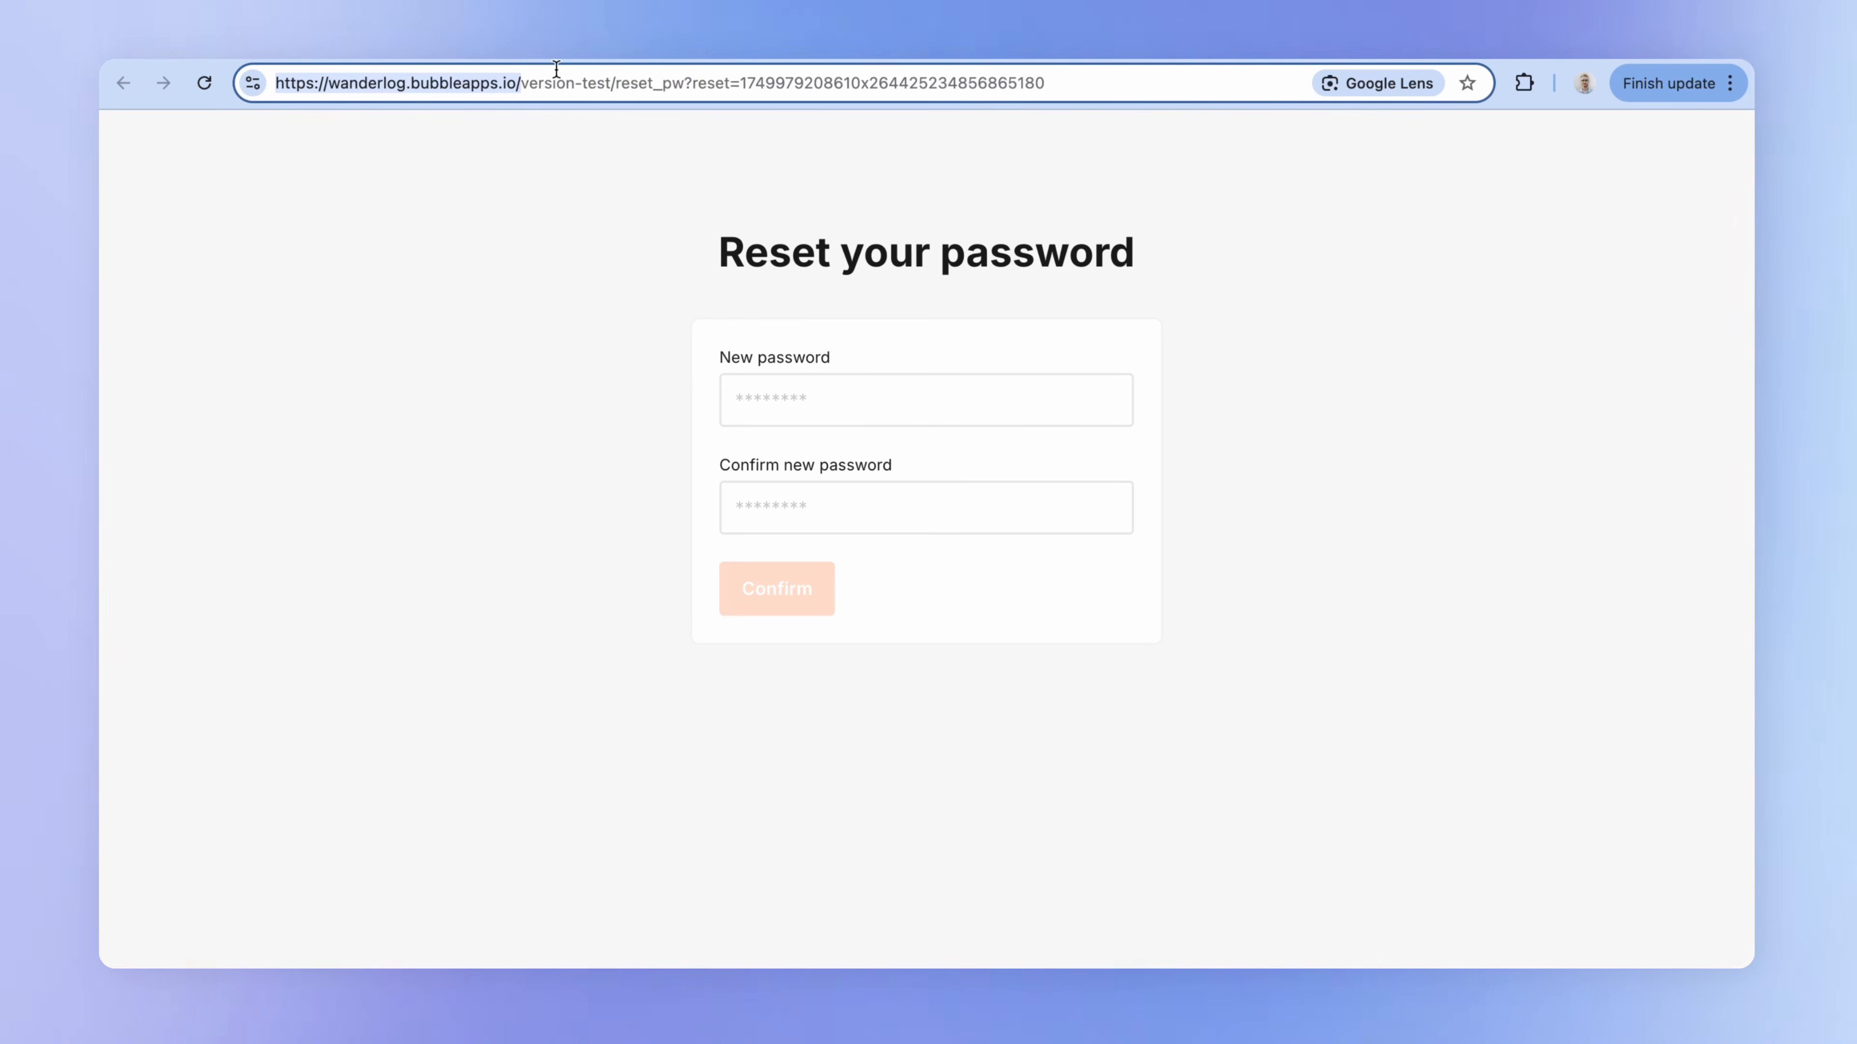
click(523, 84)
drag(523, 84, 263, 77)
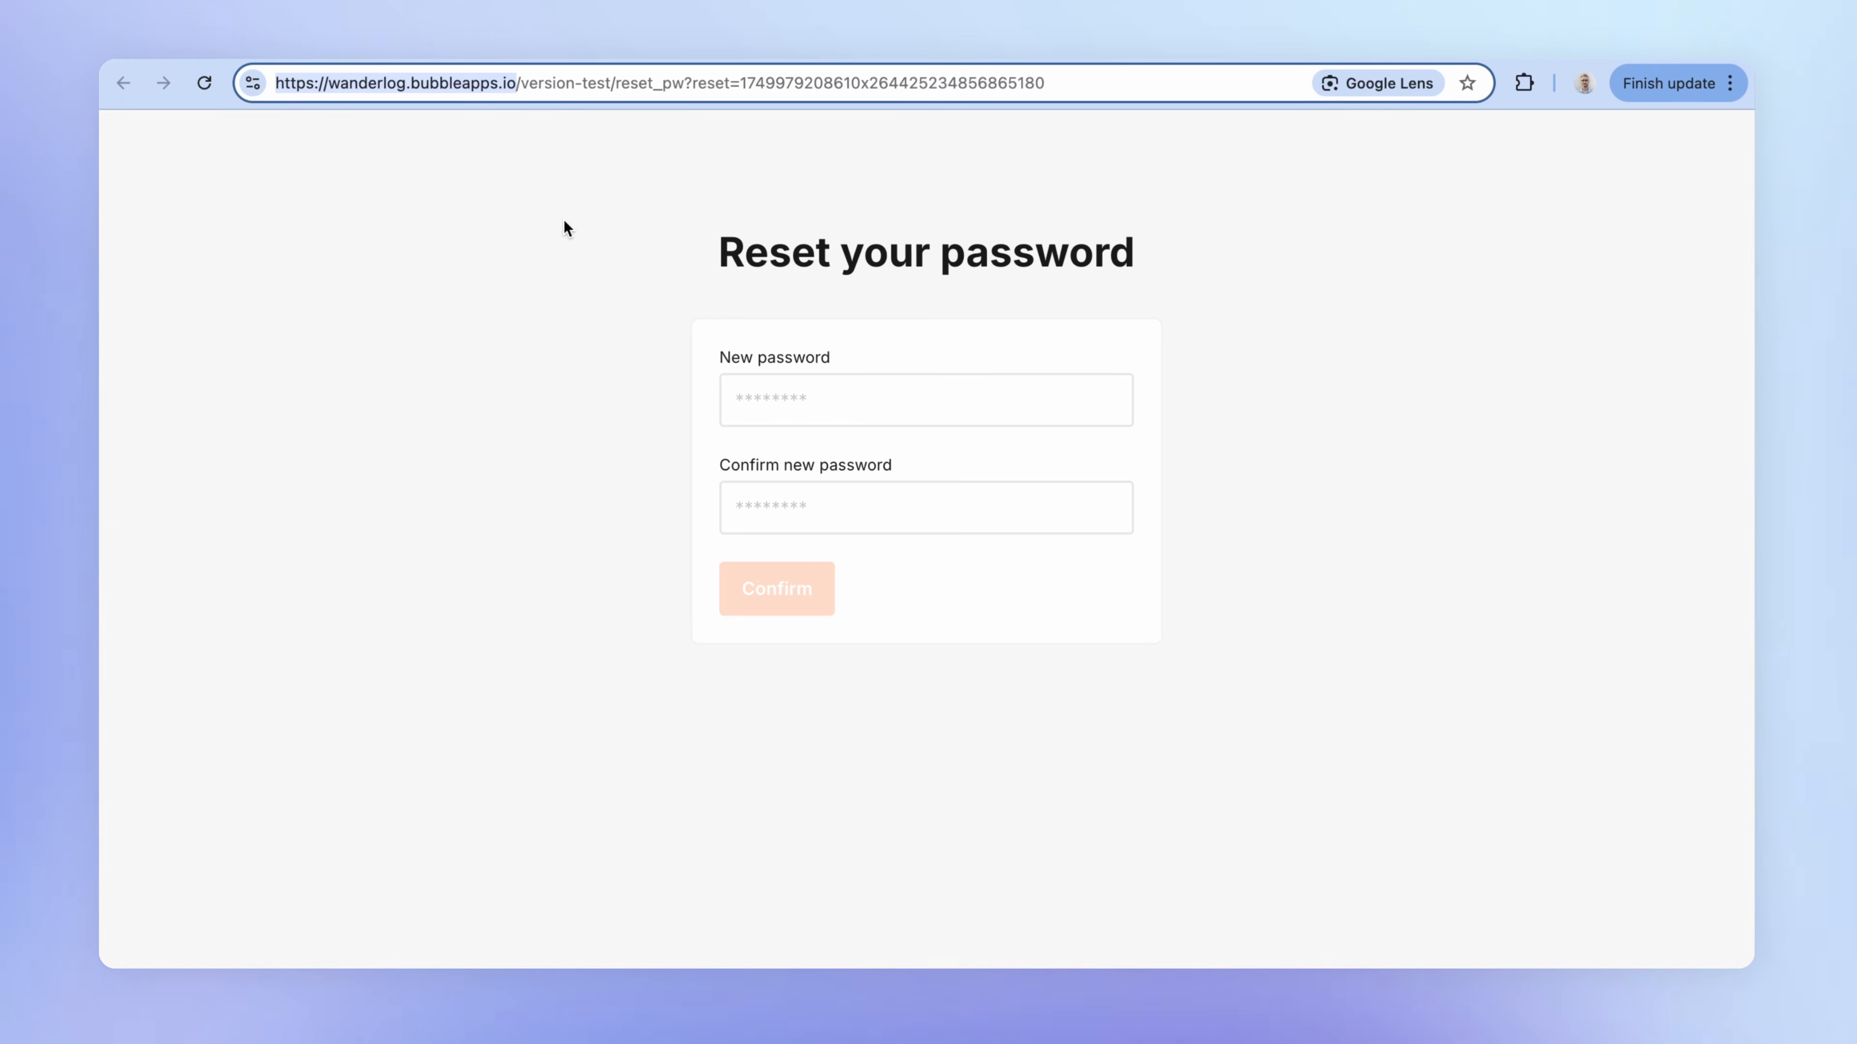
drag(617, 82, 599, 80)
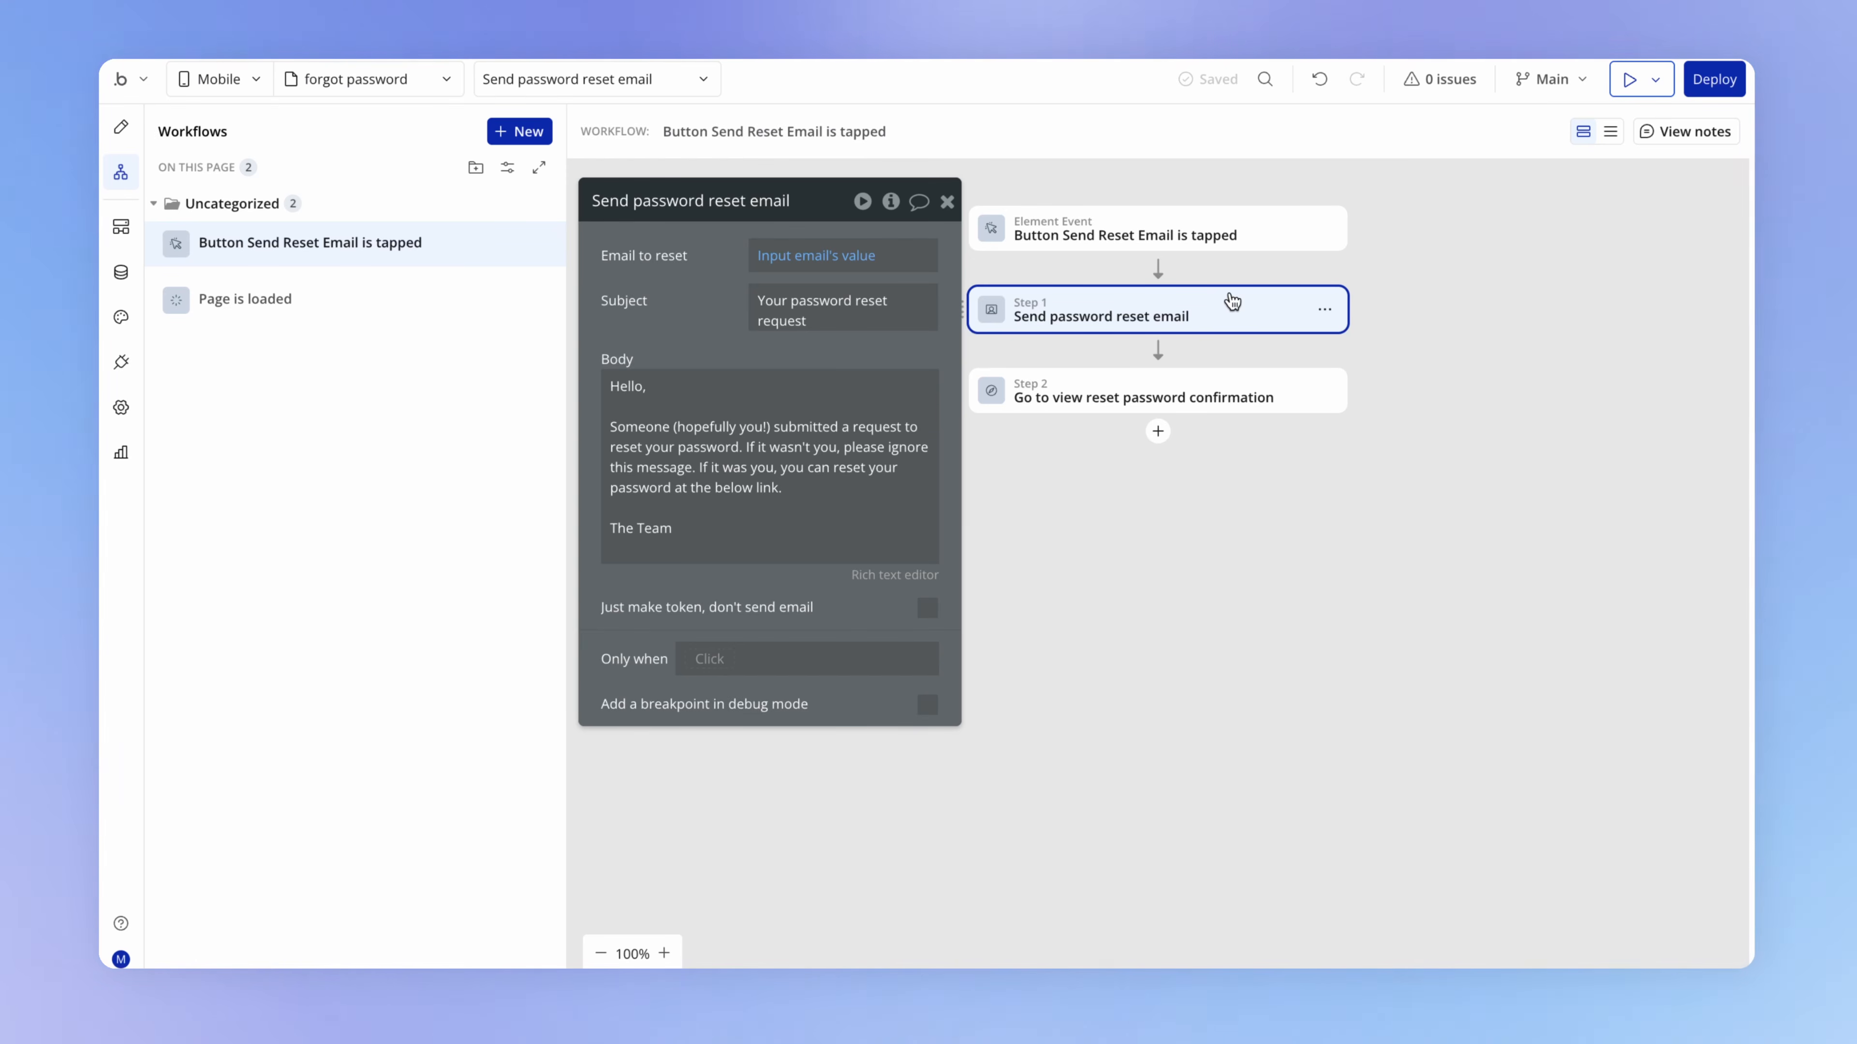
Compare the Send password reset email action in the Bubble editor with the Reset here link in the Gmail message
drag(729, 317, 710, 330)
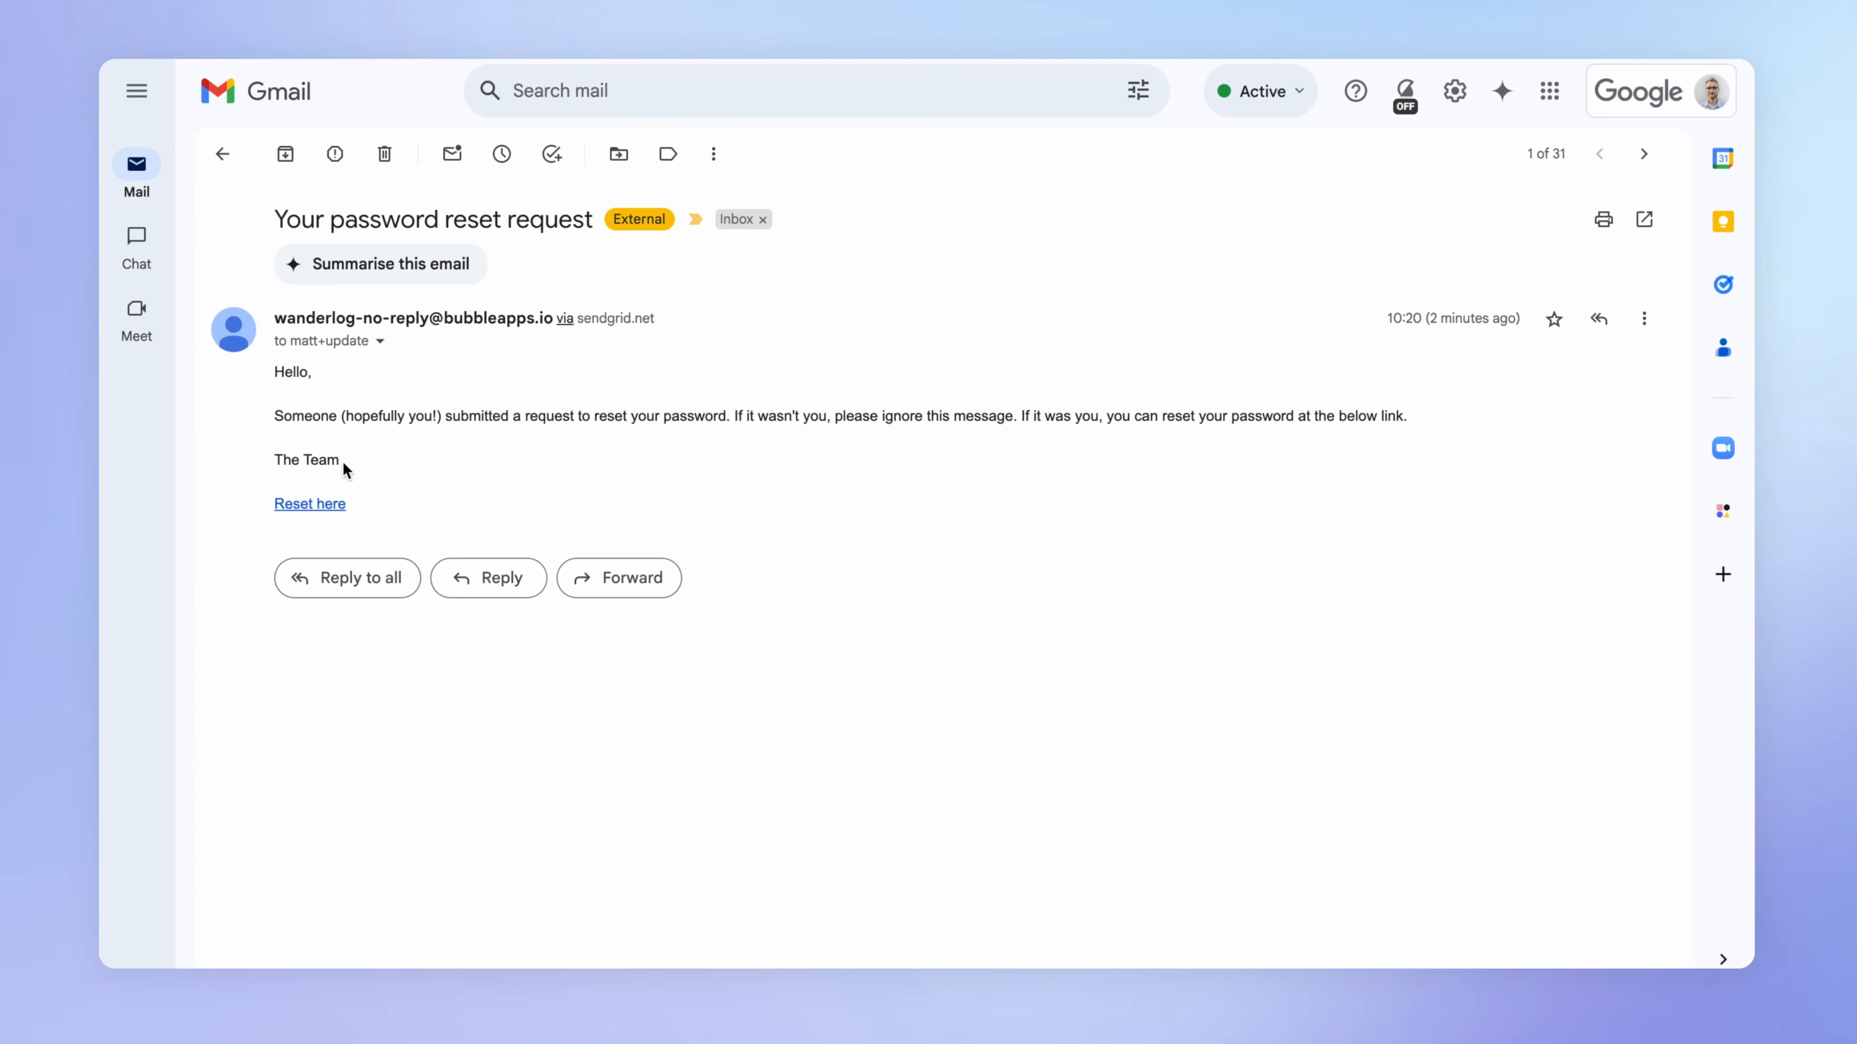
click(346, 502)
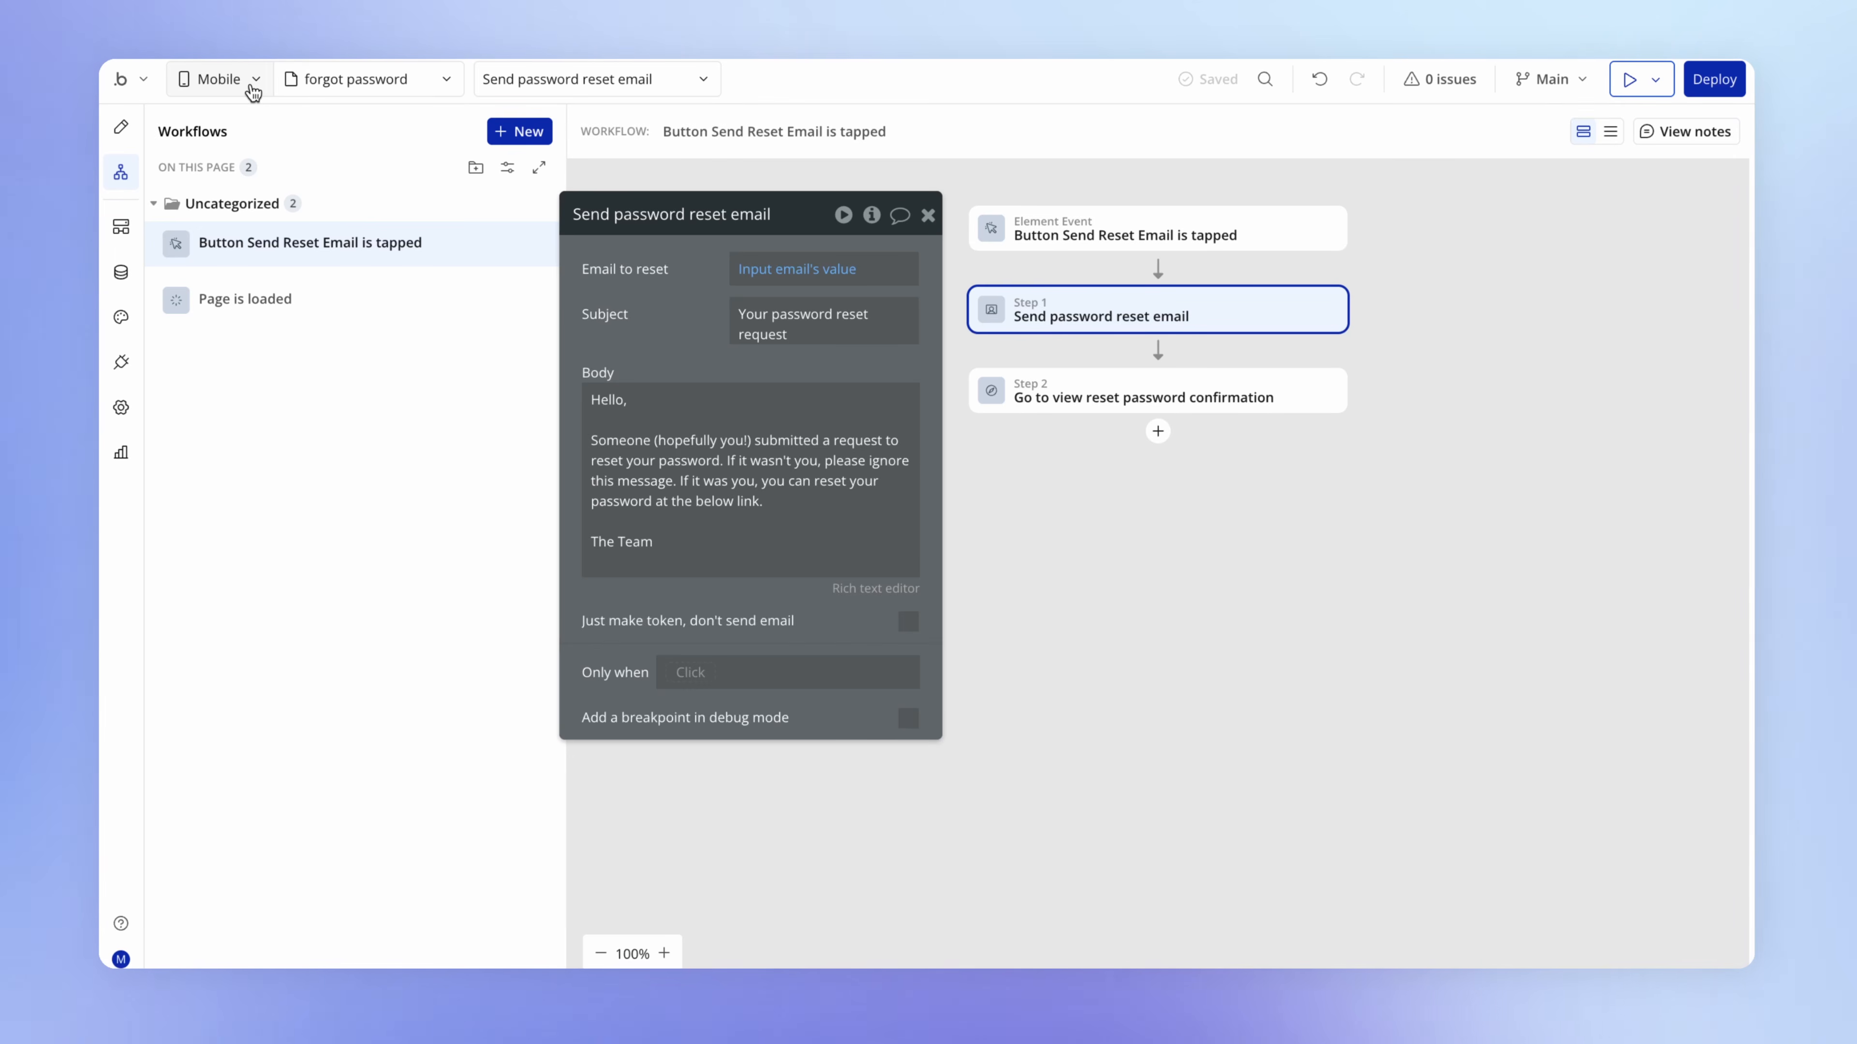
Switch from the mobile app to the web app's design view and examine the index page's properties
click(253, 88)
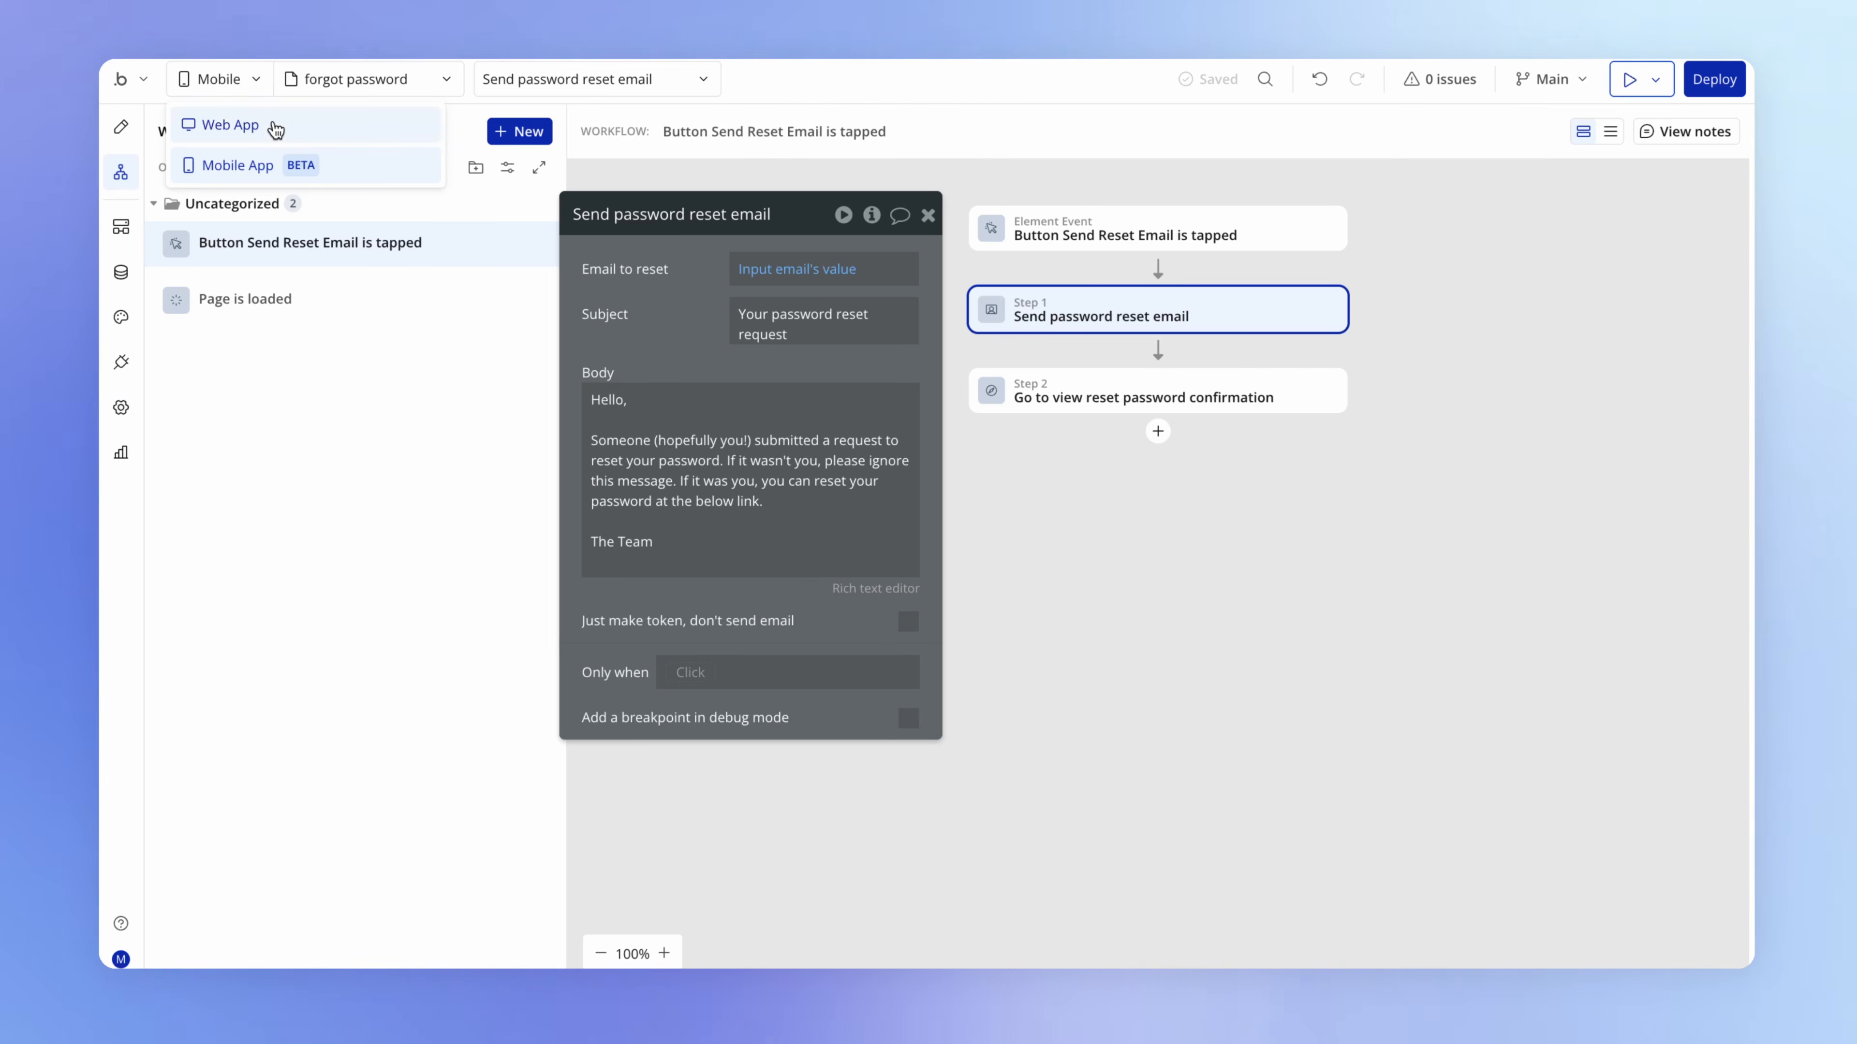
click(275, 127)
click(120, 127)
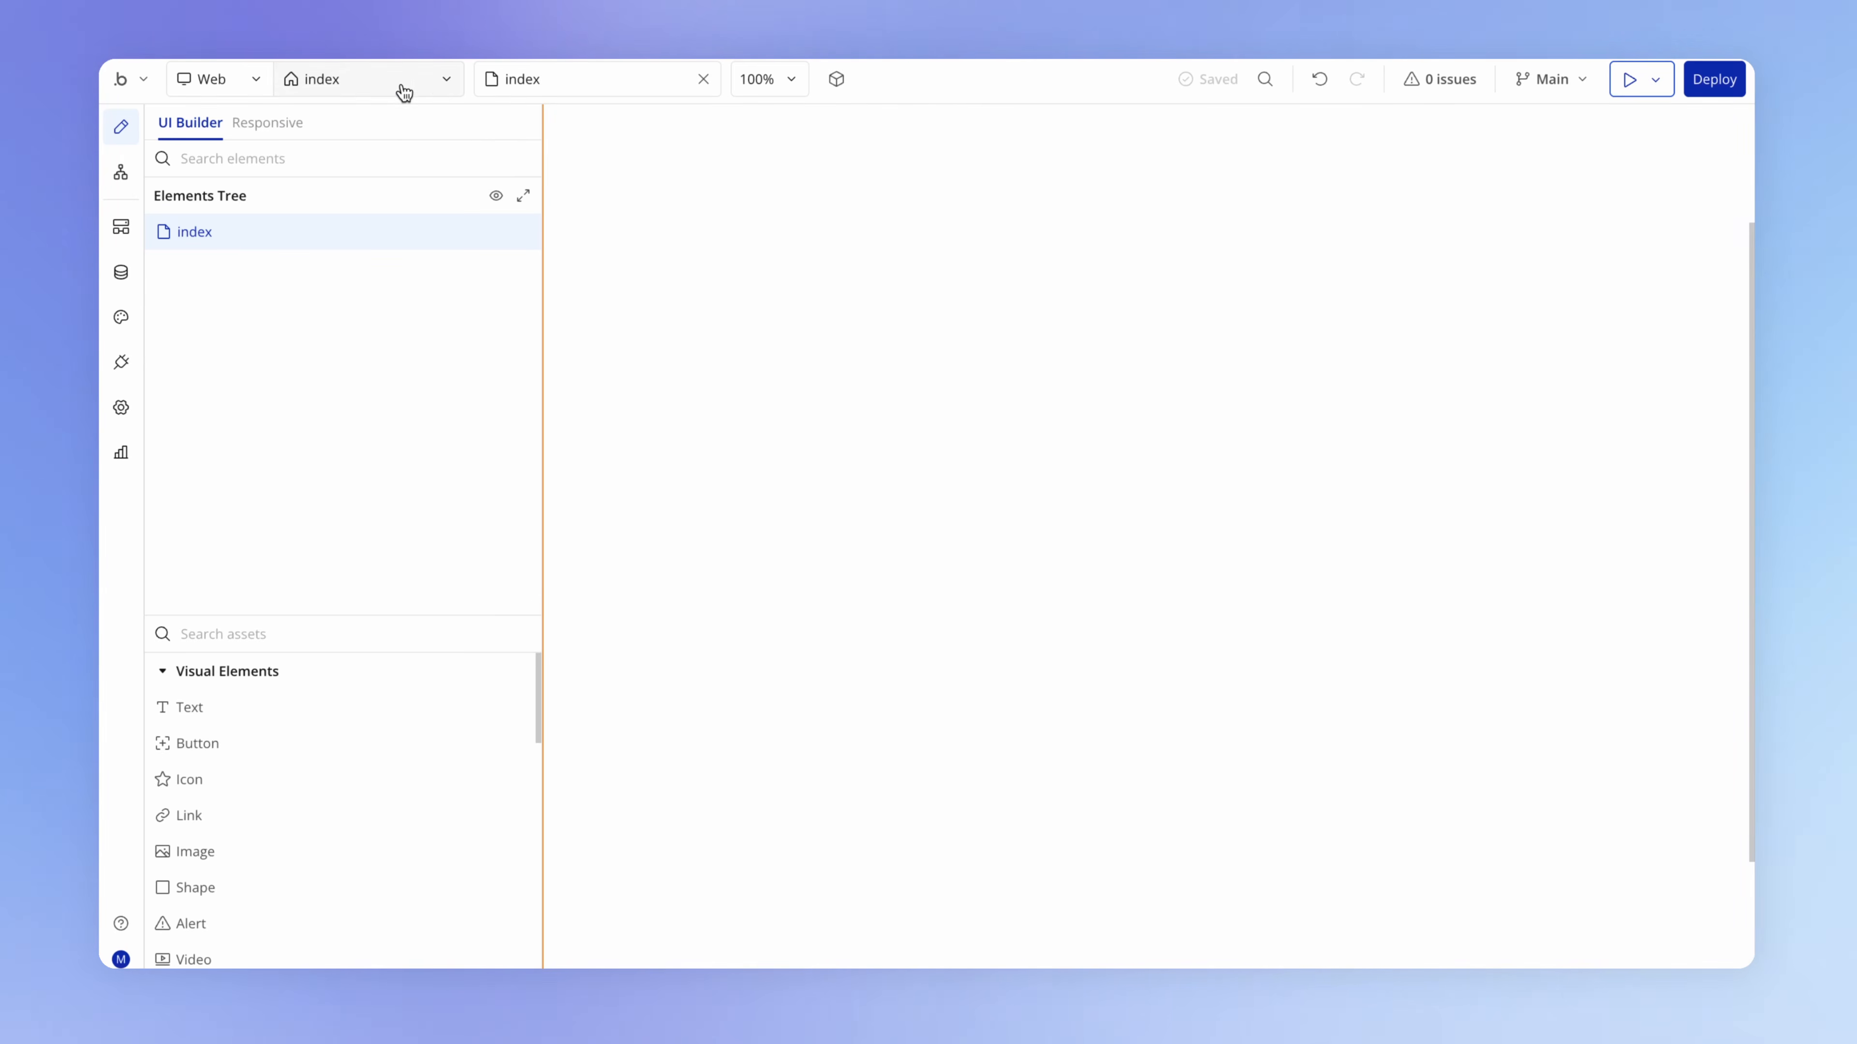
click(439, 81)
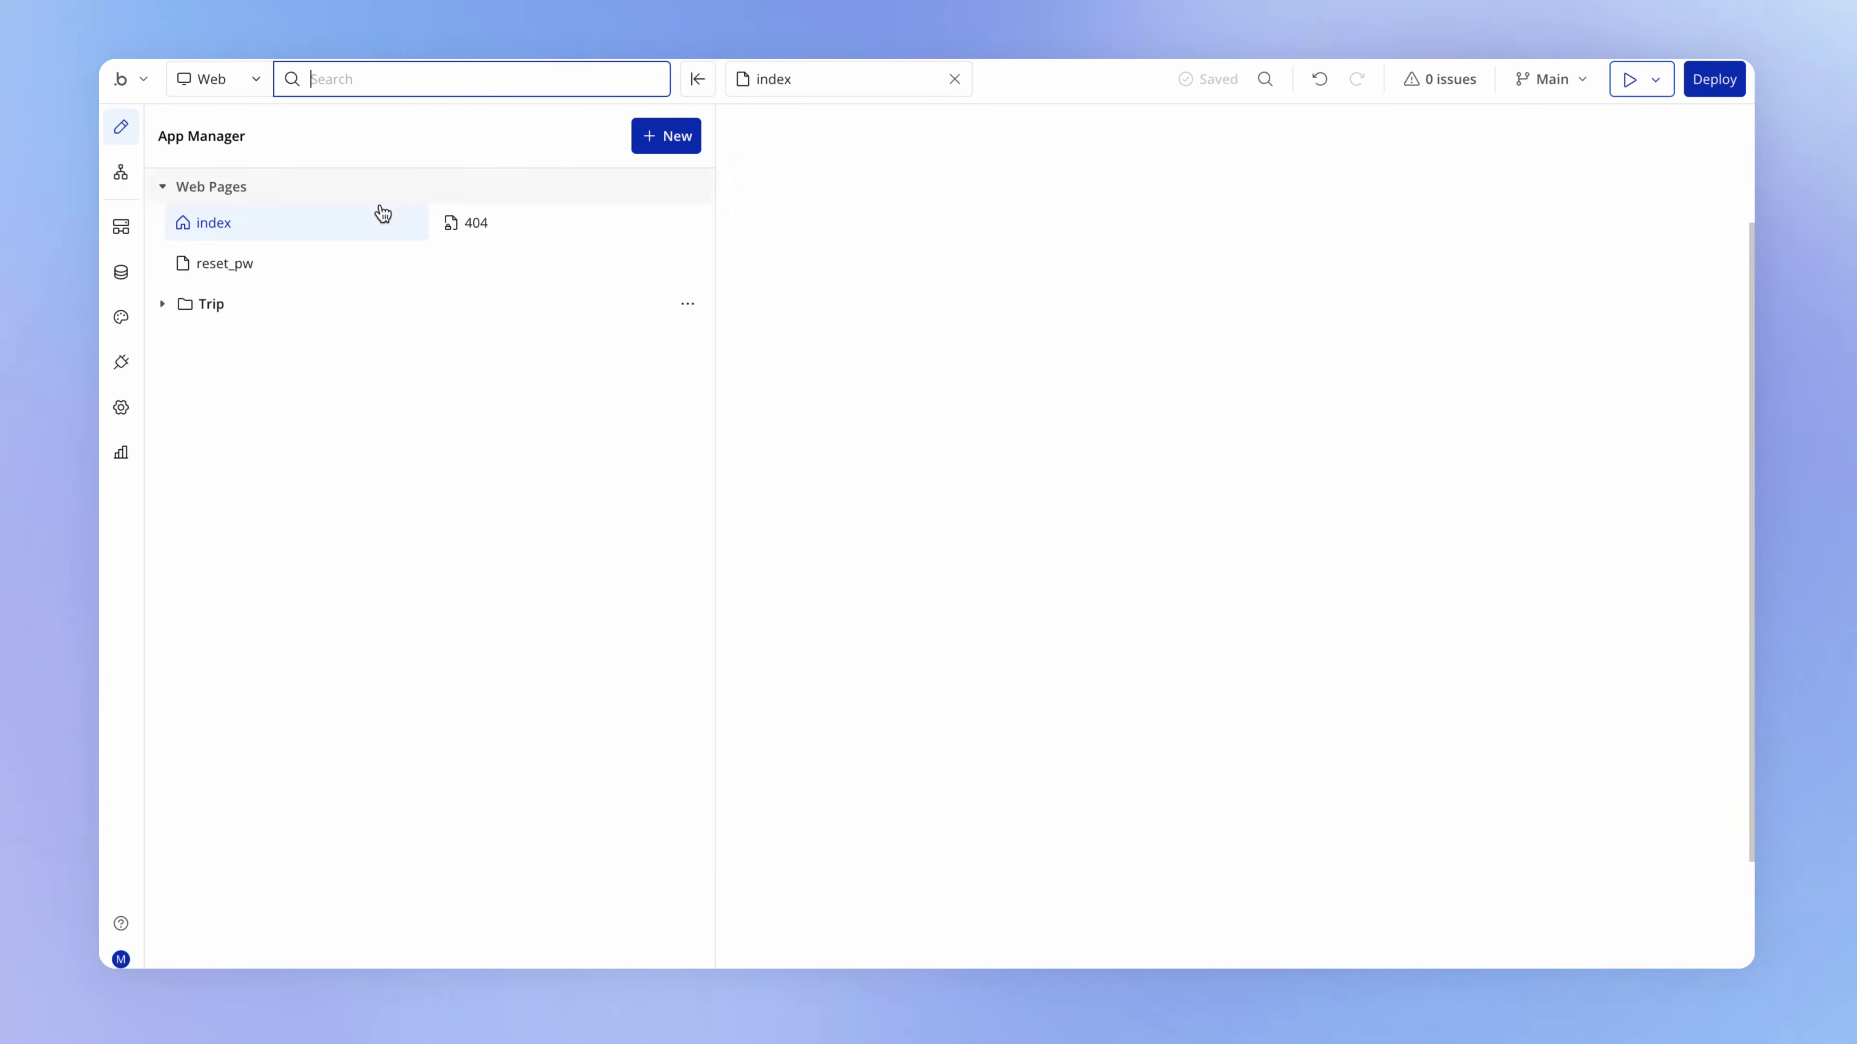
mouse_move(414, 217)
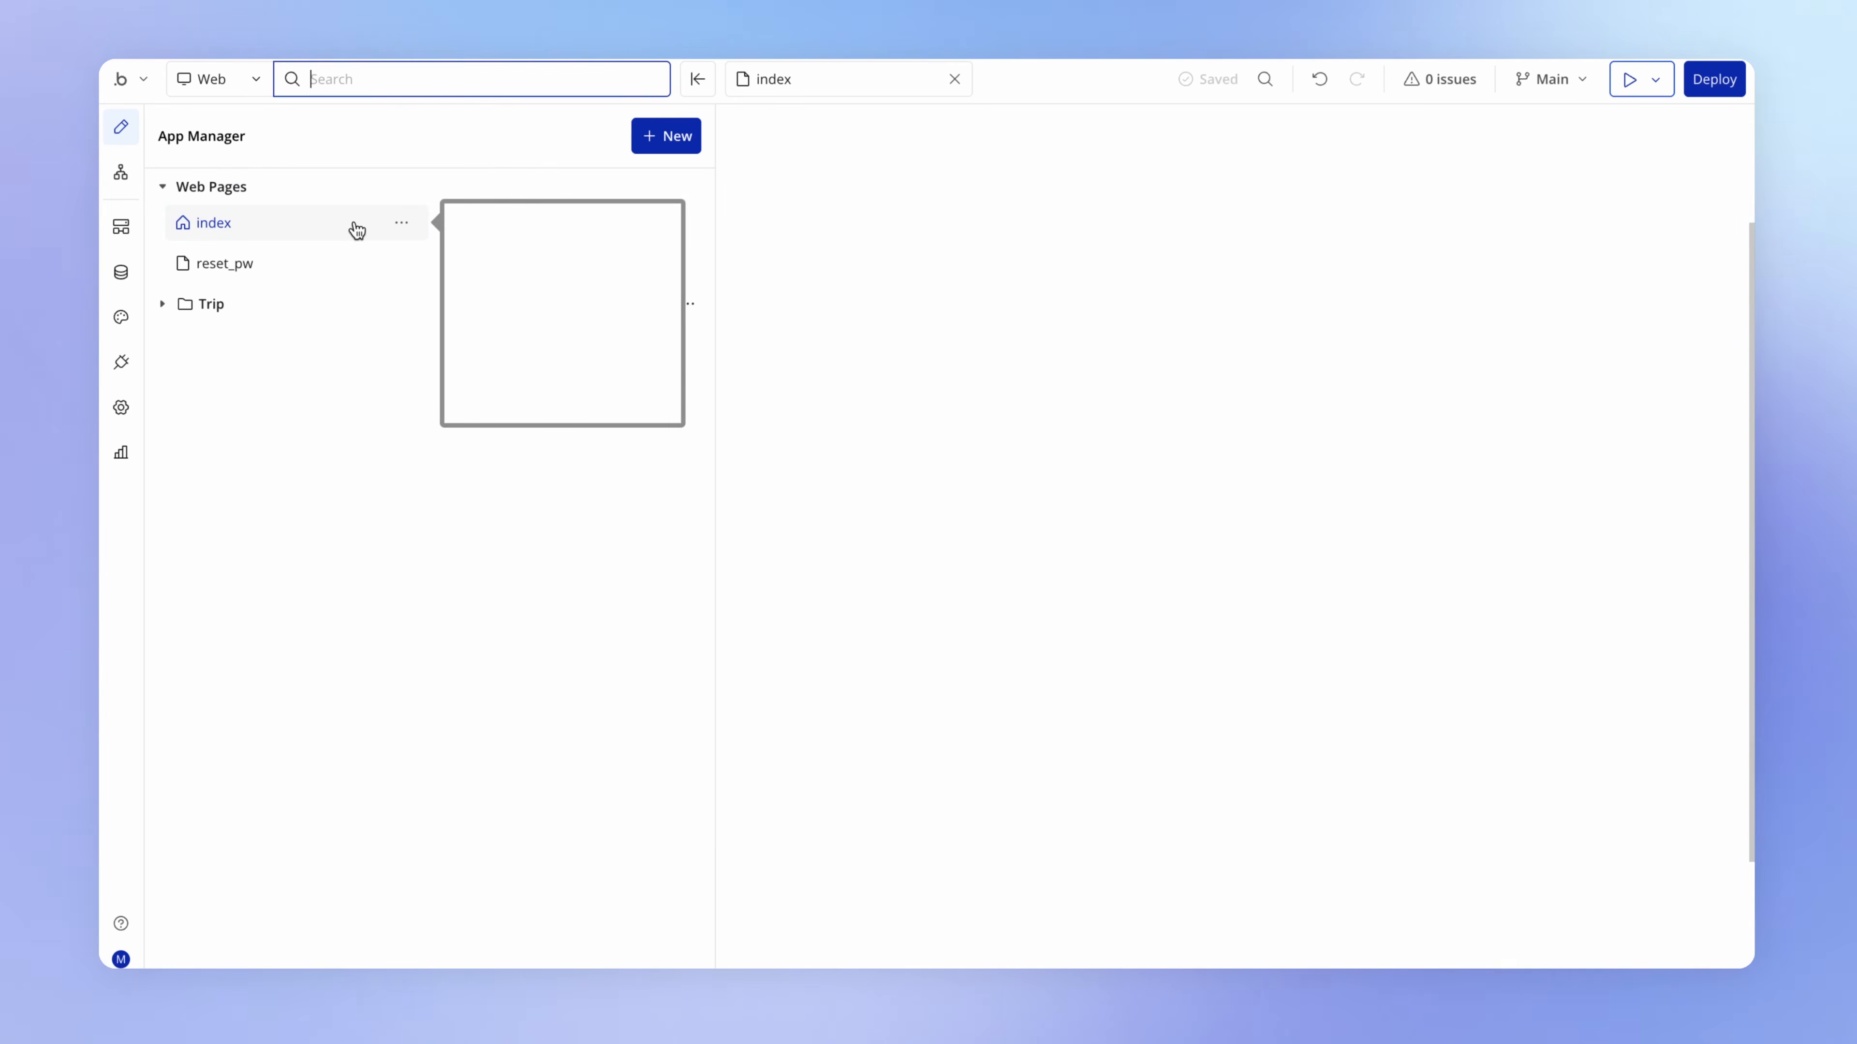
click(915, 274)
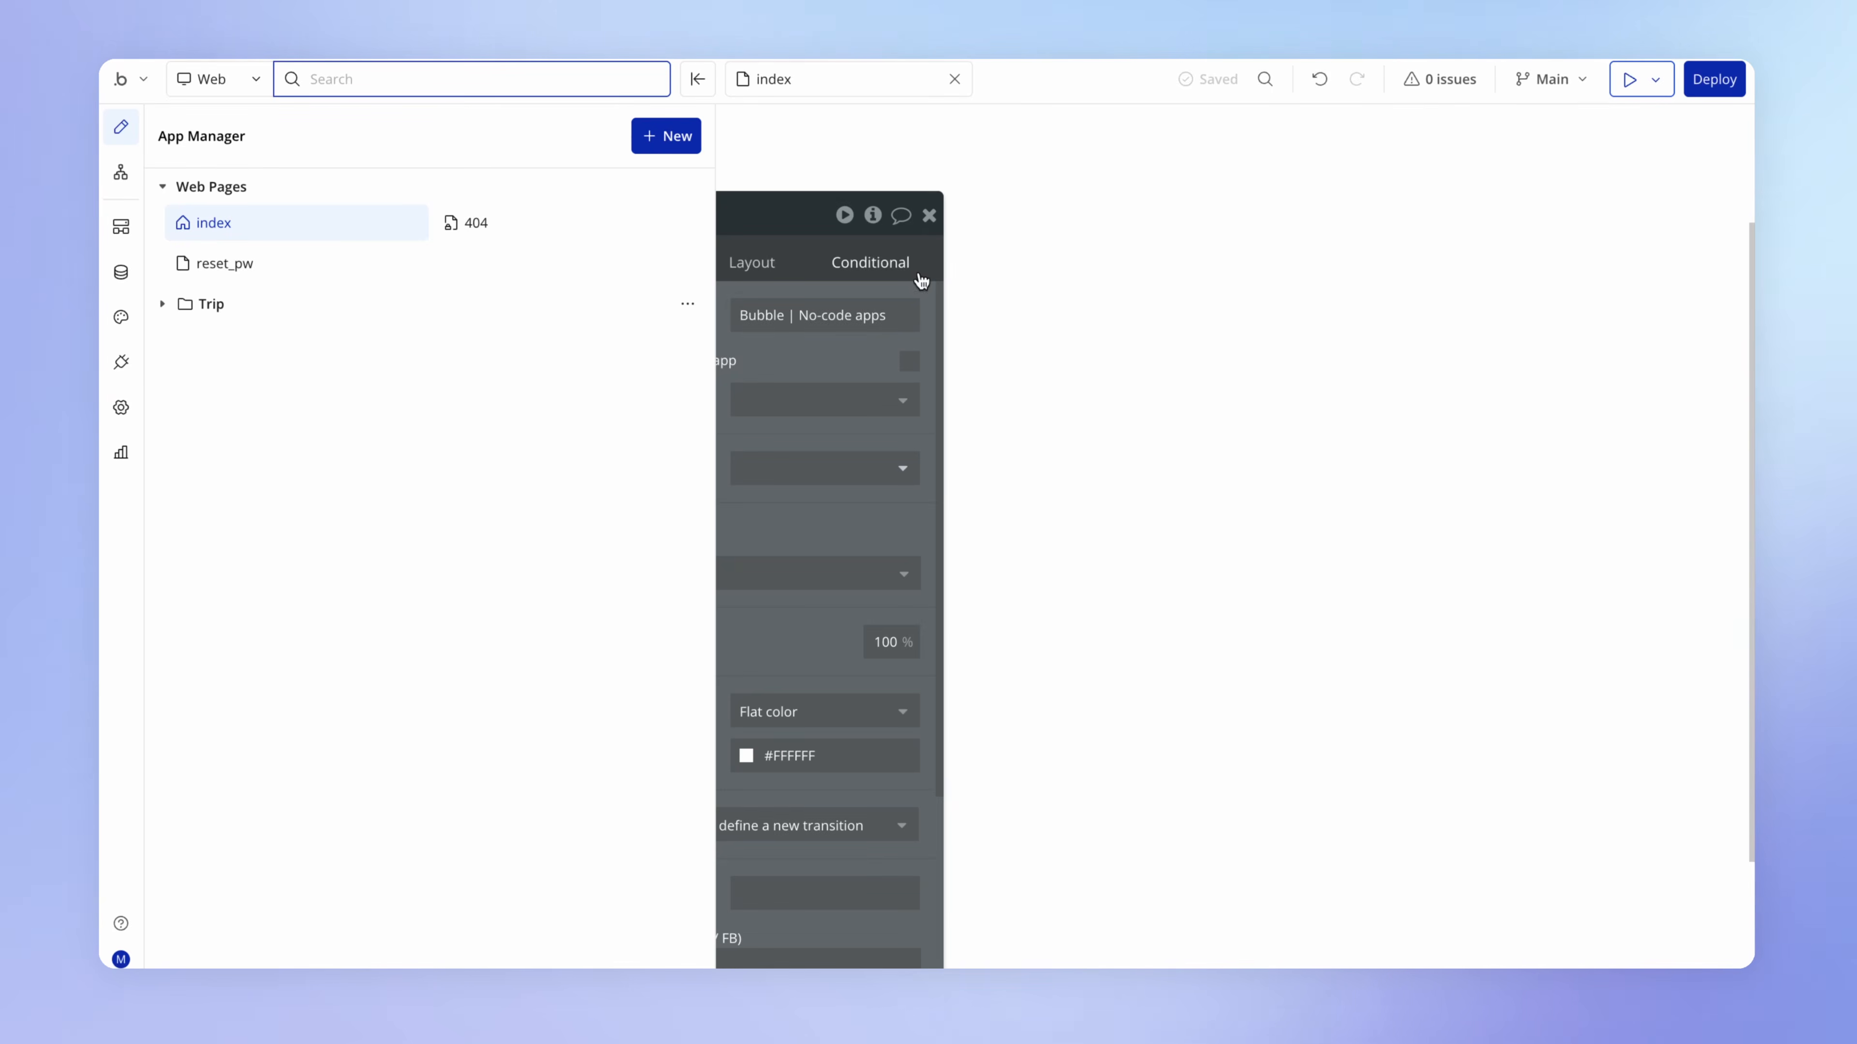
drag(785, 348, 1170, 357)
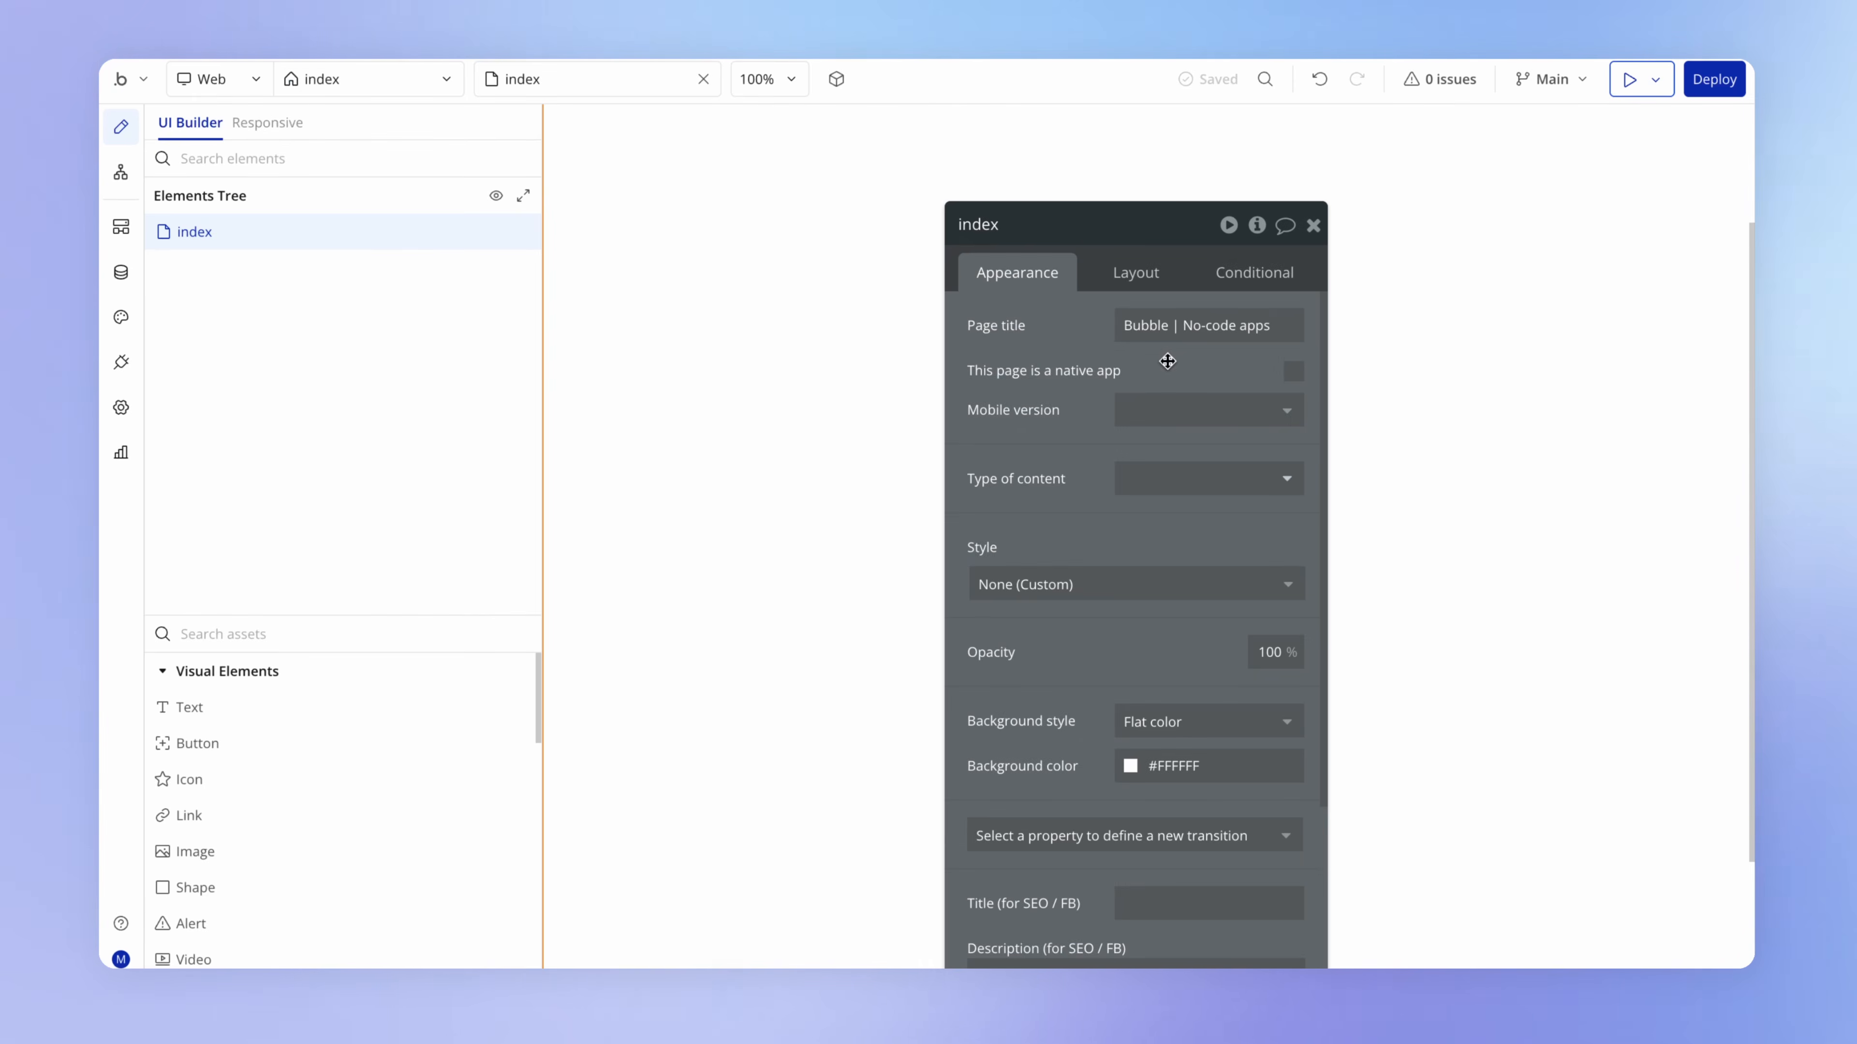
Preview the index page and open the reset_pw page for editing
click(1625, 77)
drag(558, 82, 235, 84)
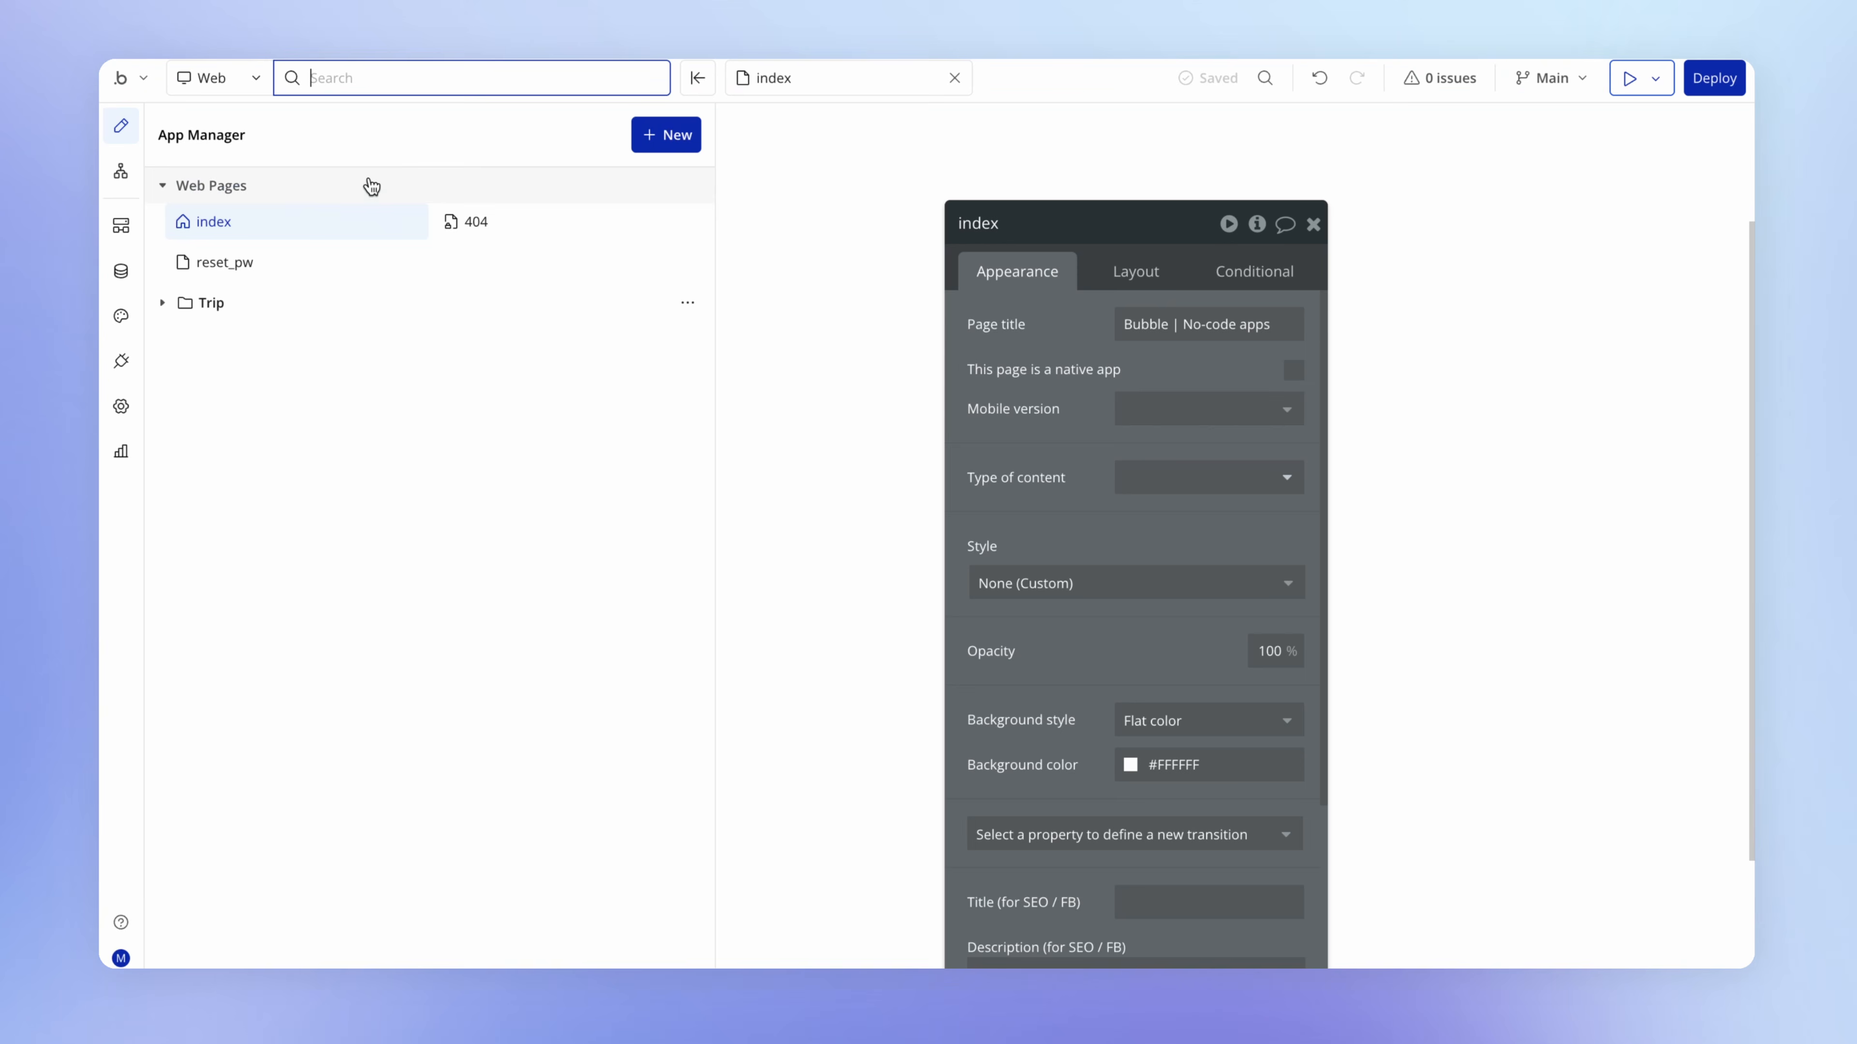
mouse_move(334, 259)
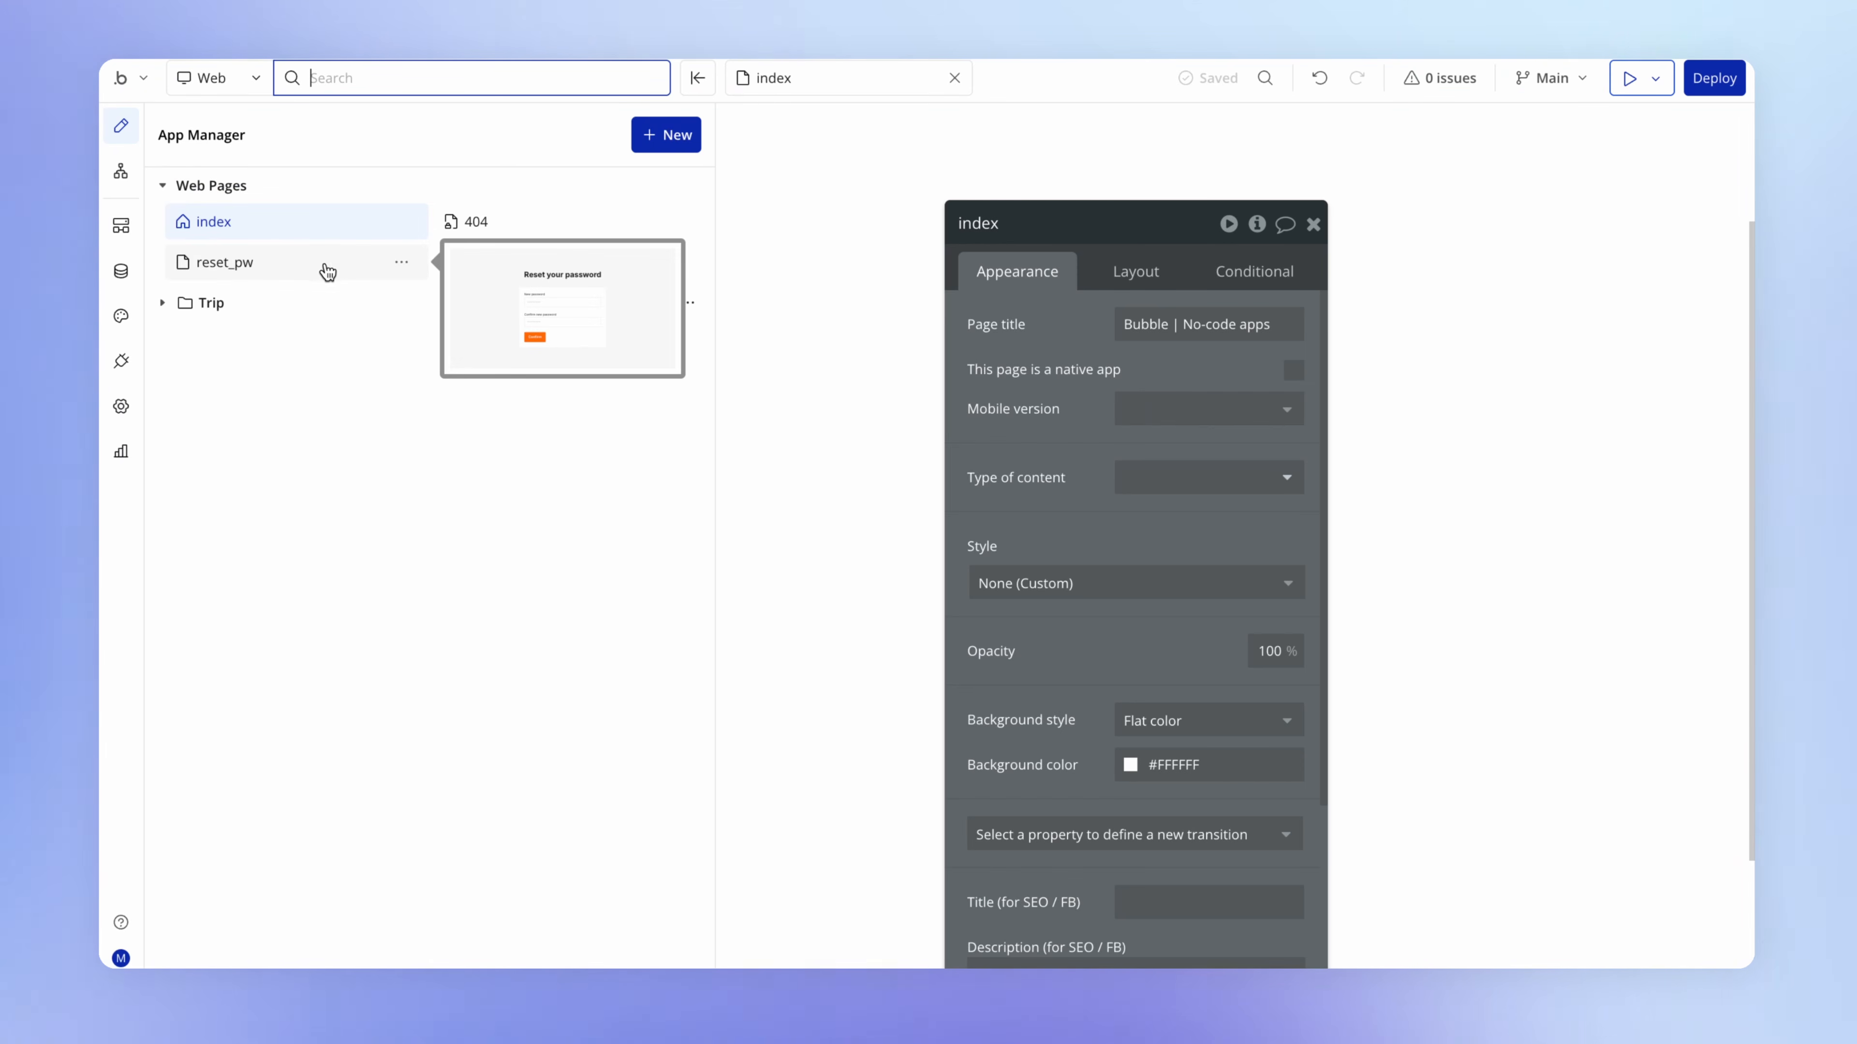
click(334, 263)
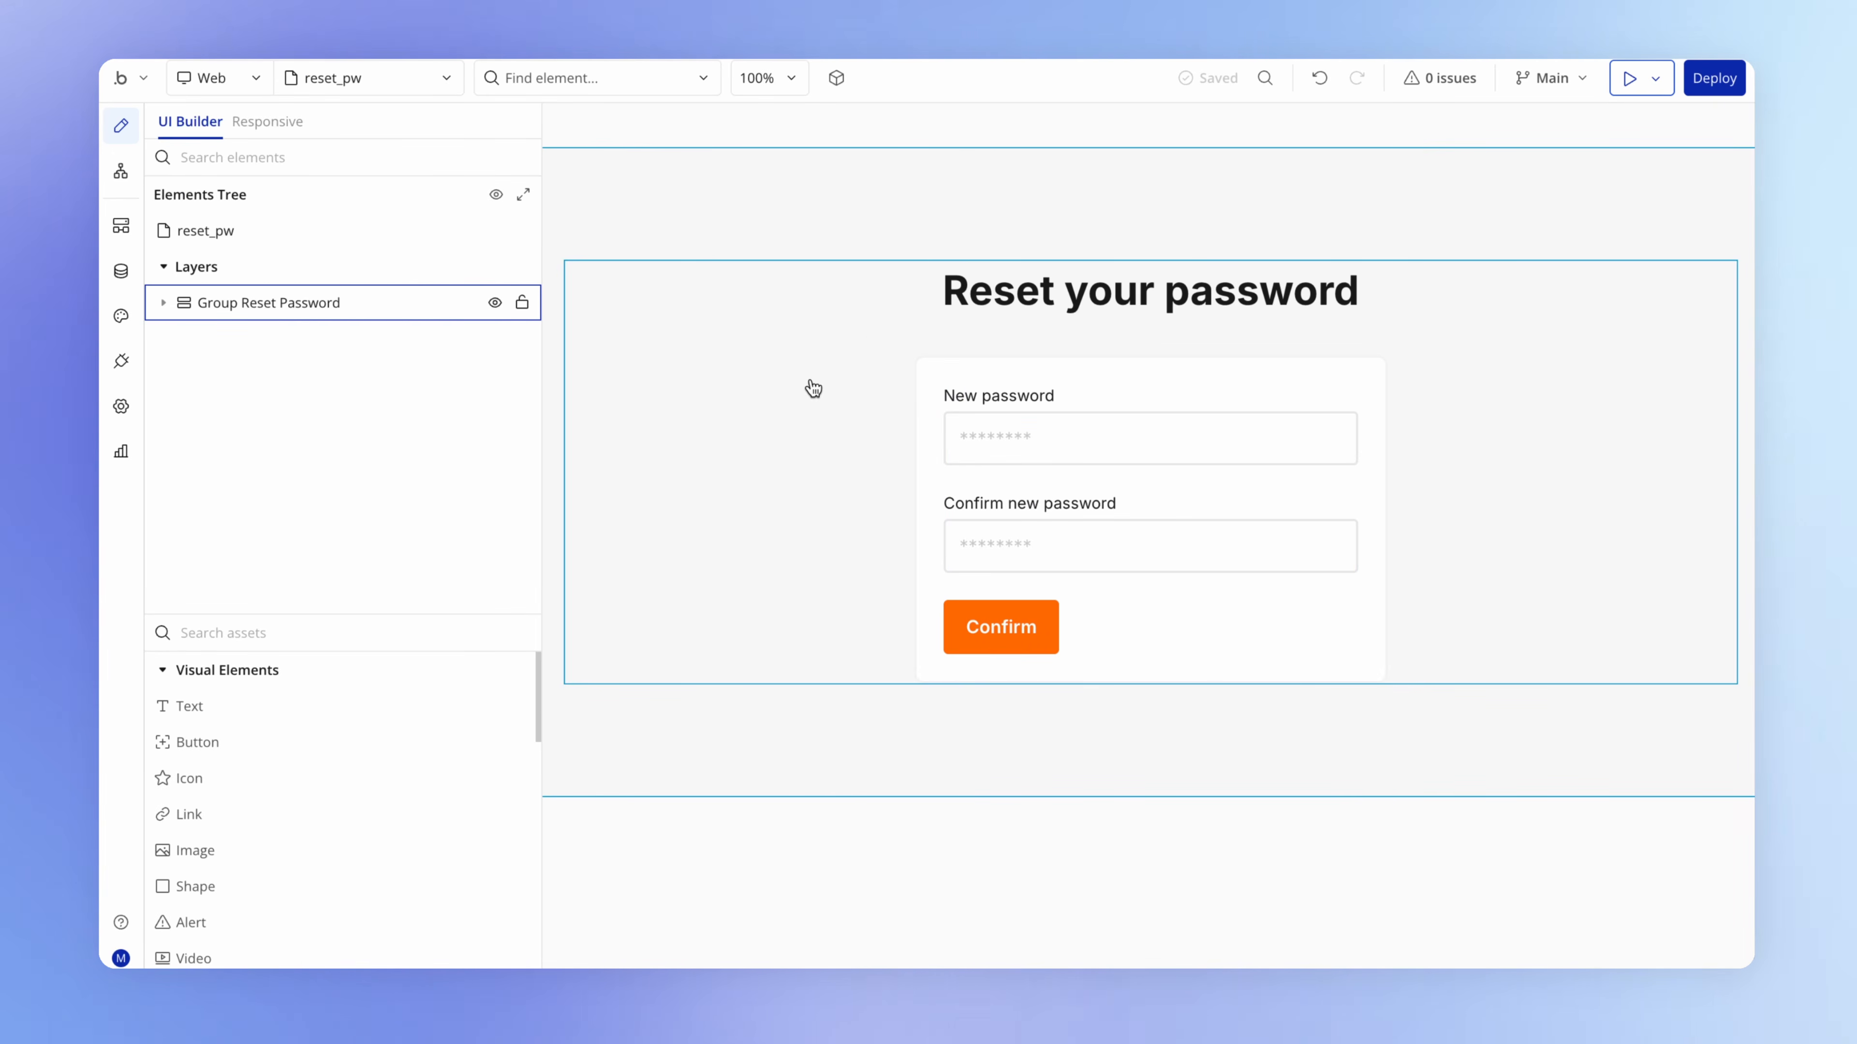
Check the reset form's two password inputs and the Password and Confirmation fields in the Confirm button's Reset password action
double_click(1001, 441)
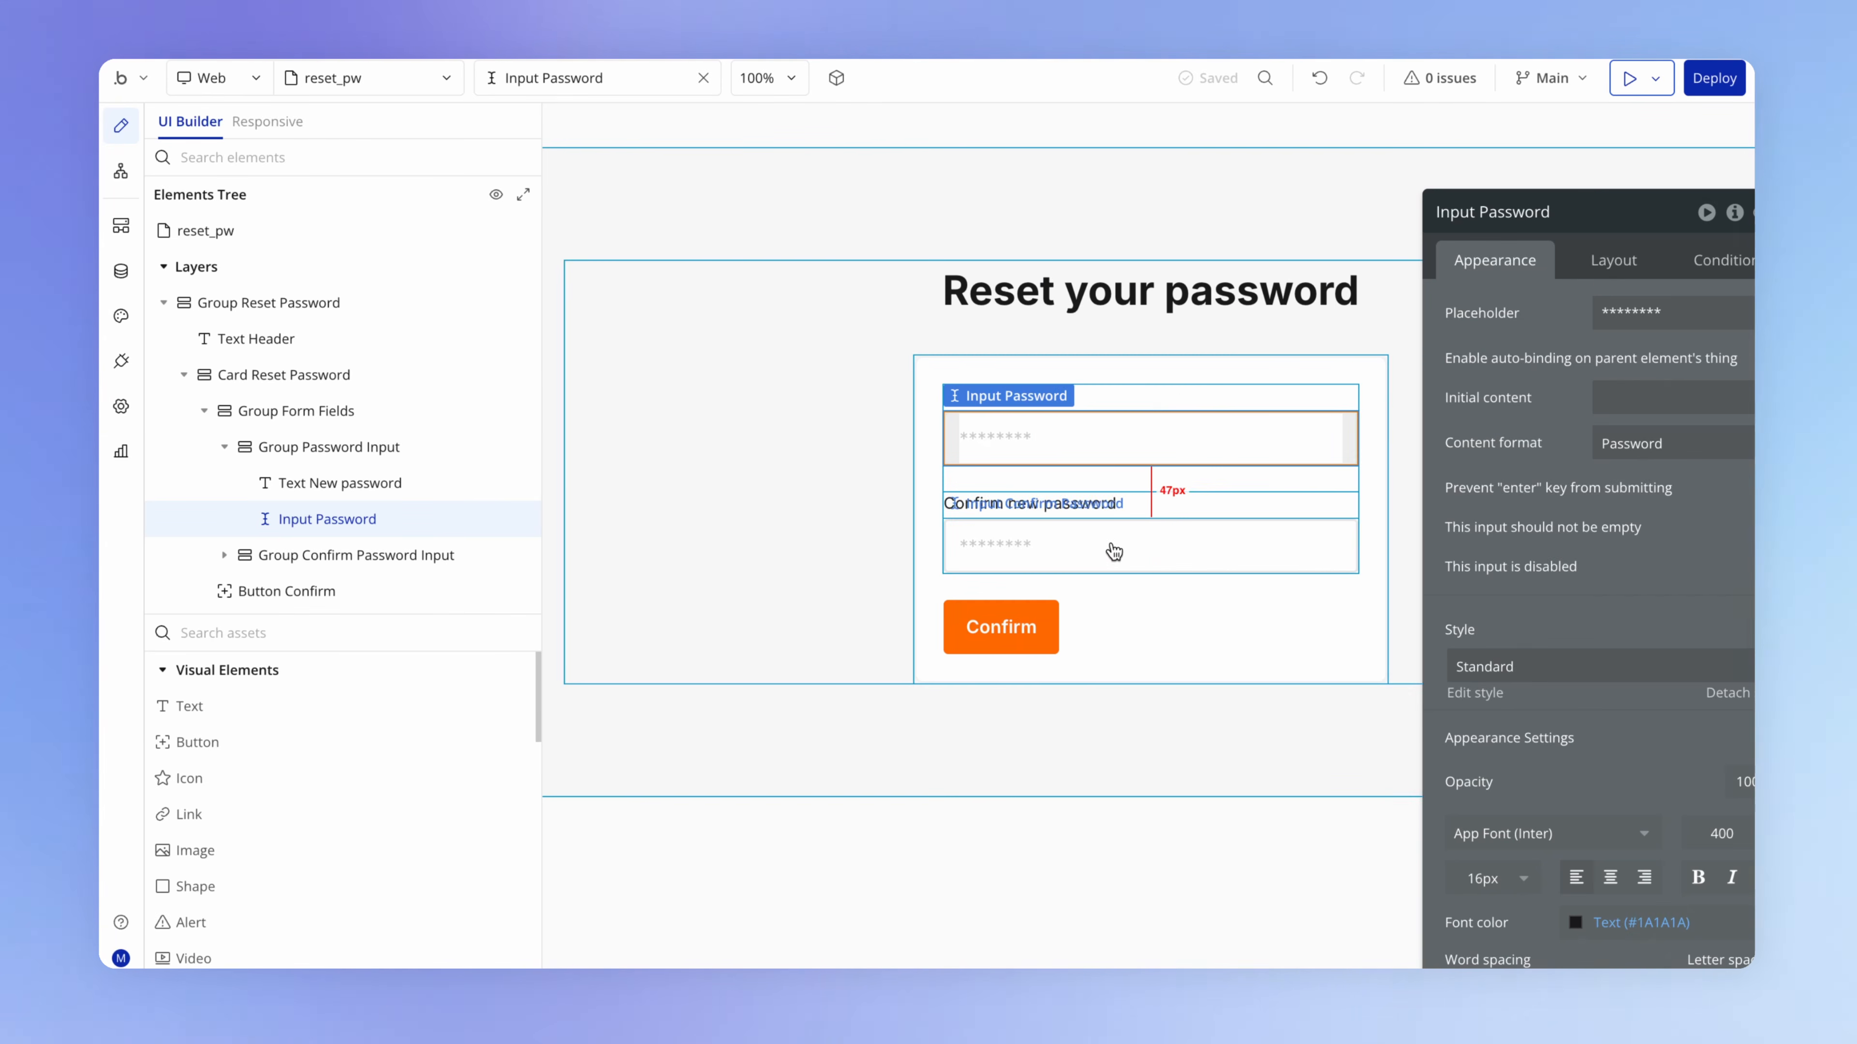
click(1111, 545)
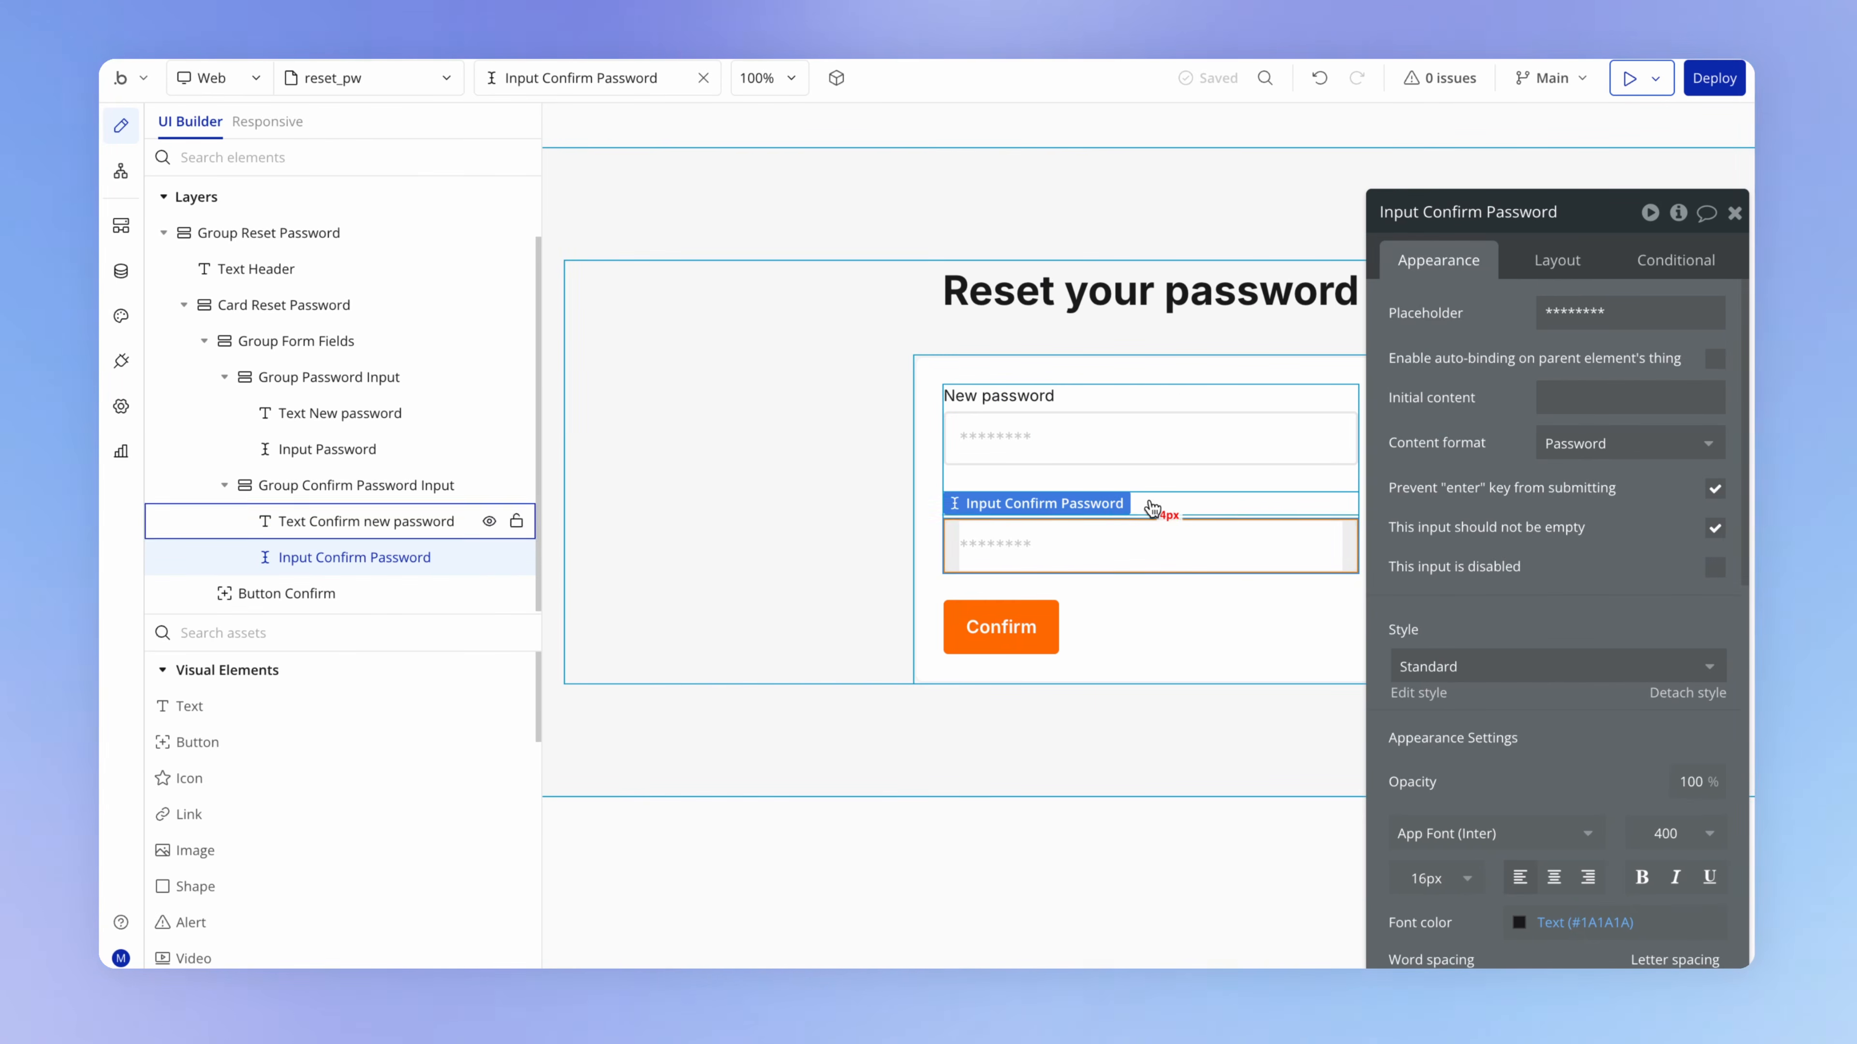
click(1009, 626)
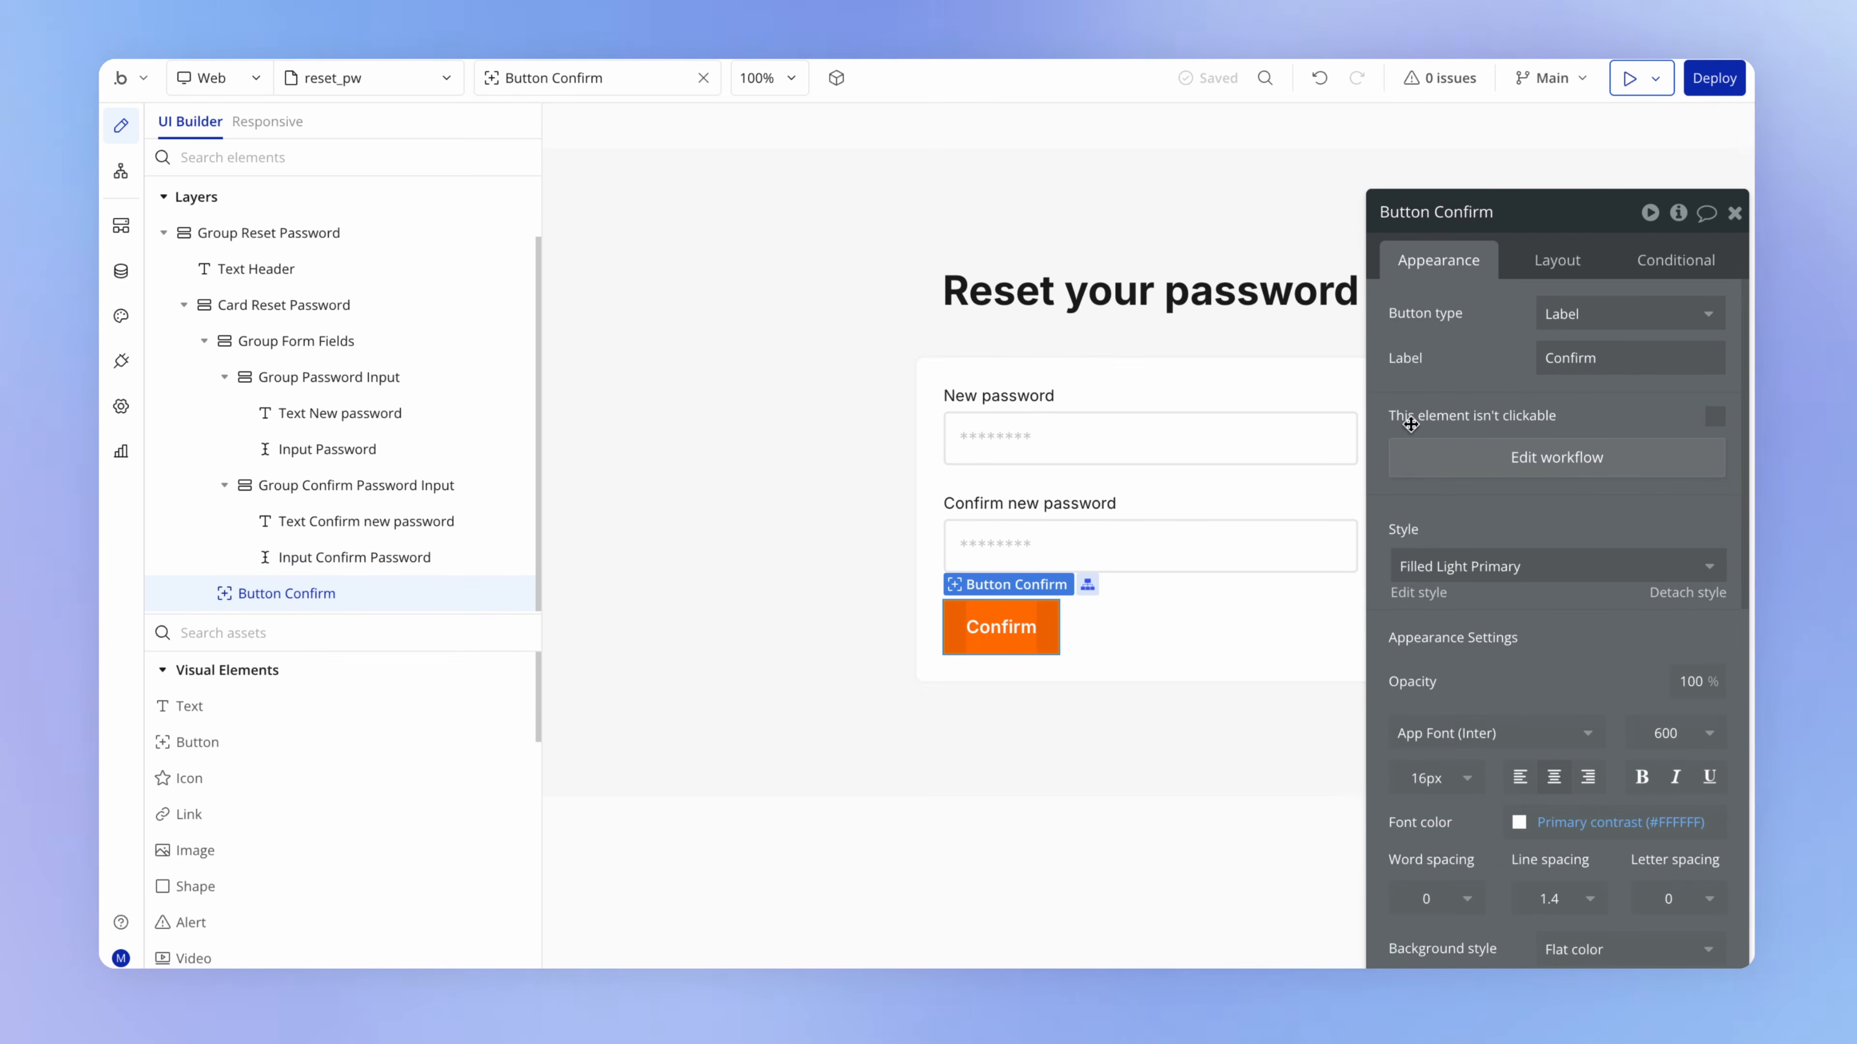
drag(1472, 411, 575, 455)
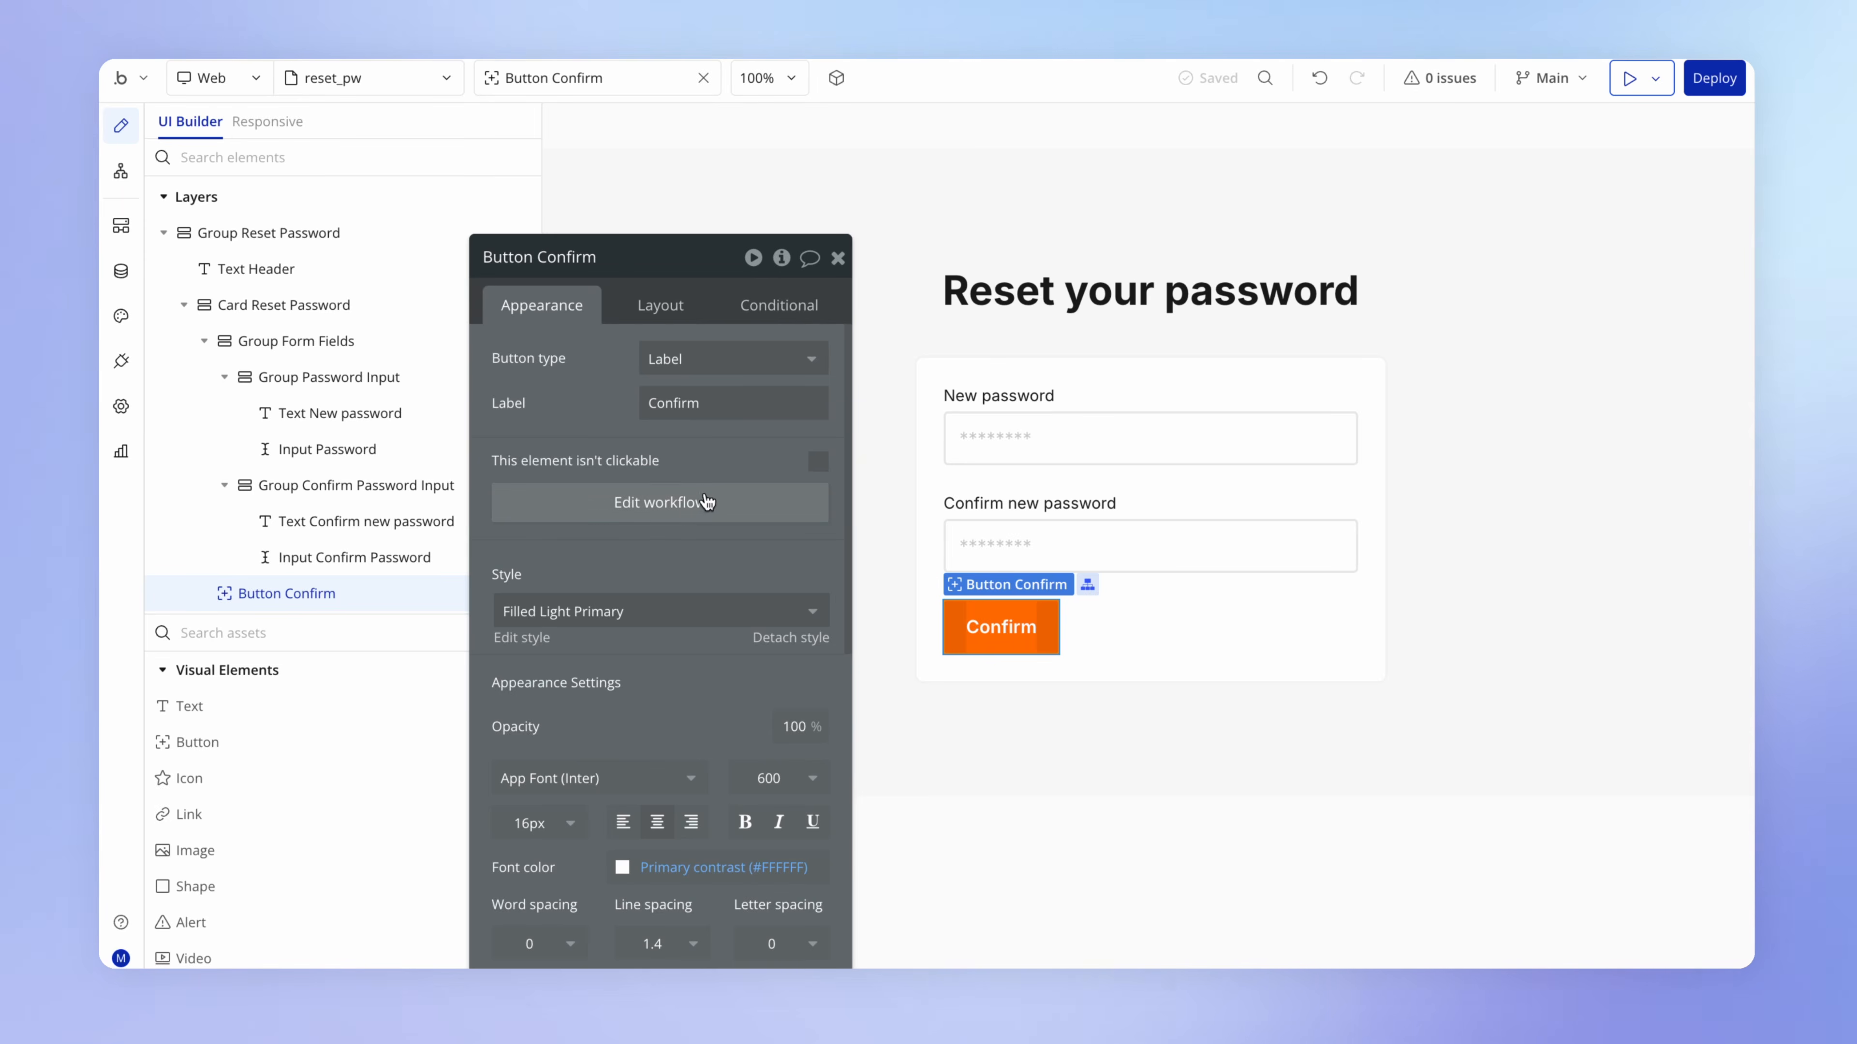
click(683, 504)
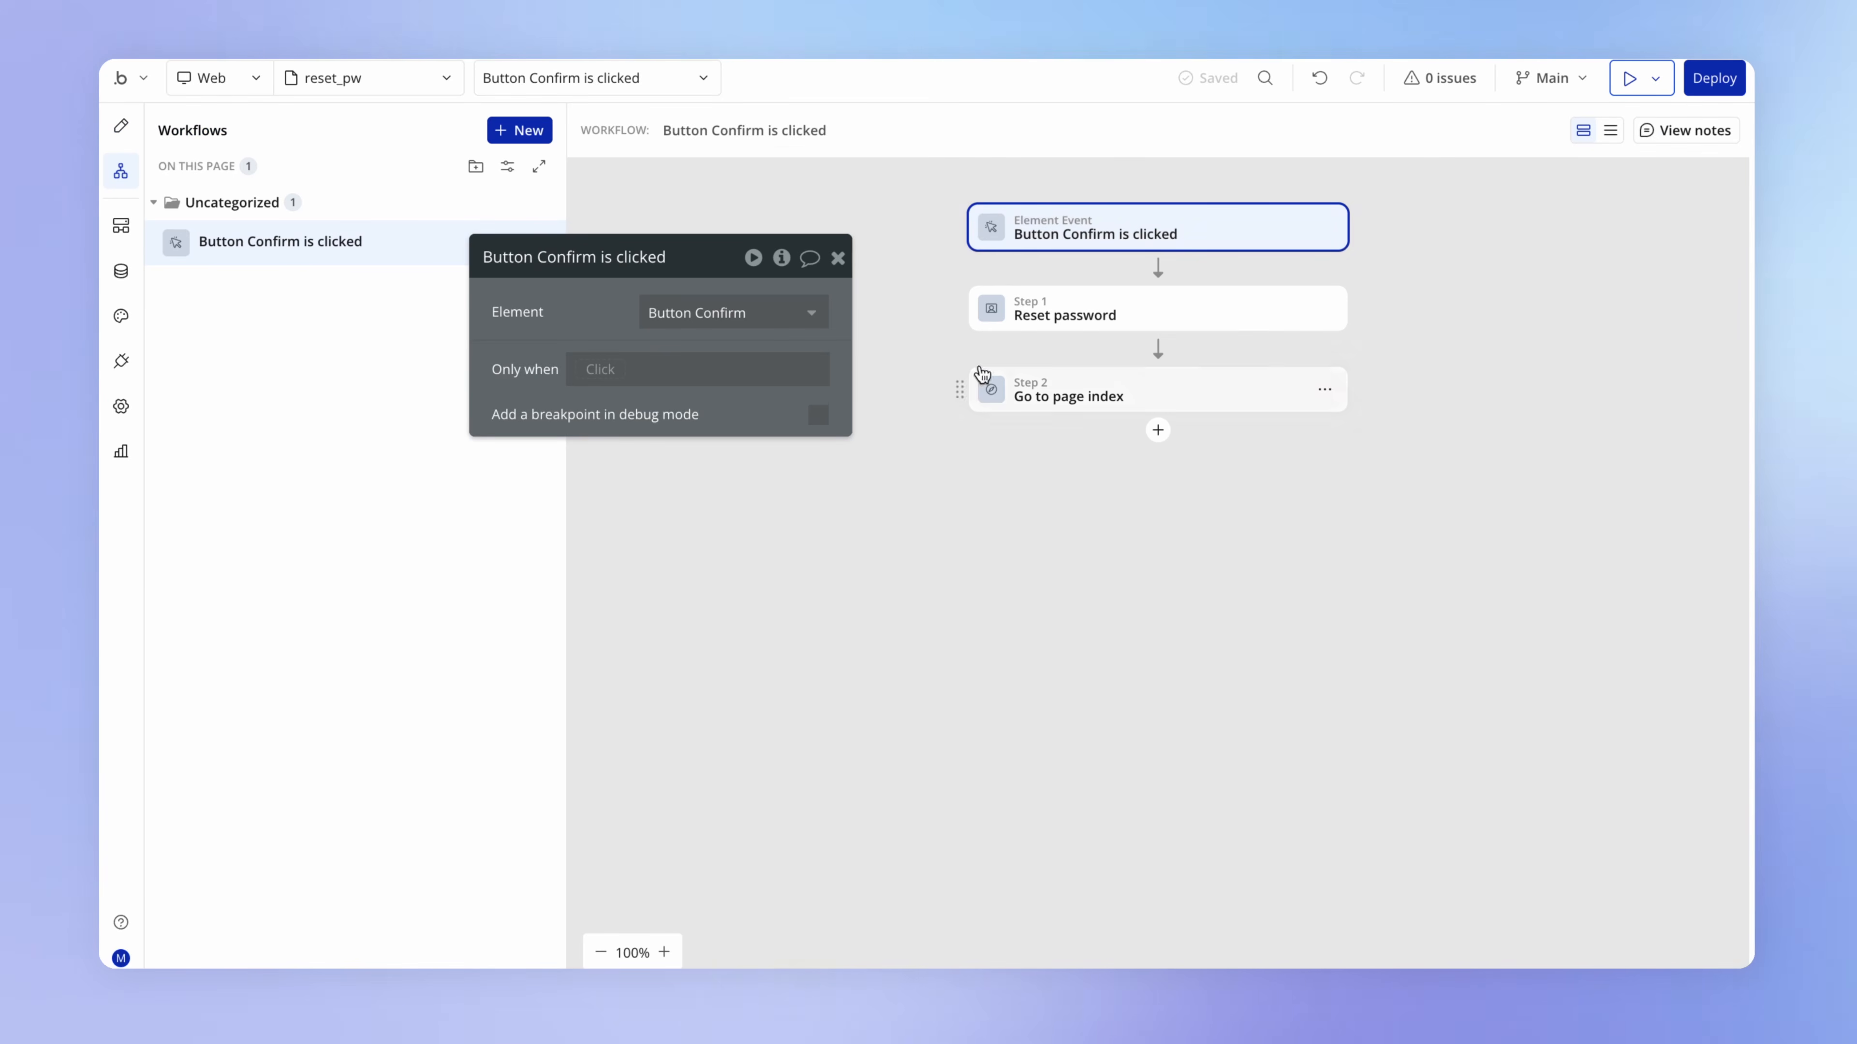
click(1090, 312)
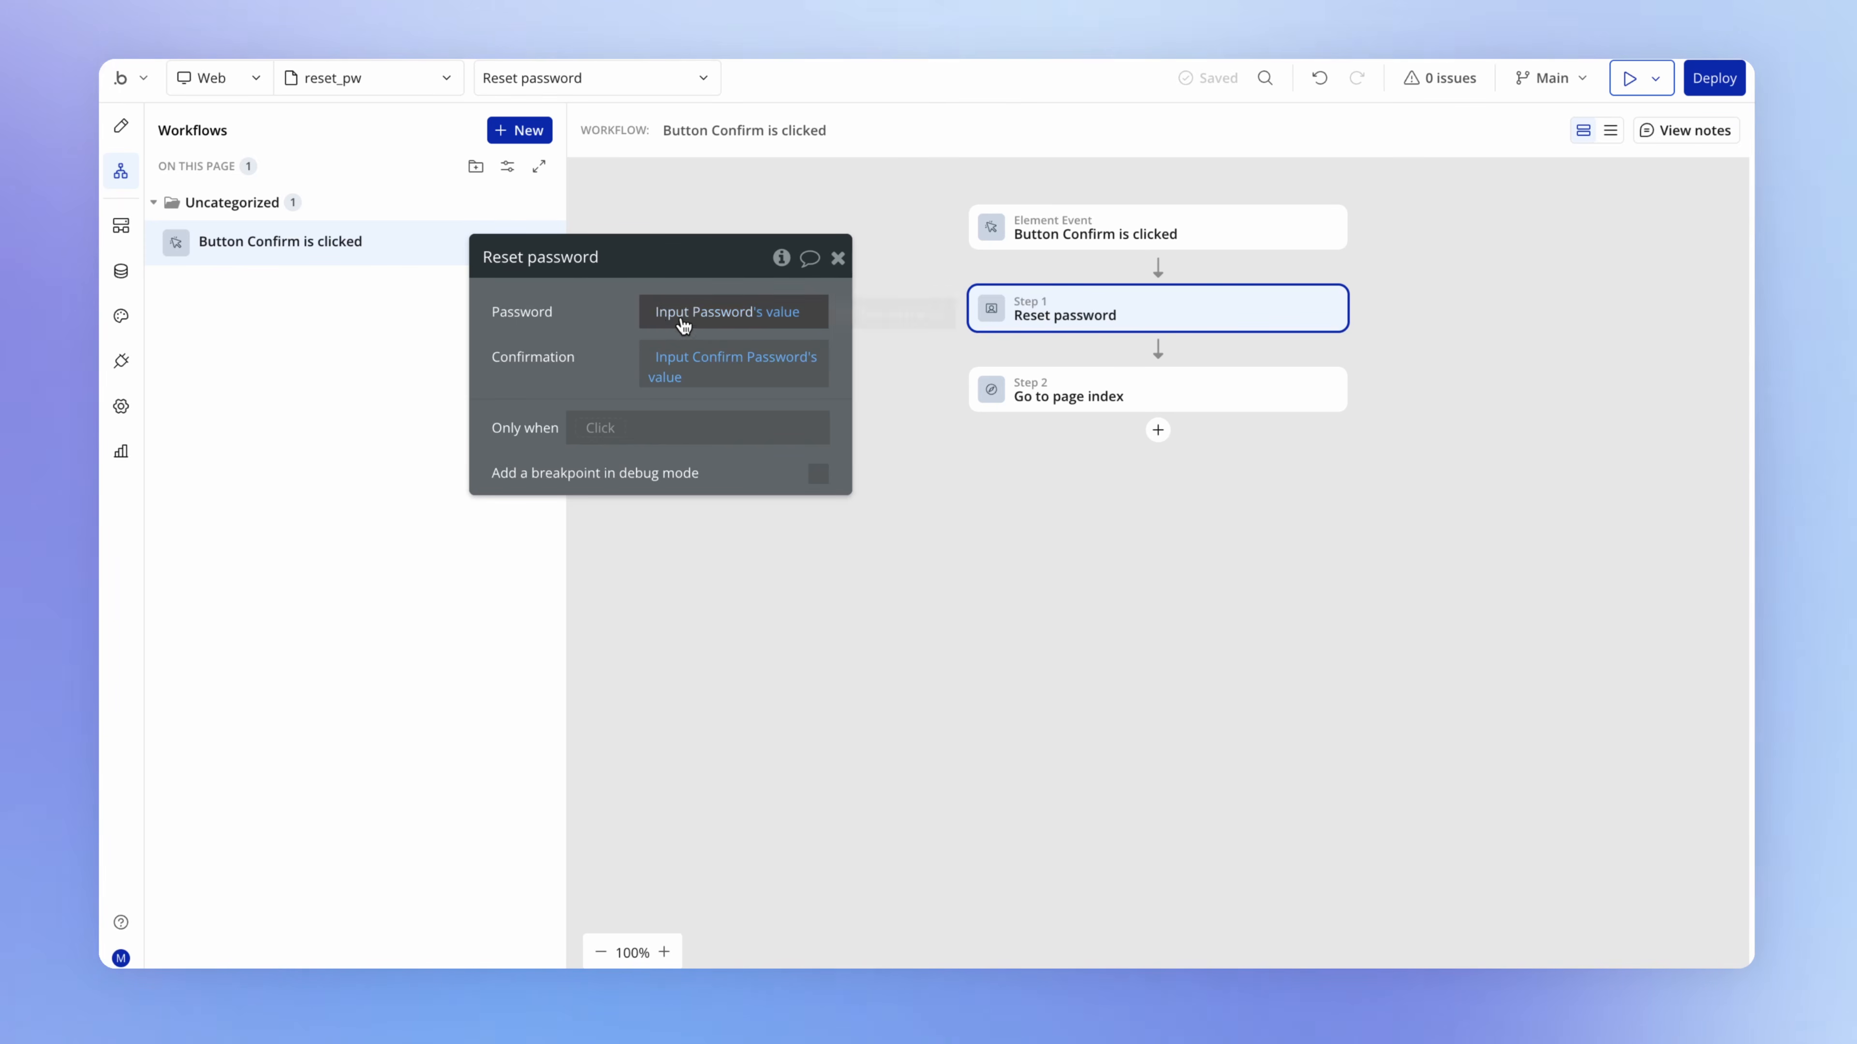
mouse_move(686, 321)
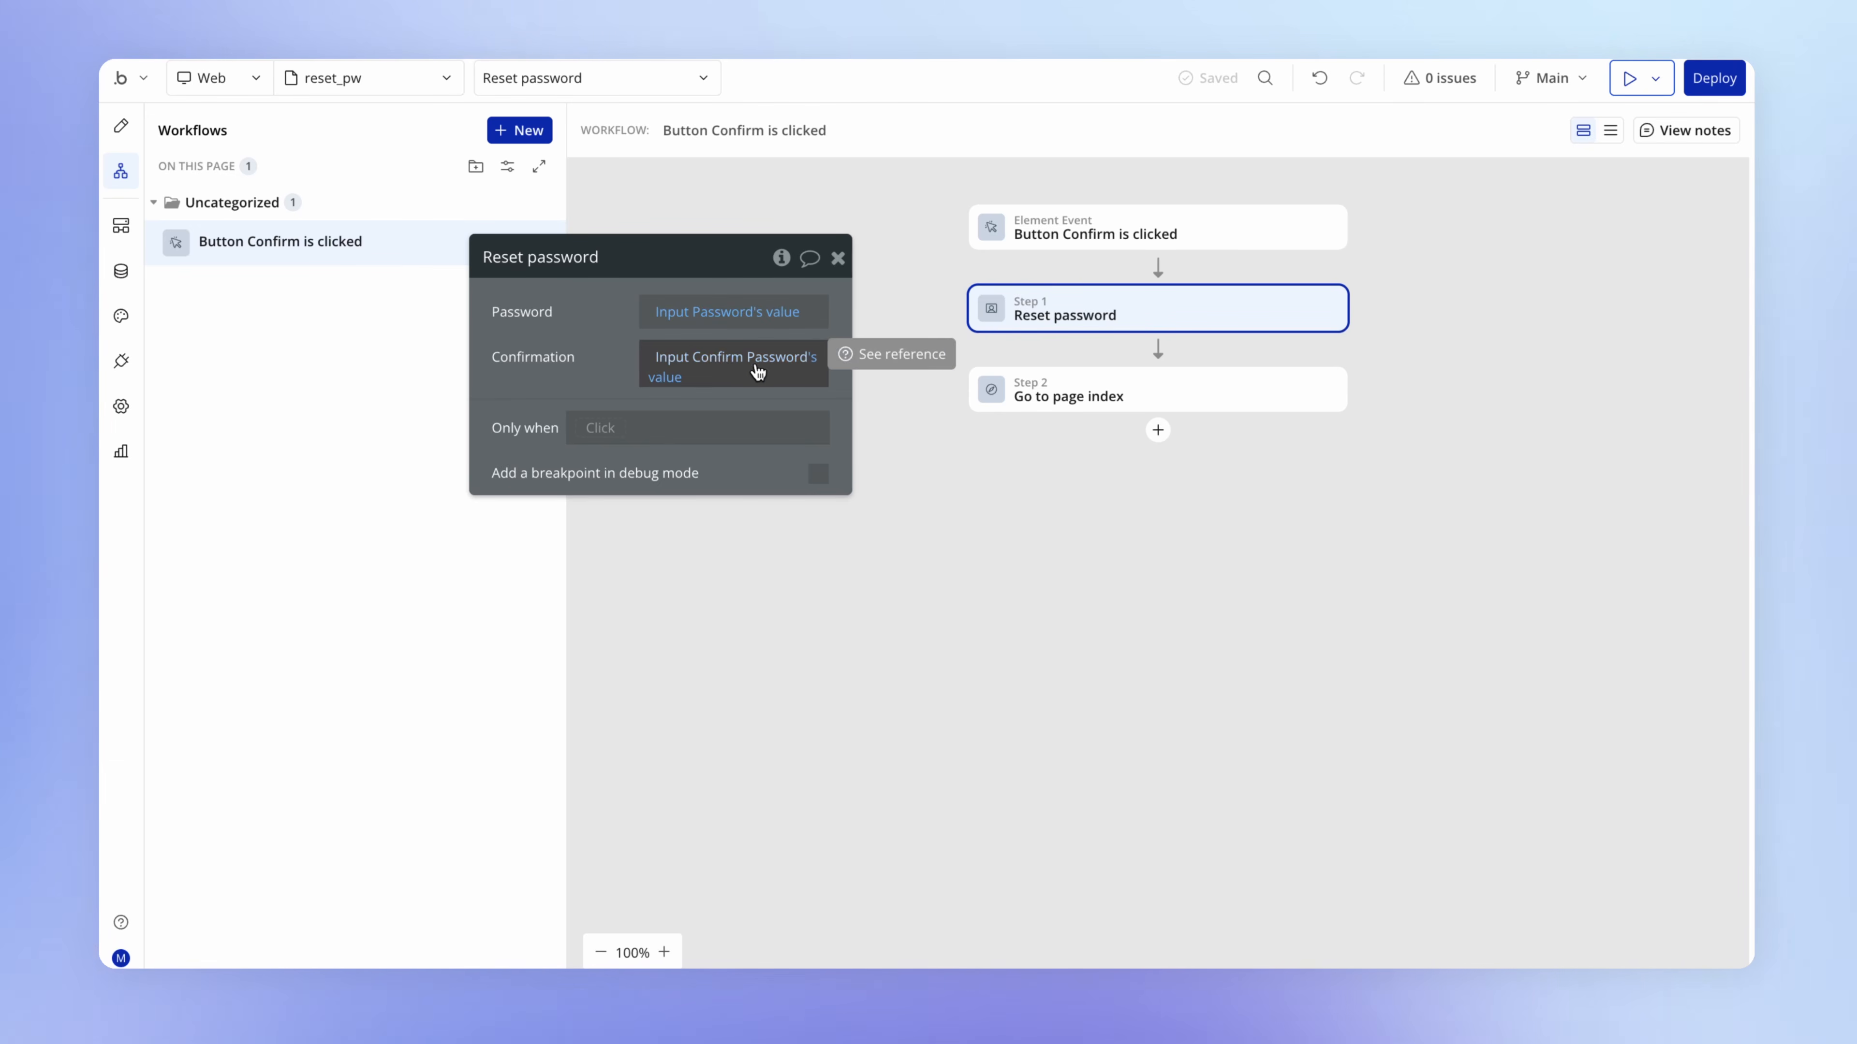
Review the password inputs and Confirm button on the reset_pw page and follow the Reset here link in the Gmail message
click(122, 127)
click(1144, 444)
click(1164, 524)
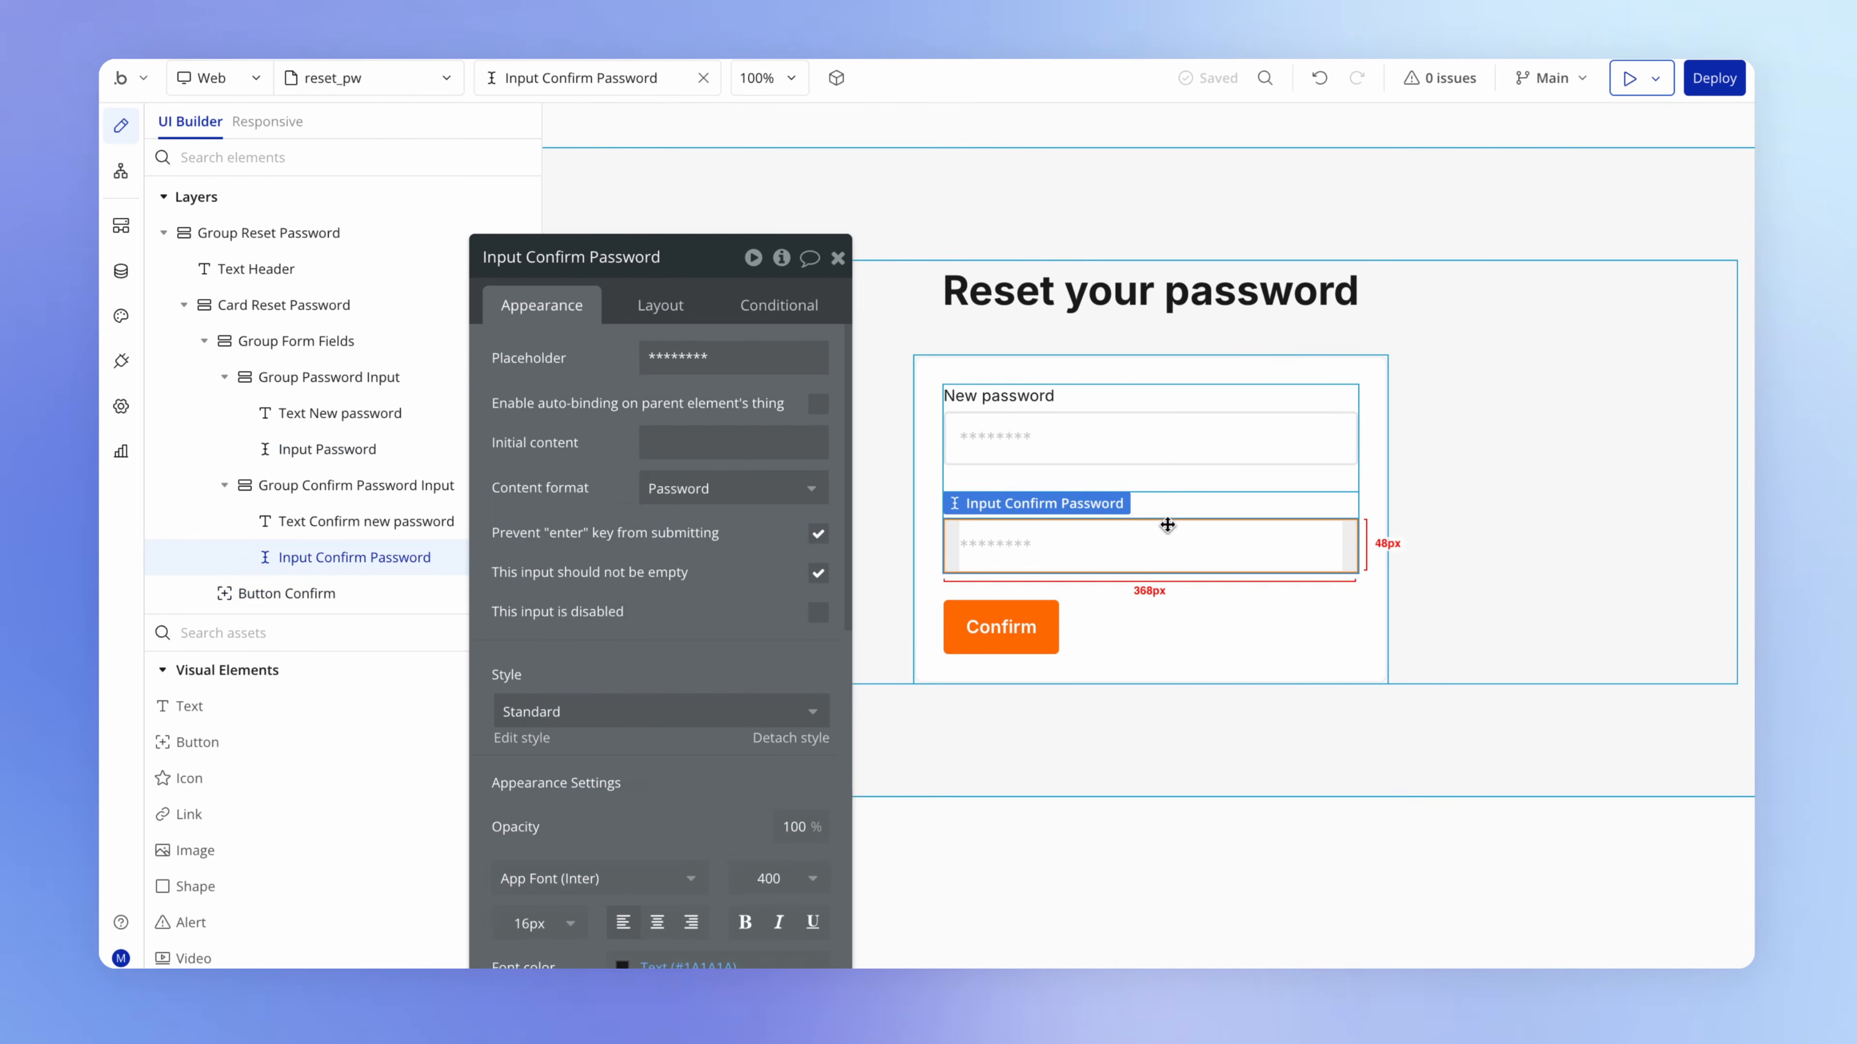
click(1005, 623)
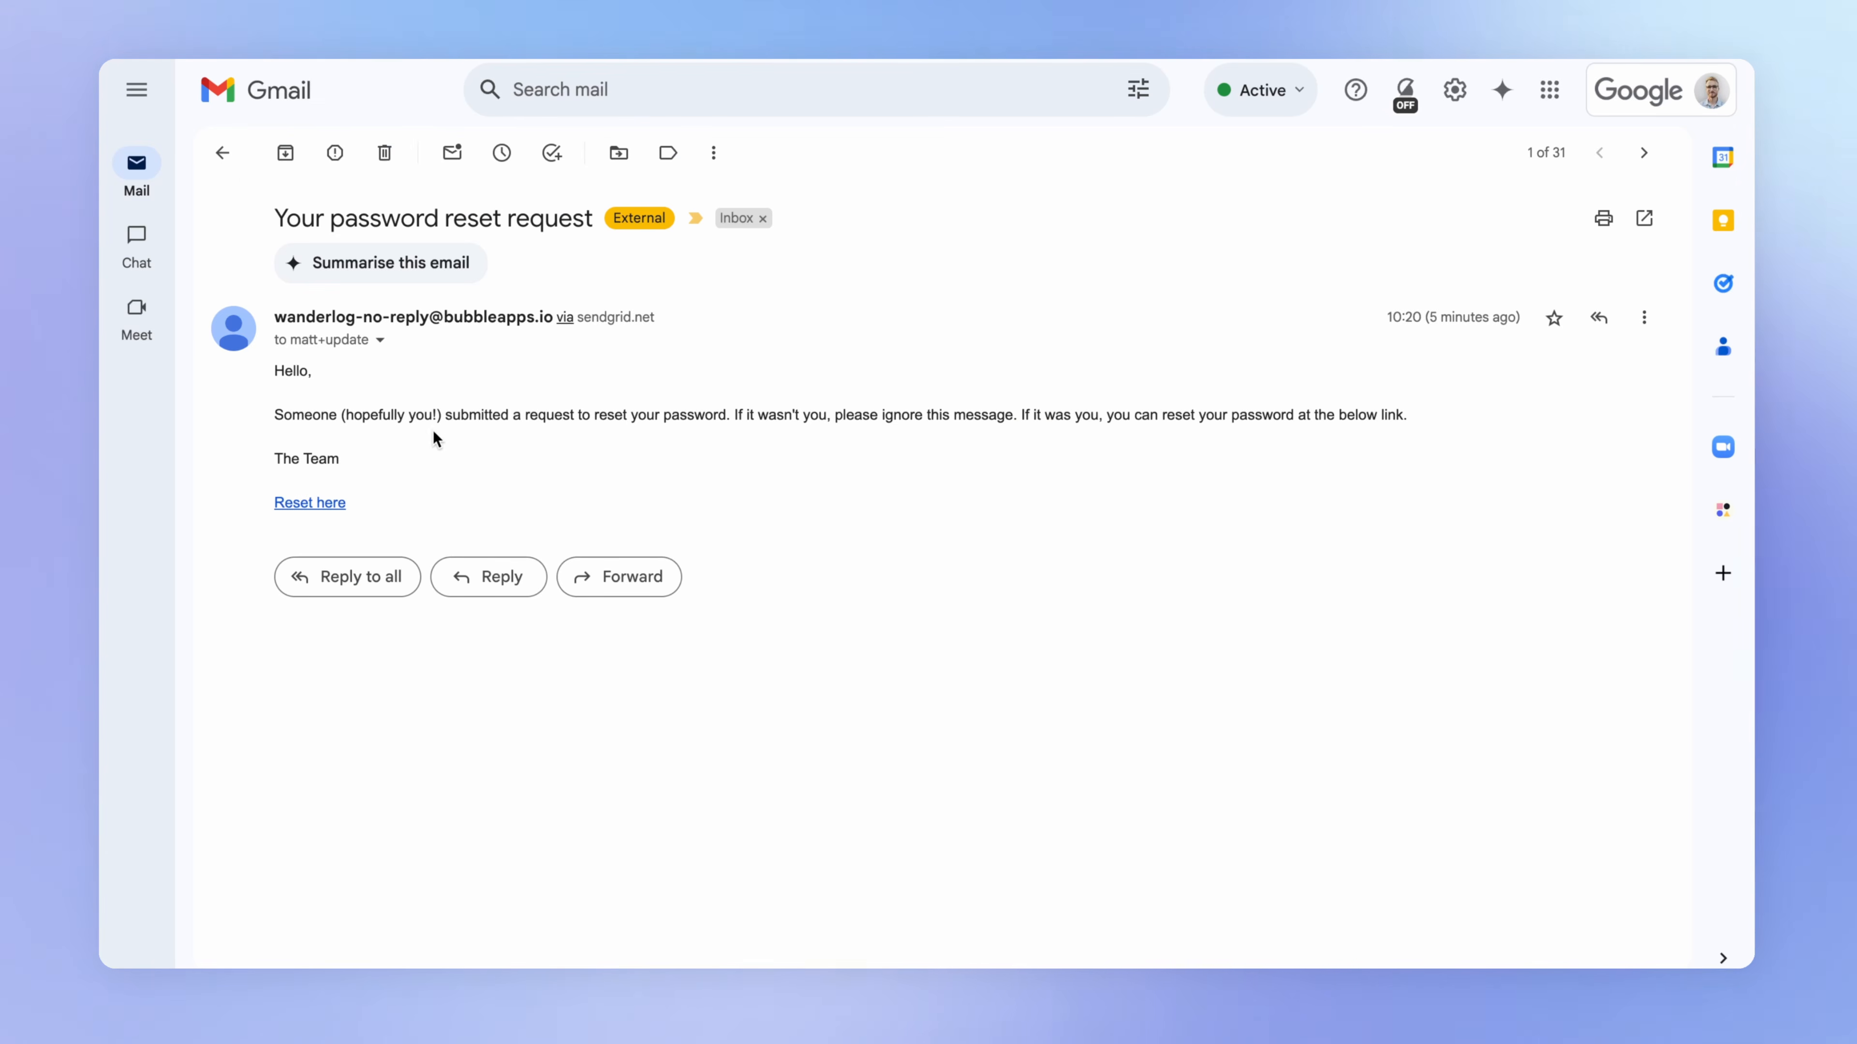
click(318, 505)
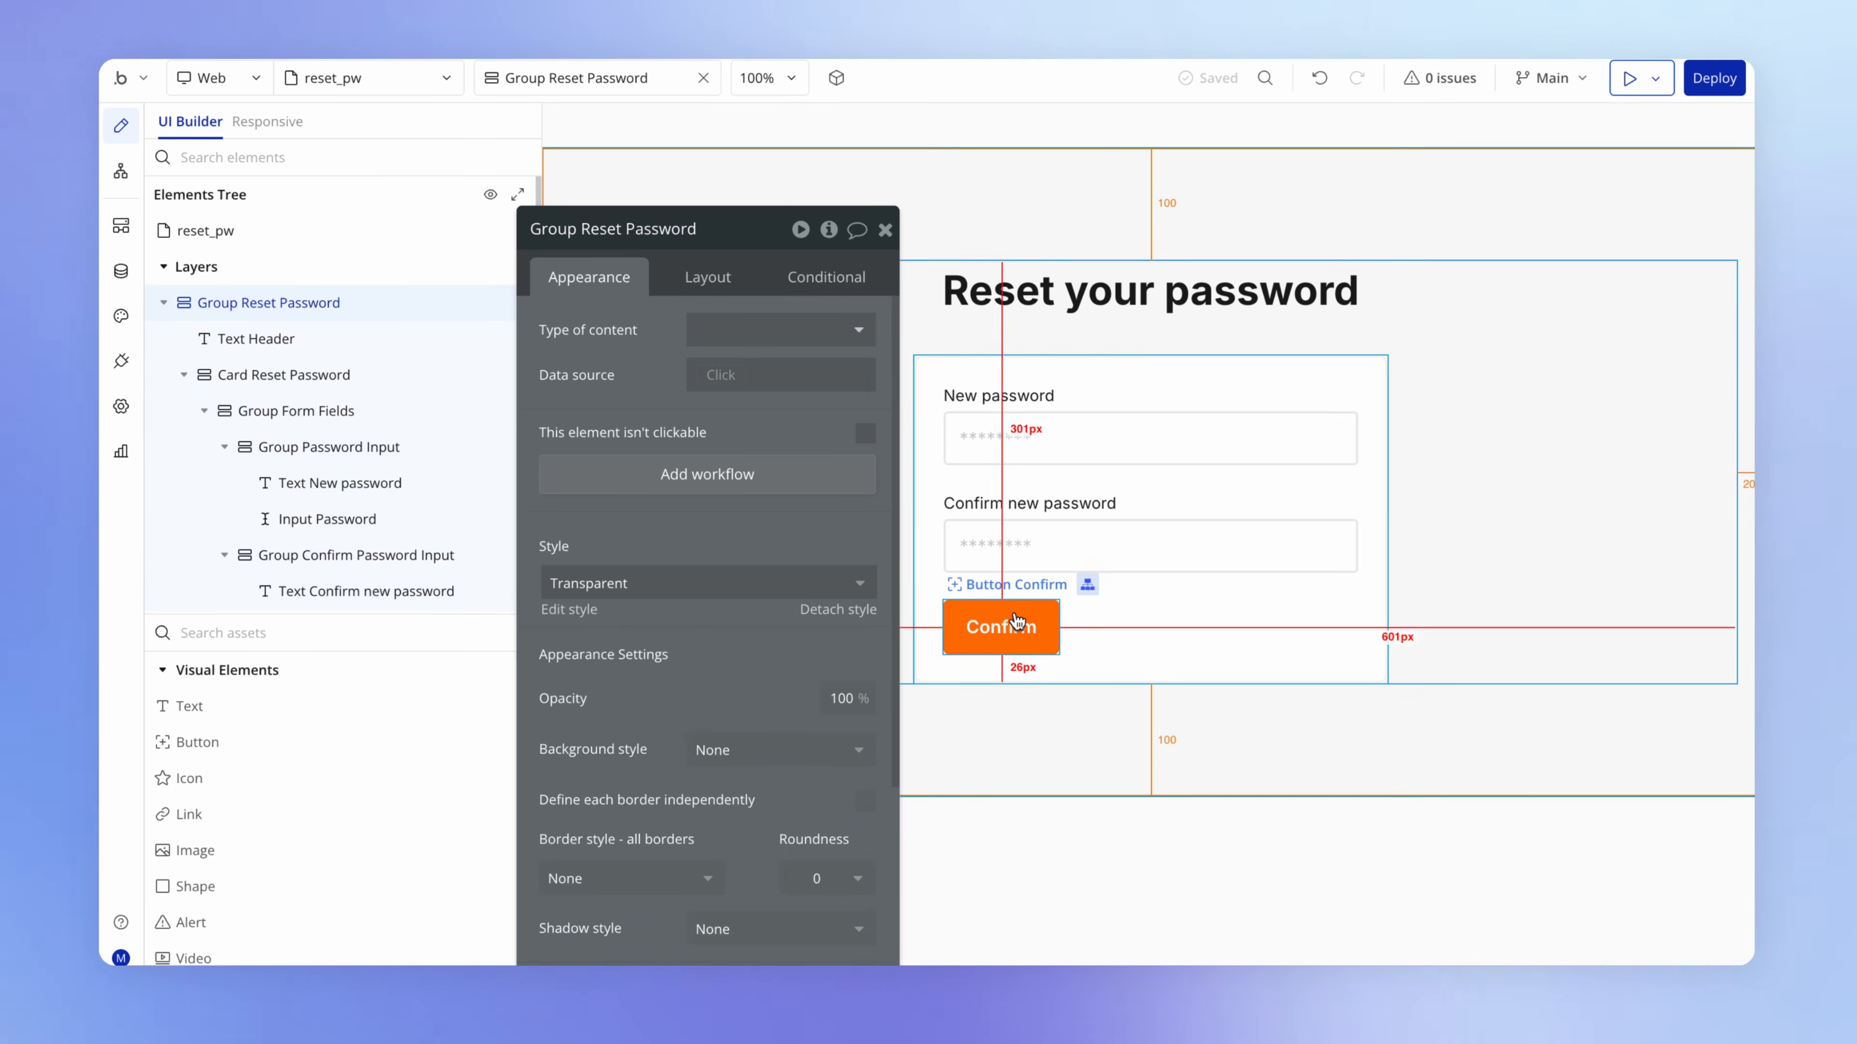
Delete the Go to page index action from the Confirm button's workflow on the reset_pw page
click(1000, 629)
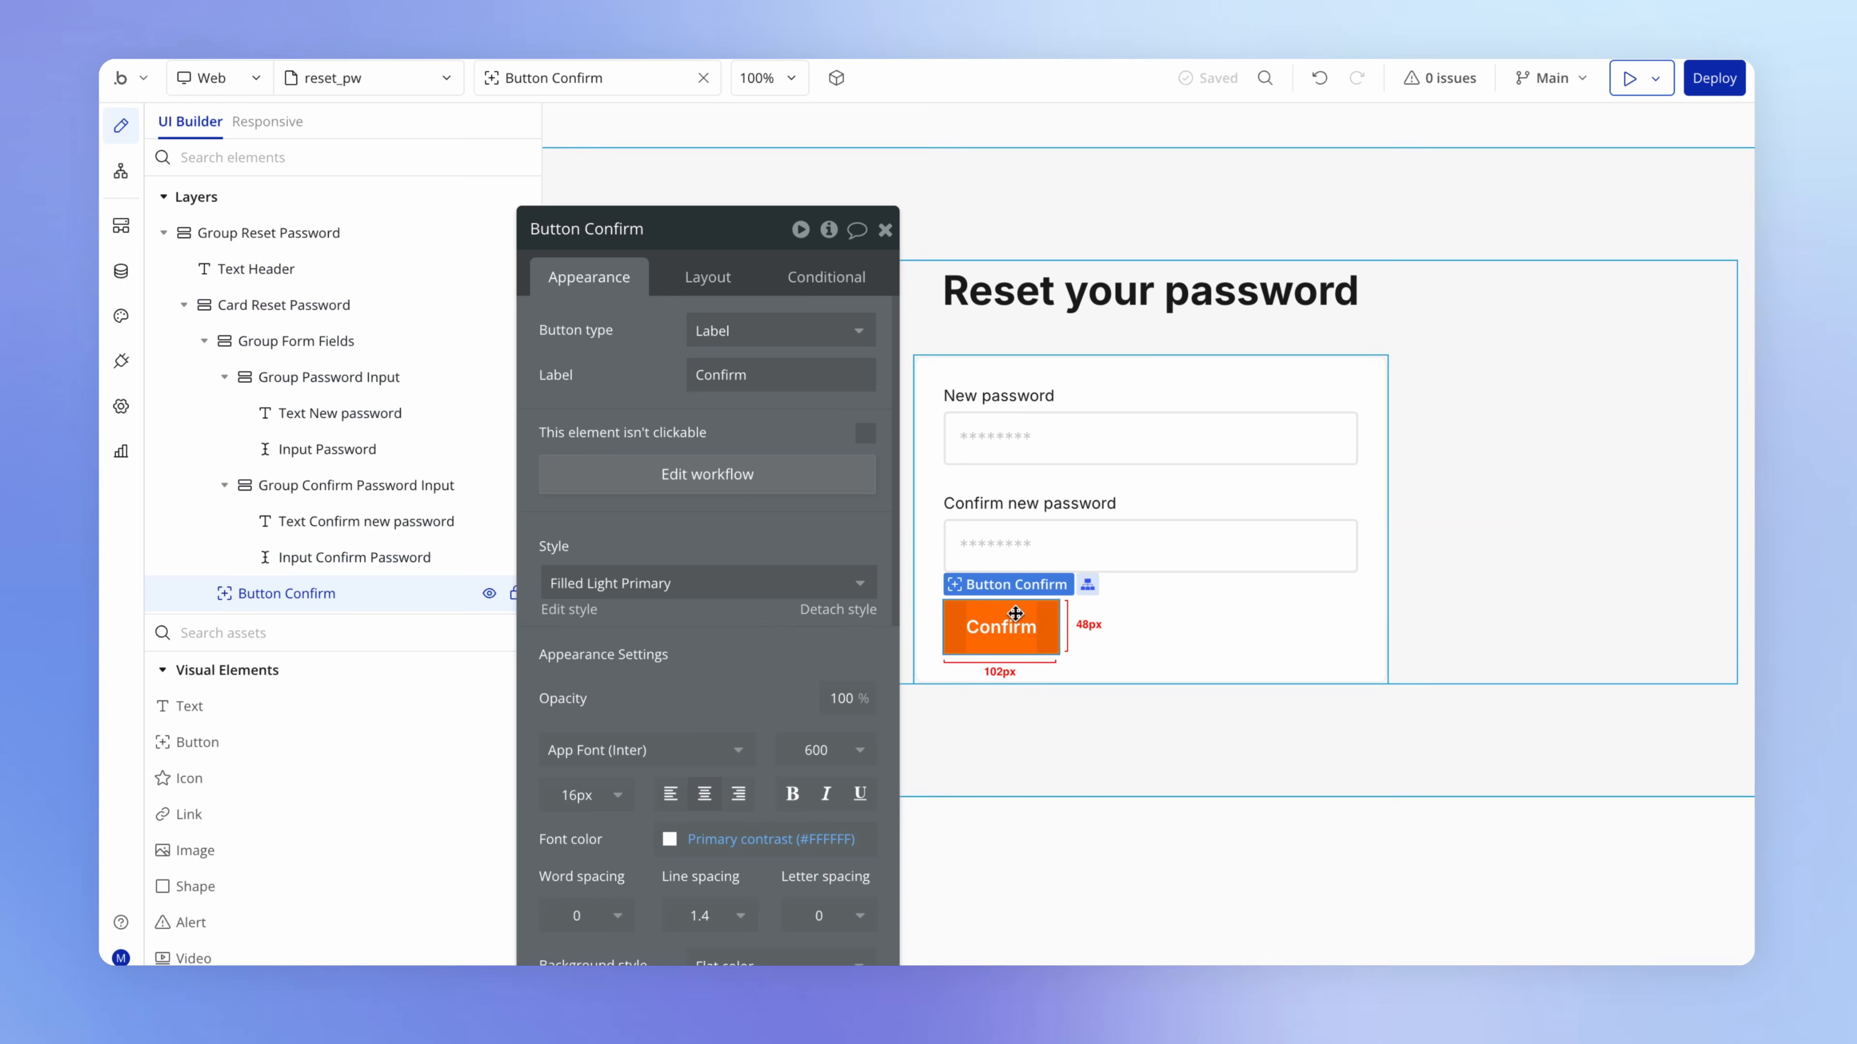
click(747, 473)
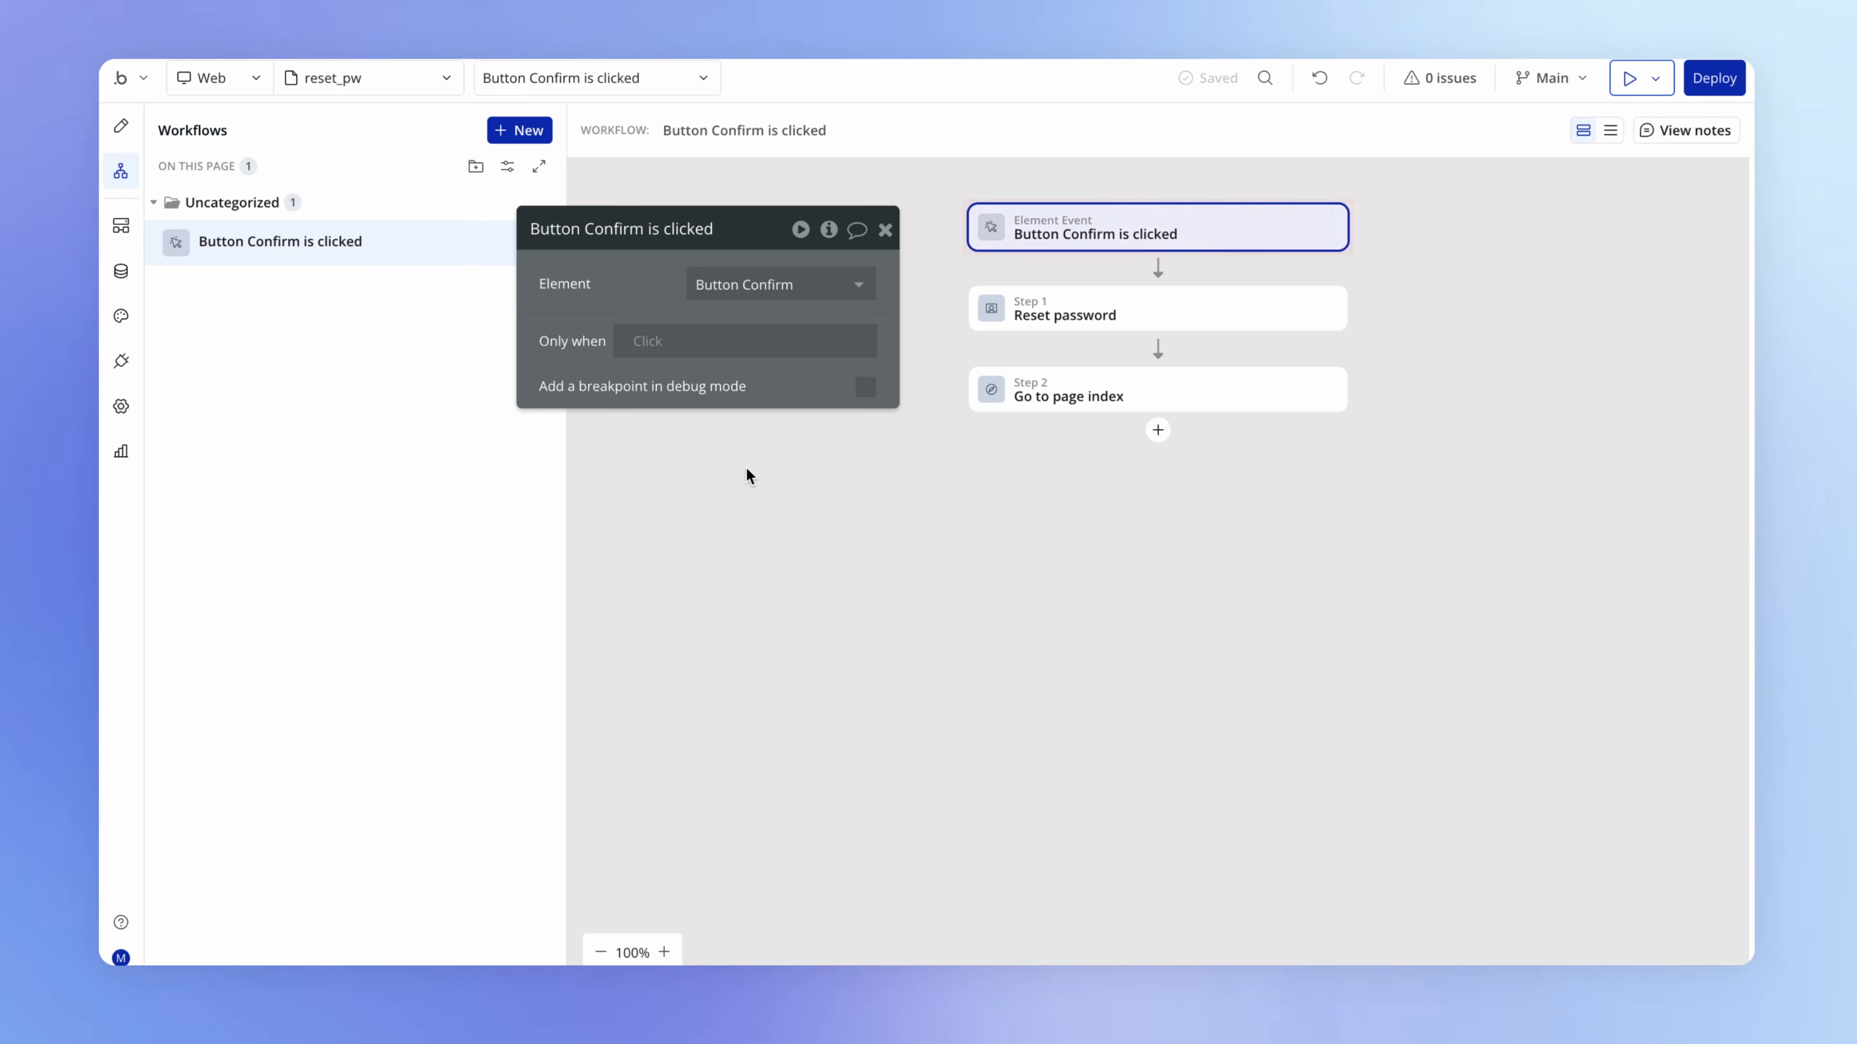
click(1116, 316)
click(1112, 398)
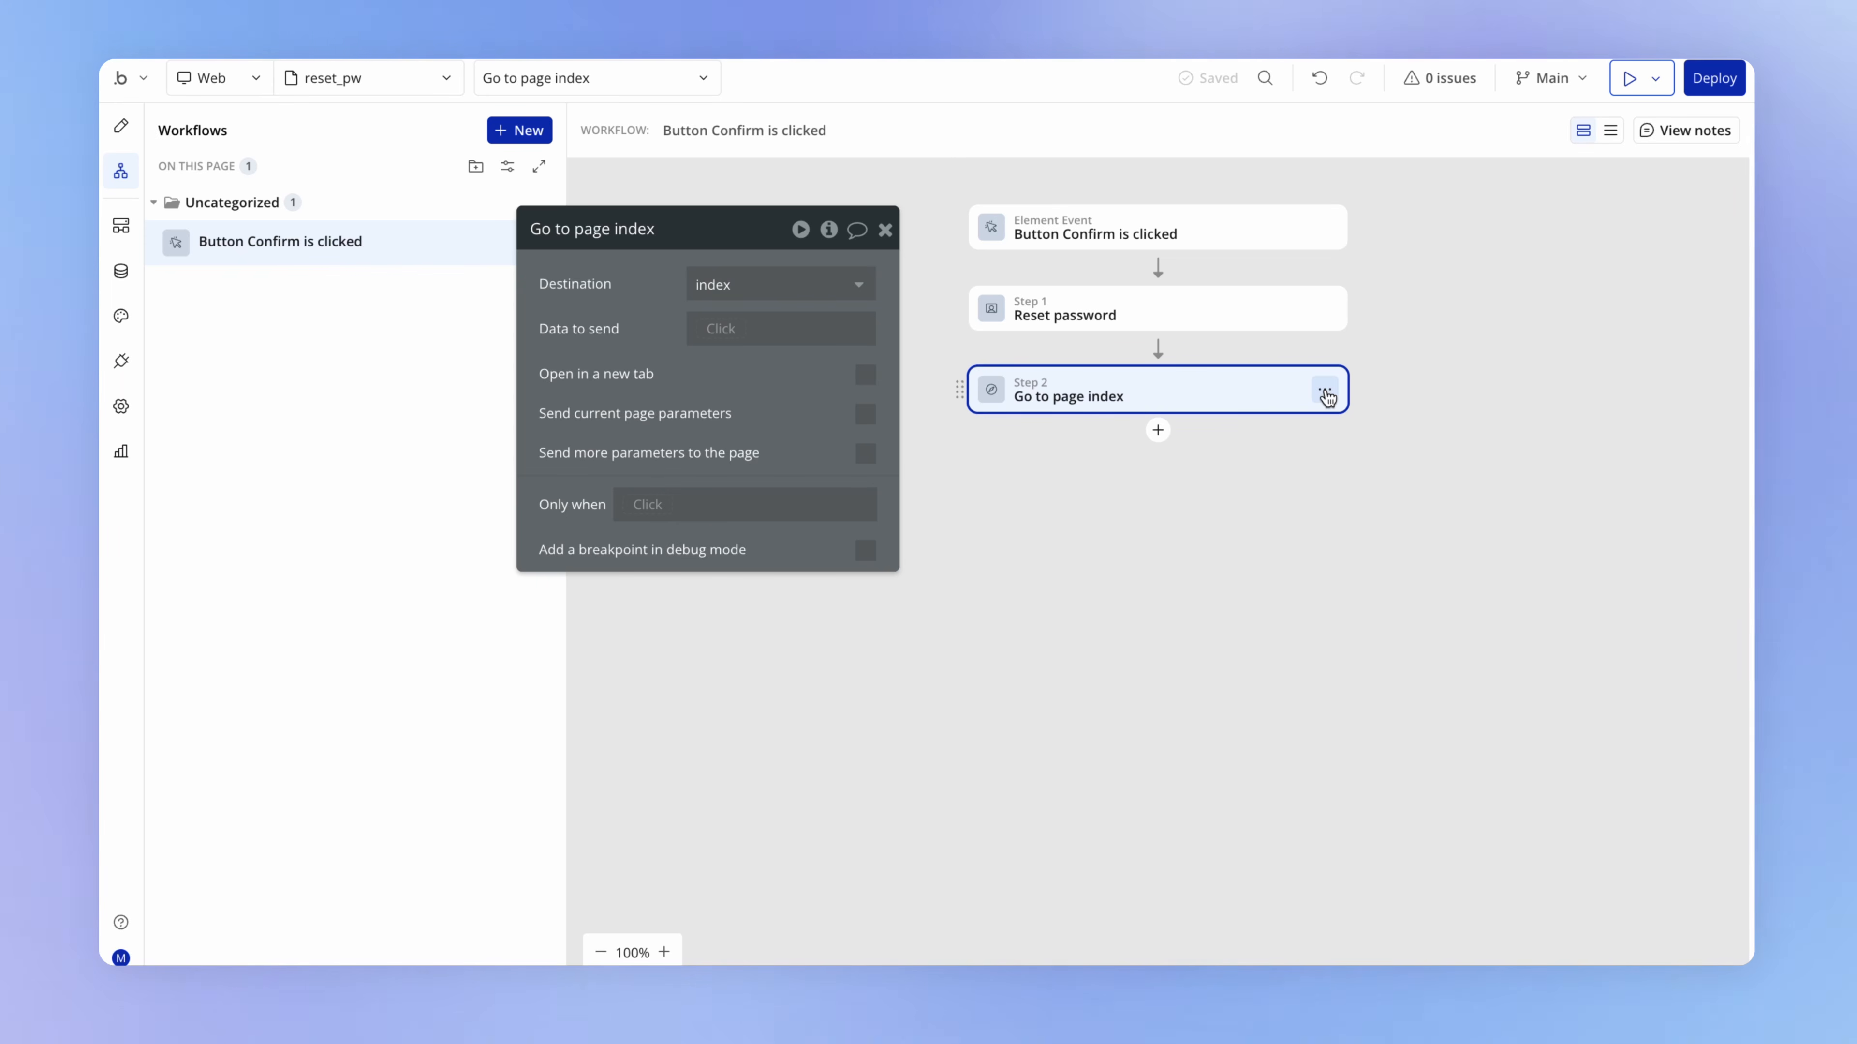
click(1325, 394)
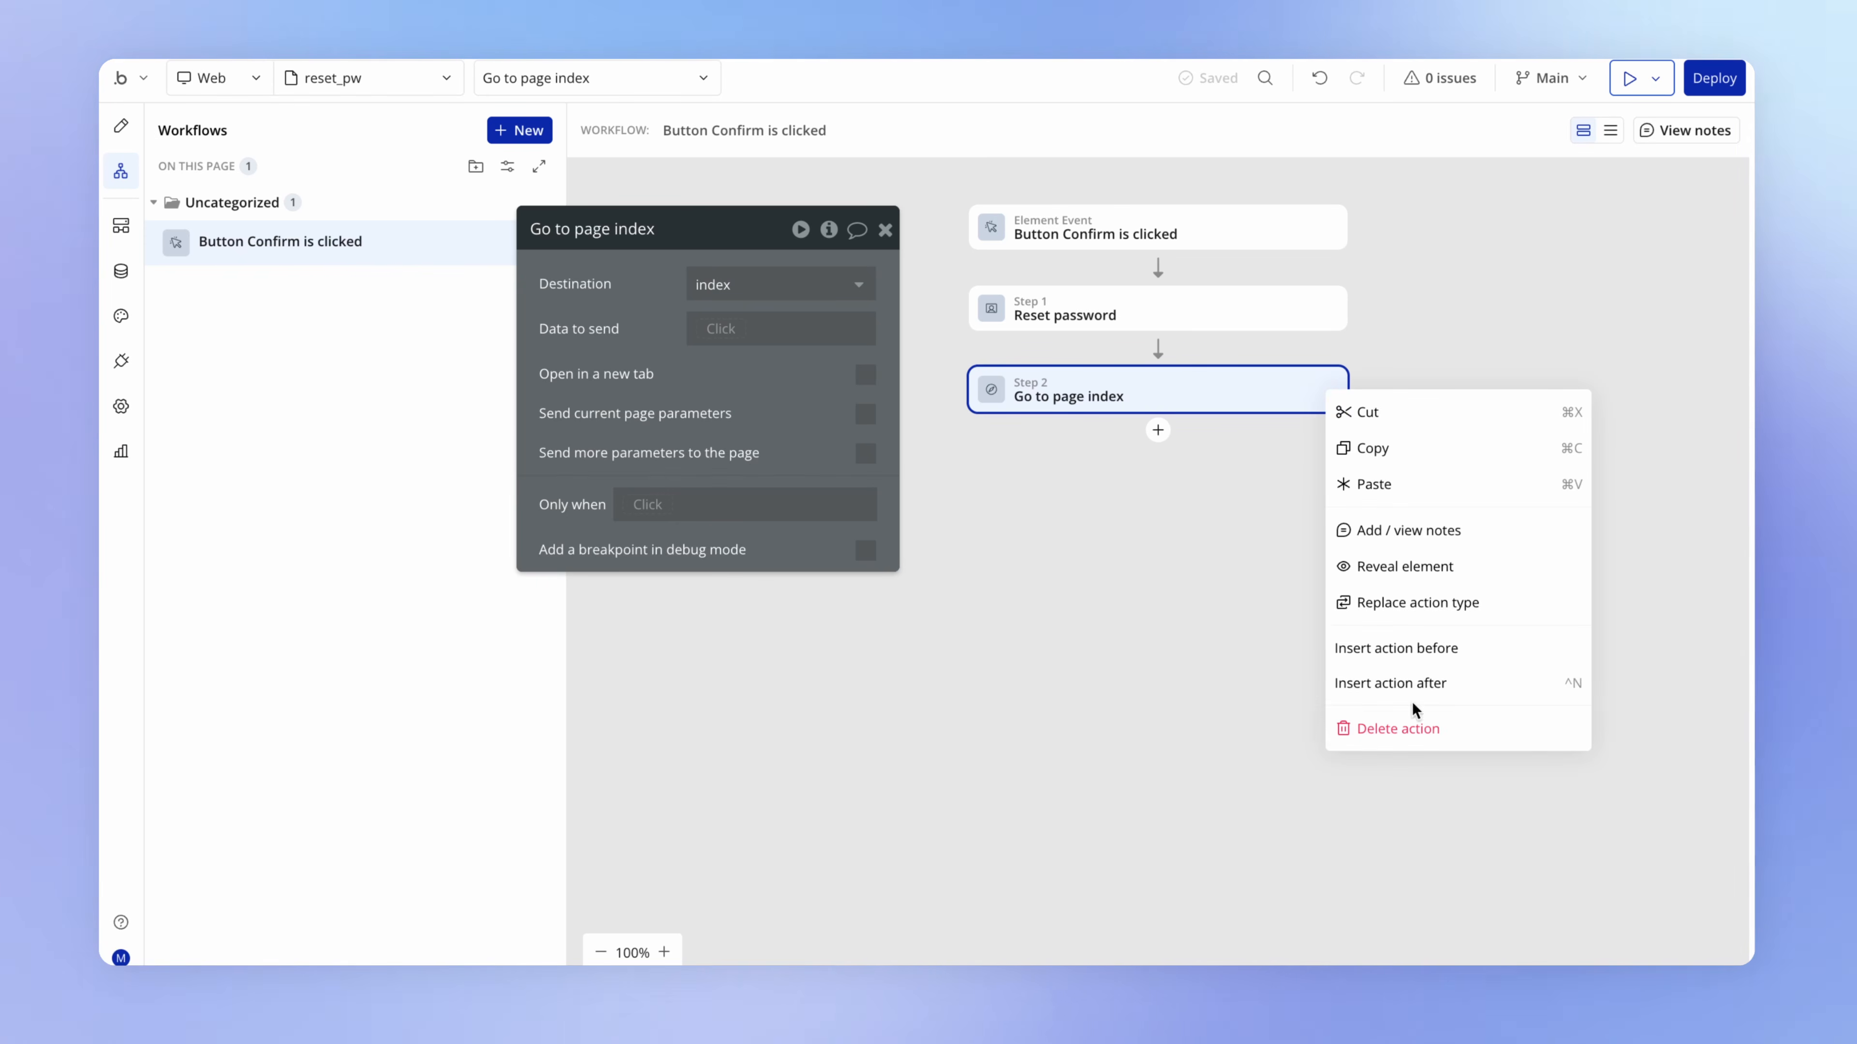
click(1429, 727)
Add an Alert element to the reset_pw page and enable positioning the alert at the top
click(120, 126)
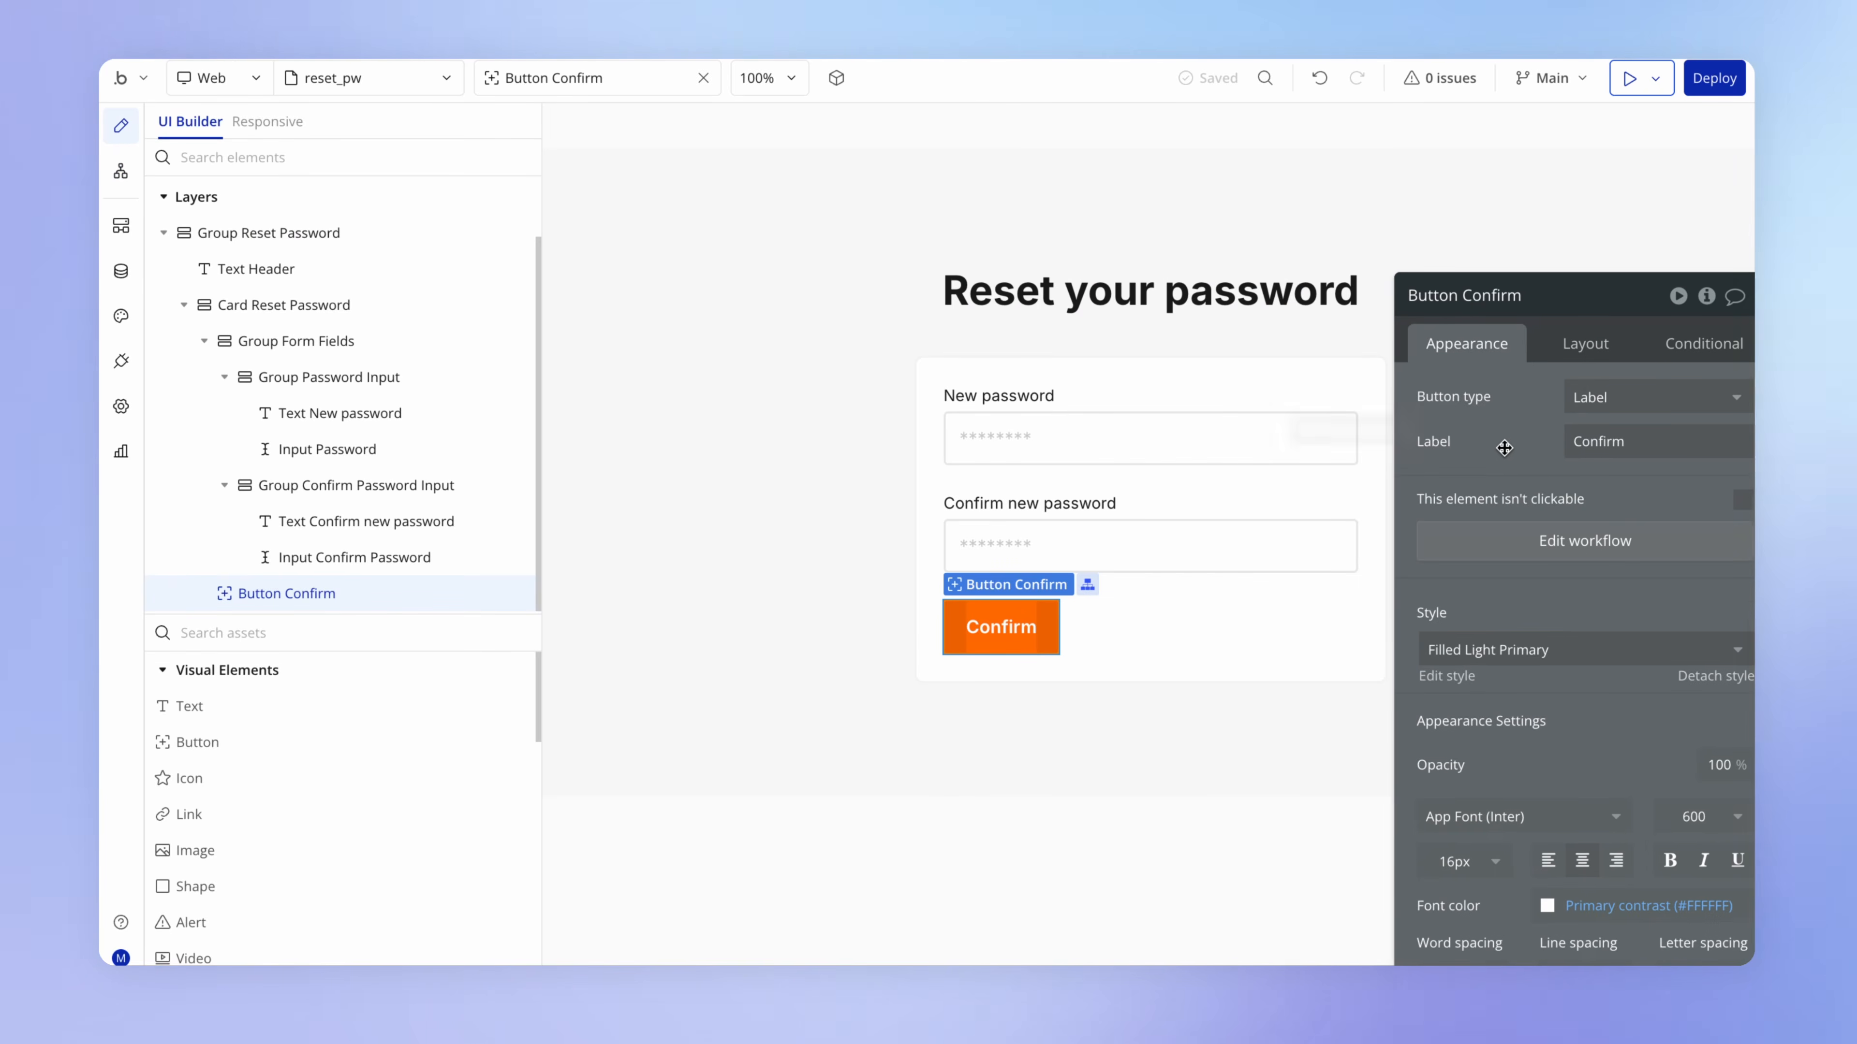
scroll(333, 755, down, 2)
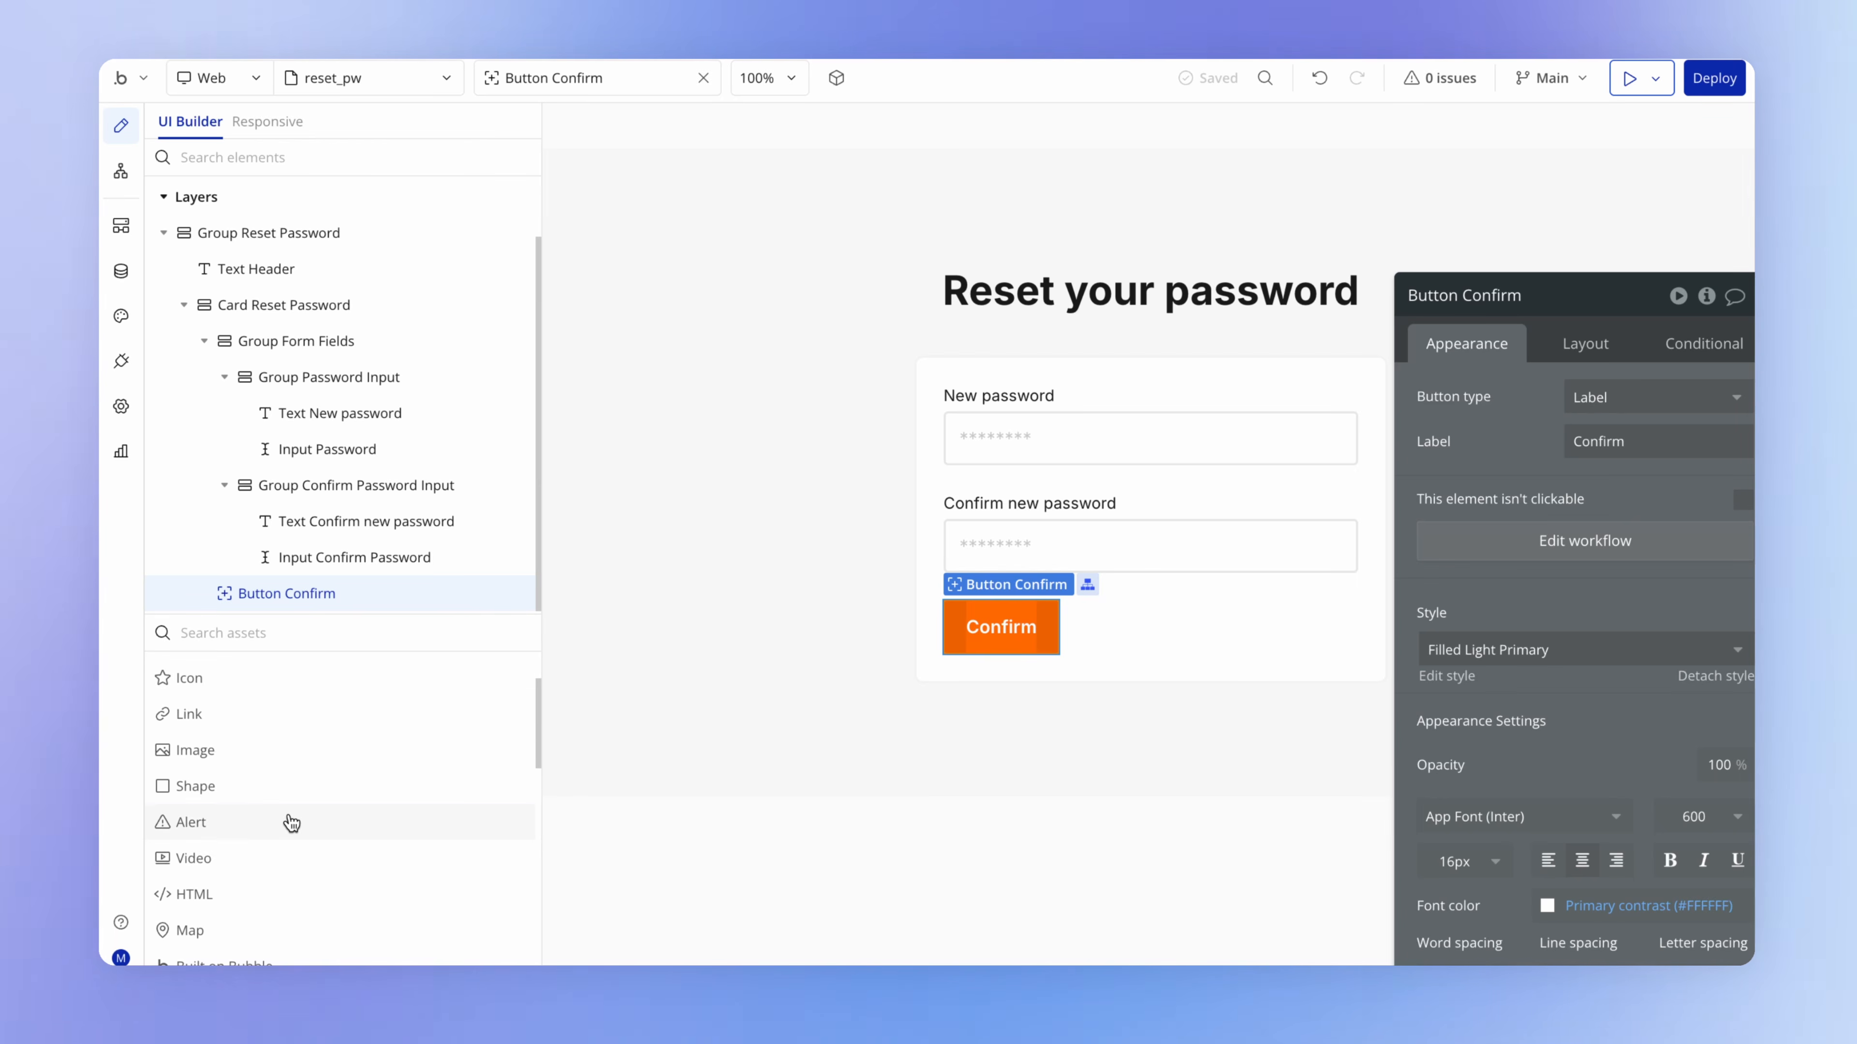
click(296, 830)
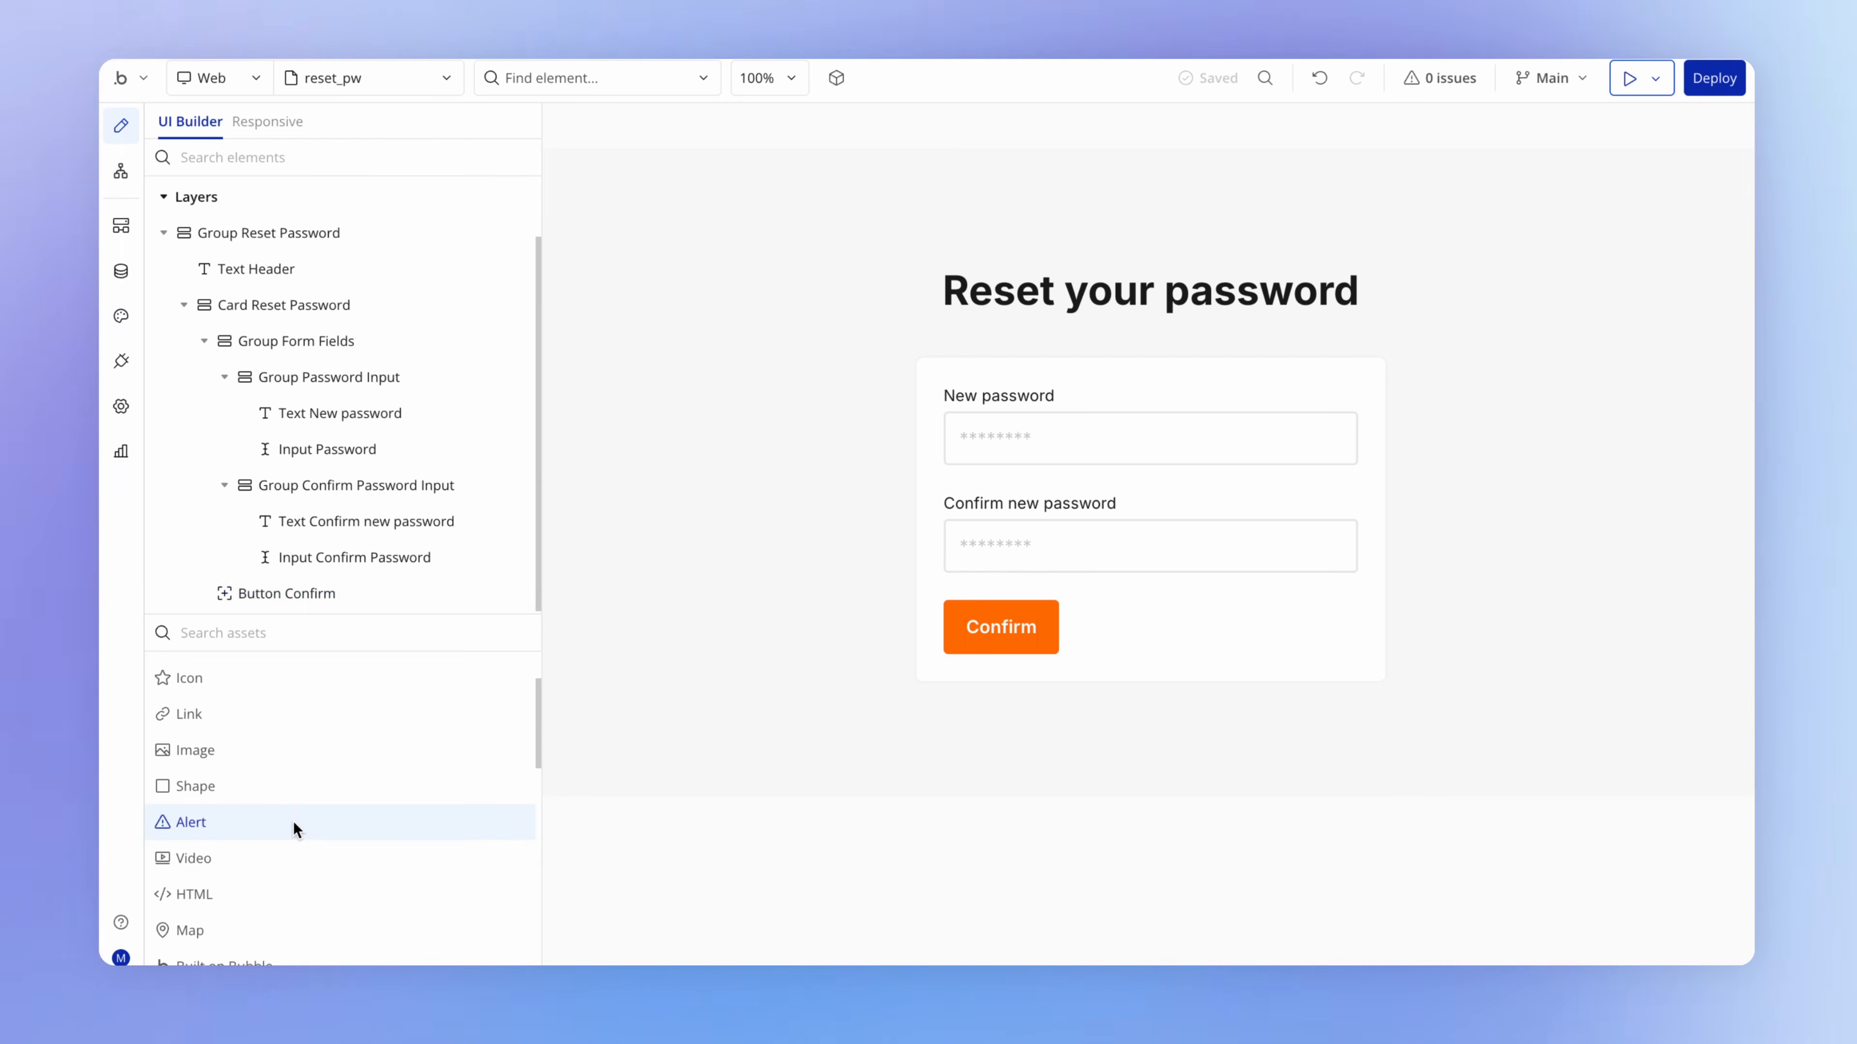
click(703, 199)
drag(1492, 490, 717, 505)
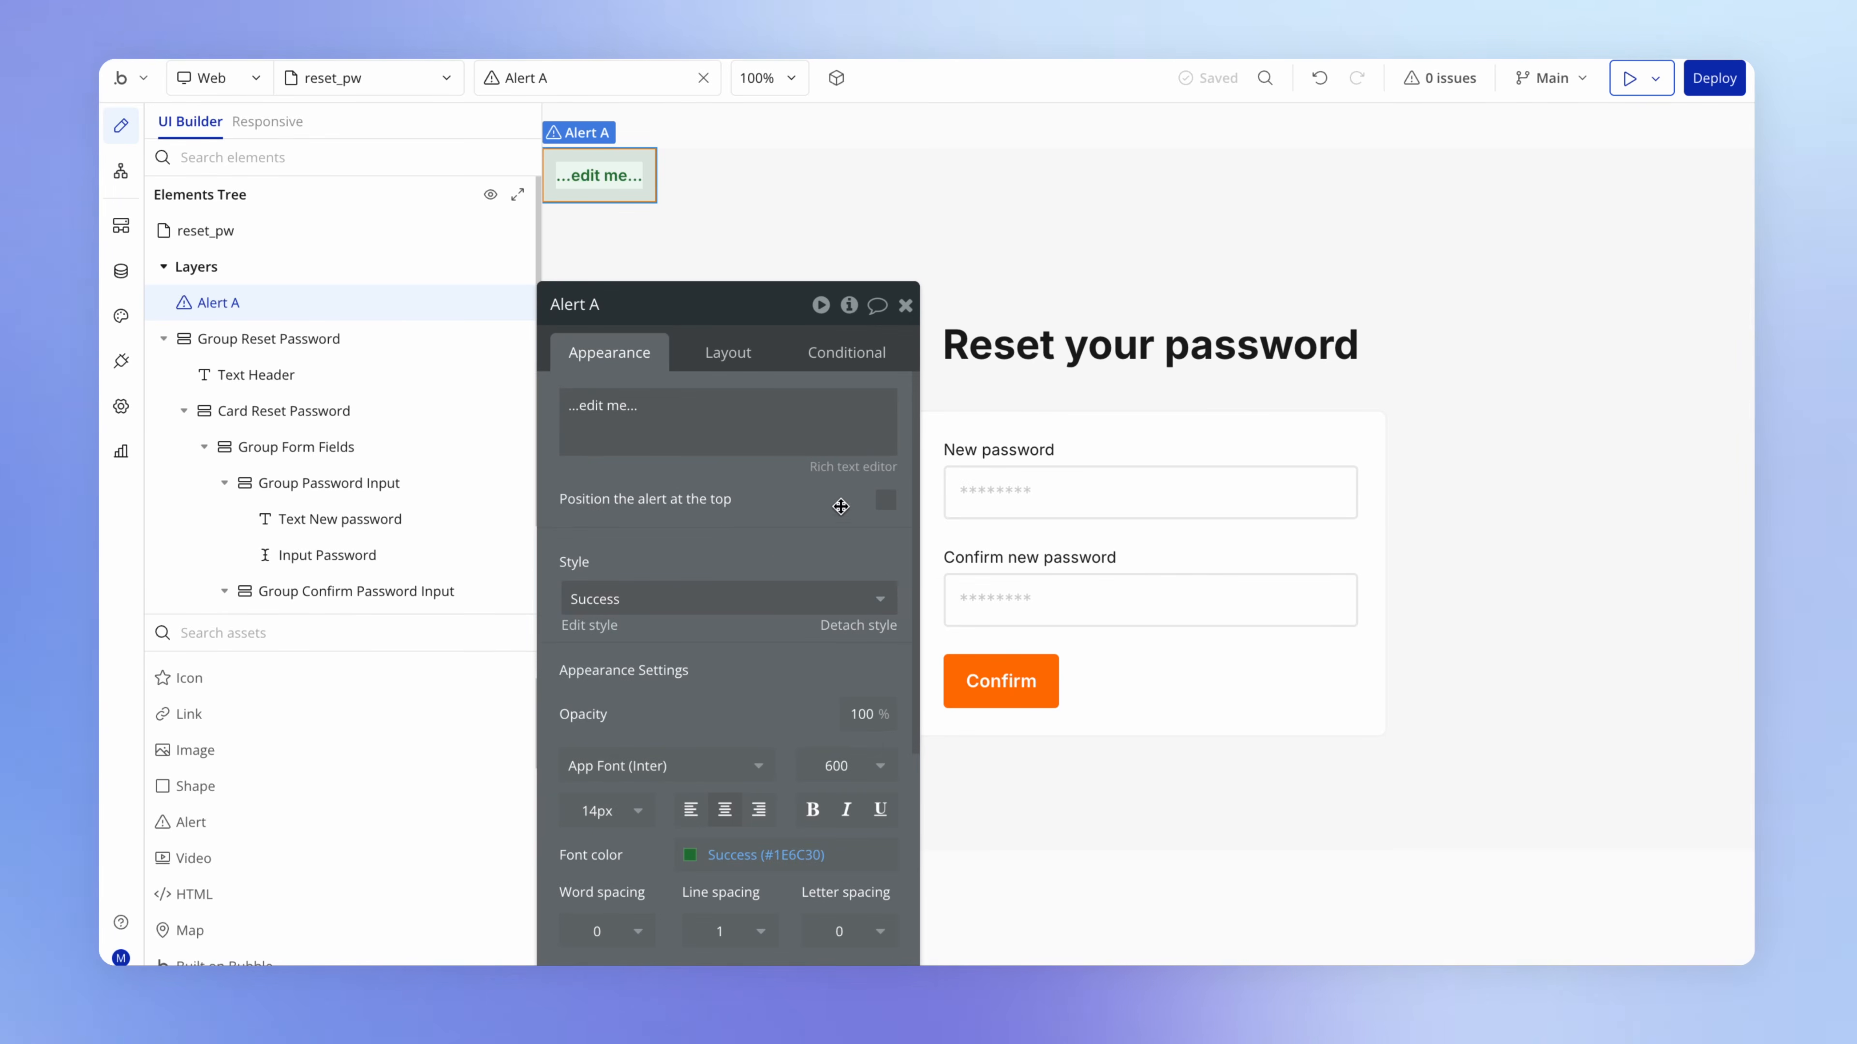
click(887, 502)
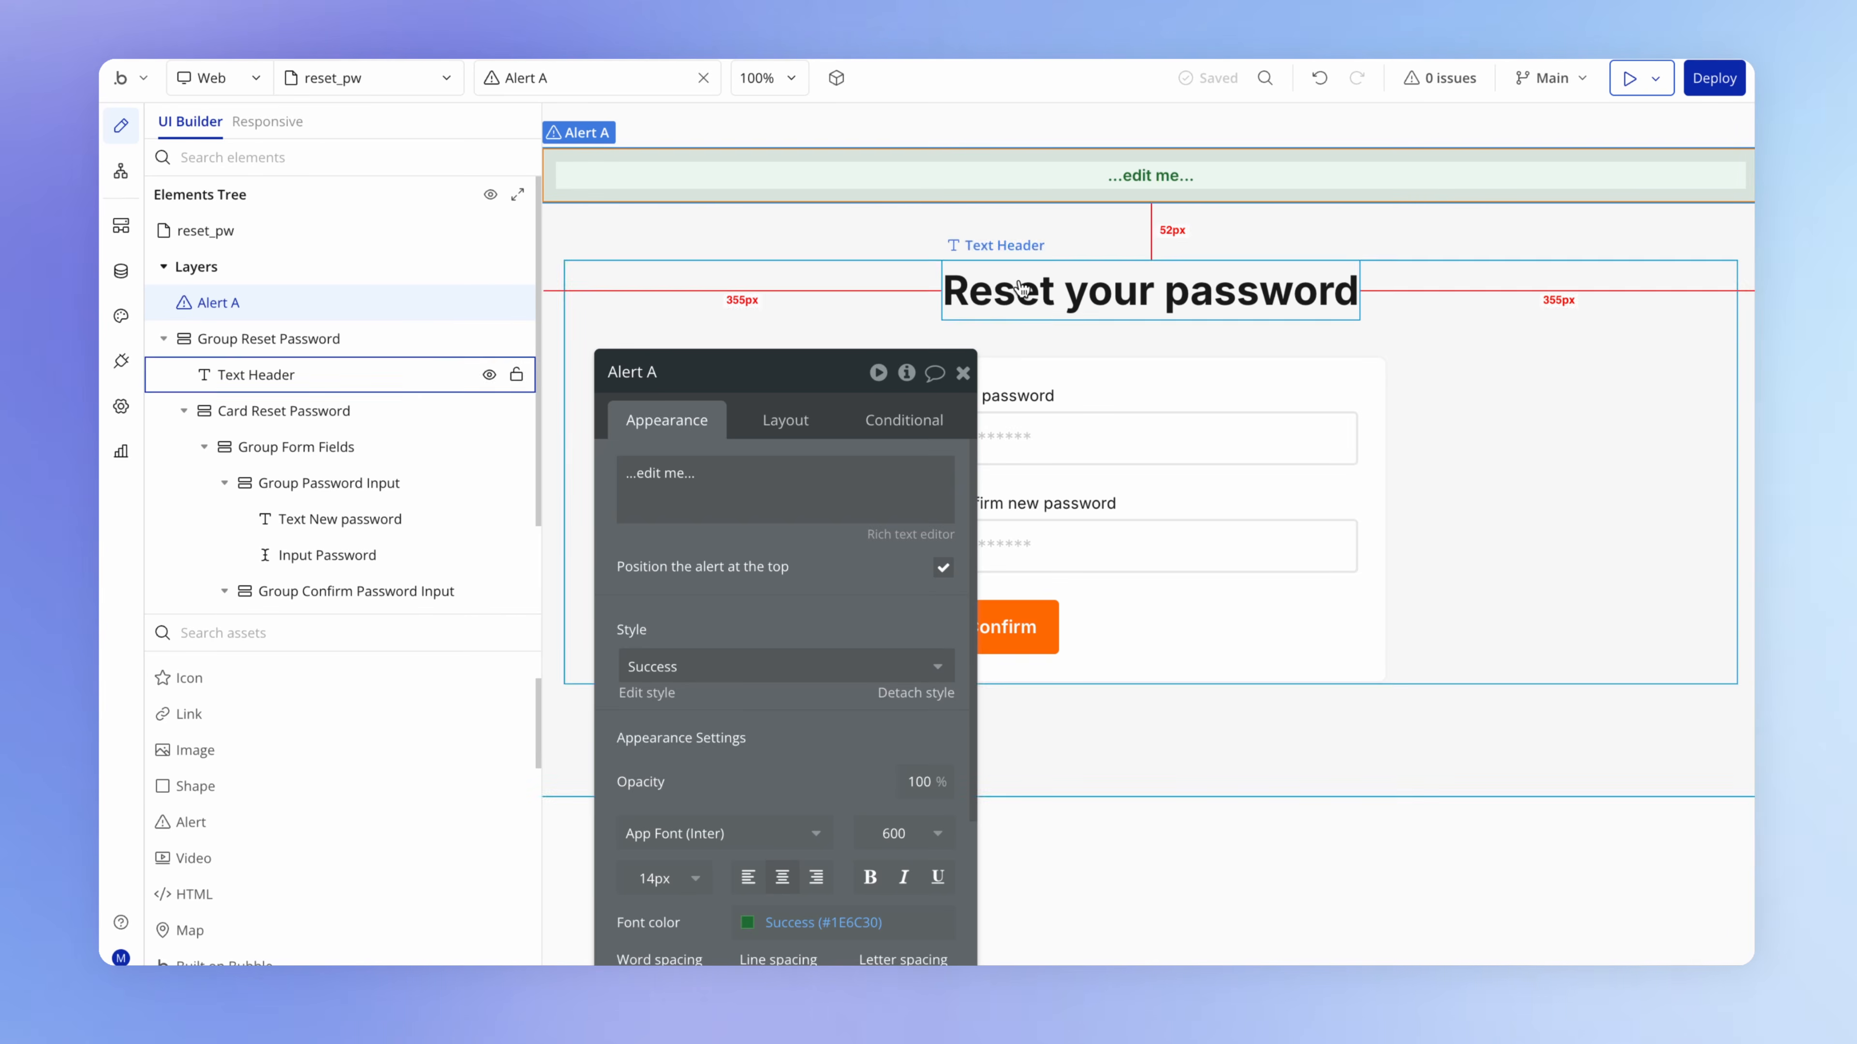
Set the alert's text to "Your password has been reset successfully. Please log in to the mobile app." and preview the page
triple_click(855, 477)
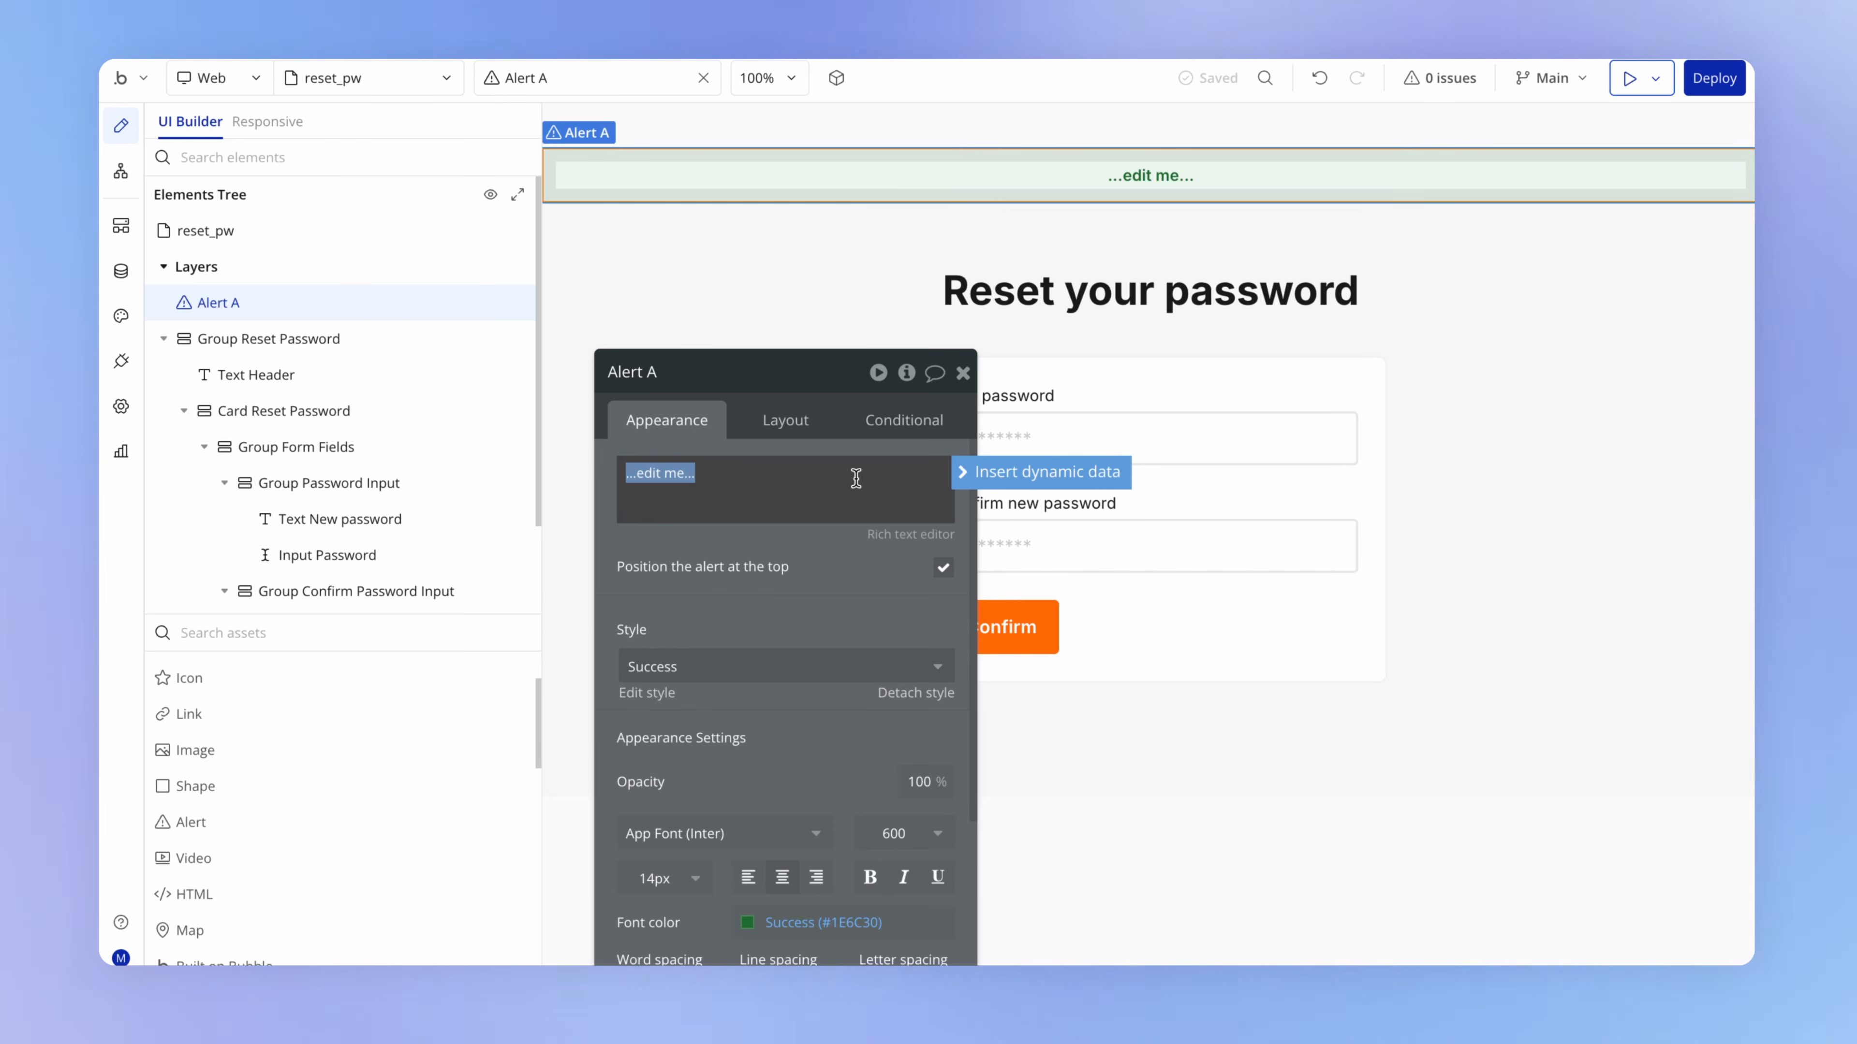
text(Your password has b)
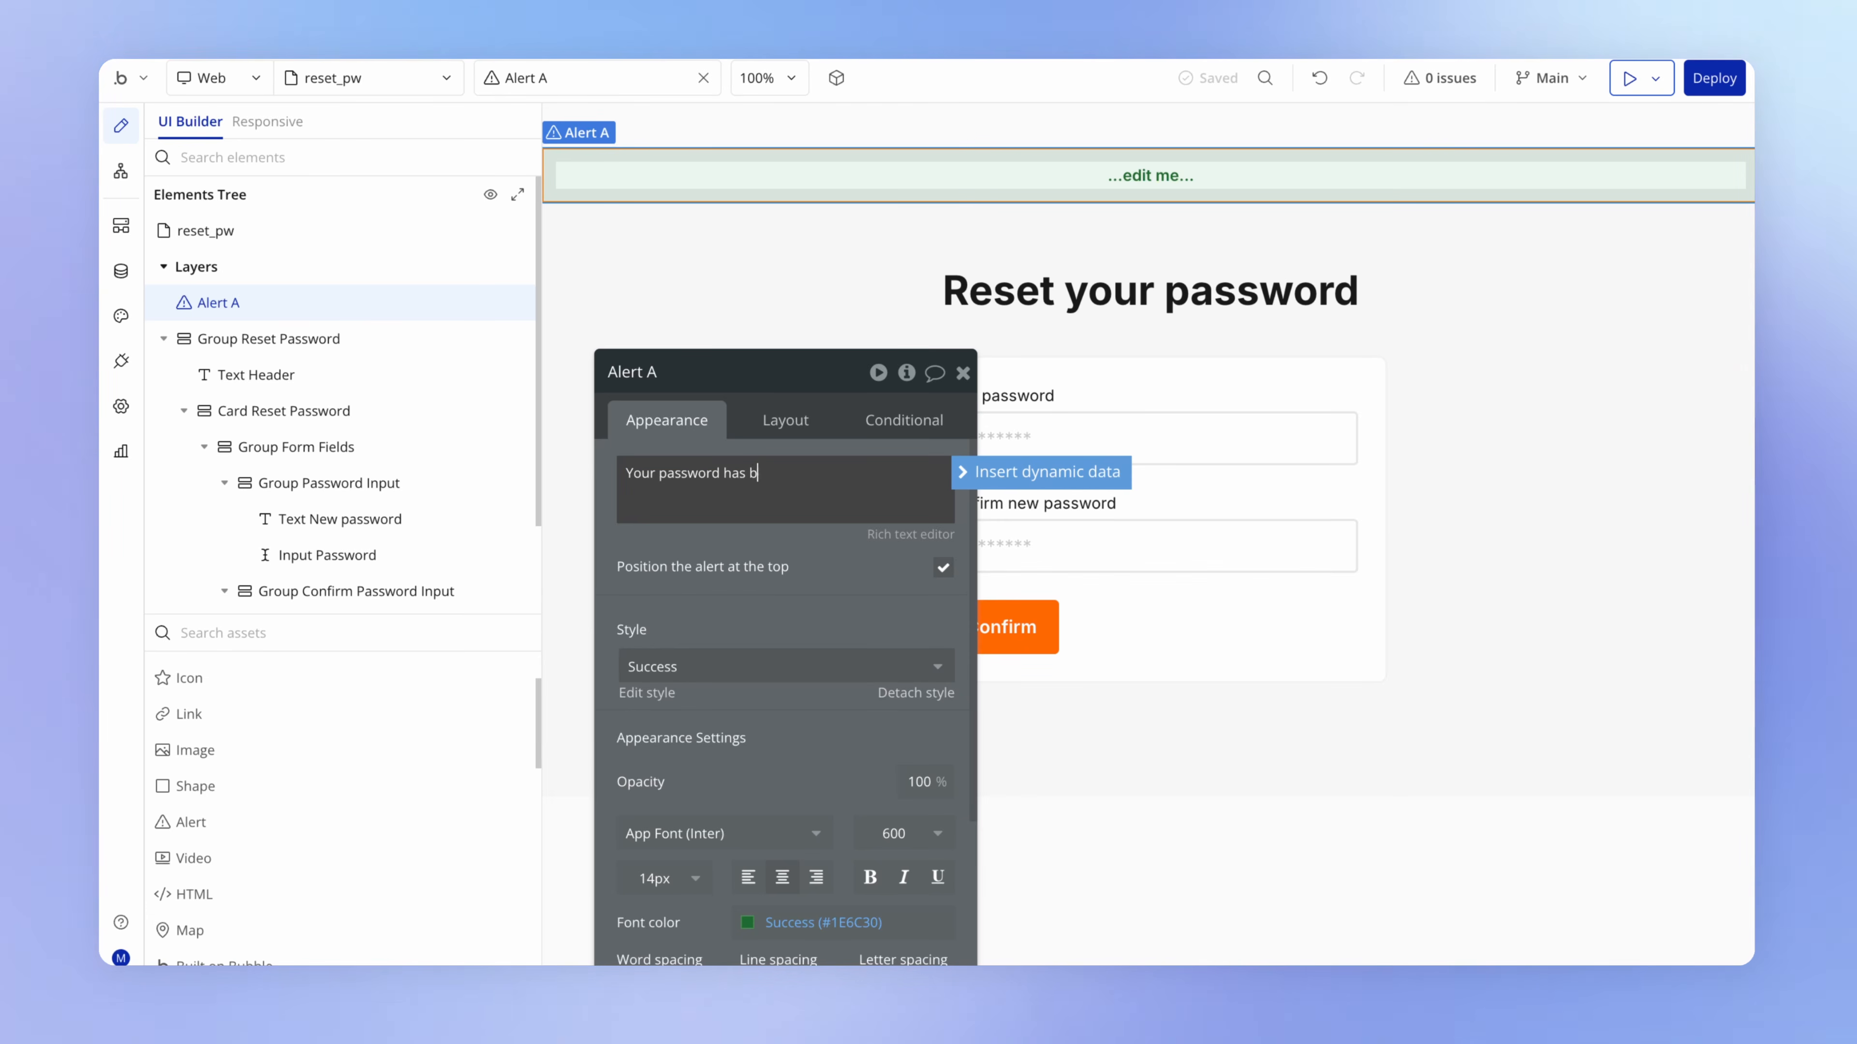
text(een reset succ)
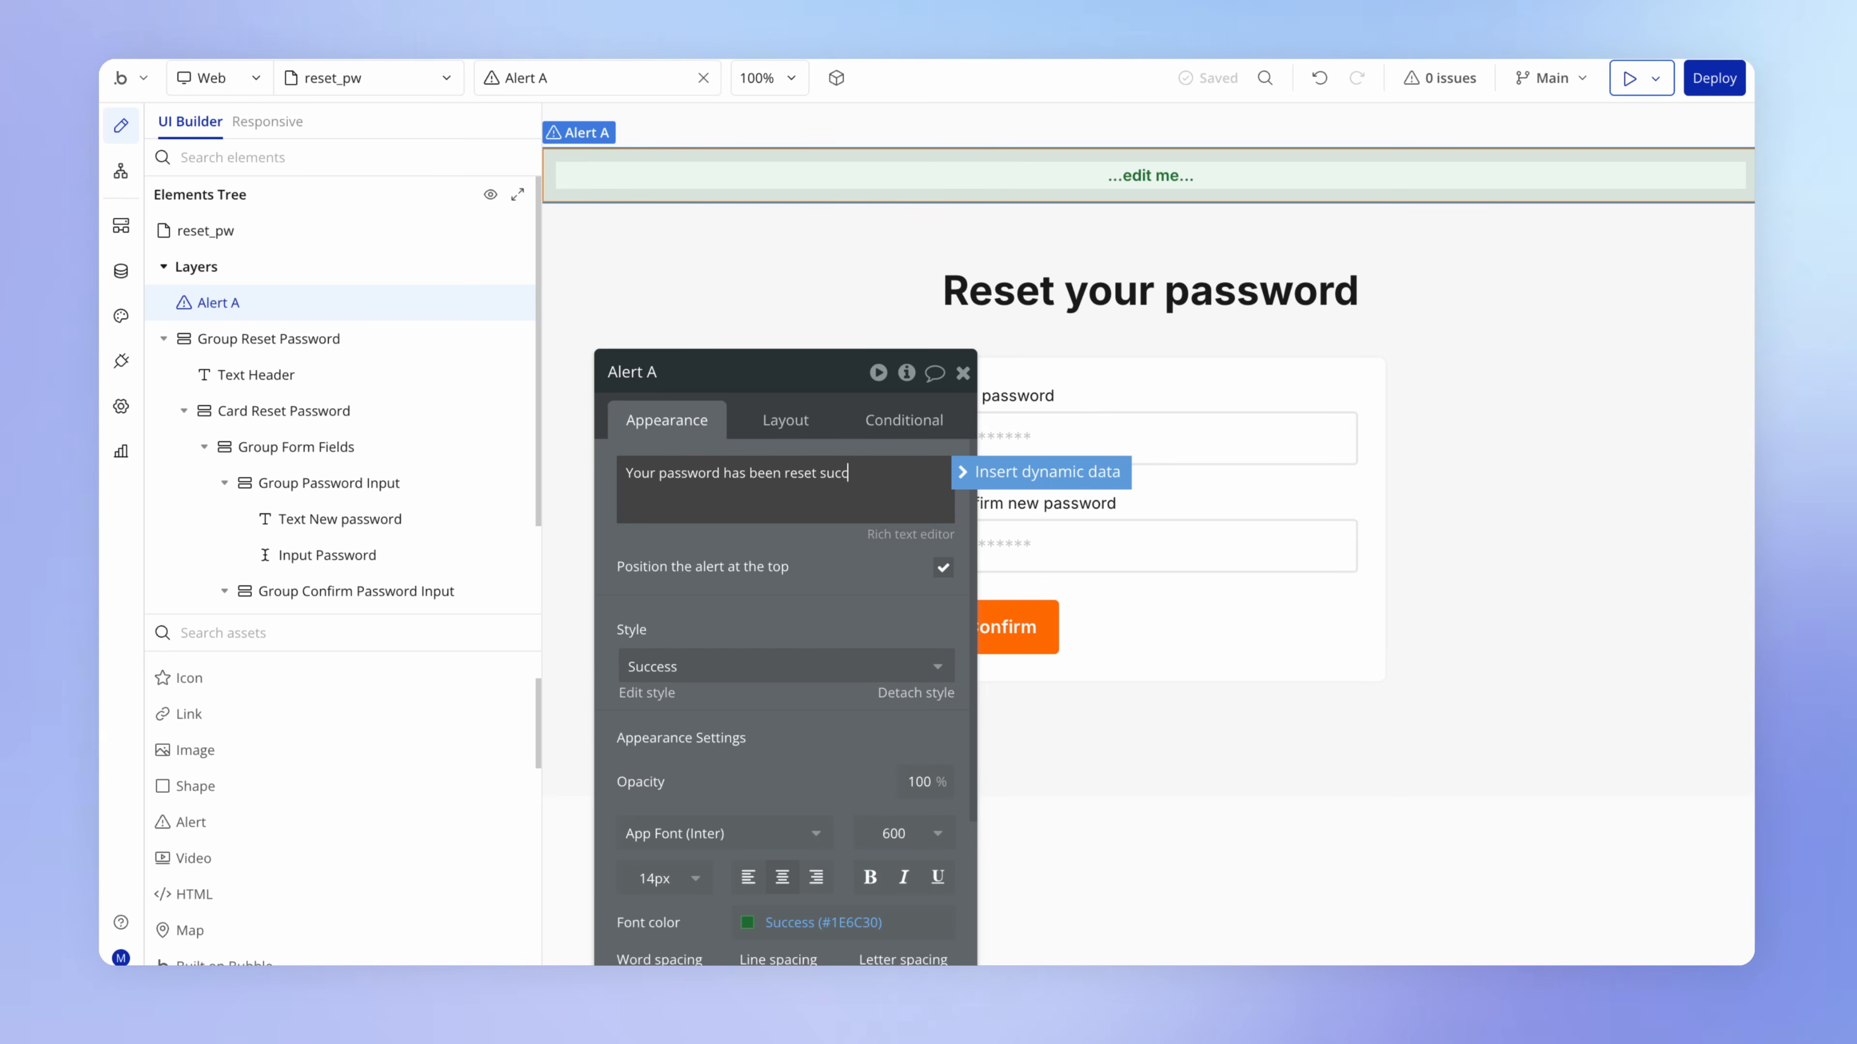
text(essfully. Please )
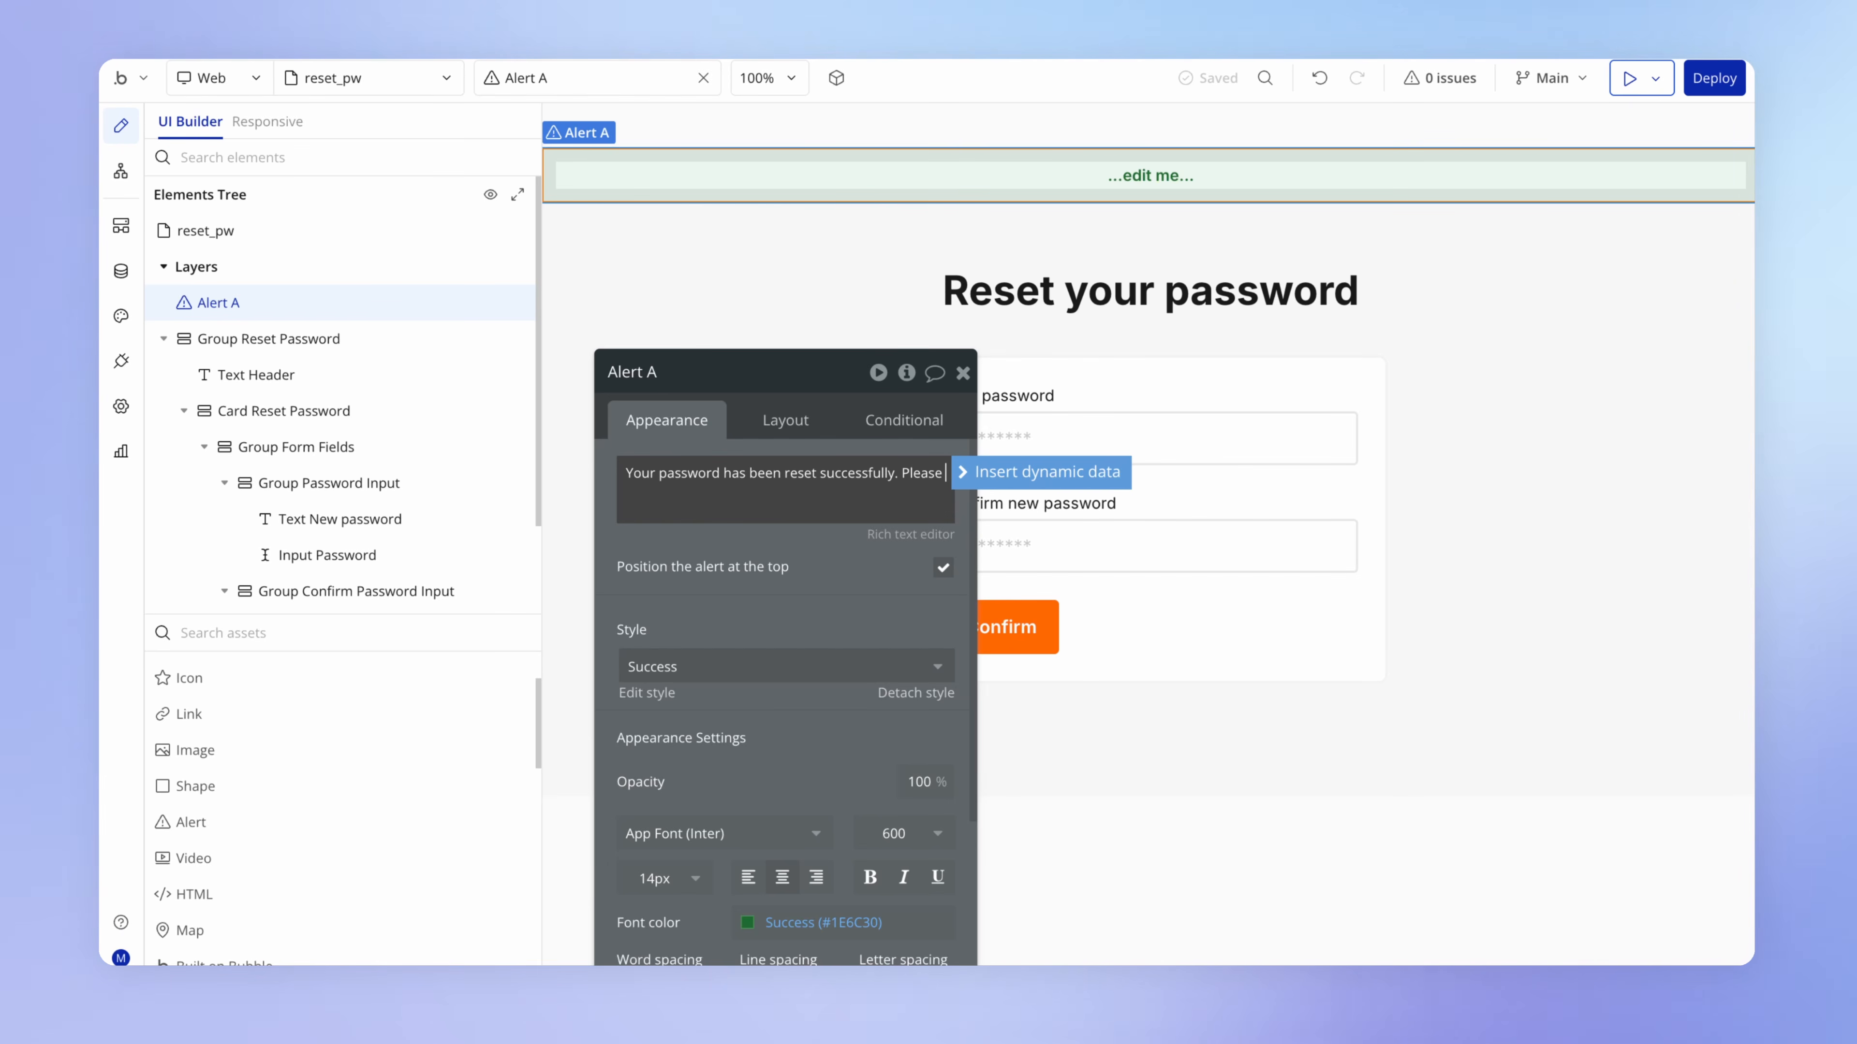
text(log in to the )
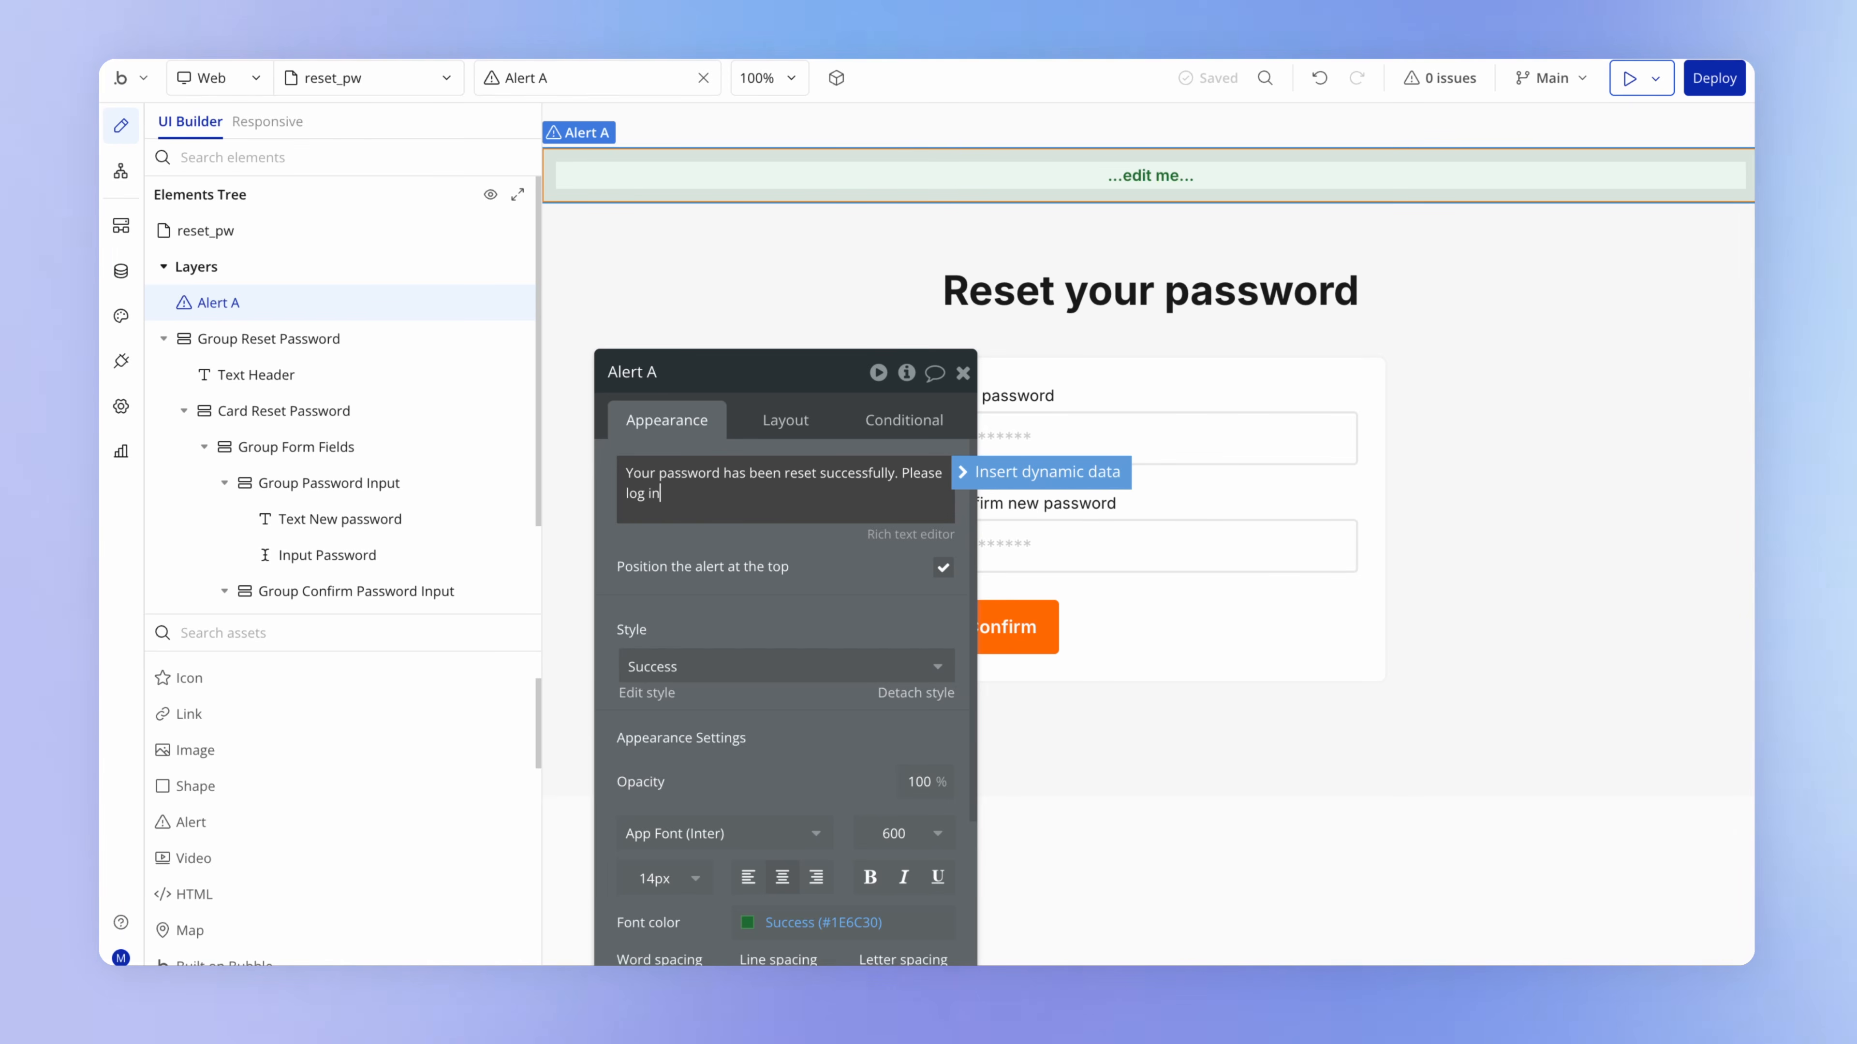
text(mobile app.)
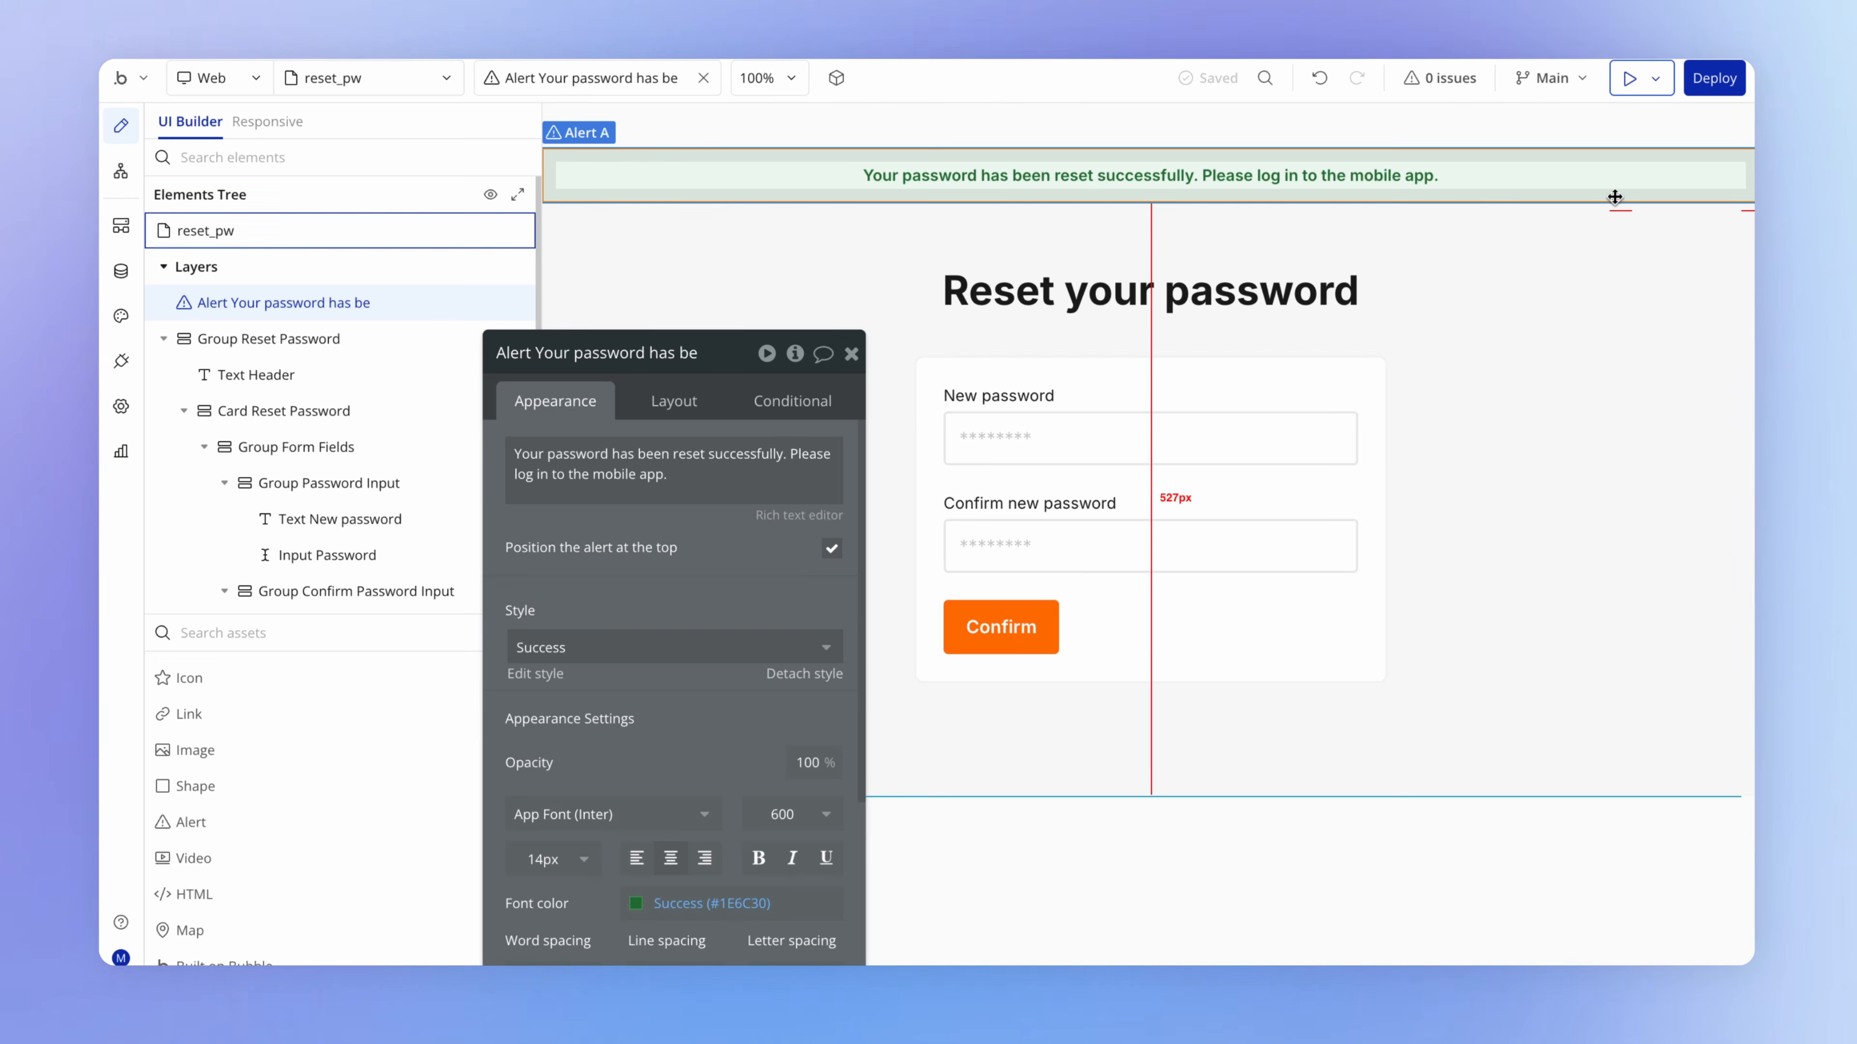
click(1630, 78)
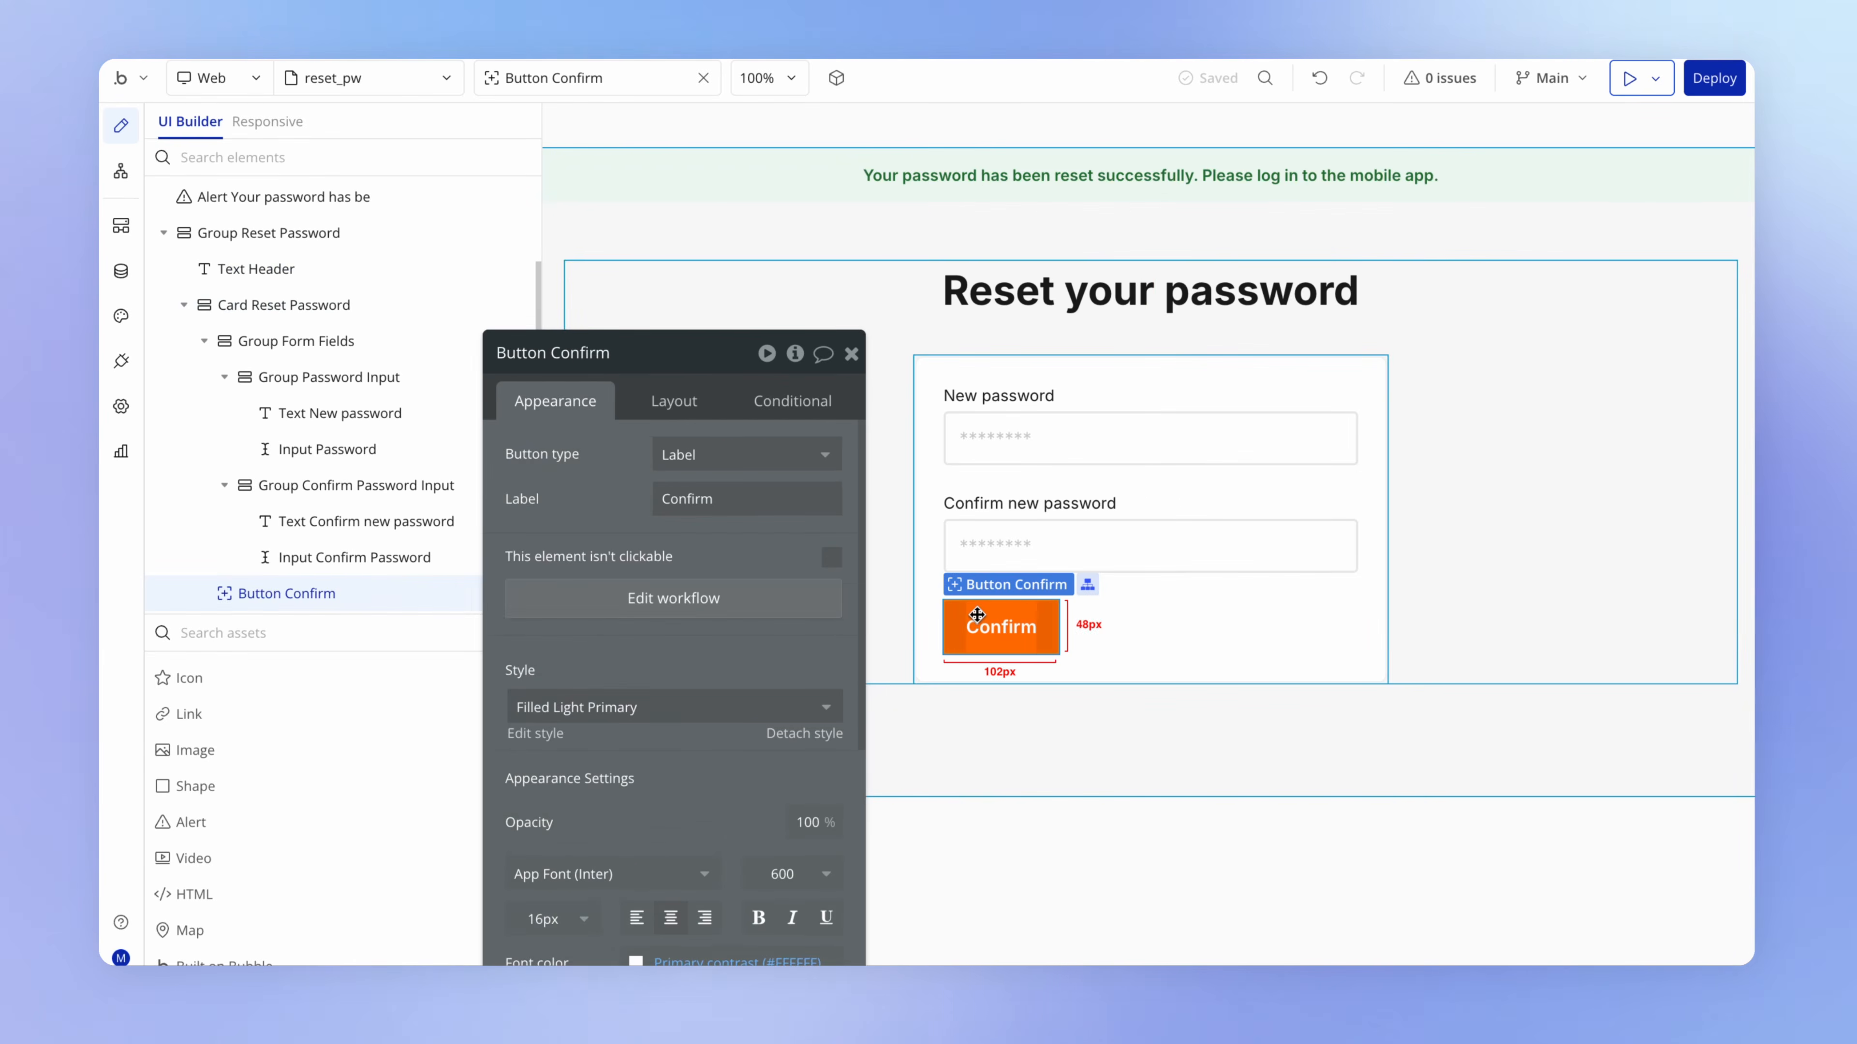
Add a Show message in an alert box action after Reset password in the Confirm button's workflow
click(728, 596)
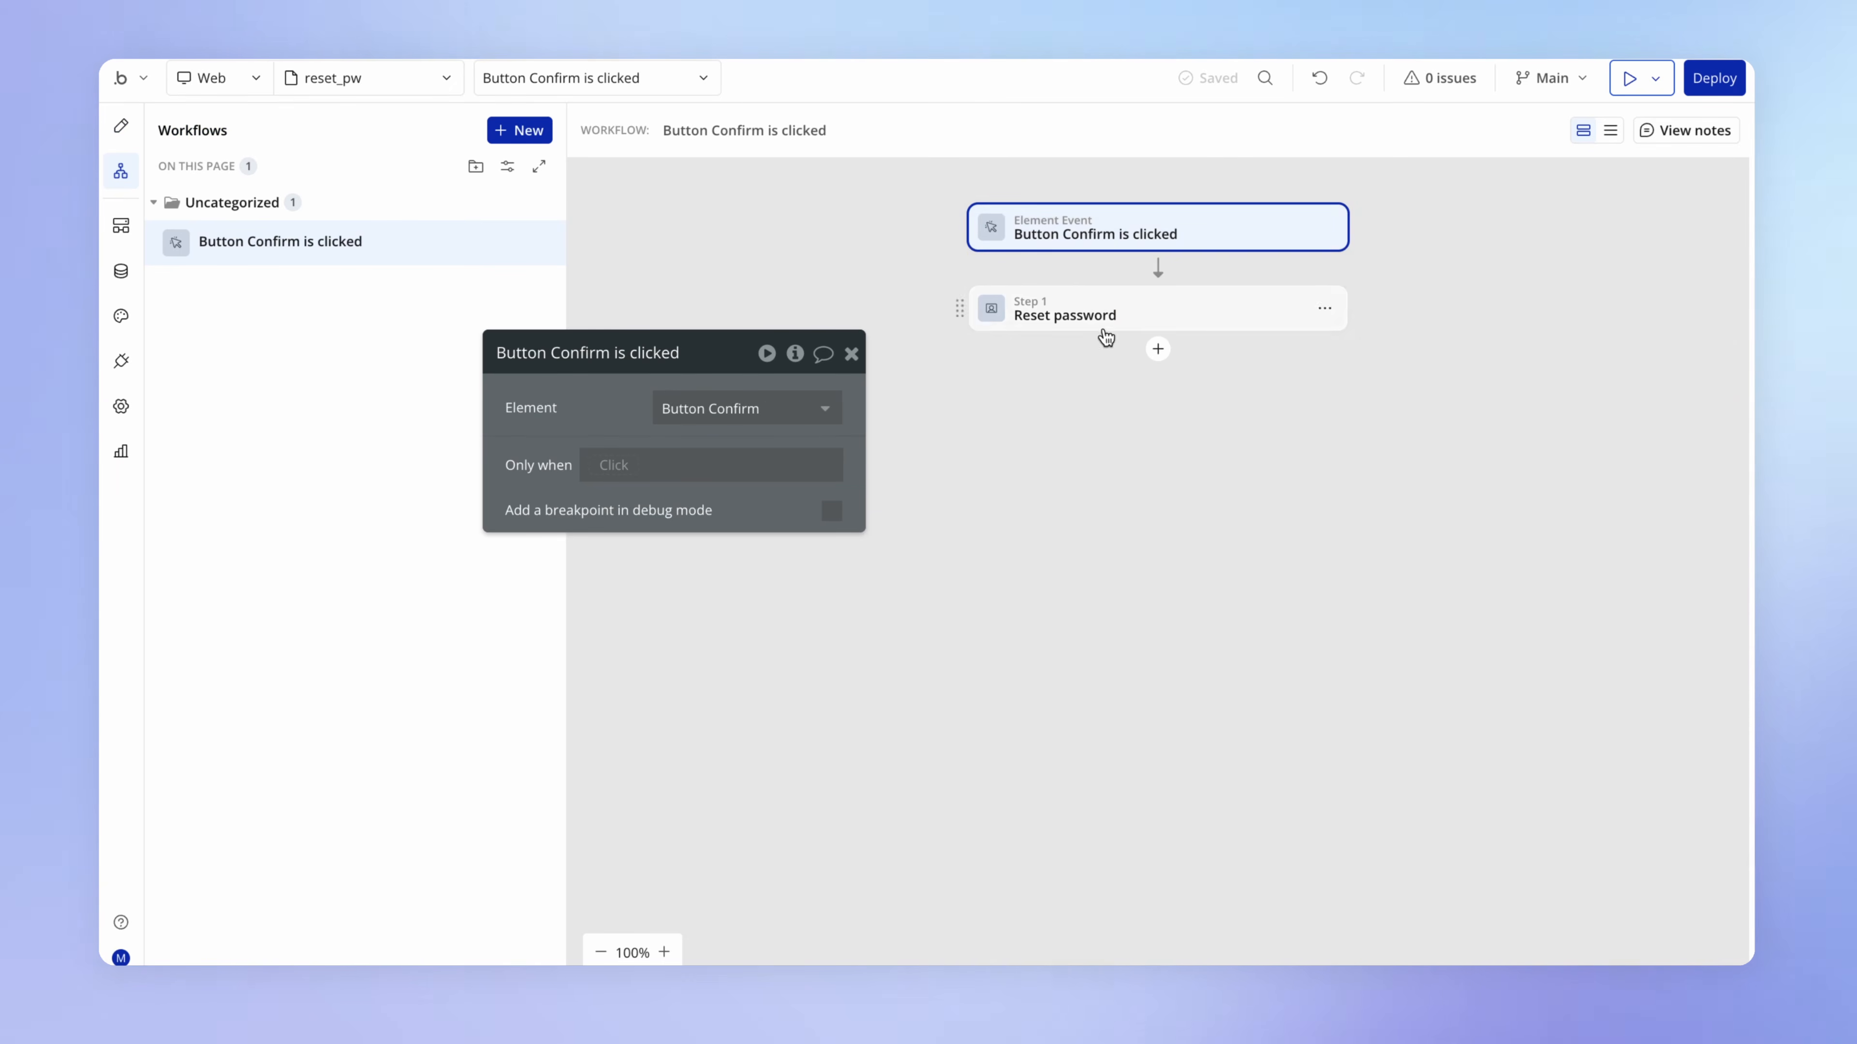
click(1157, 350)
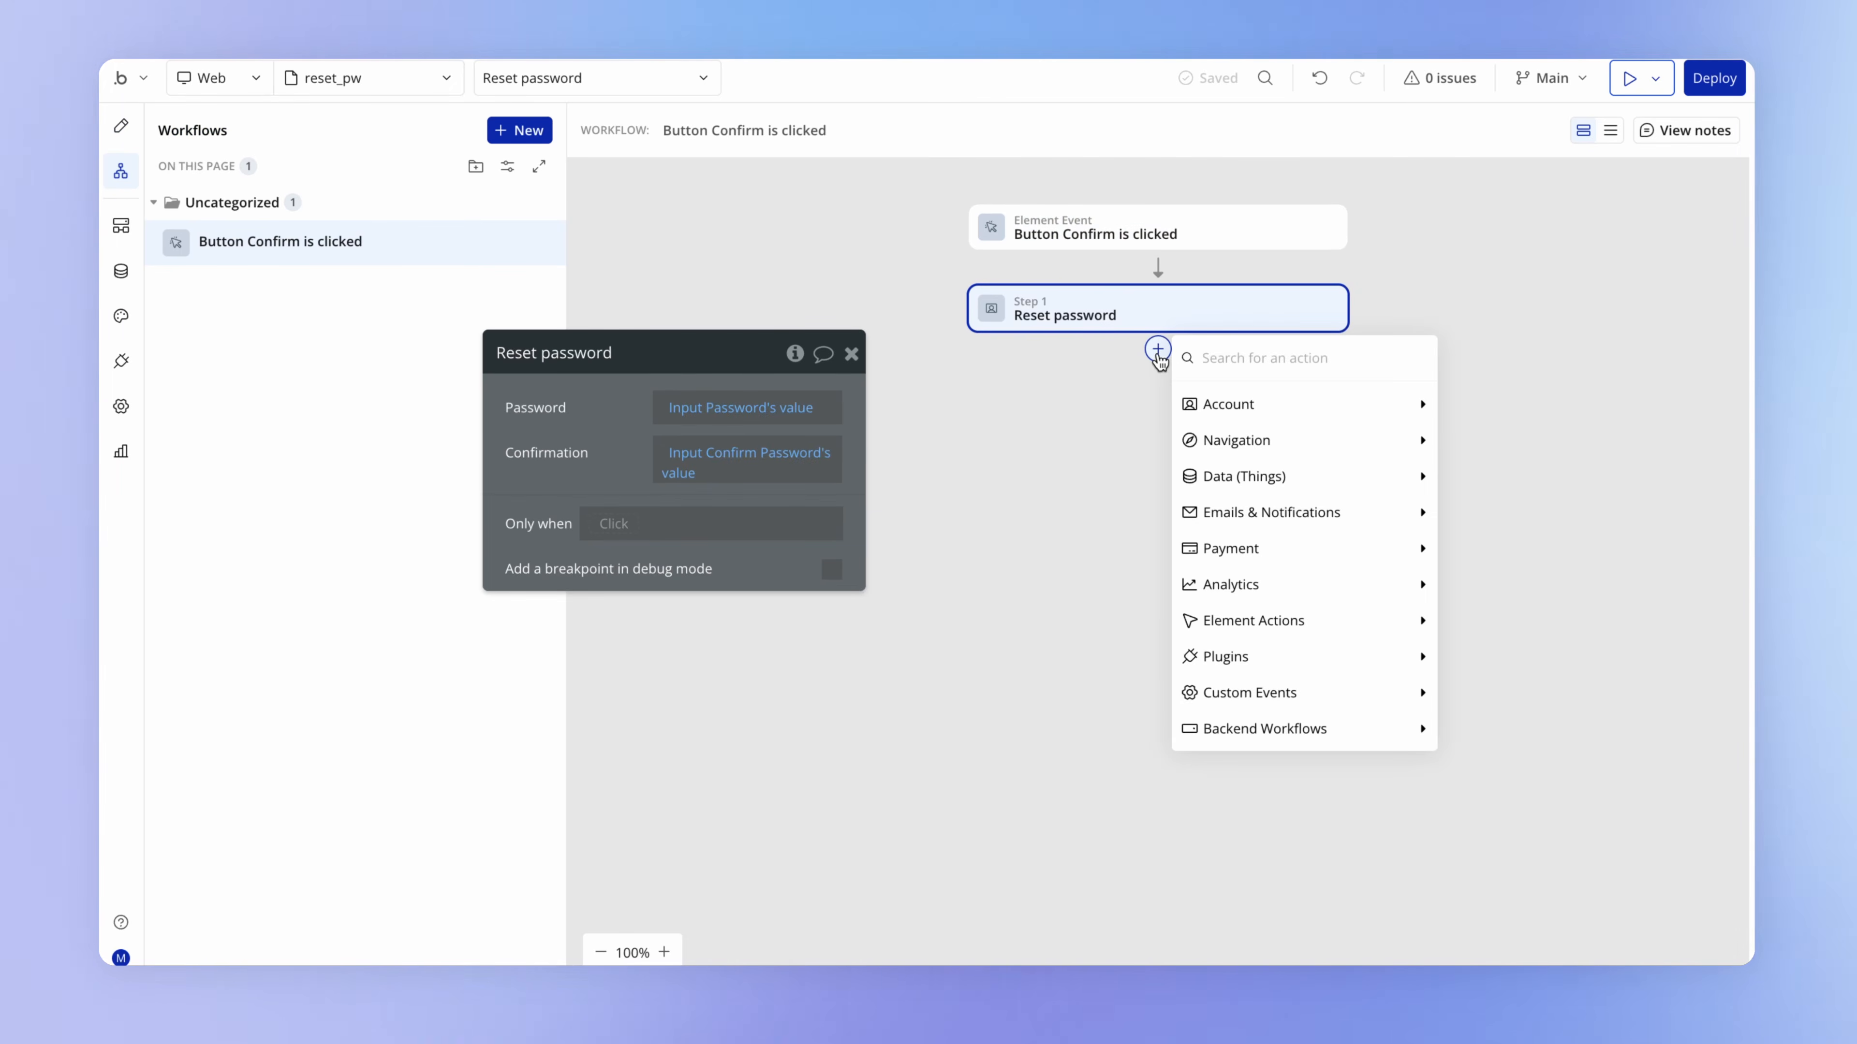
text(sho)
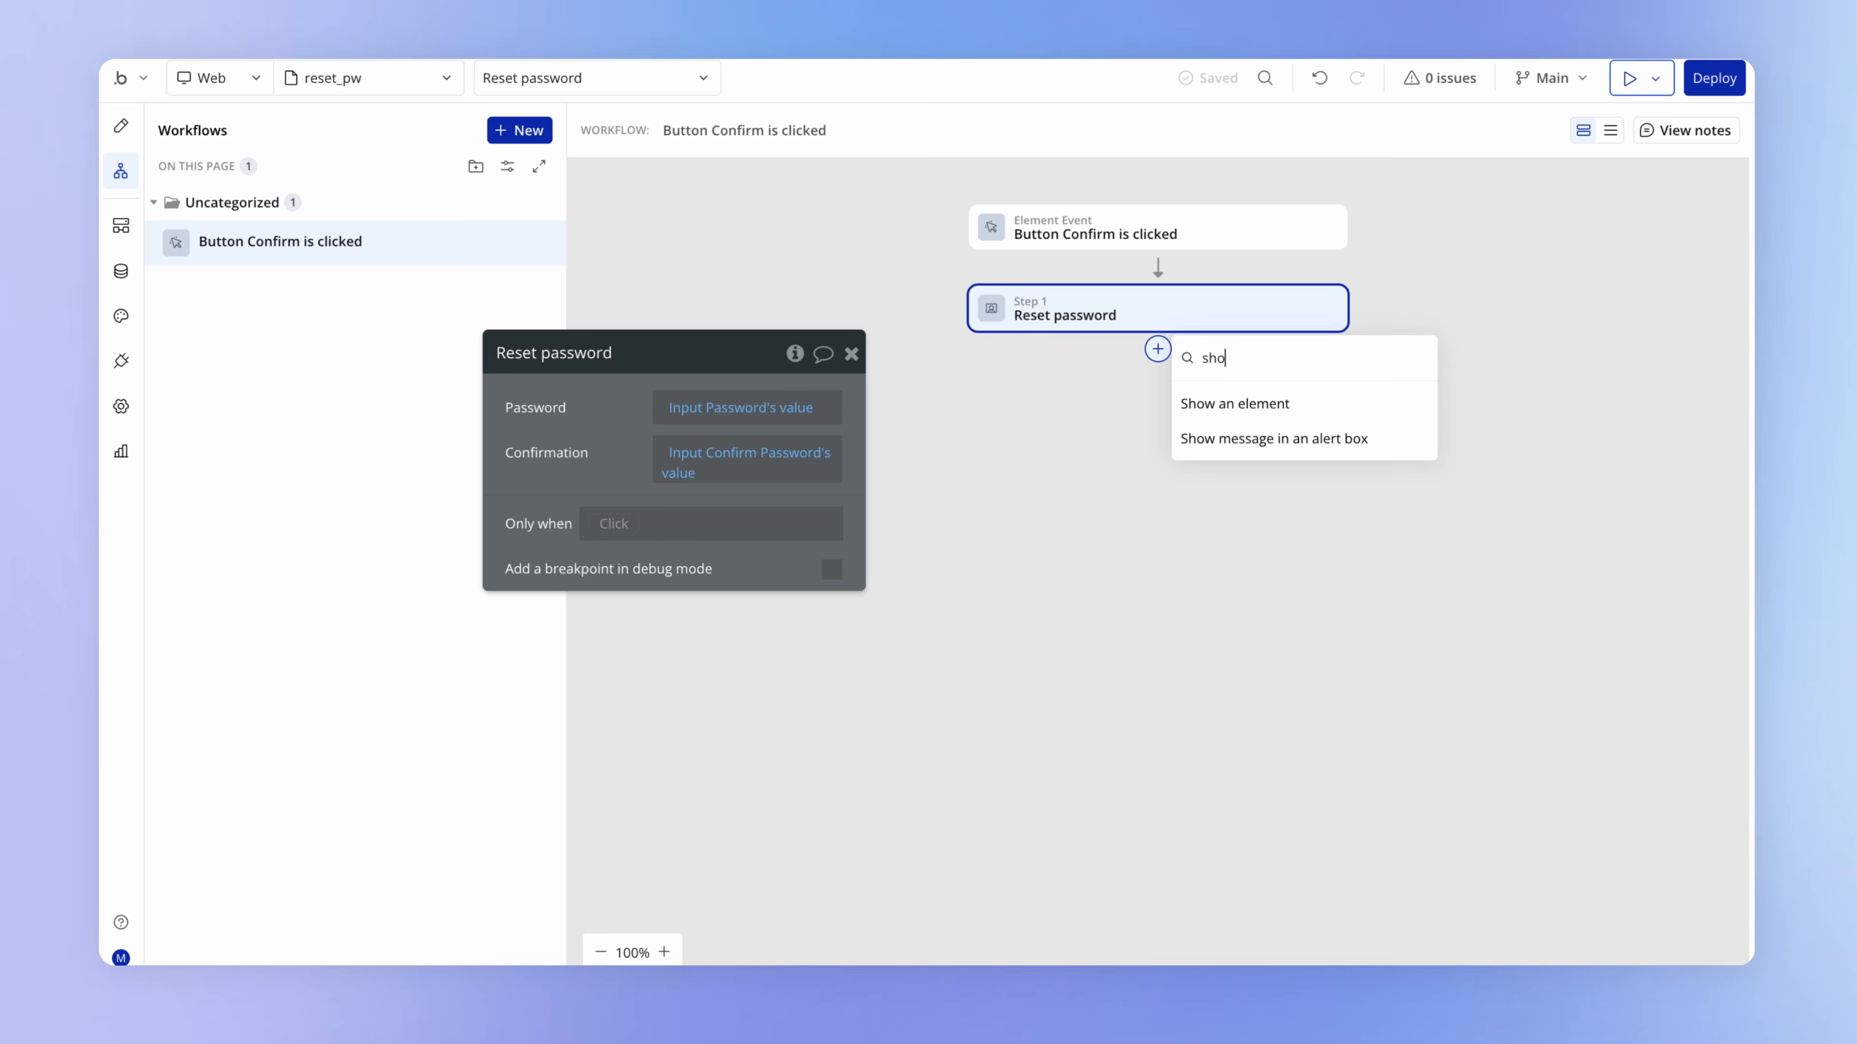
click(1265, 439)
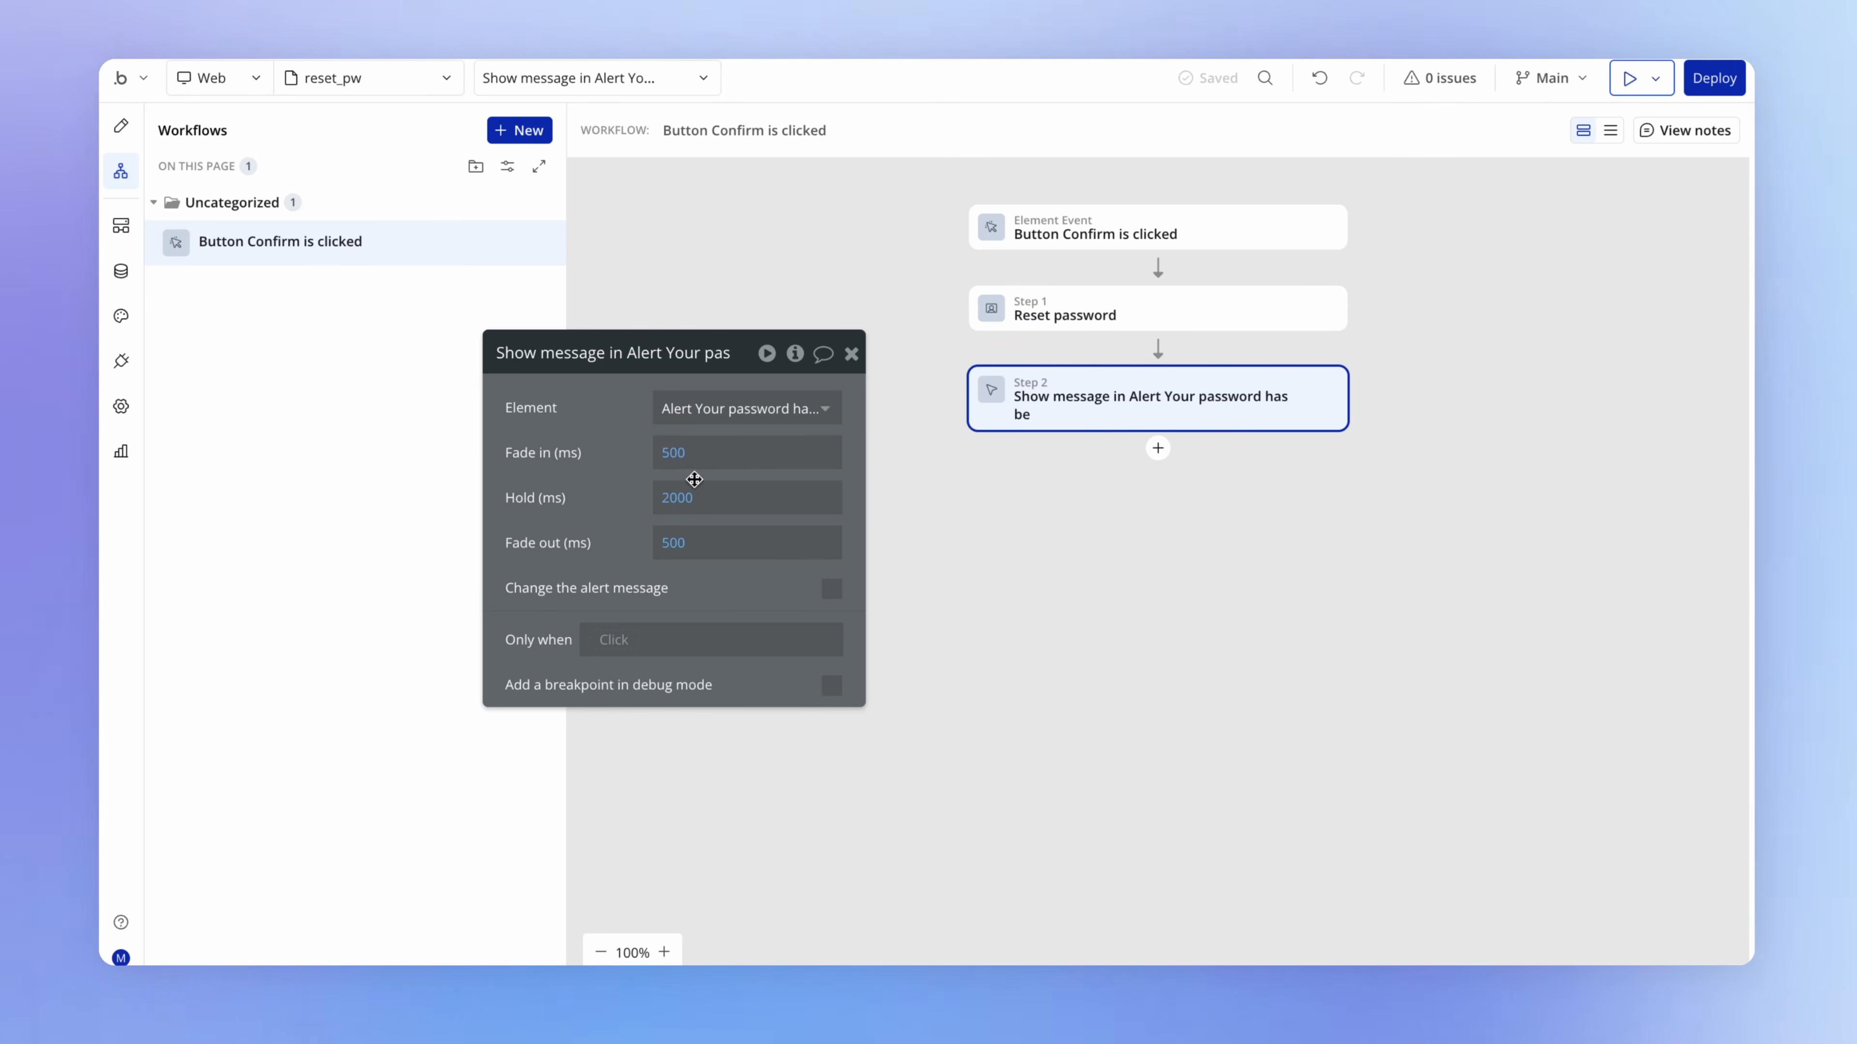
Increase the hold time of the password-reset success alert in the Show message action
drag(640, 521, 679, 476)
click(720, 454)
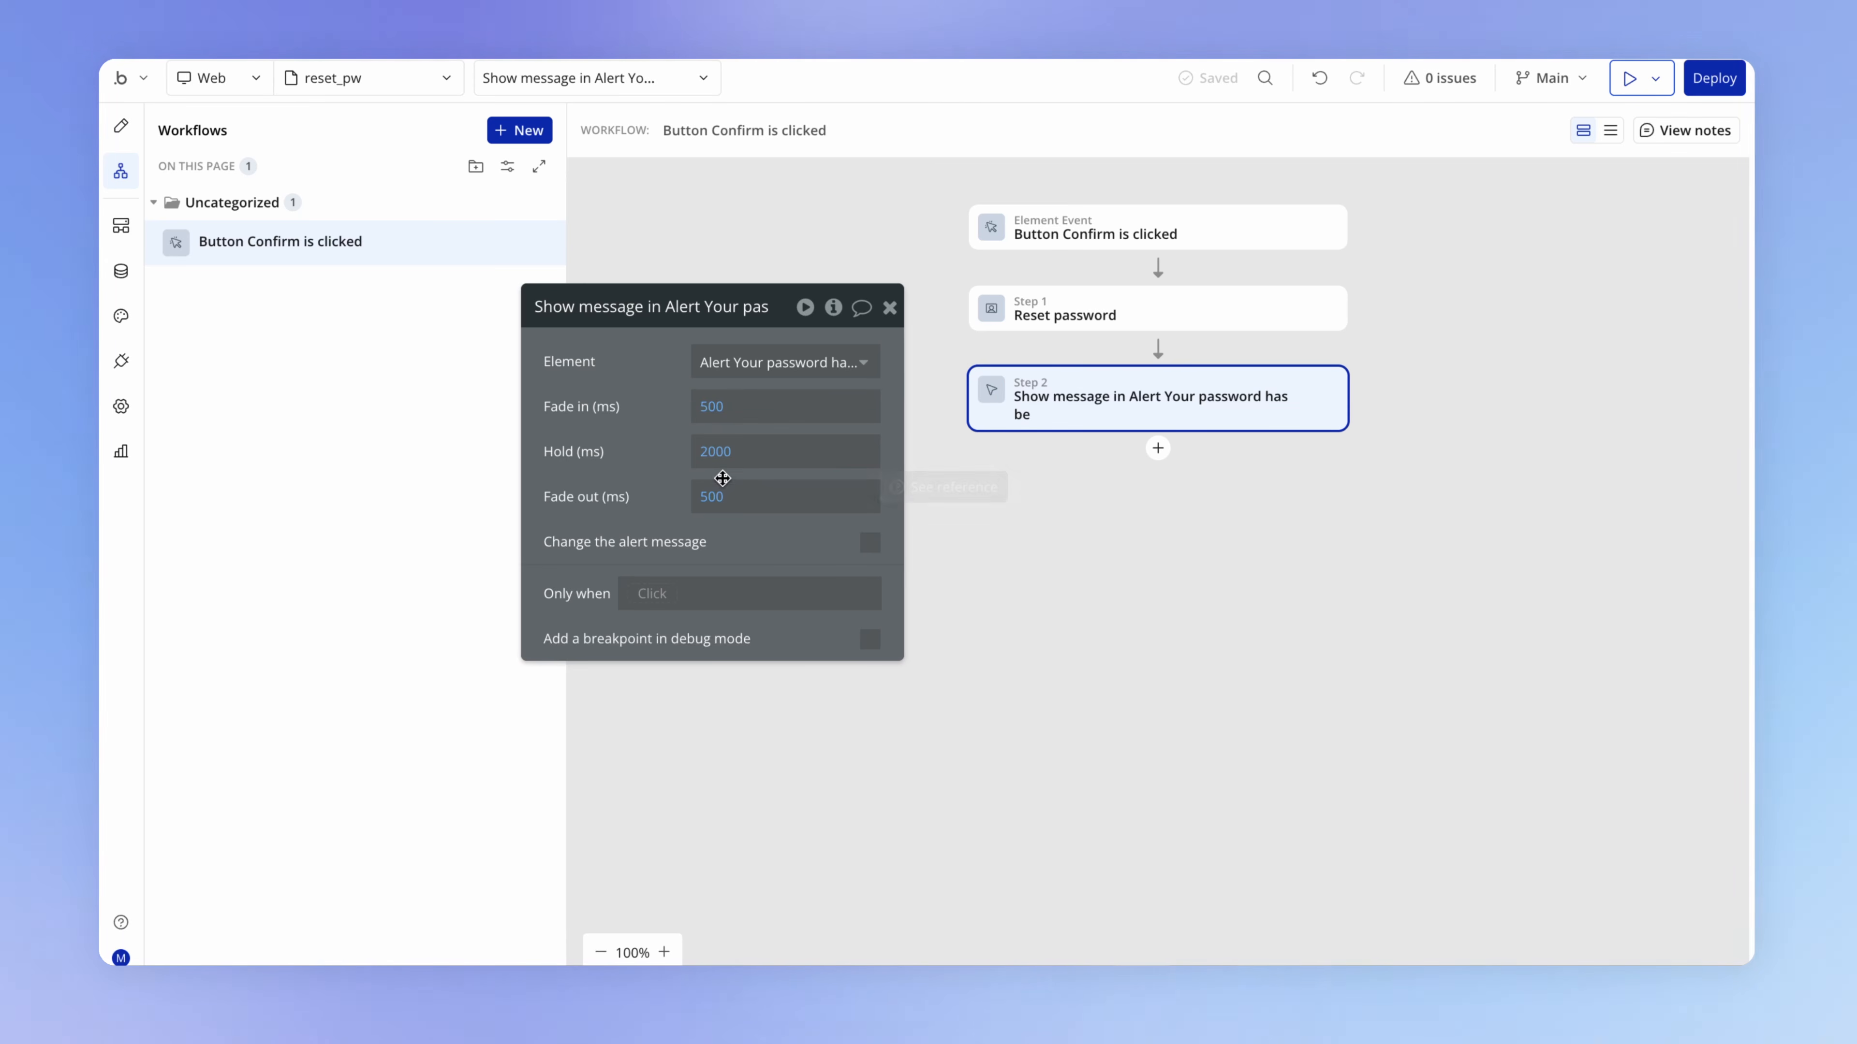
click(715, 458)
click(660, 451)
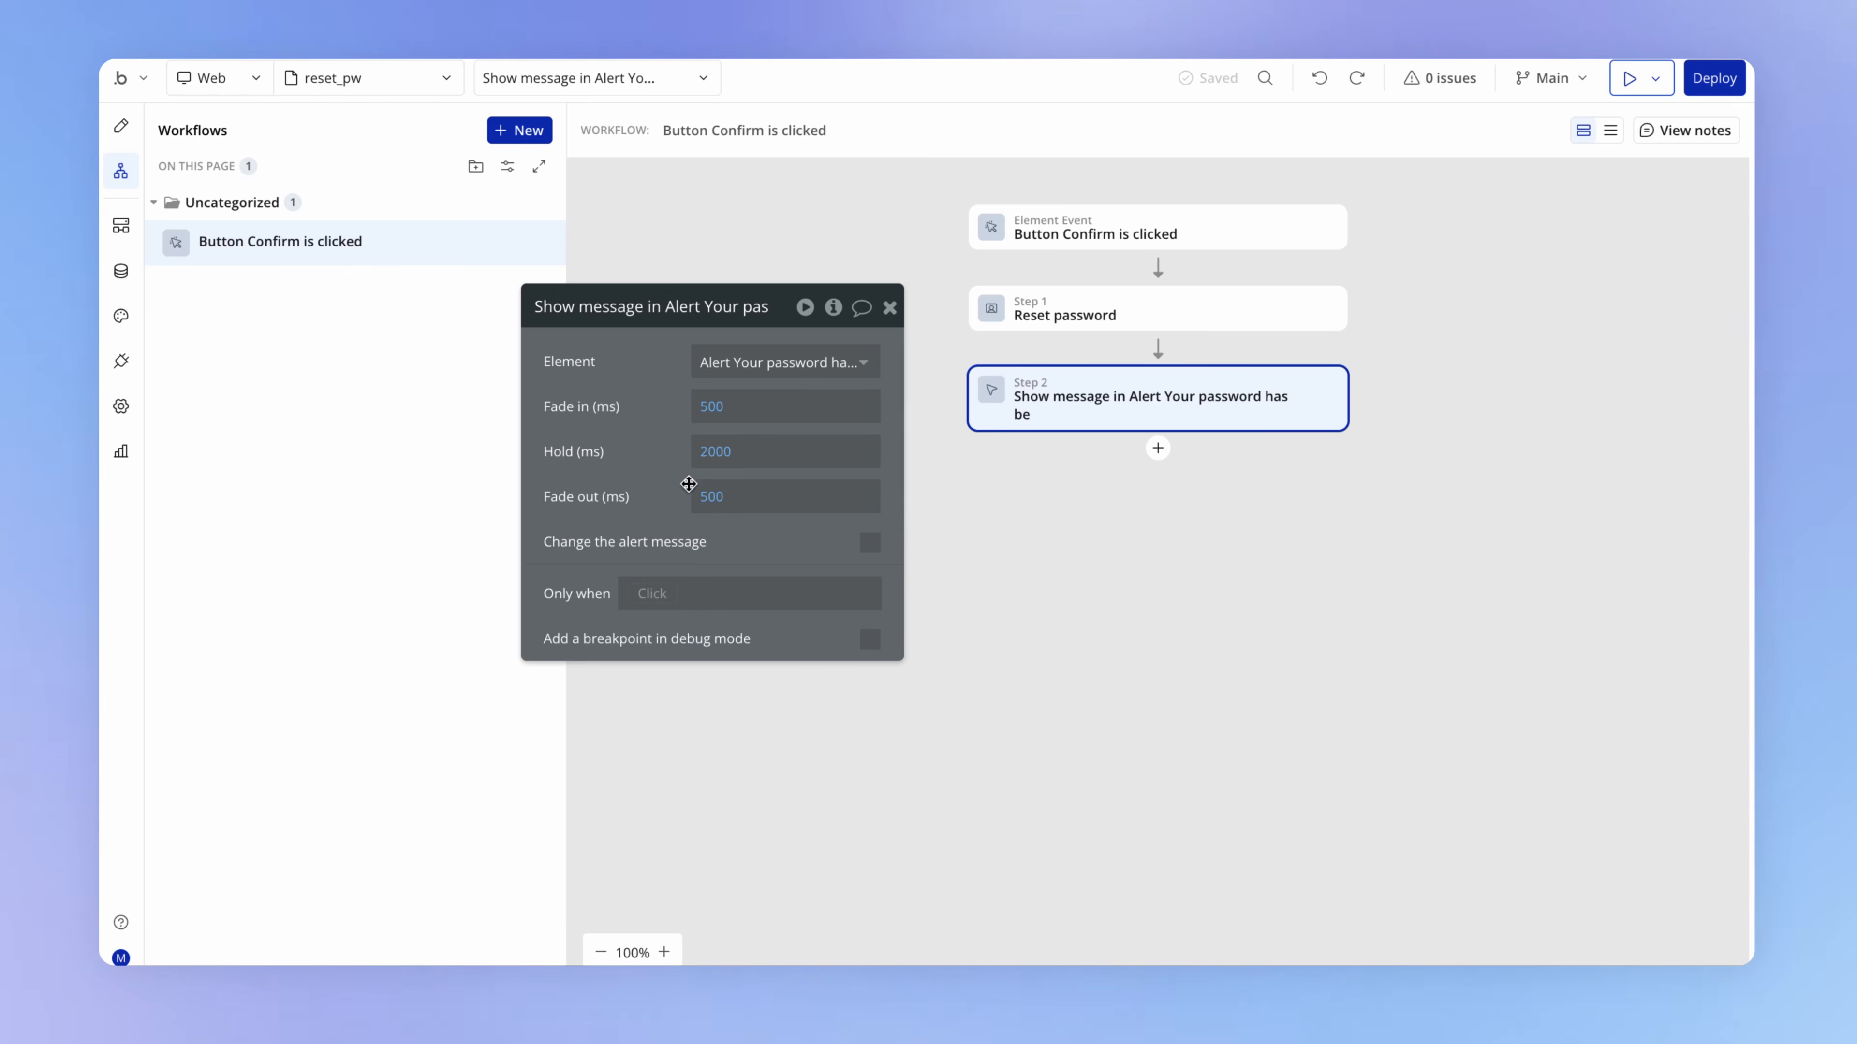
click(710, 459)
text(4)
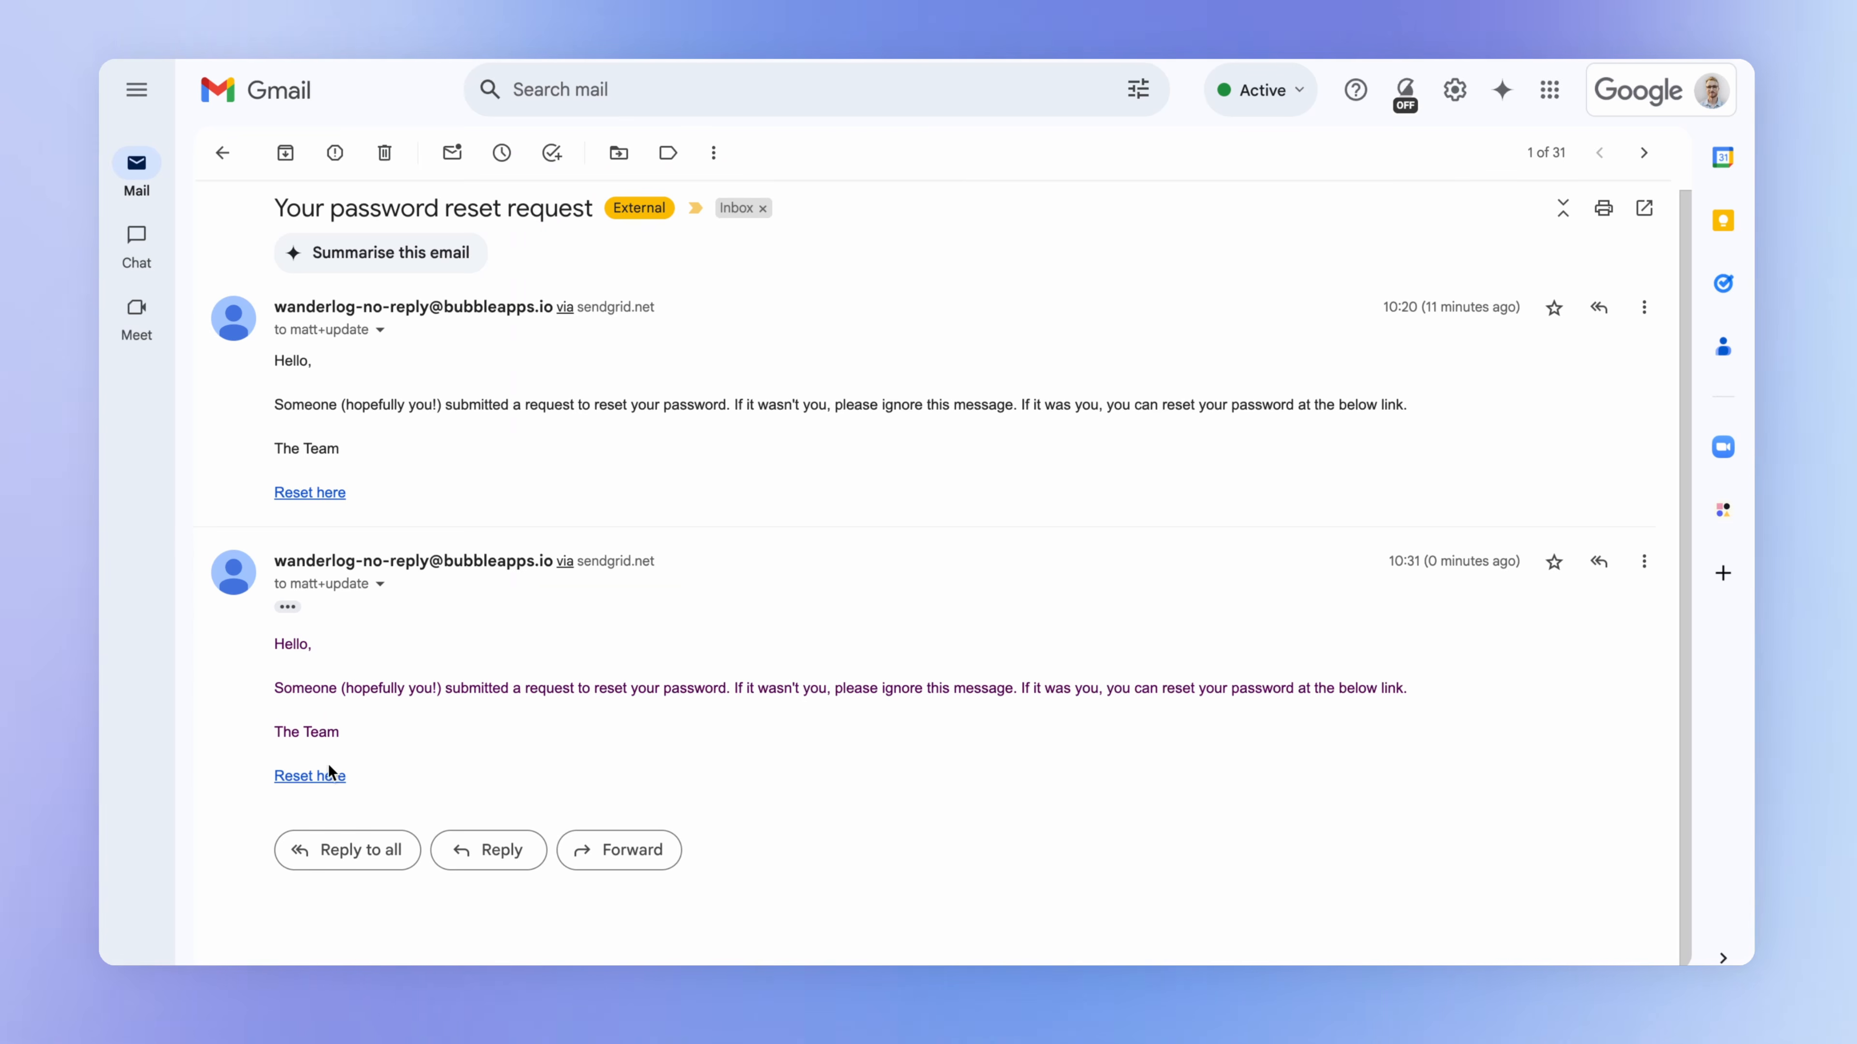
Follow the newest Reset here link in Gmail, enter and confirm the new account password, and submit the reset form
click(316, 776)
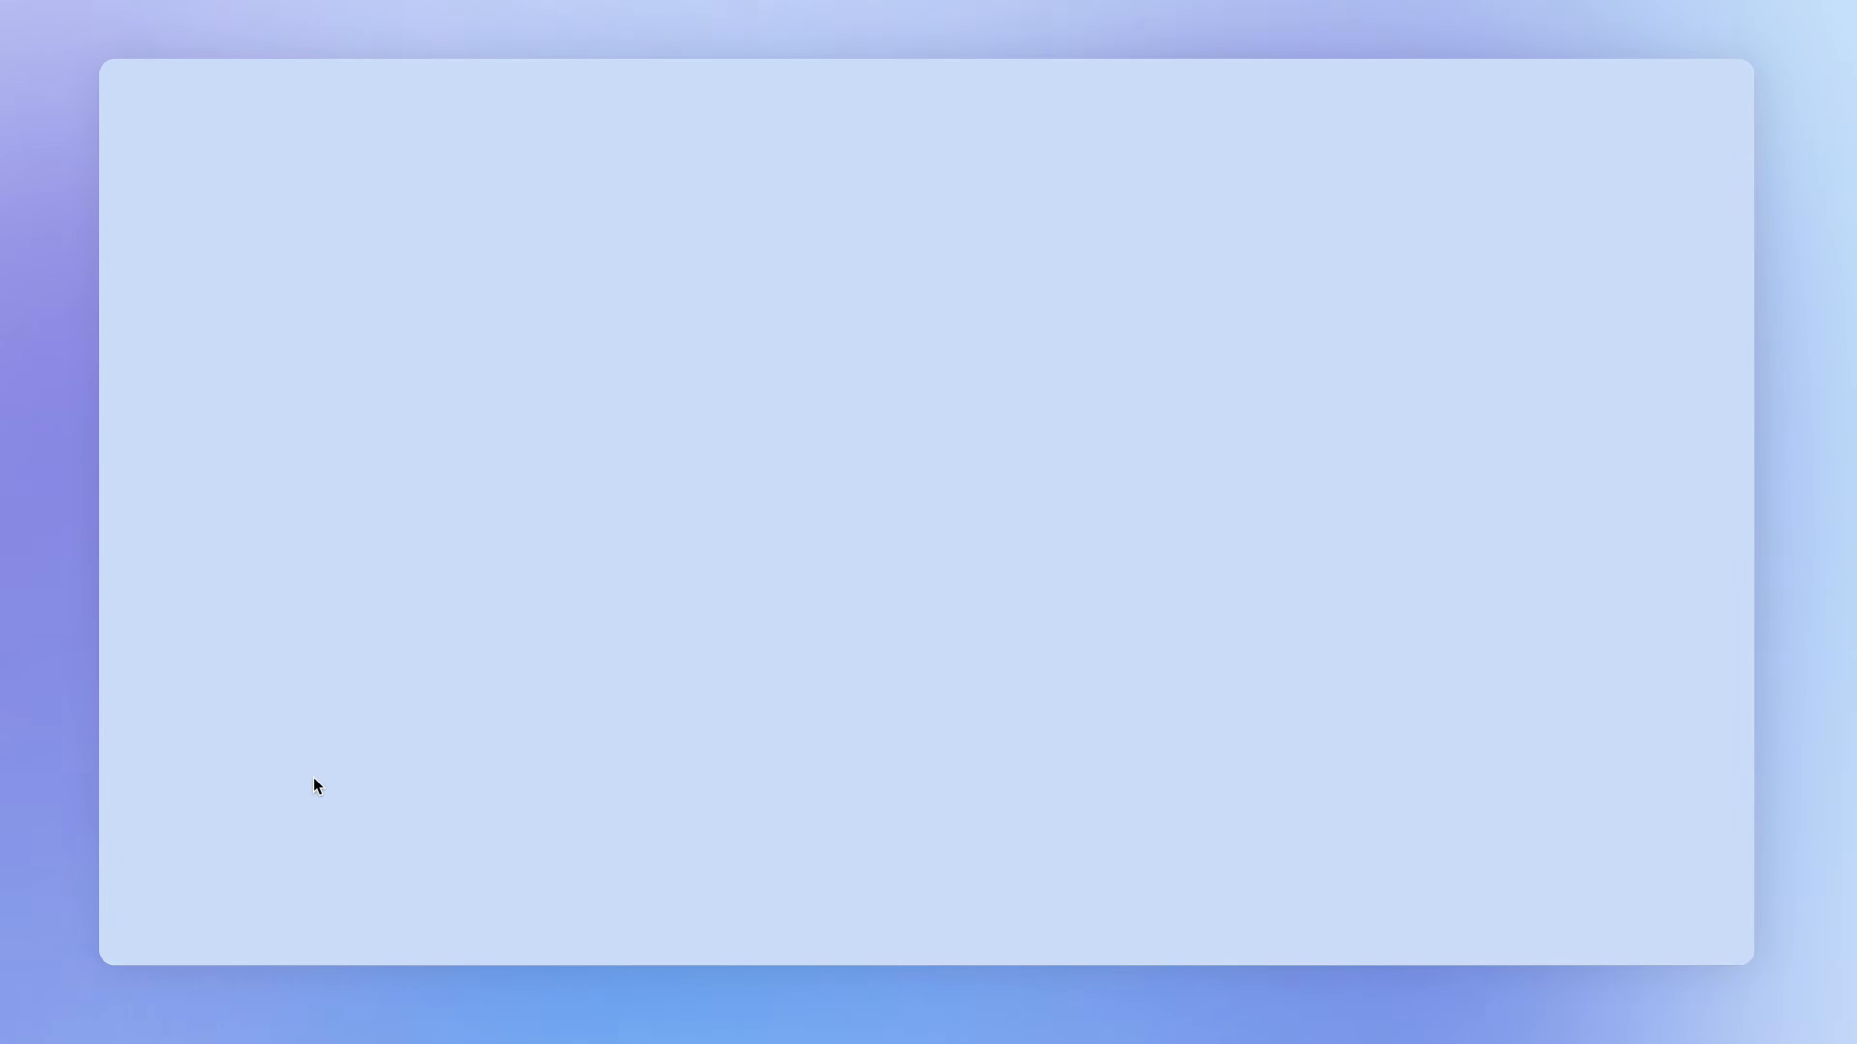
click(832, 349)
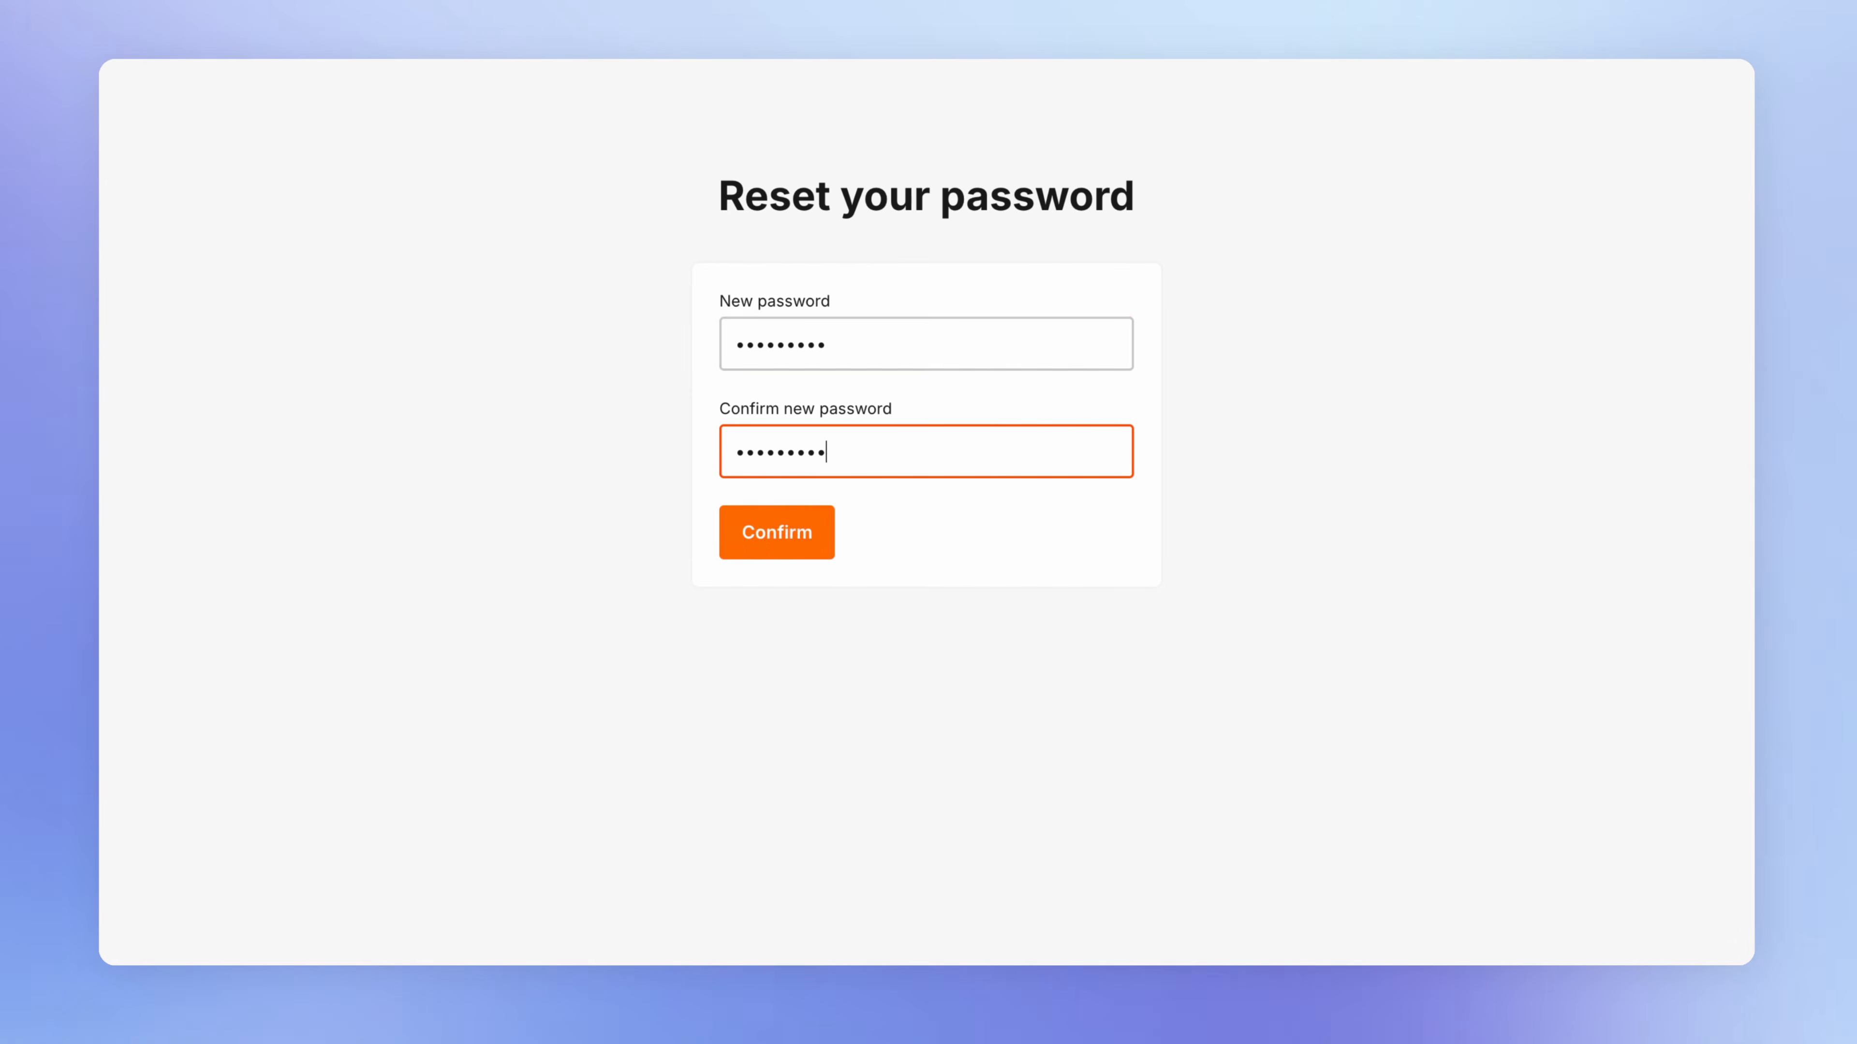
click(798, 540)
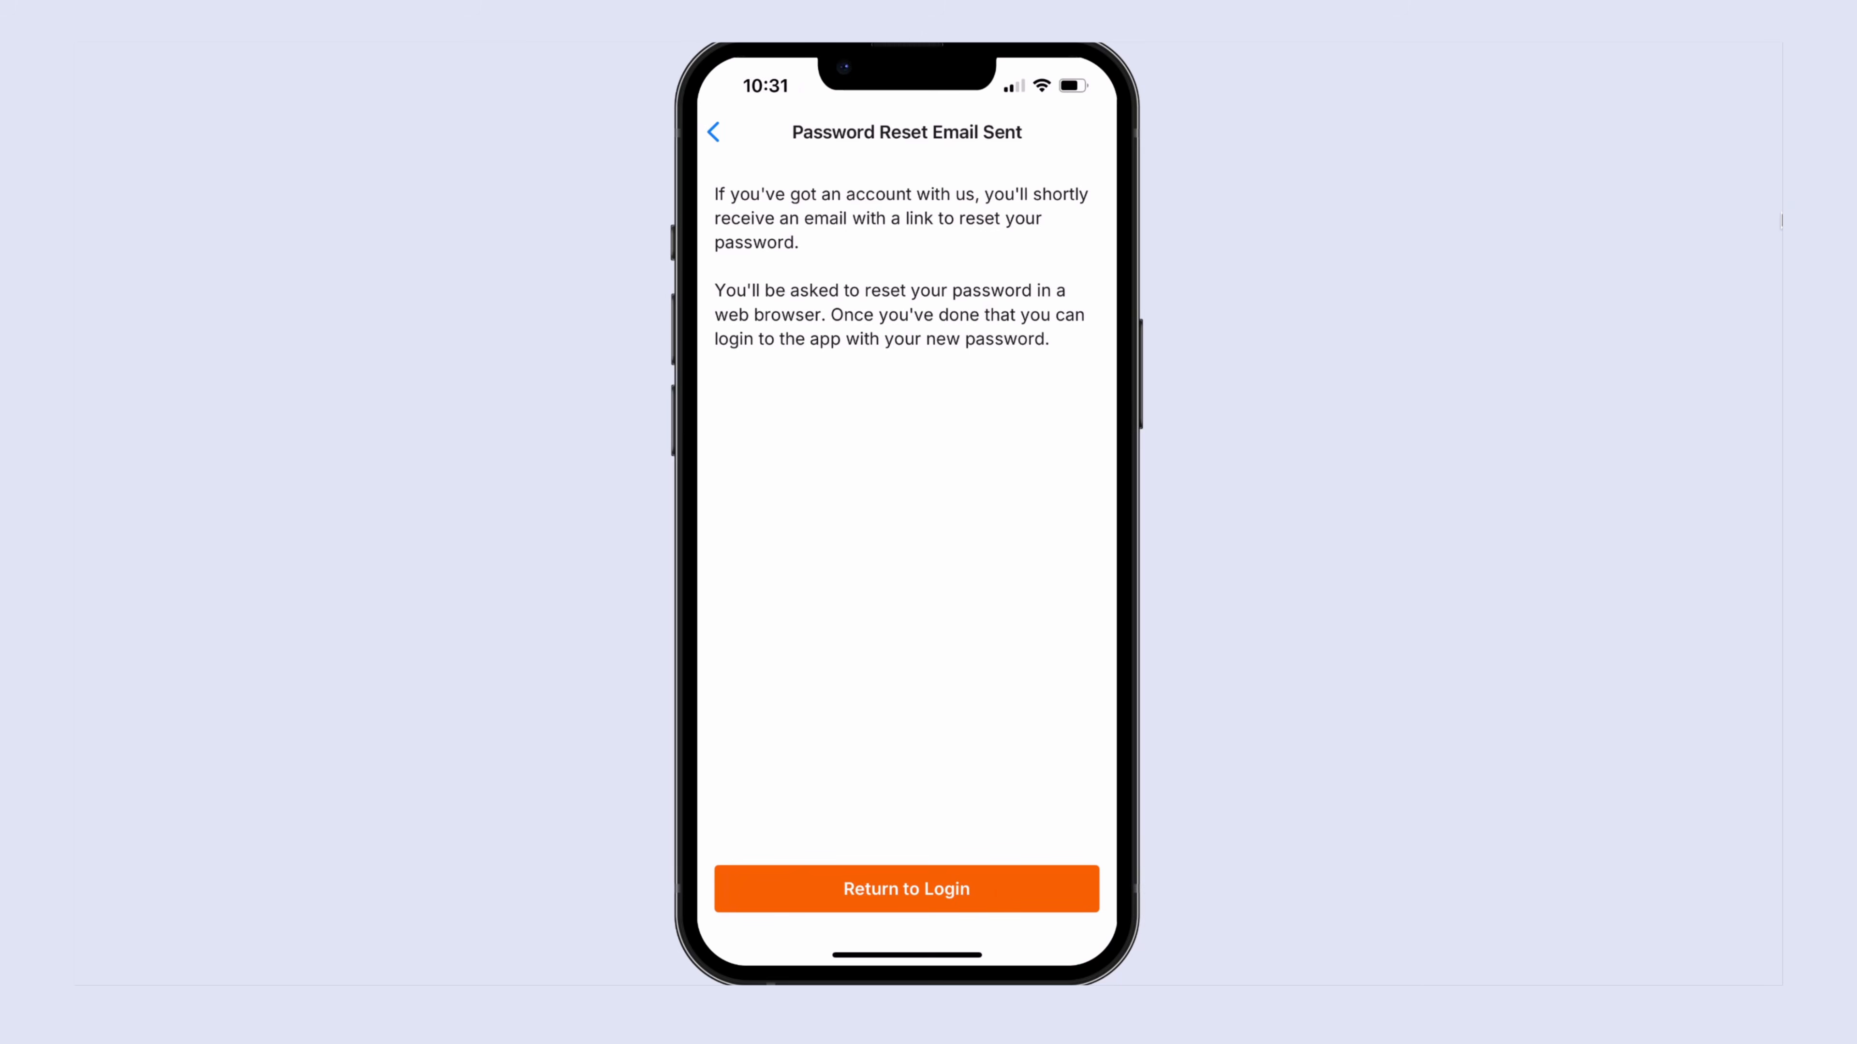
Return to the login screen from the mobile app's Password Reset Email Sent view
click(906, 889)
click(906, 230)
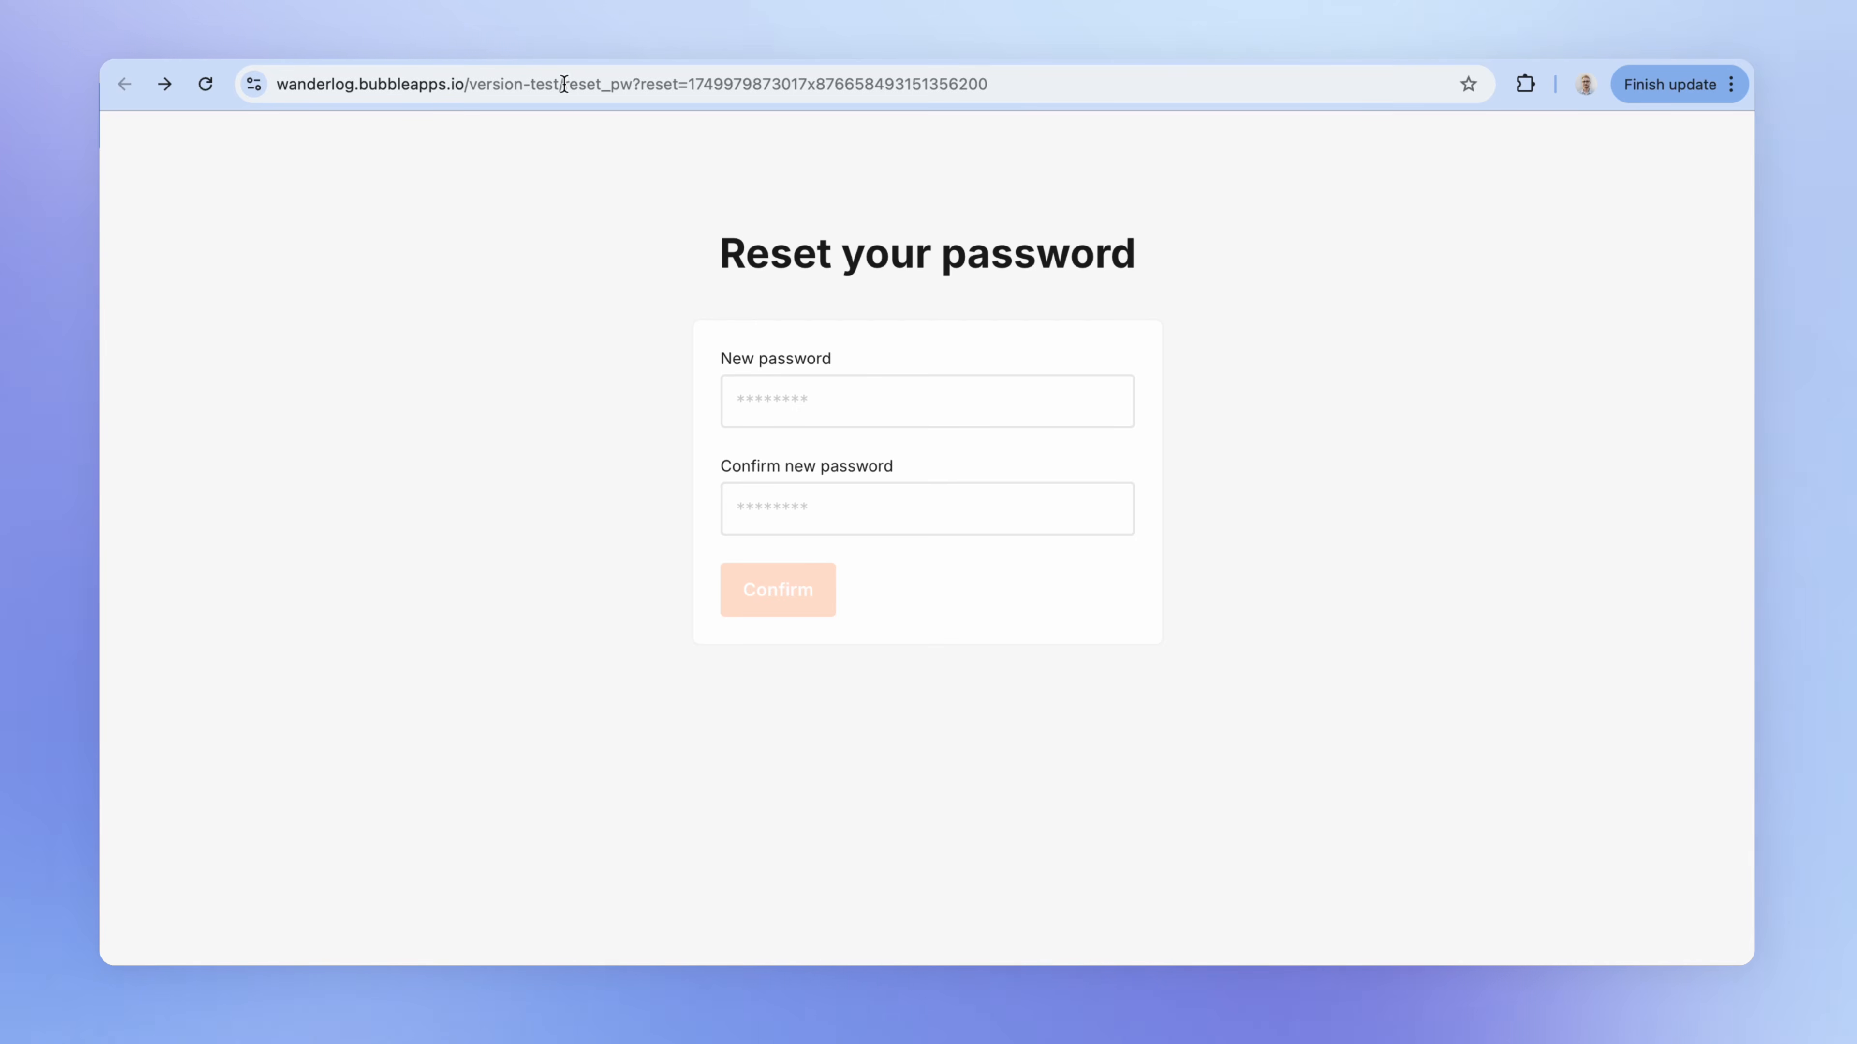
Replace wanderlog.bubbleapps.io/version-test with wanderlog.com in the reset page's web address
click(278, 84)
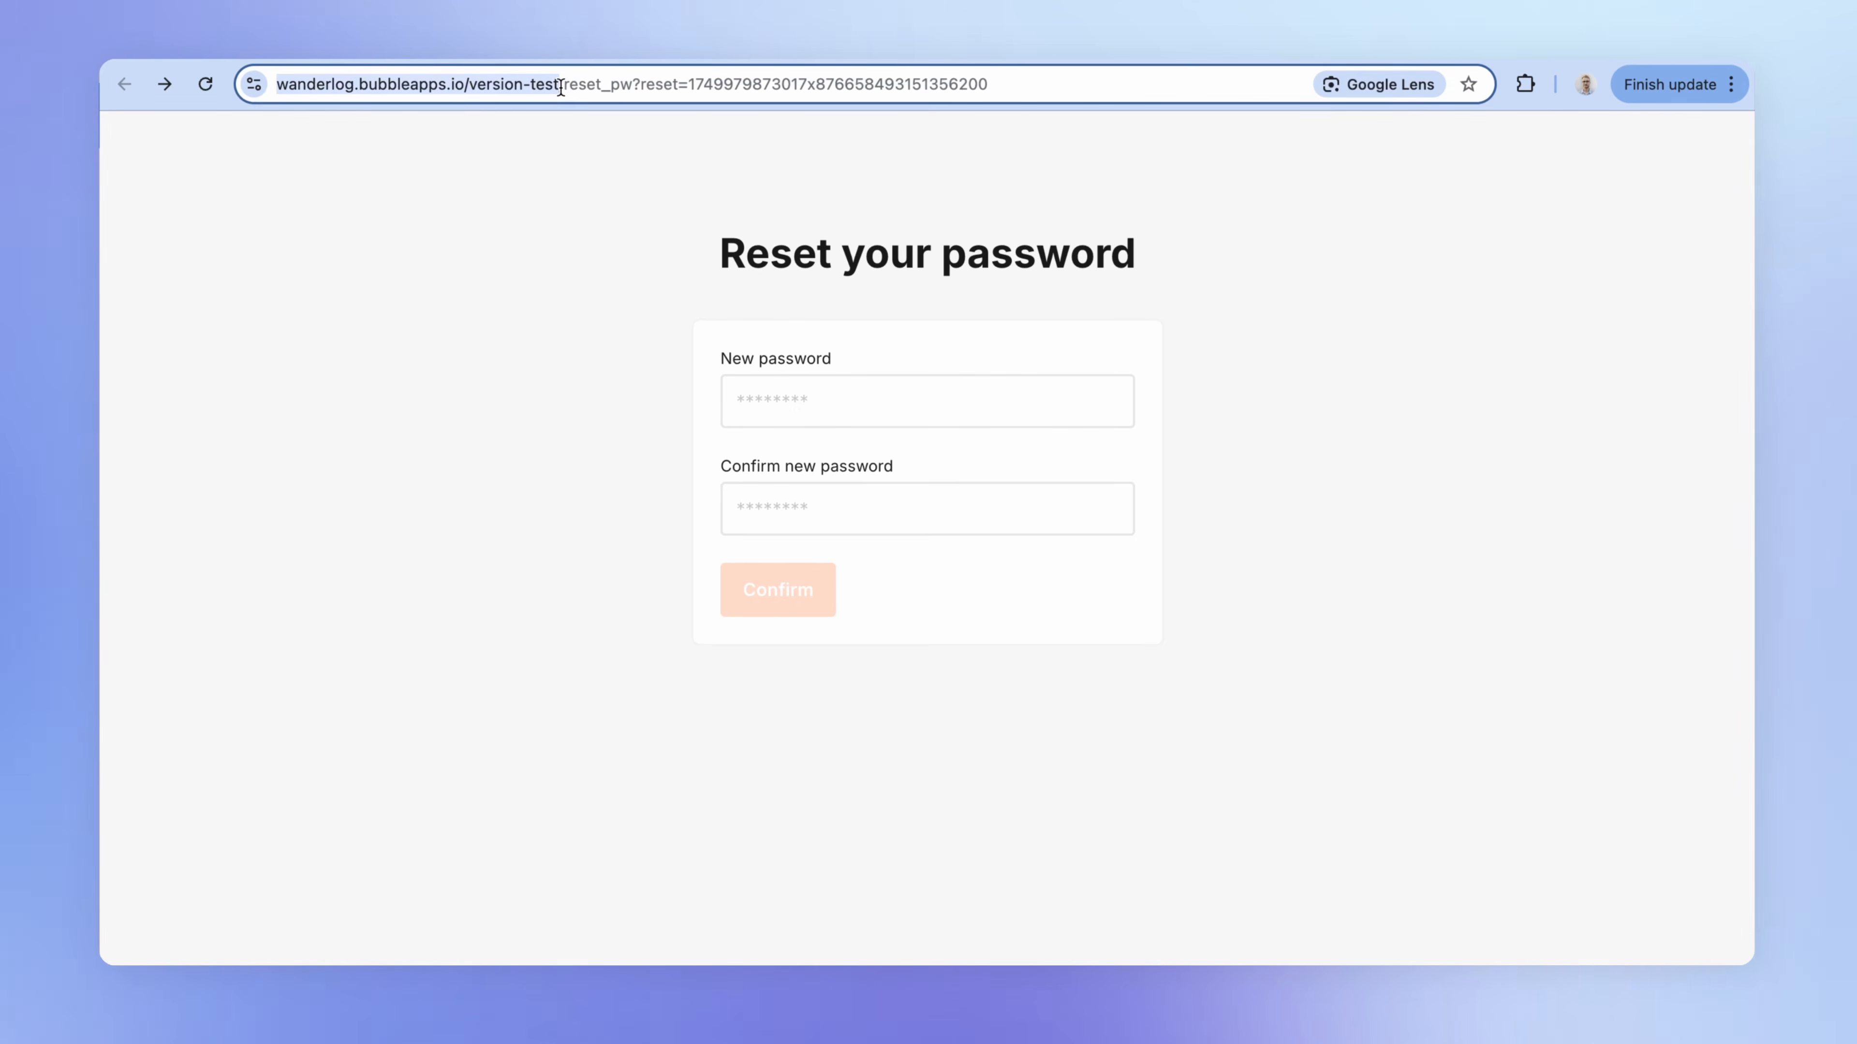
text(wander)
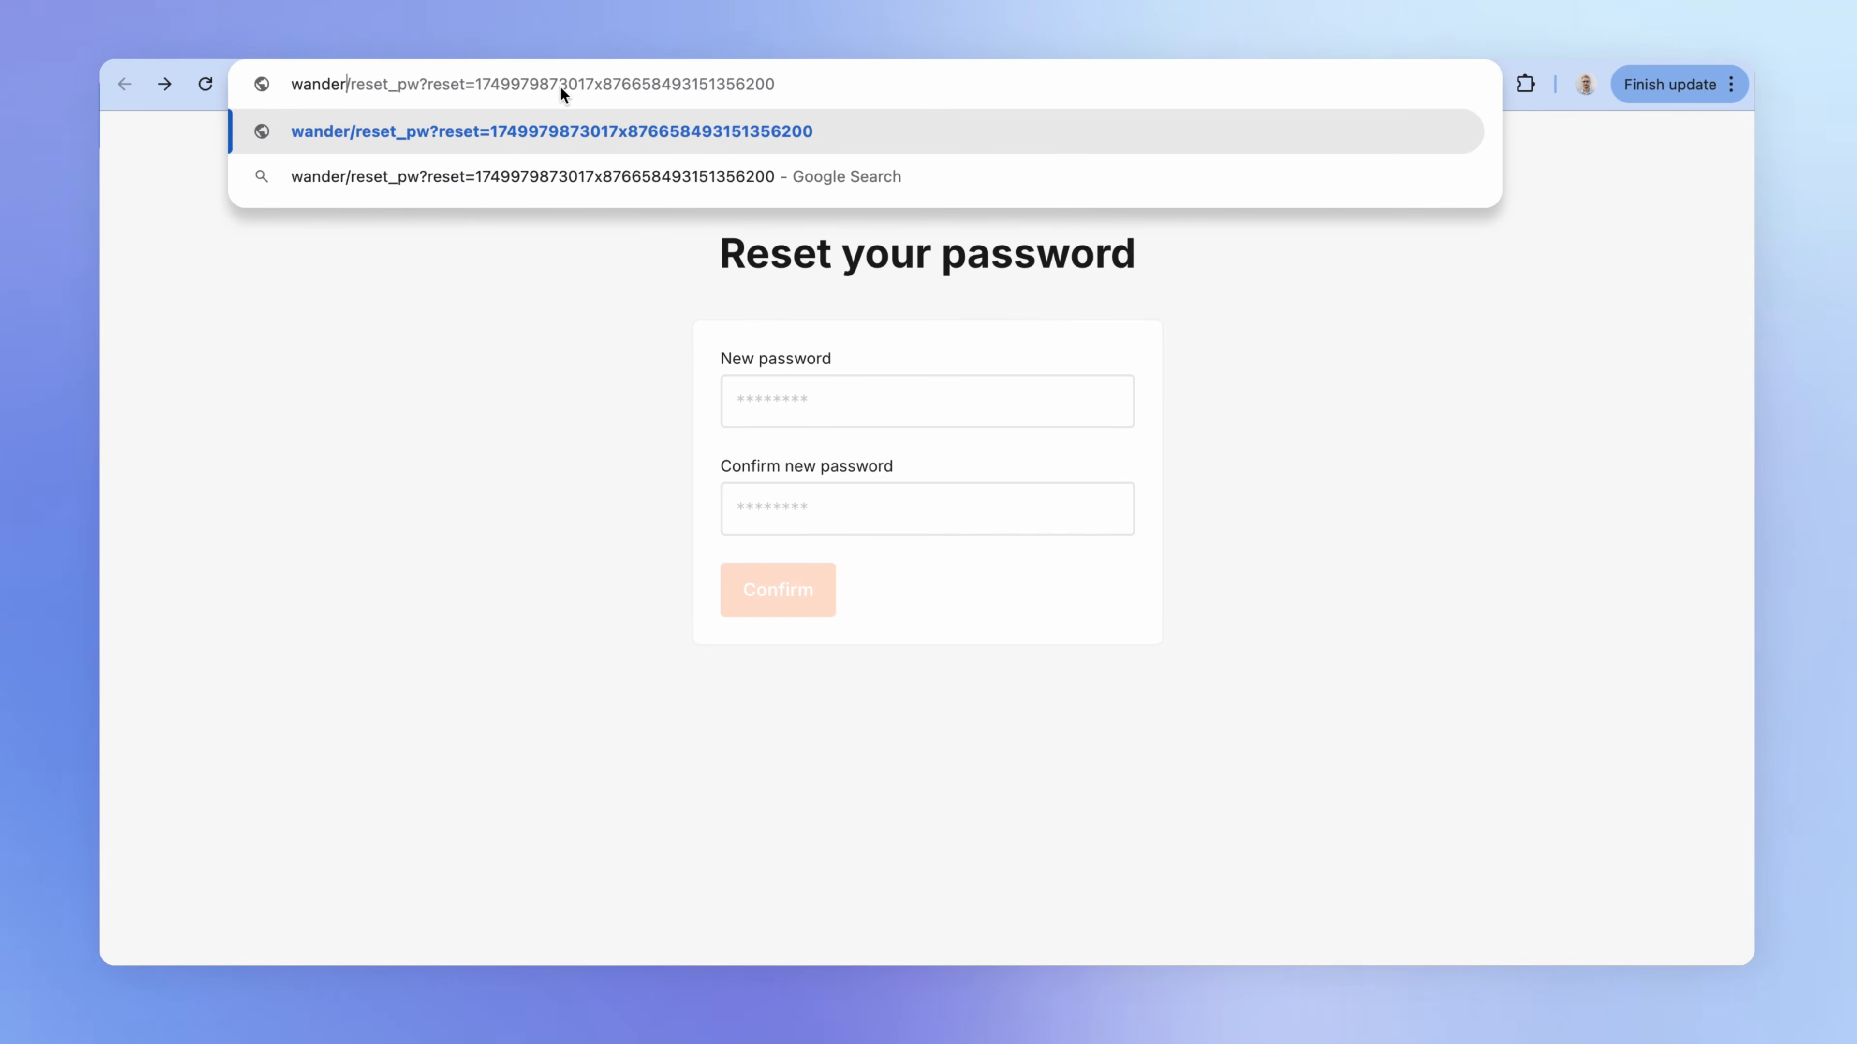
text(log.com)
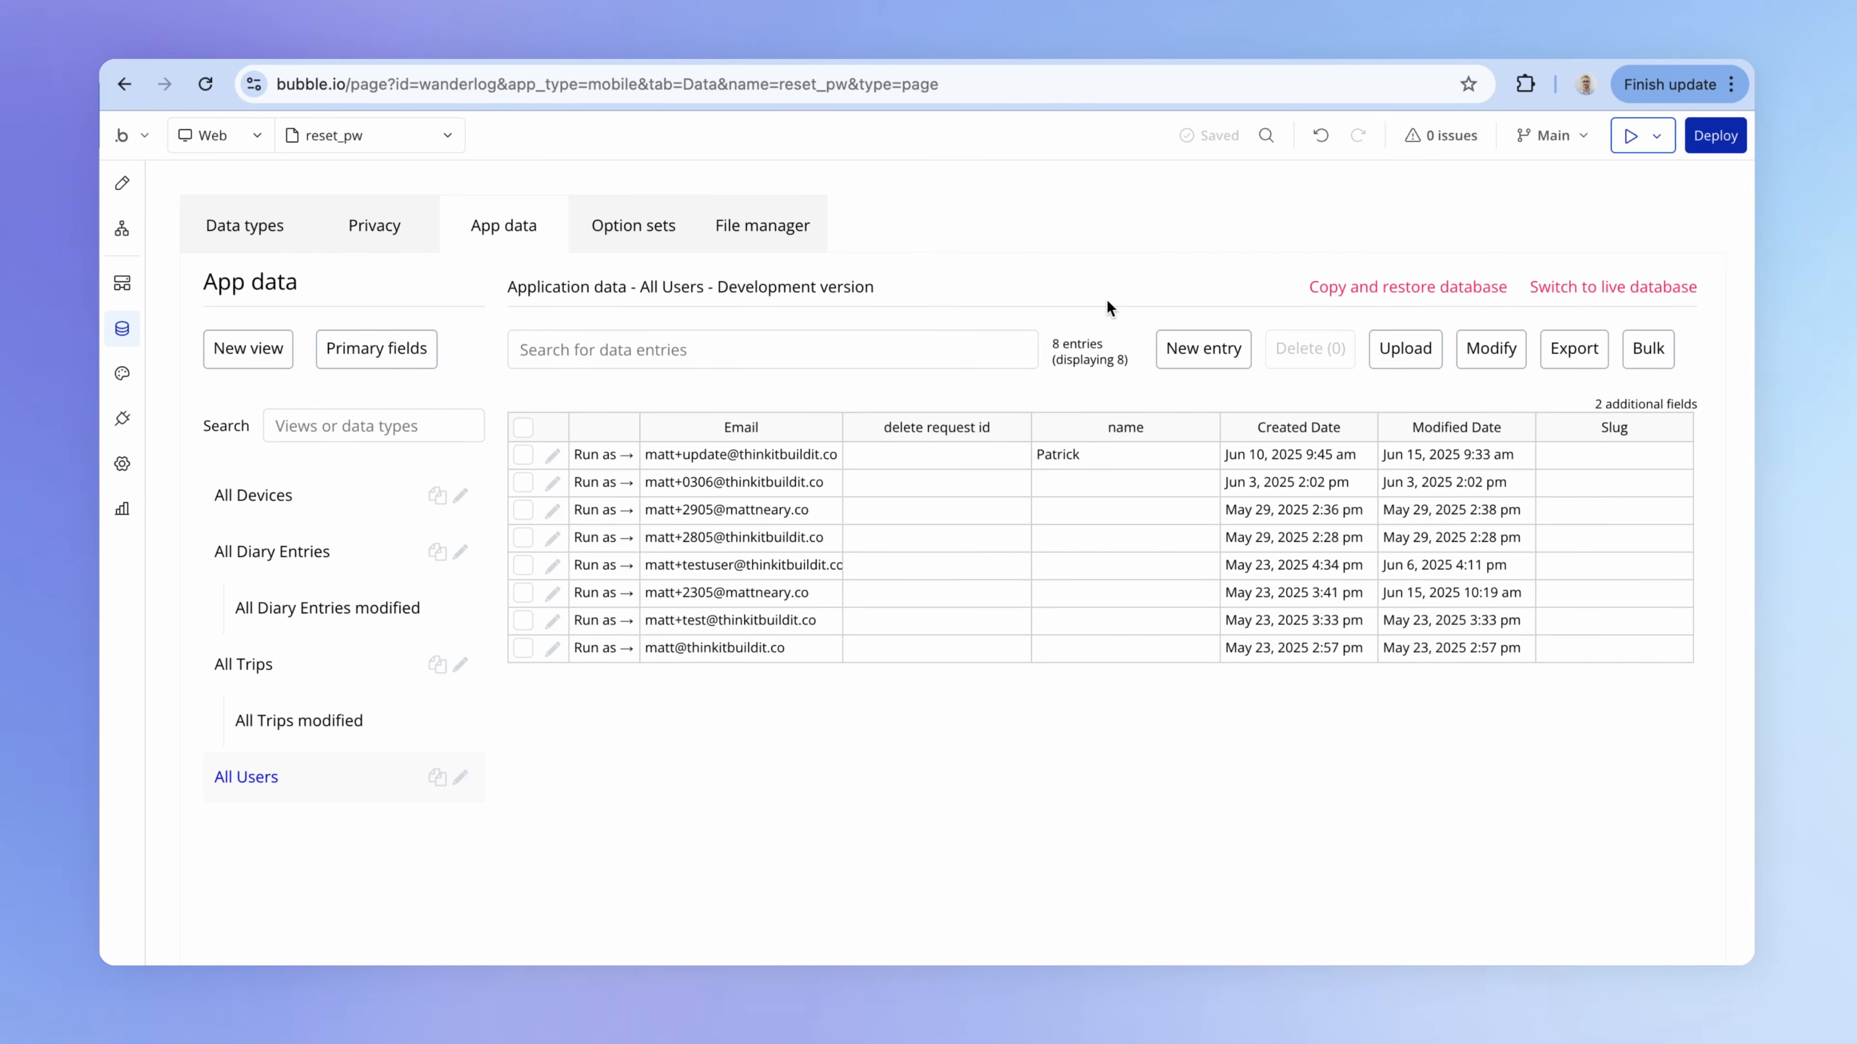
Compare the user entries in the development database with those in the live database
mouse_move(799, 646)
mouse_down()
mouse_move(796, 457)
mouse_move(763, 586)
mouse_move(775, 622)
mouse_up()
drag(814, 455, 805, 737)
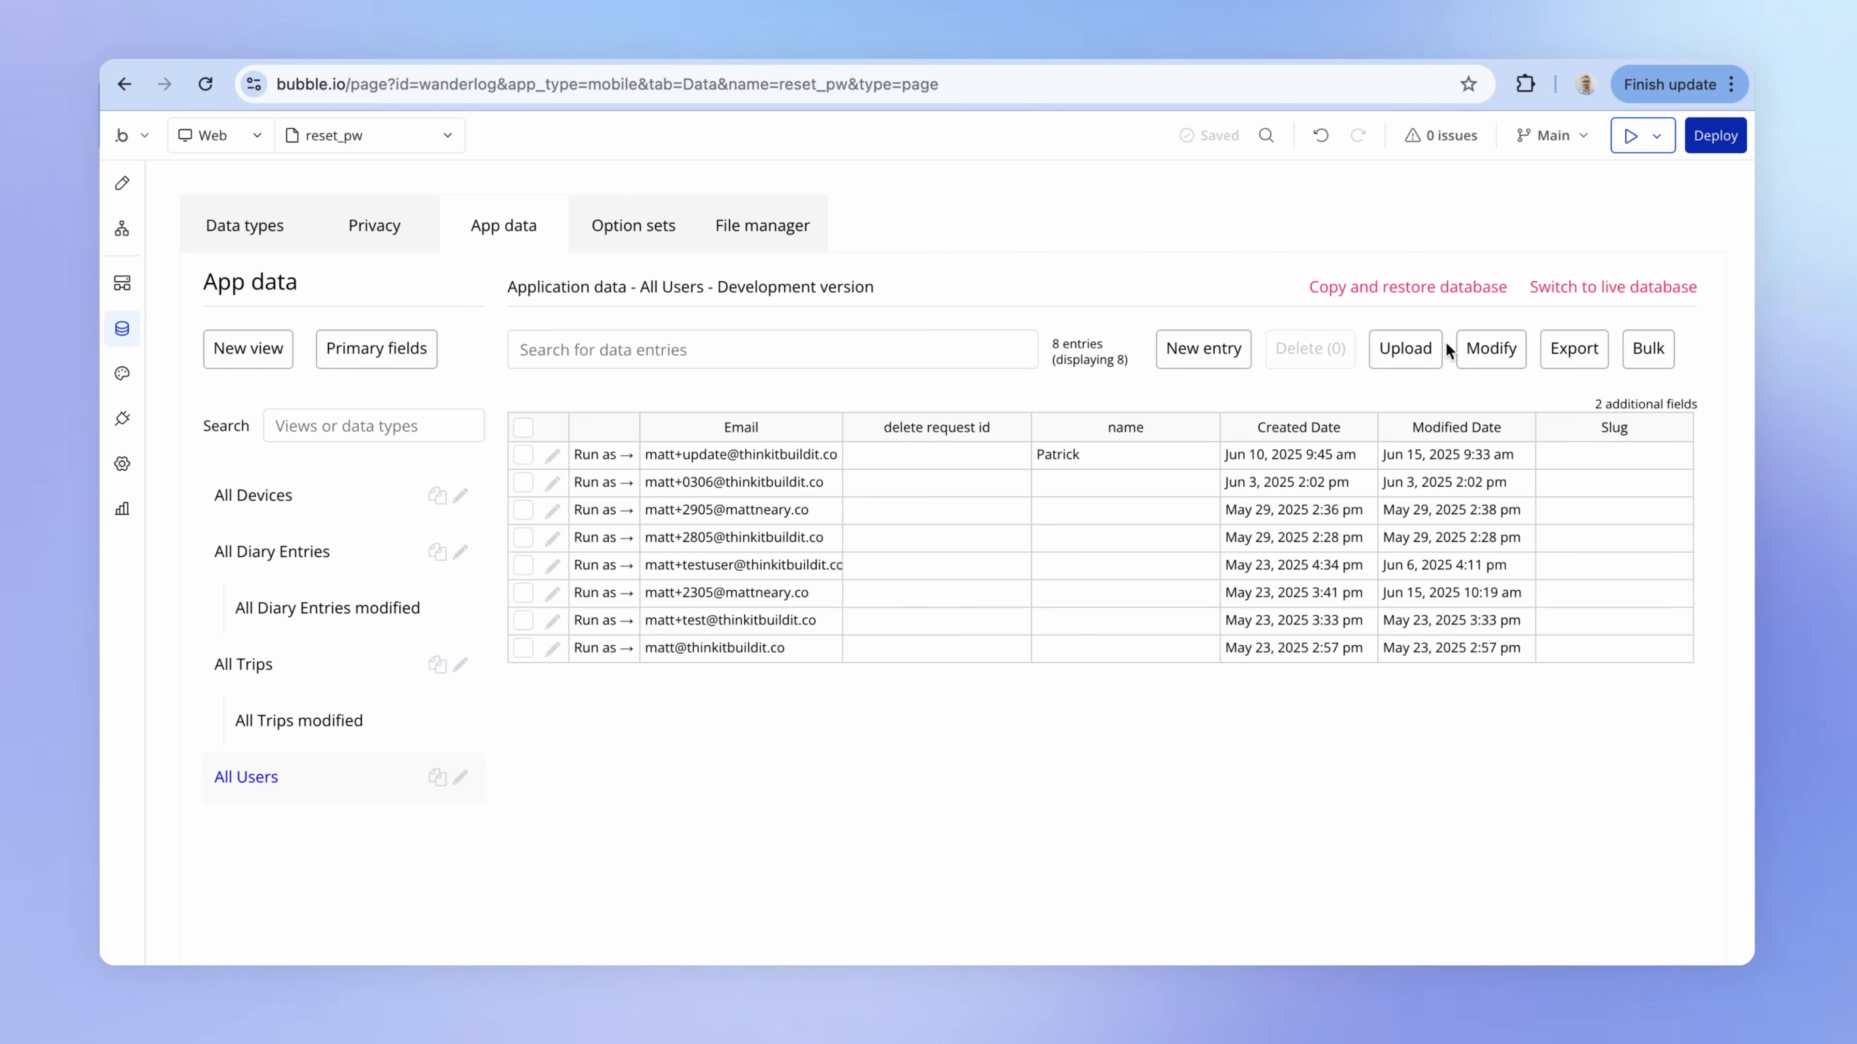
click(1651, 292)
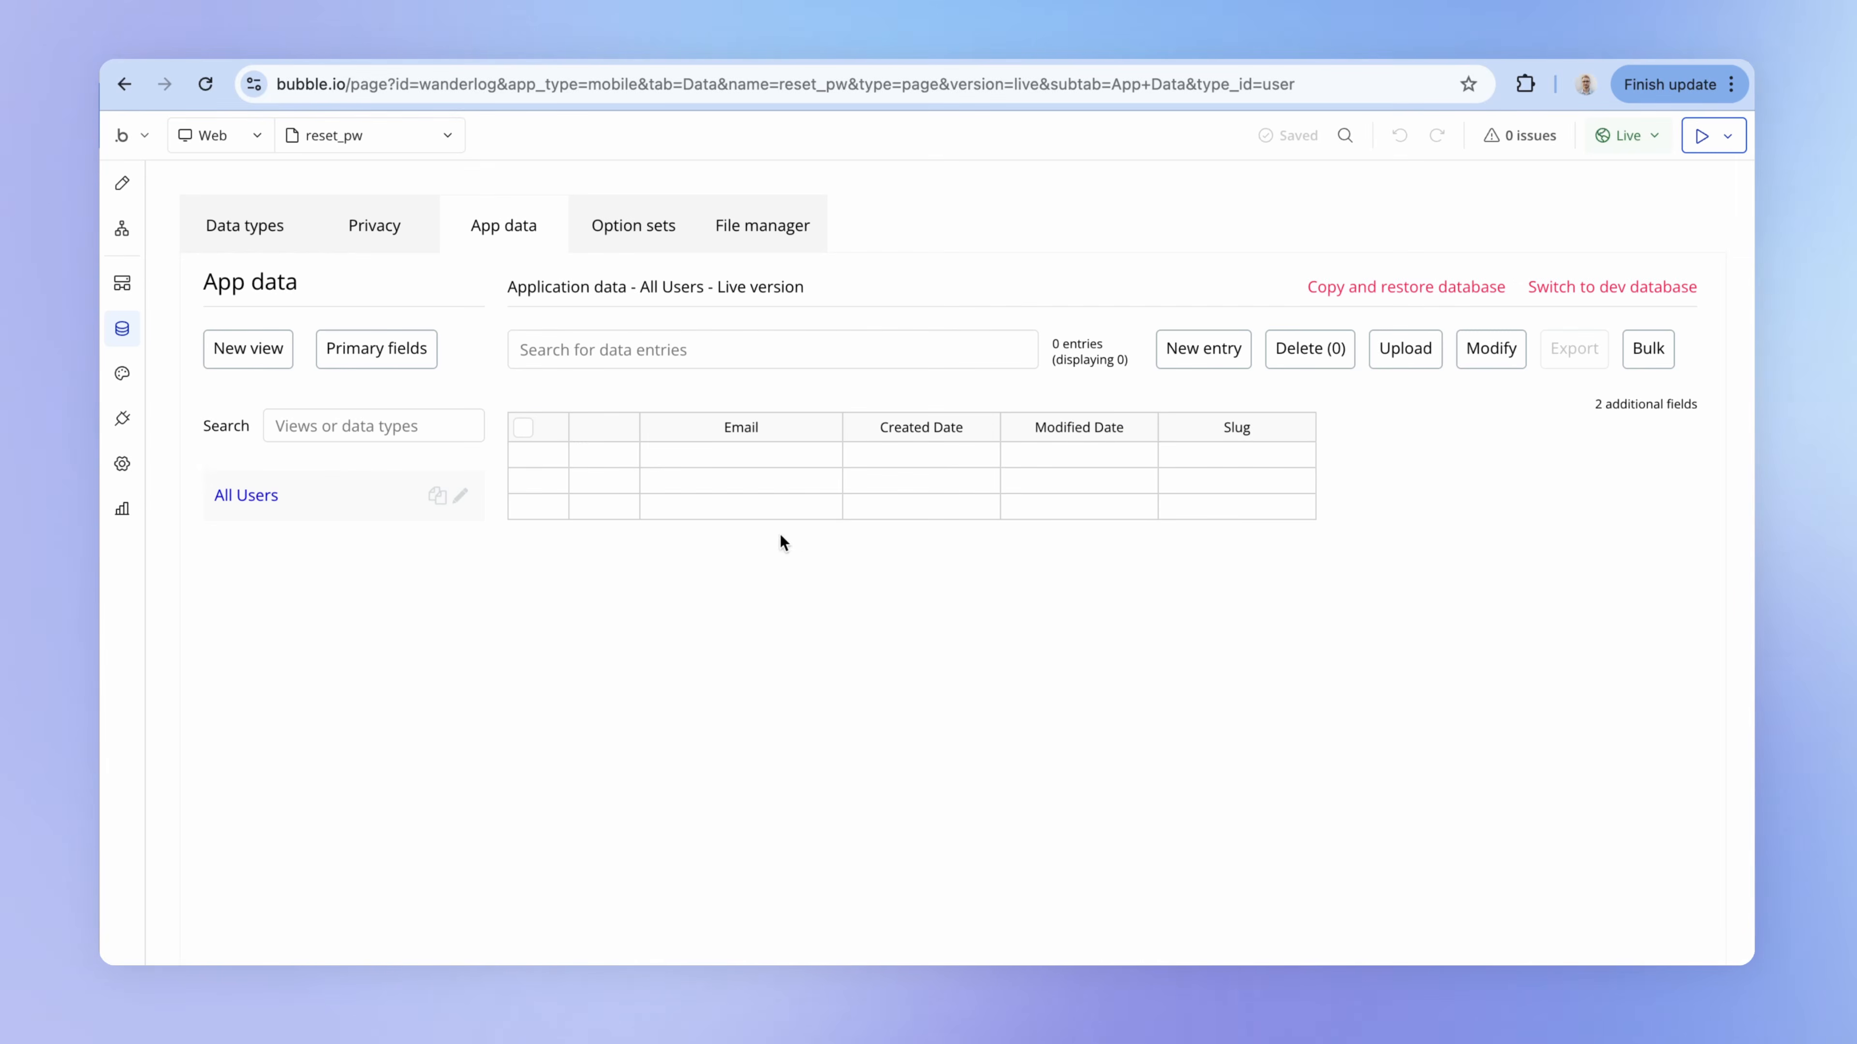
drag(729, 448, 722, 513)
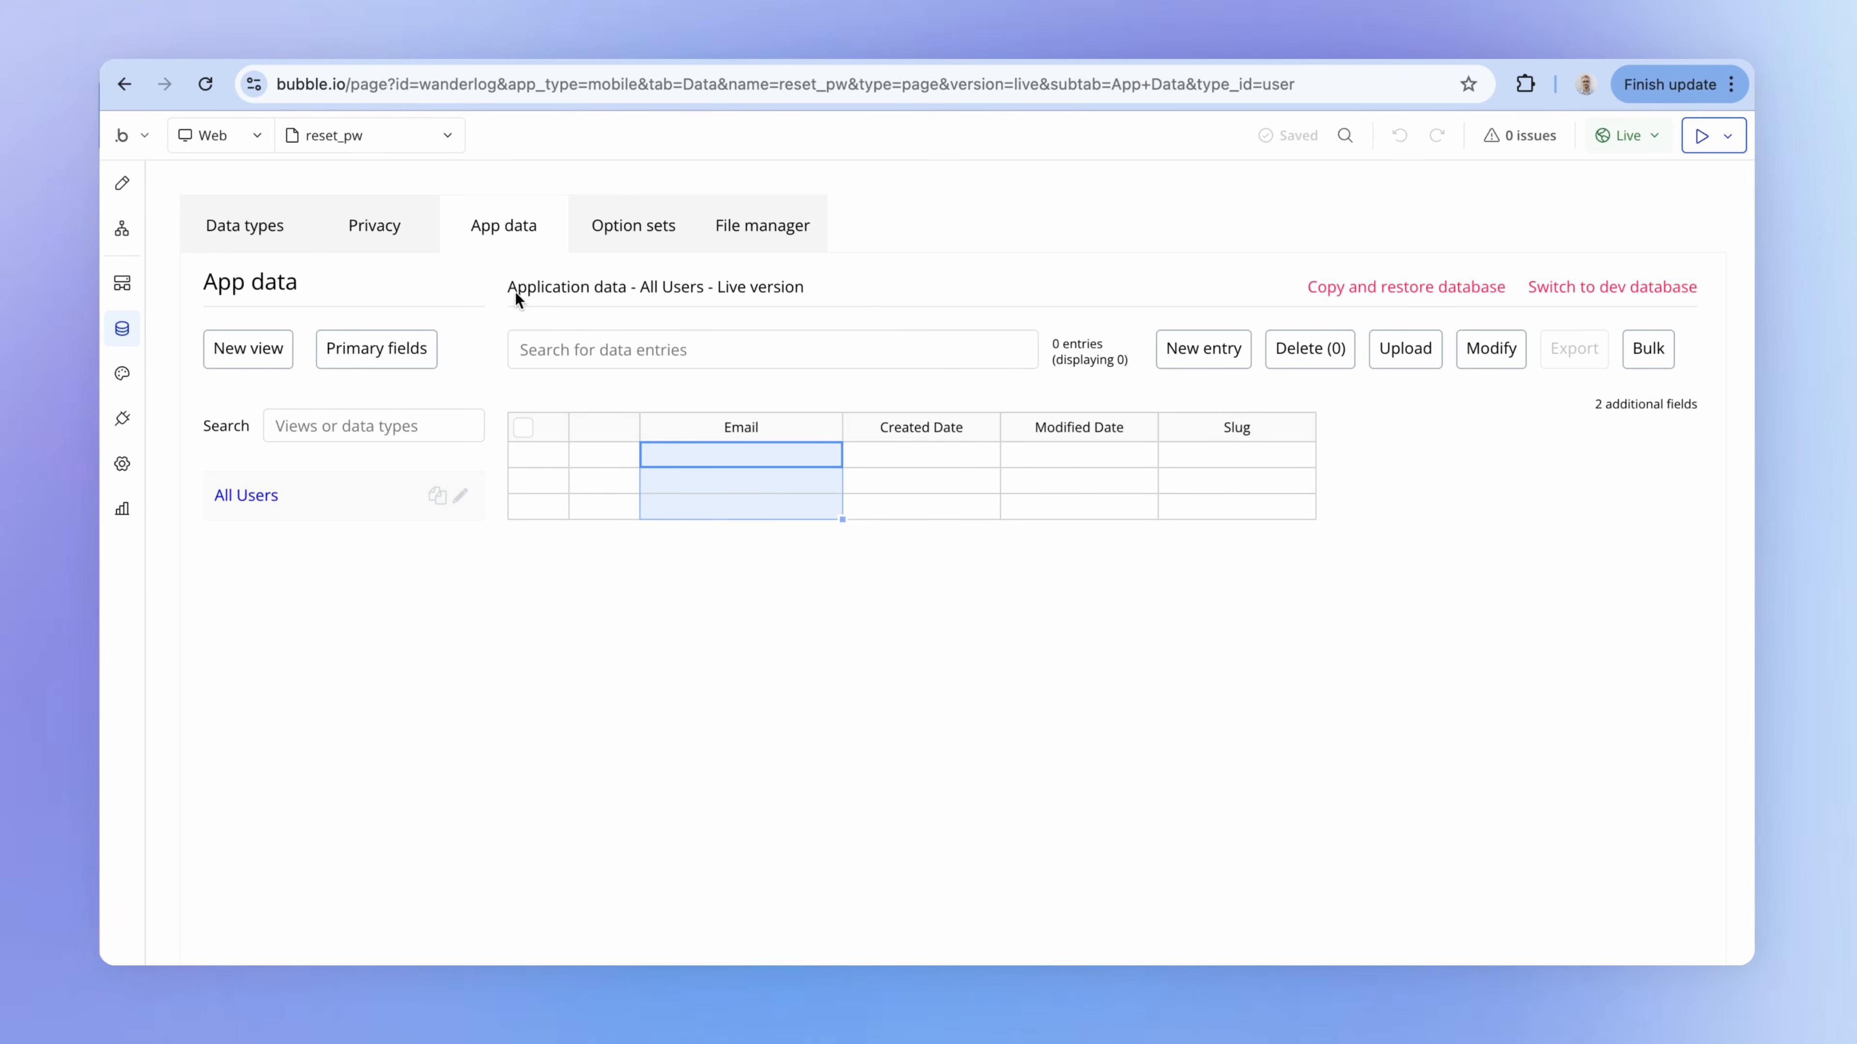
click(243, 139)
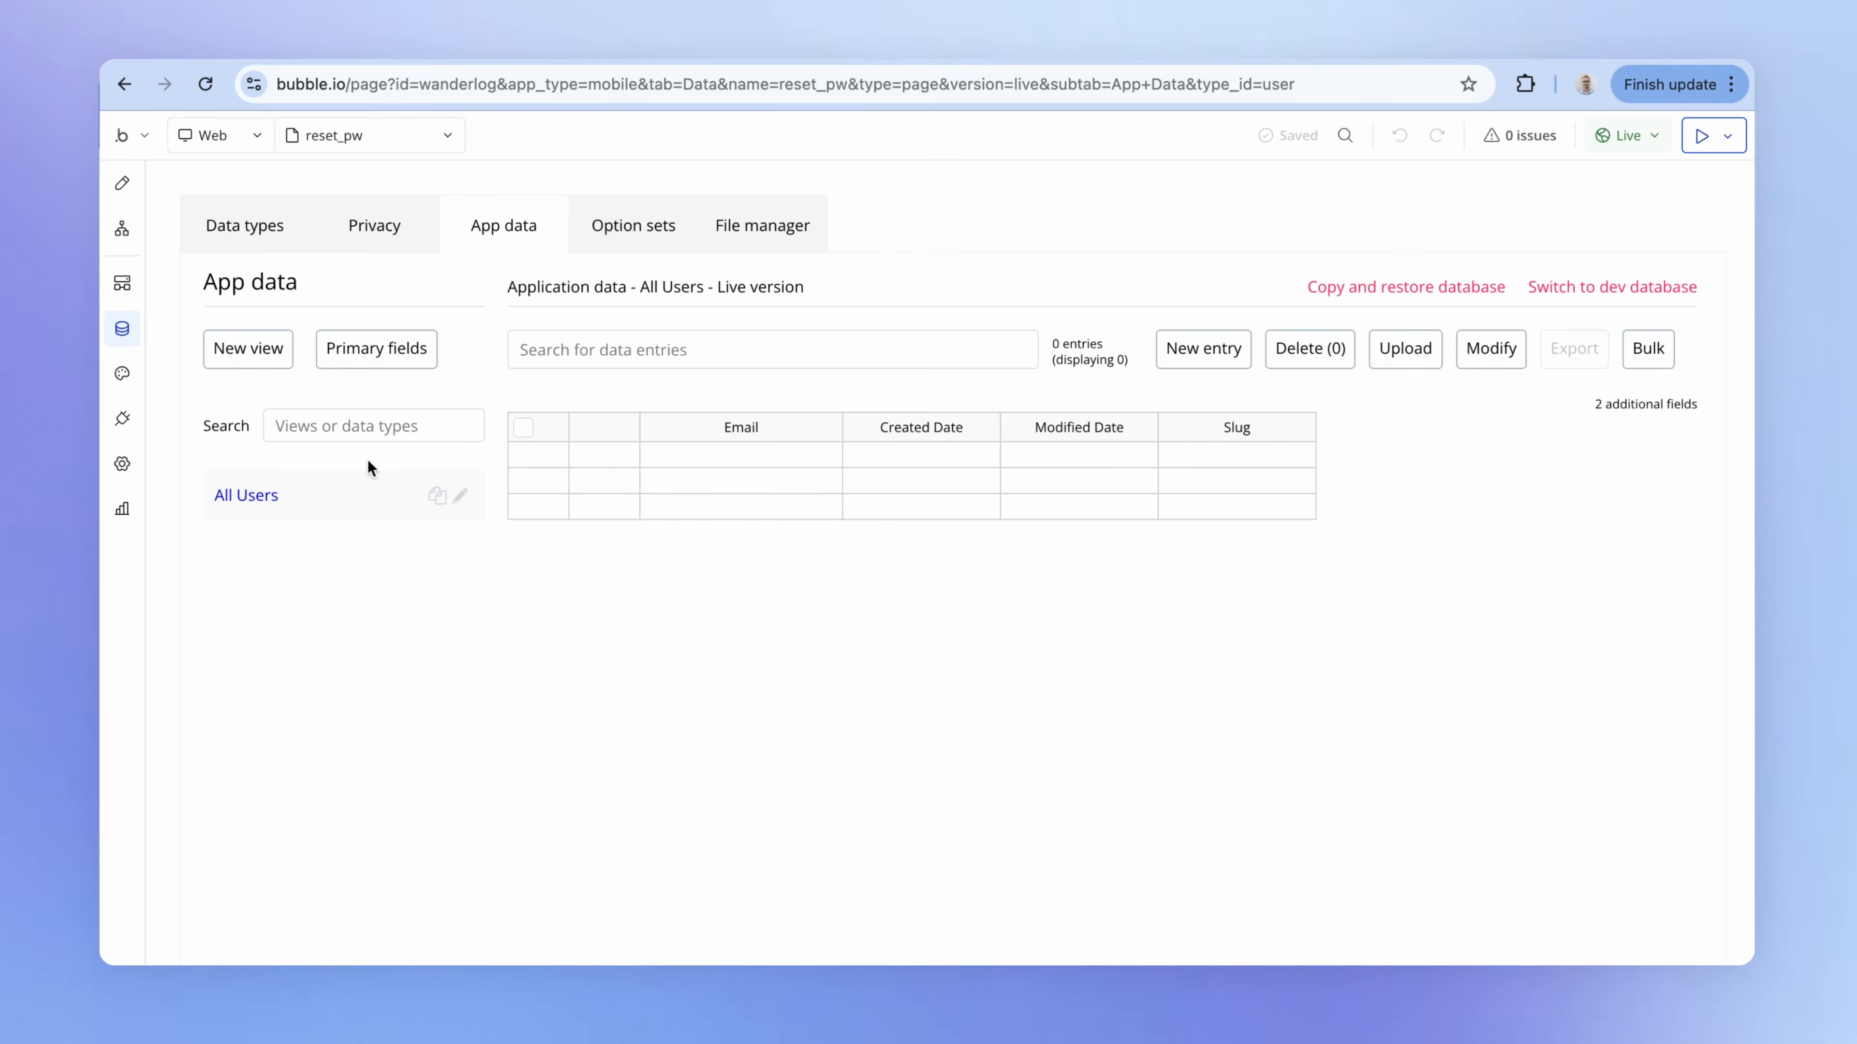
click(261, 241)
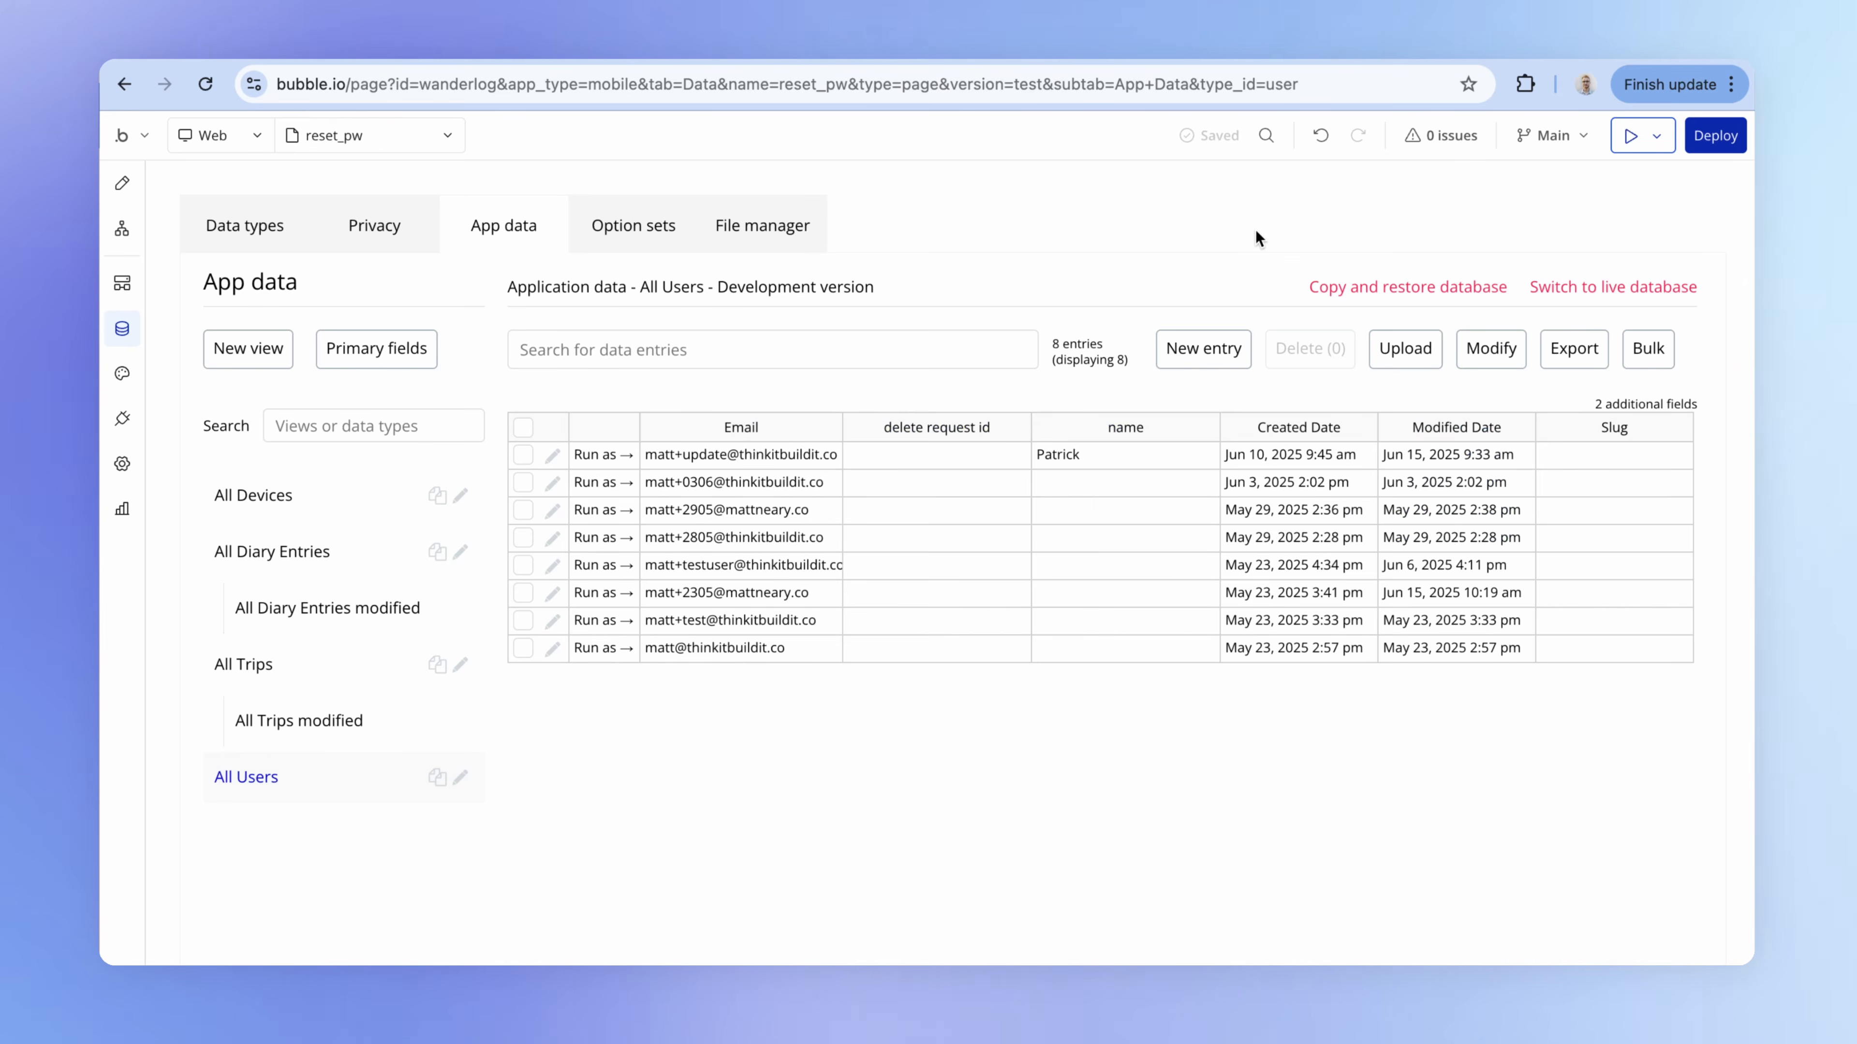
View the Deploy to Live options and close the dialog without deploying
click(1714, 137)
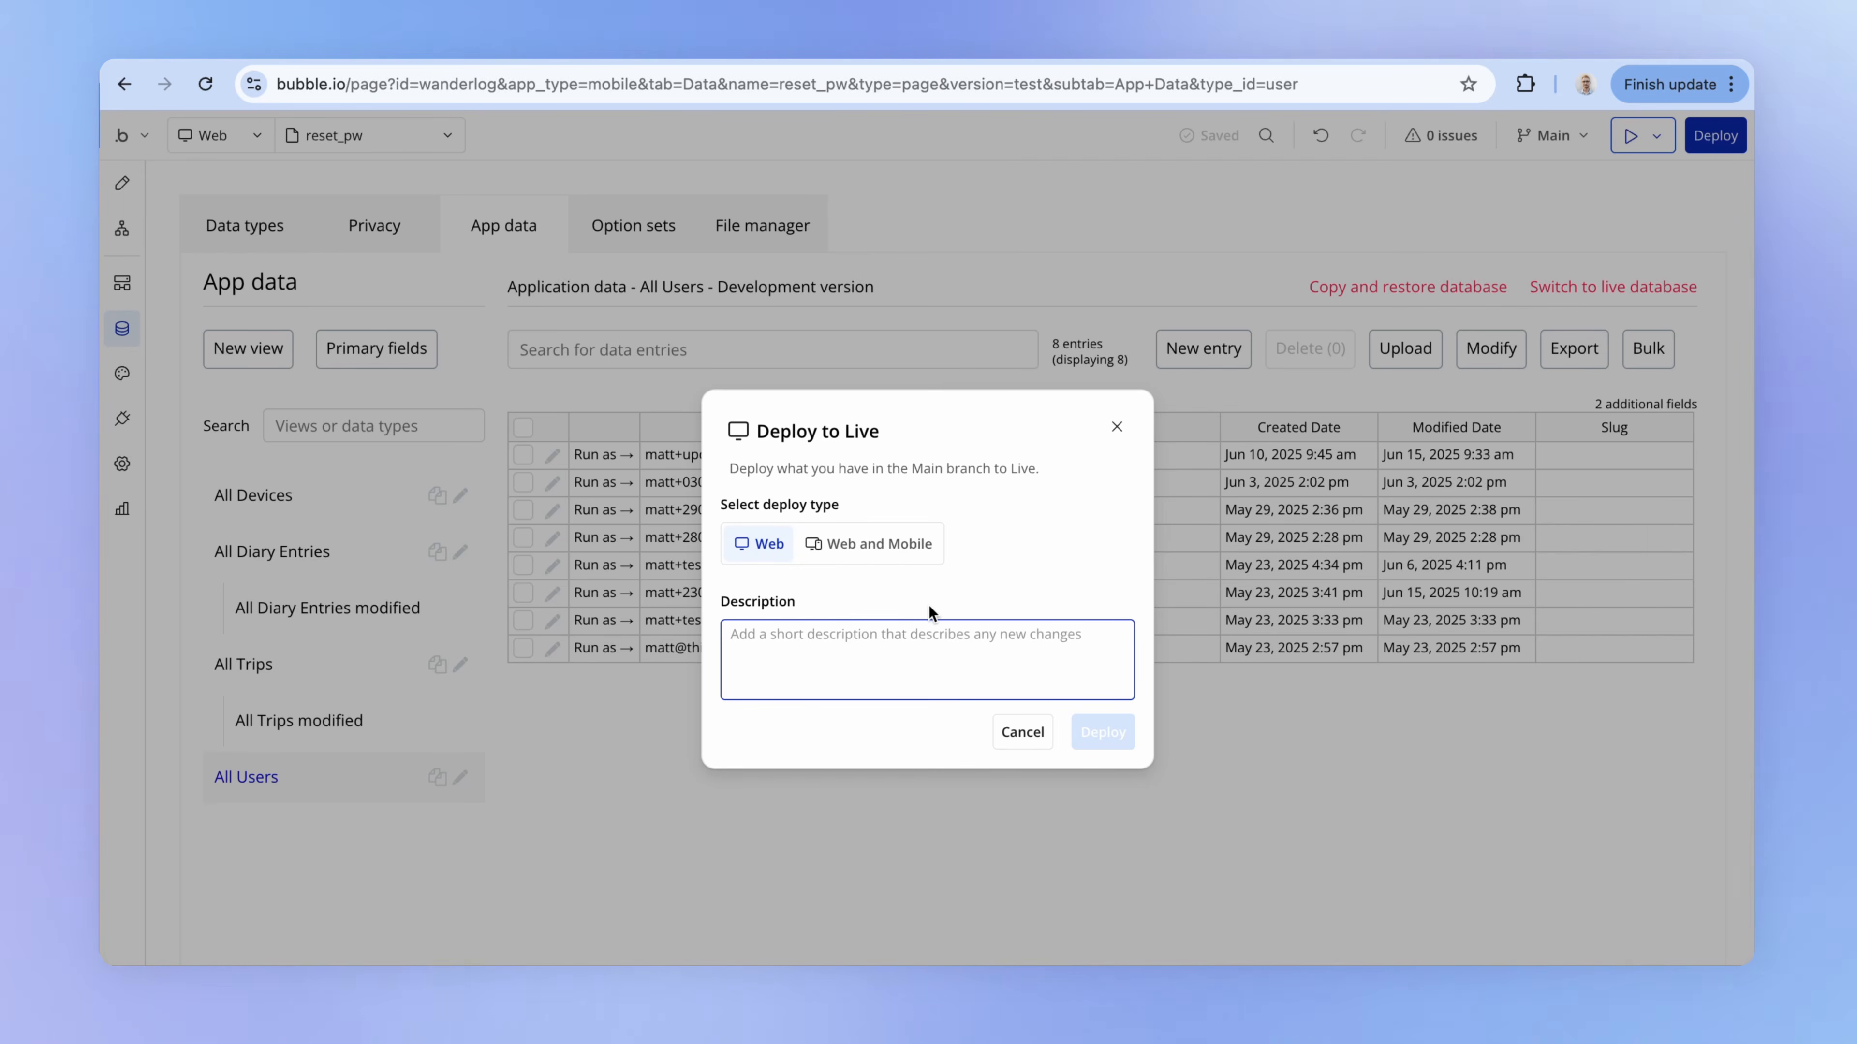
click(1022, 732)
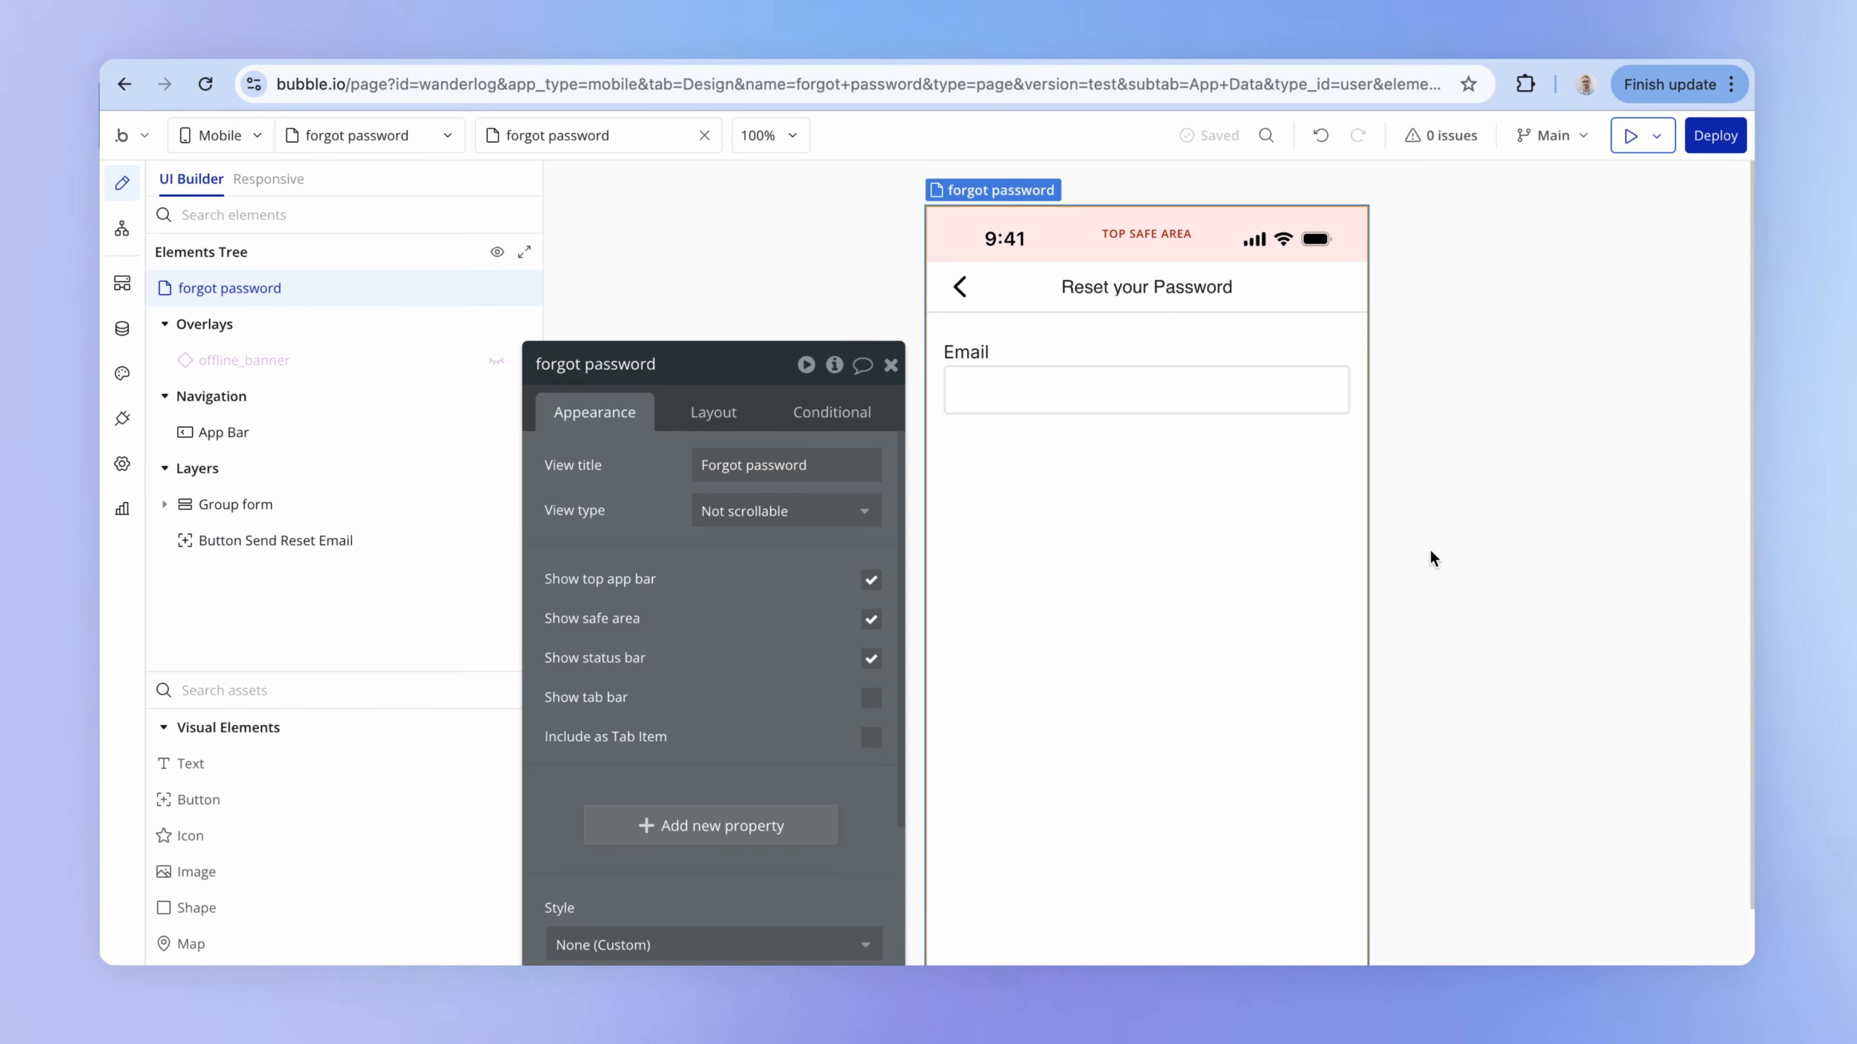
Inspect the Send password reset email action in the Send Reset Email button's workflow on the forgot password view
scroll(1471, 560, down, 3)
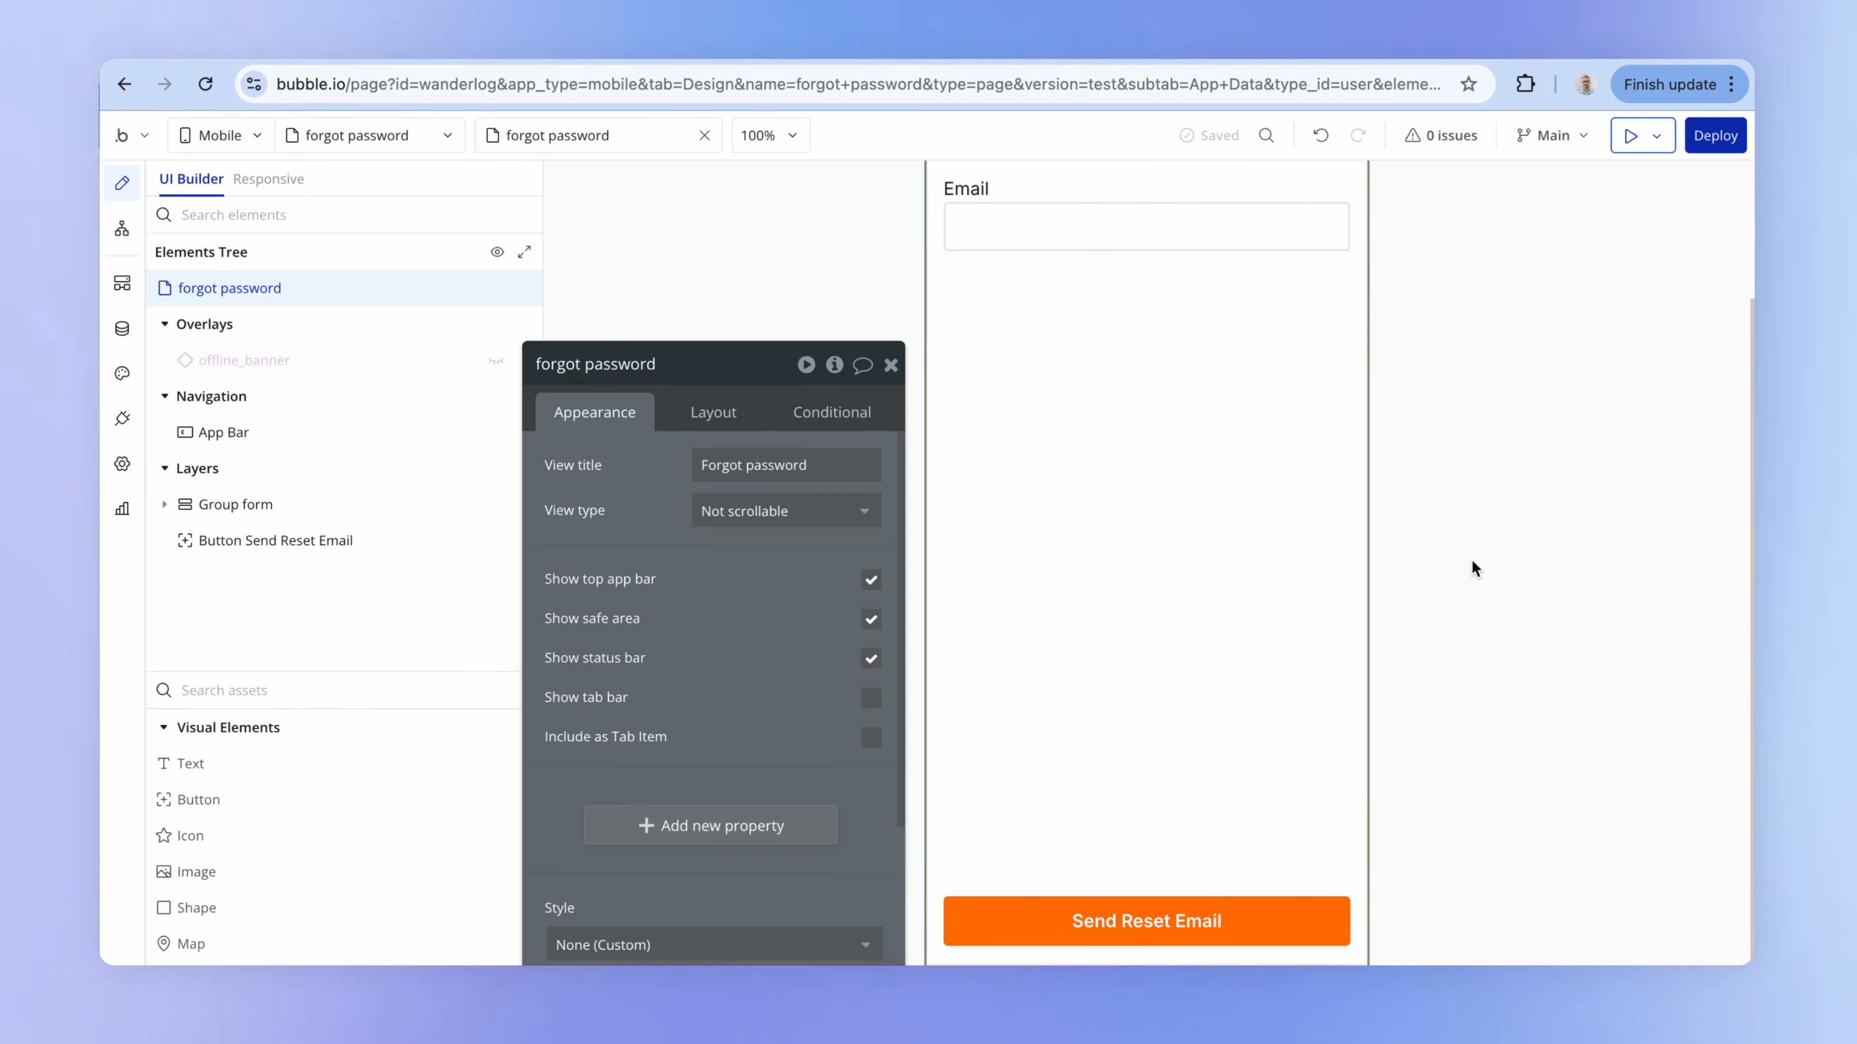
click(1203, 915)
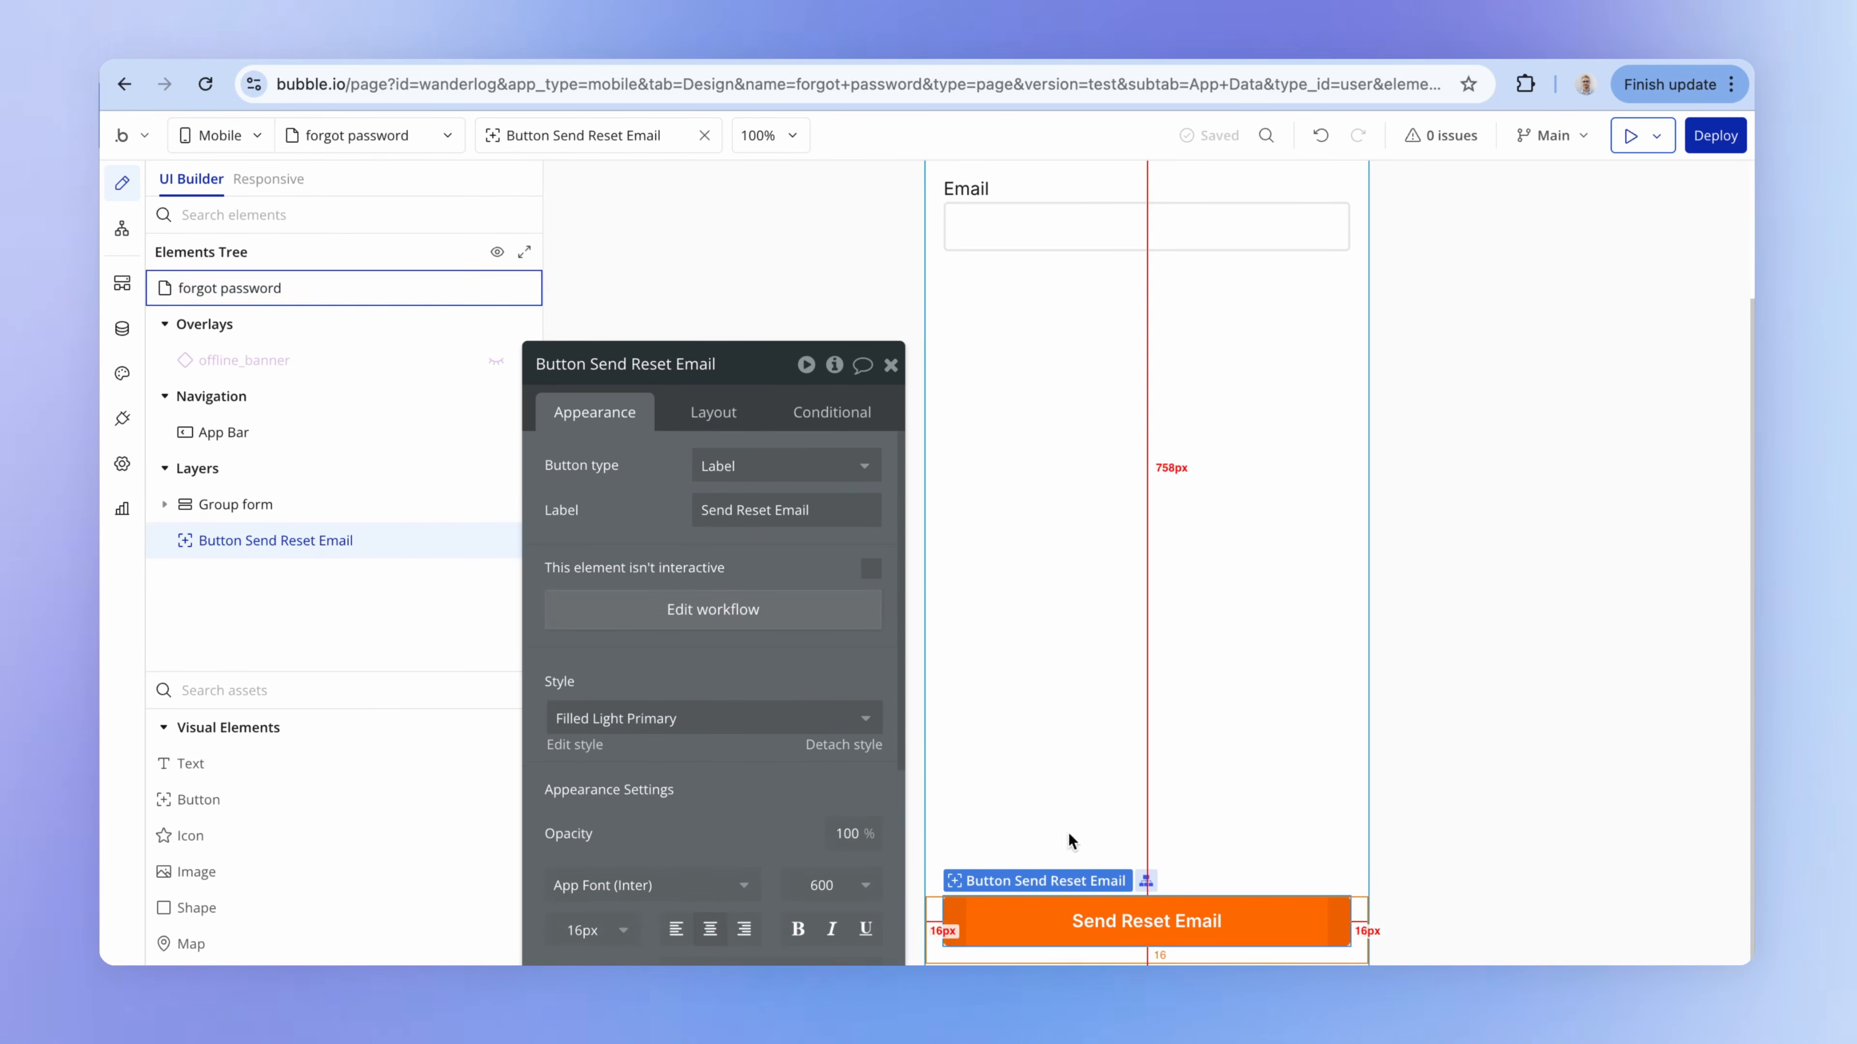
click(851, 627)
click(1184, 372)
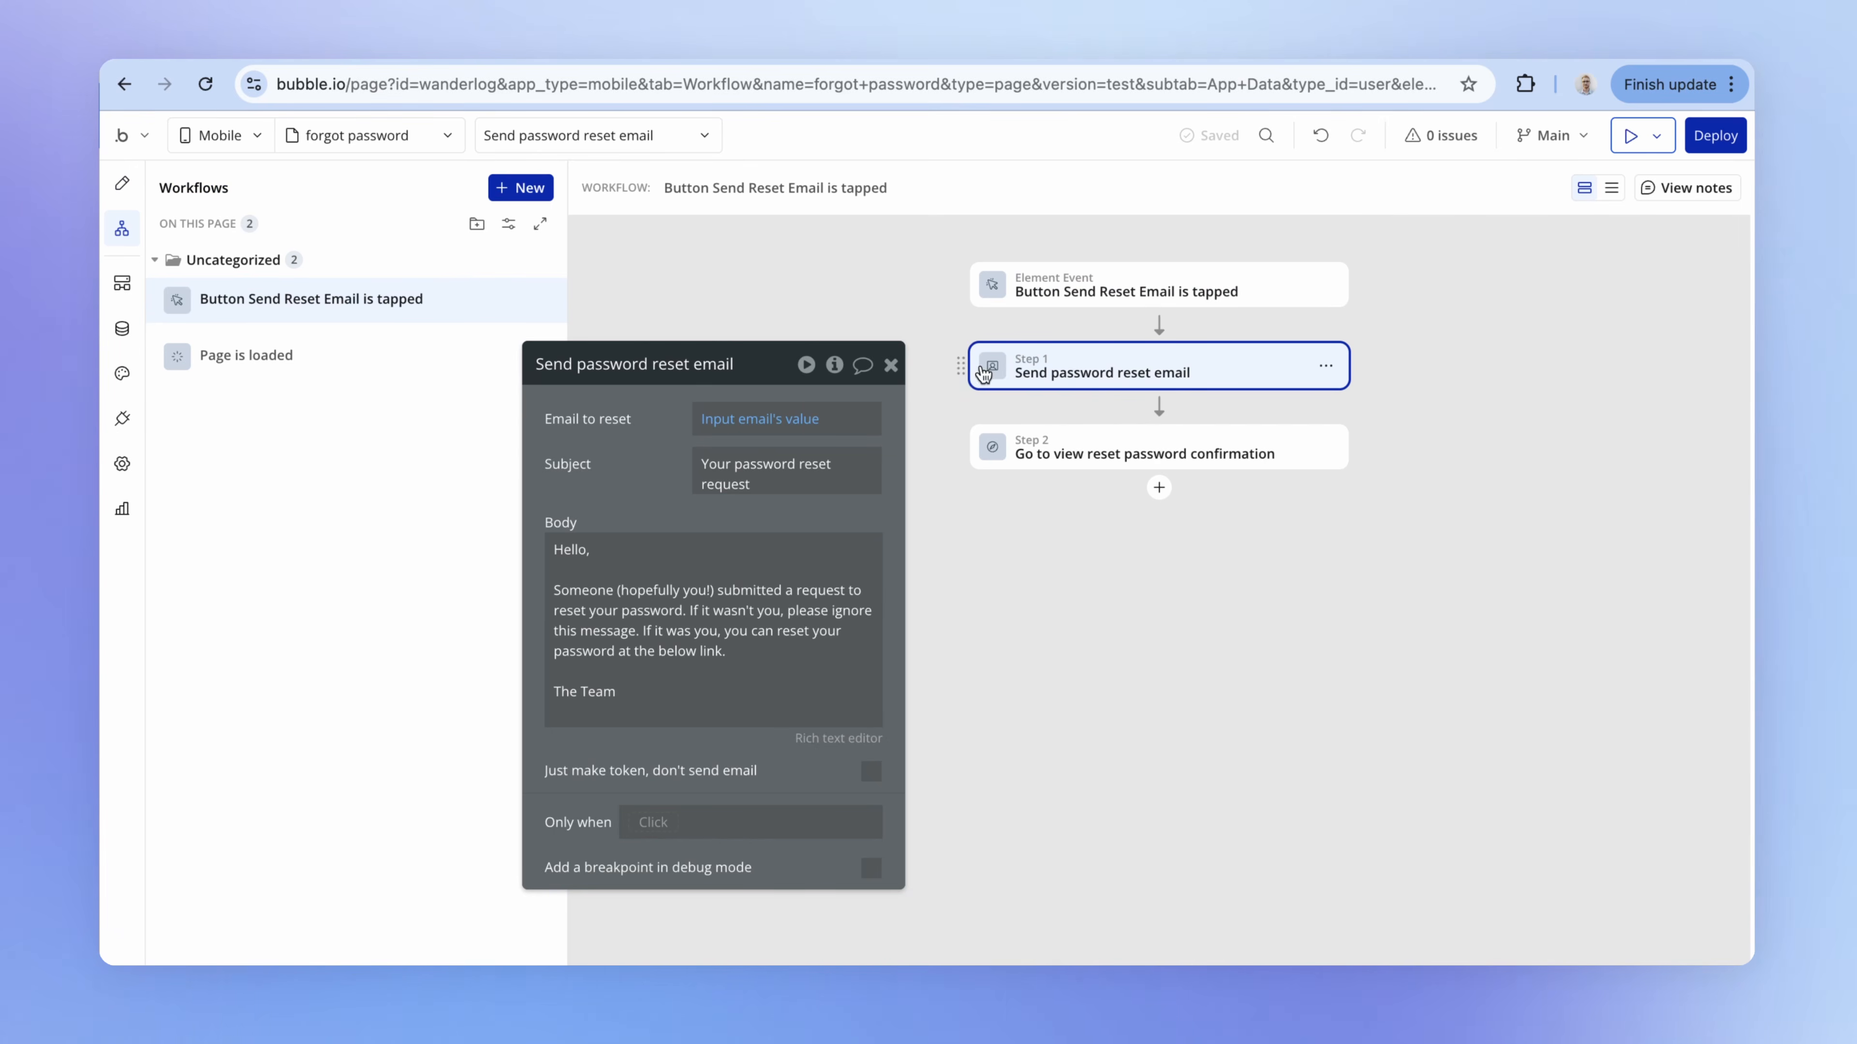
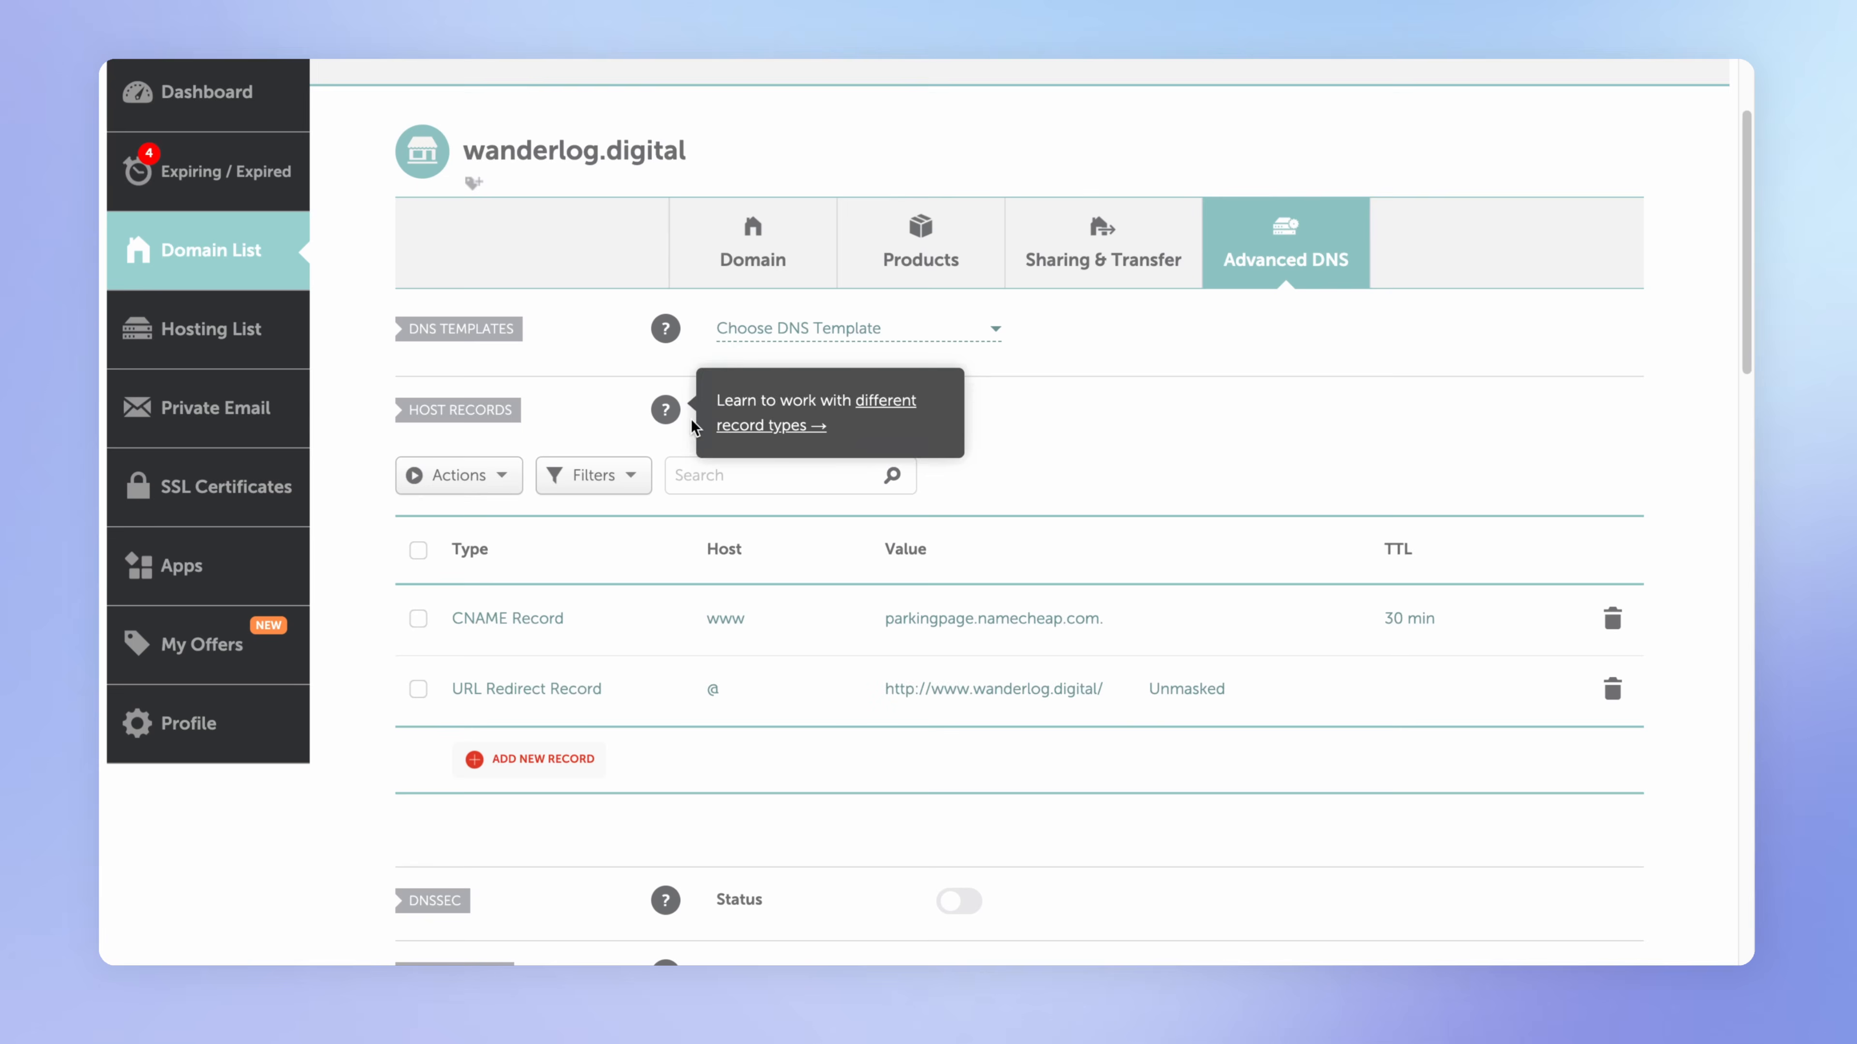
In Namecheap, add an A record for wanderlog.digital with host @ and the value 104.16.36.105 copied from Bubble's domain settings
scroll(643, 658, down, 1)
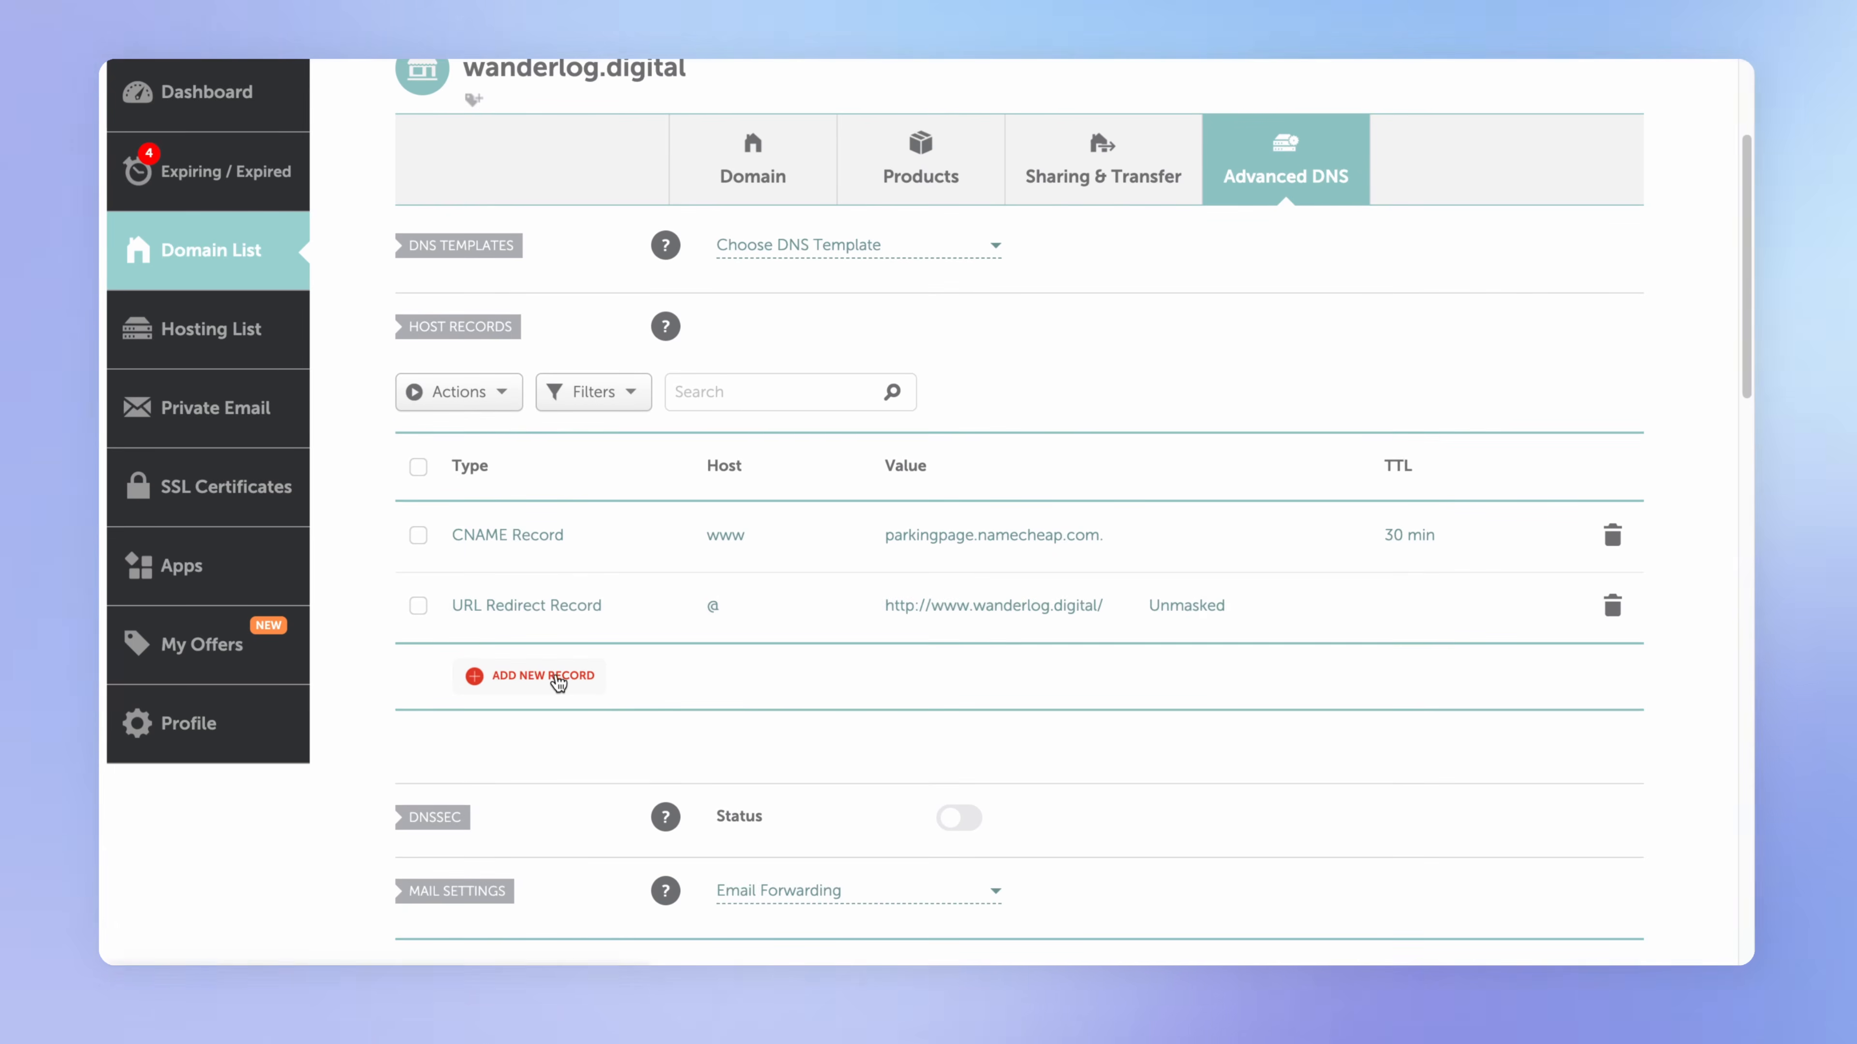
click(555, 675)
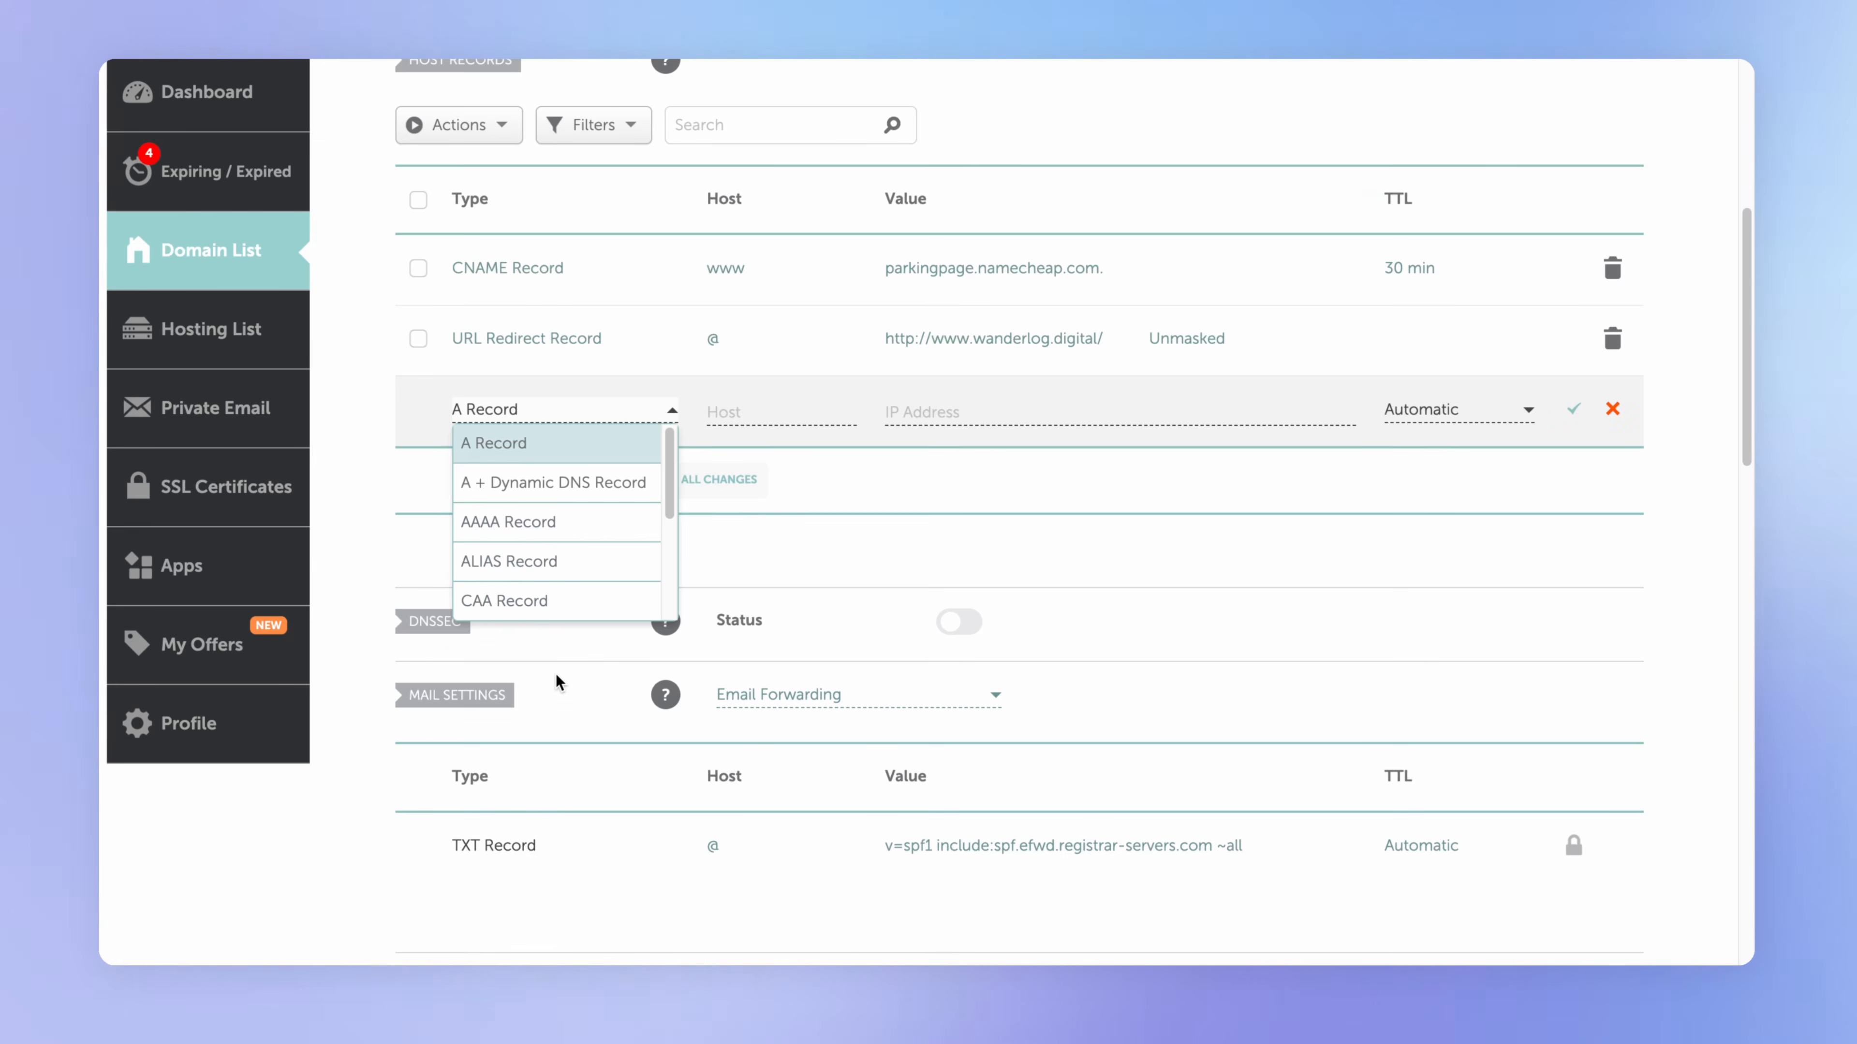
click(557, 443)
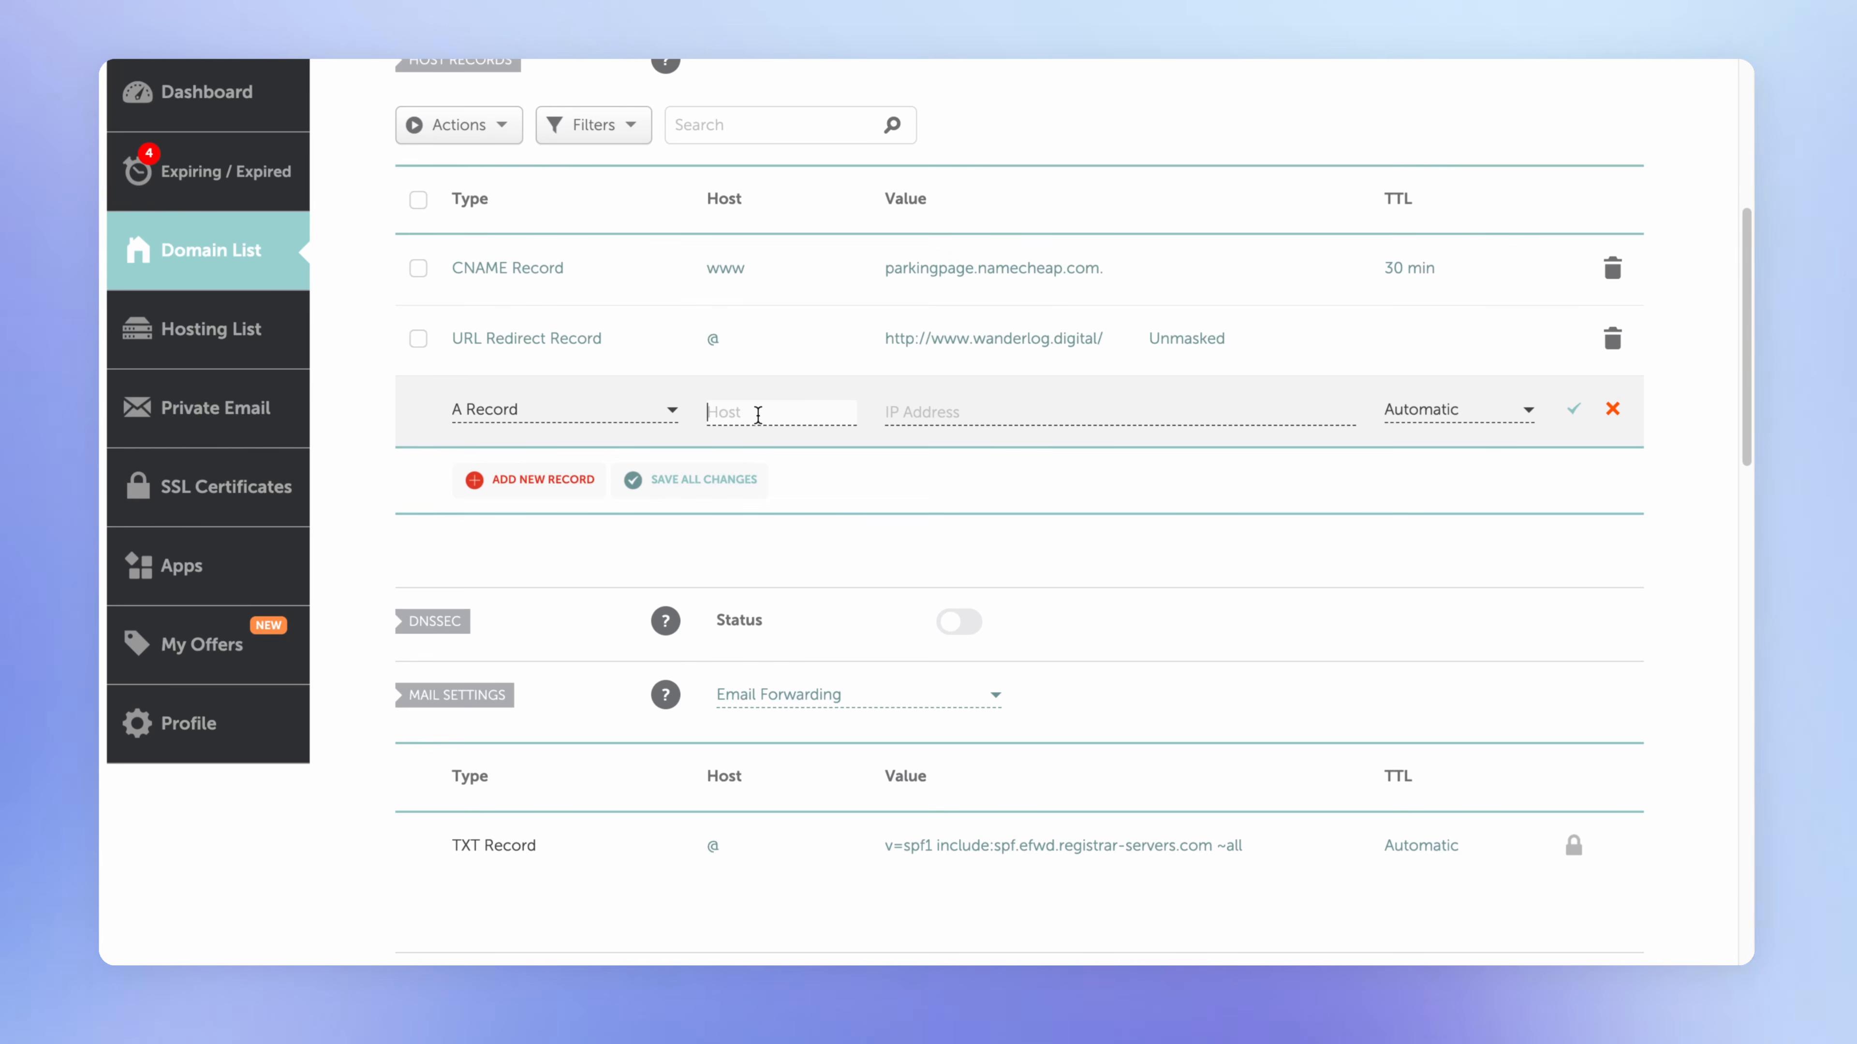
text(@)
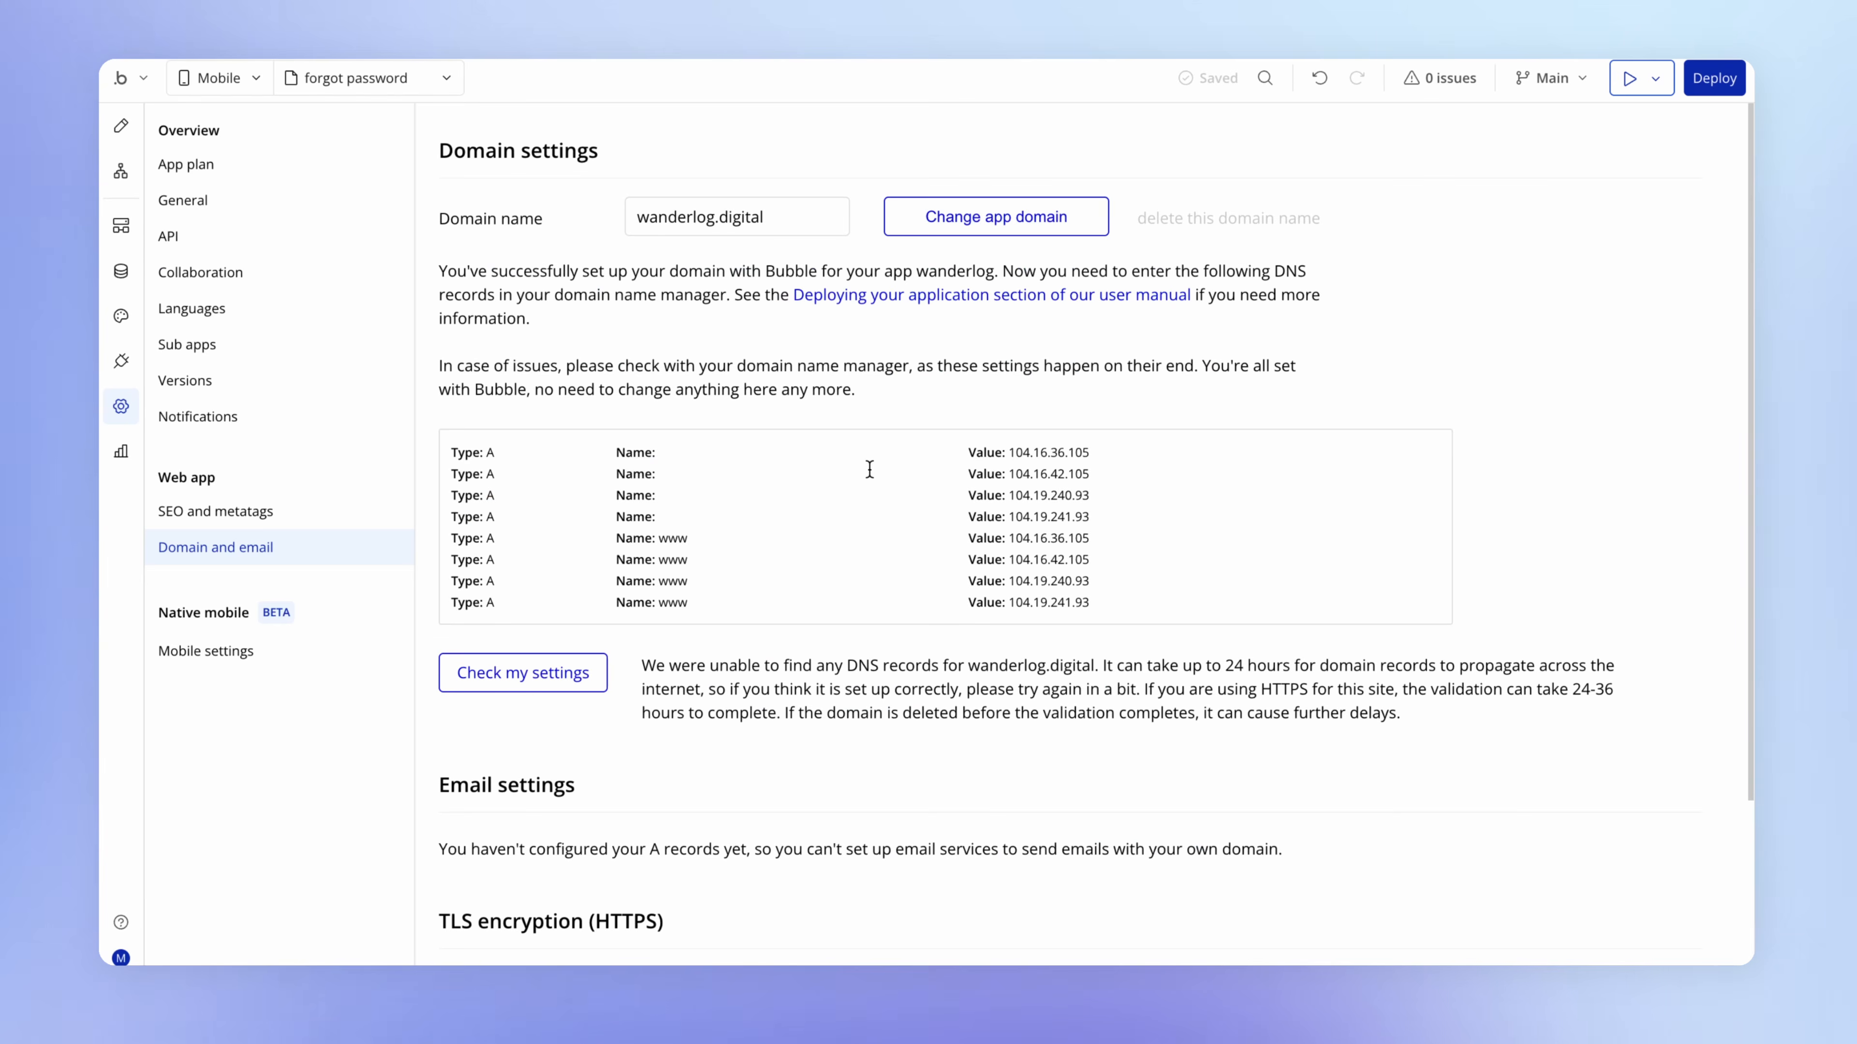
drag(1010, 455, 1071, 456)
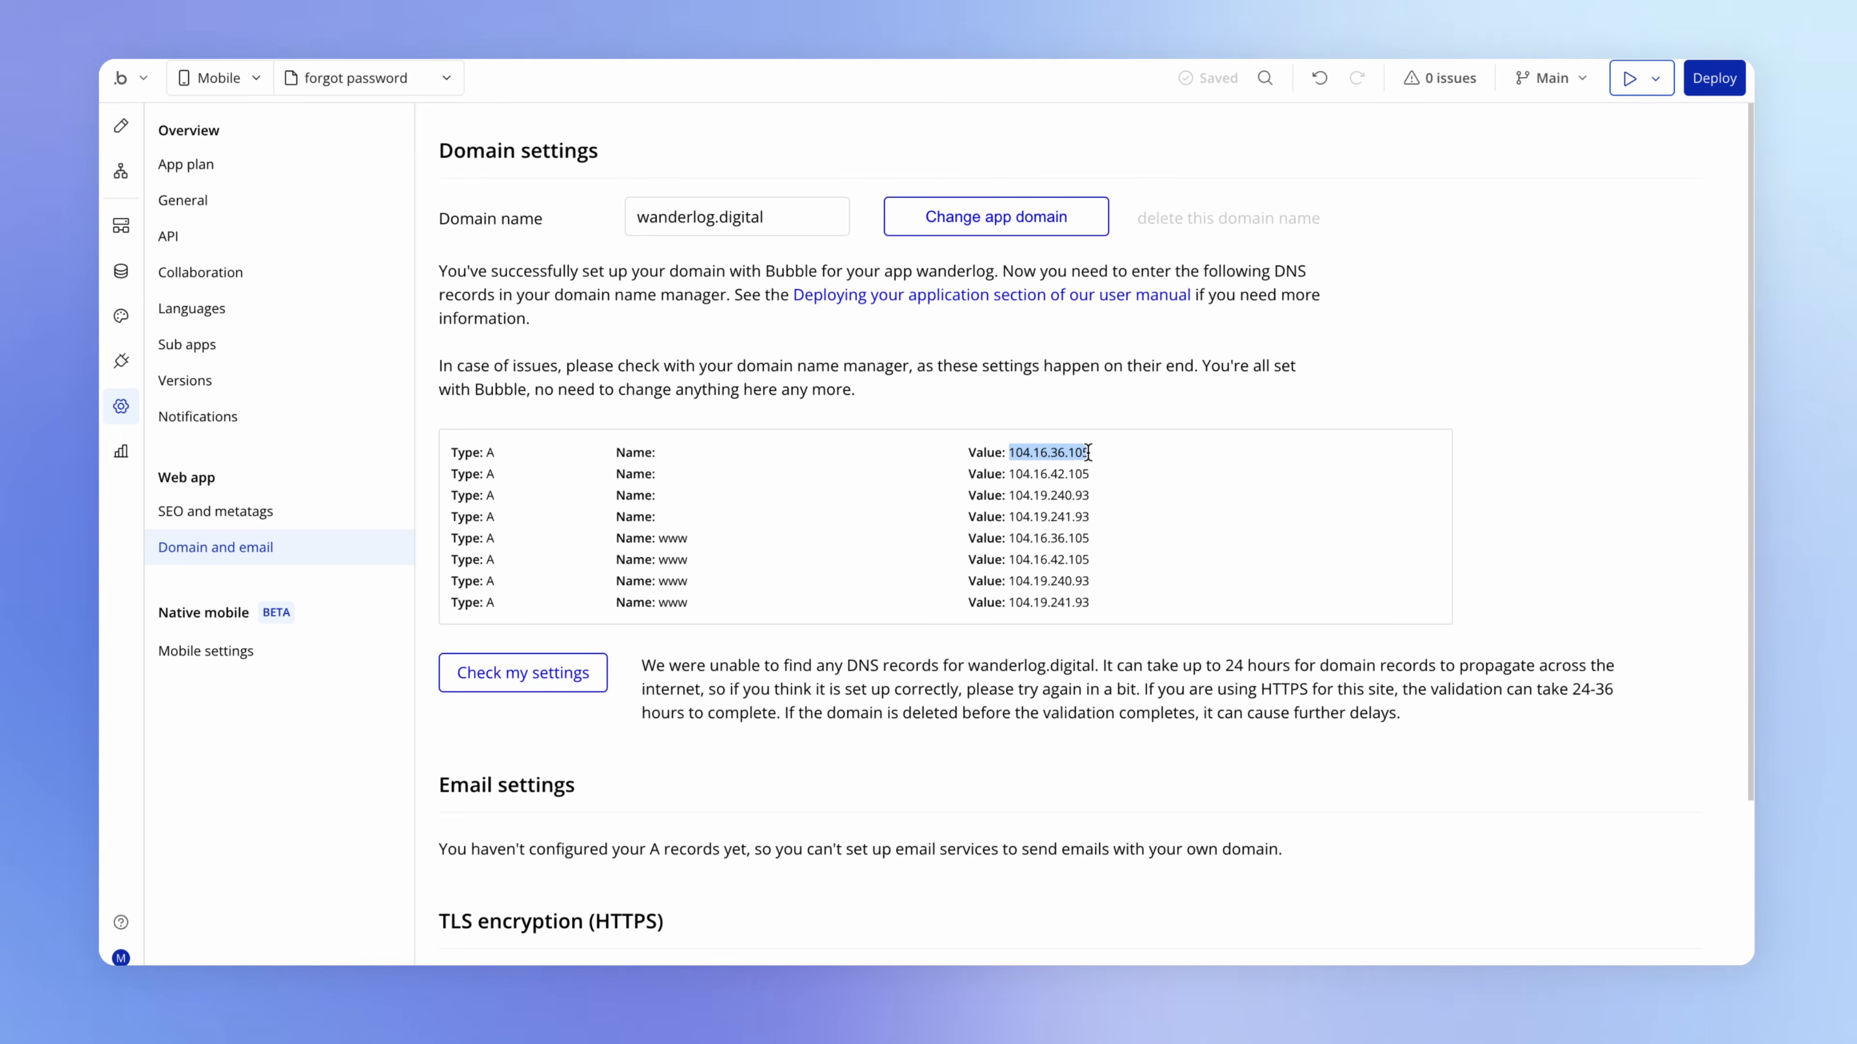
click(977, 410)
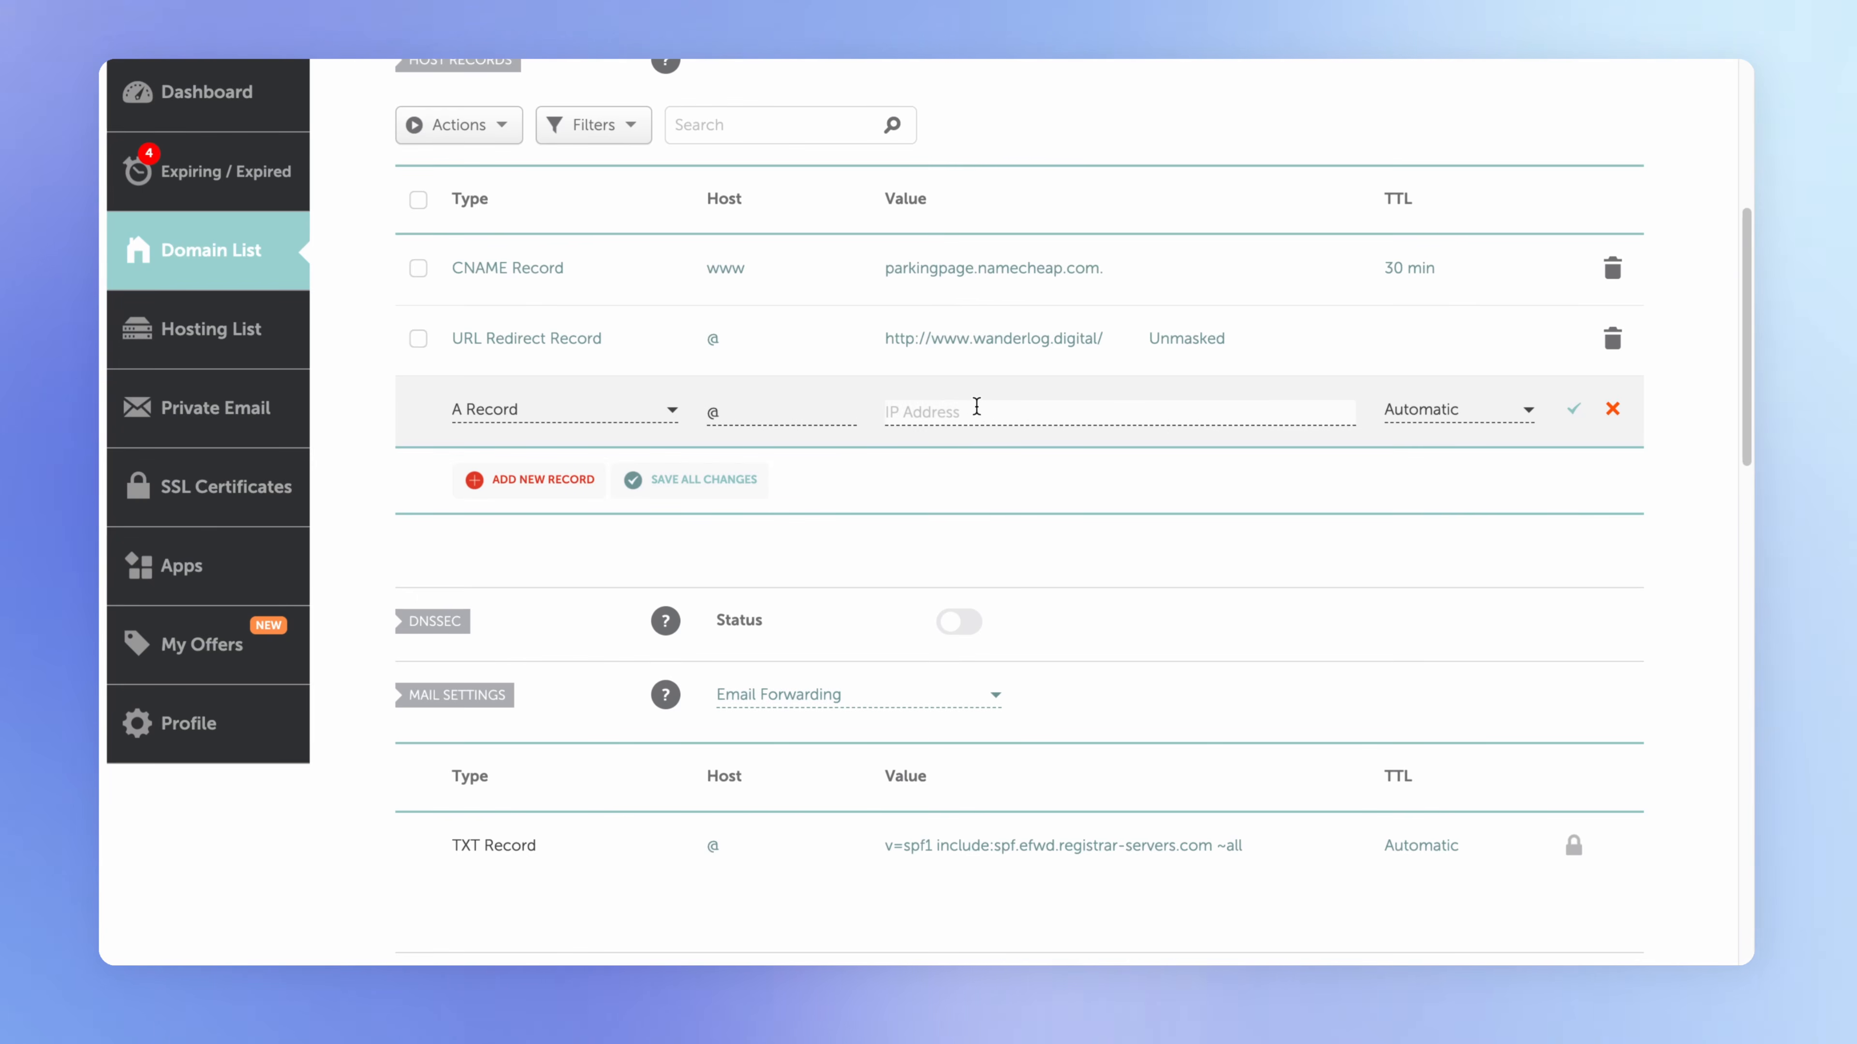
text(104.16.36.105)
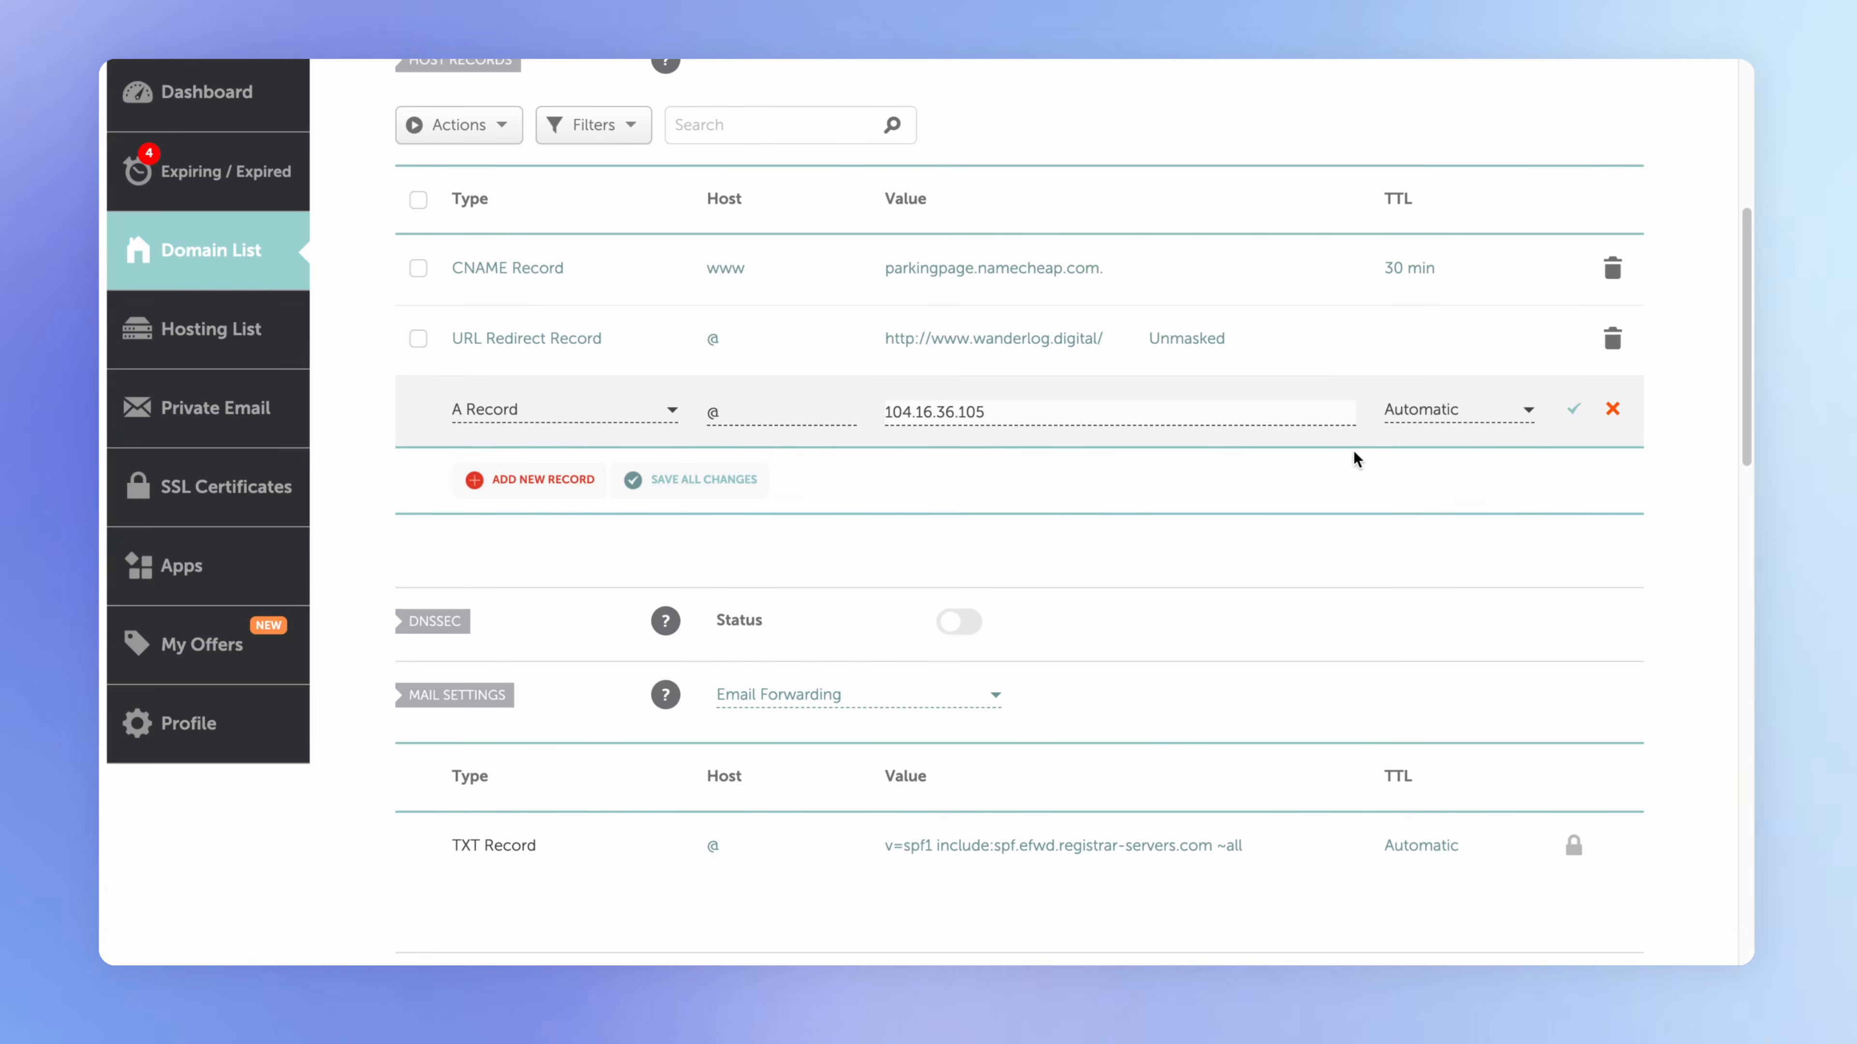
click(1574, 413)
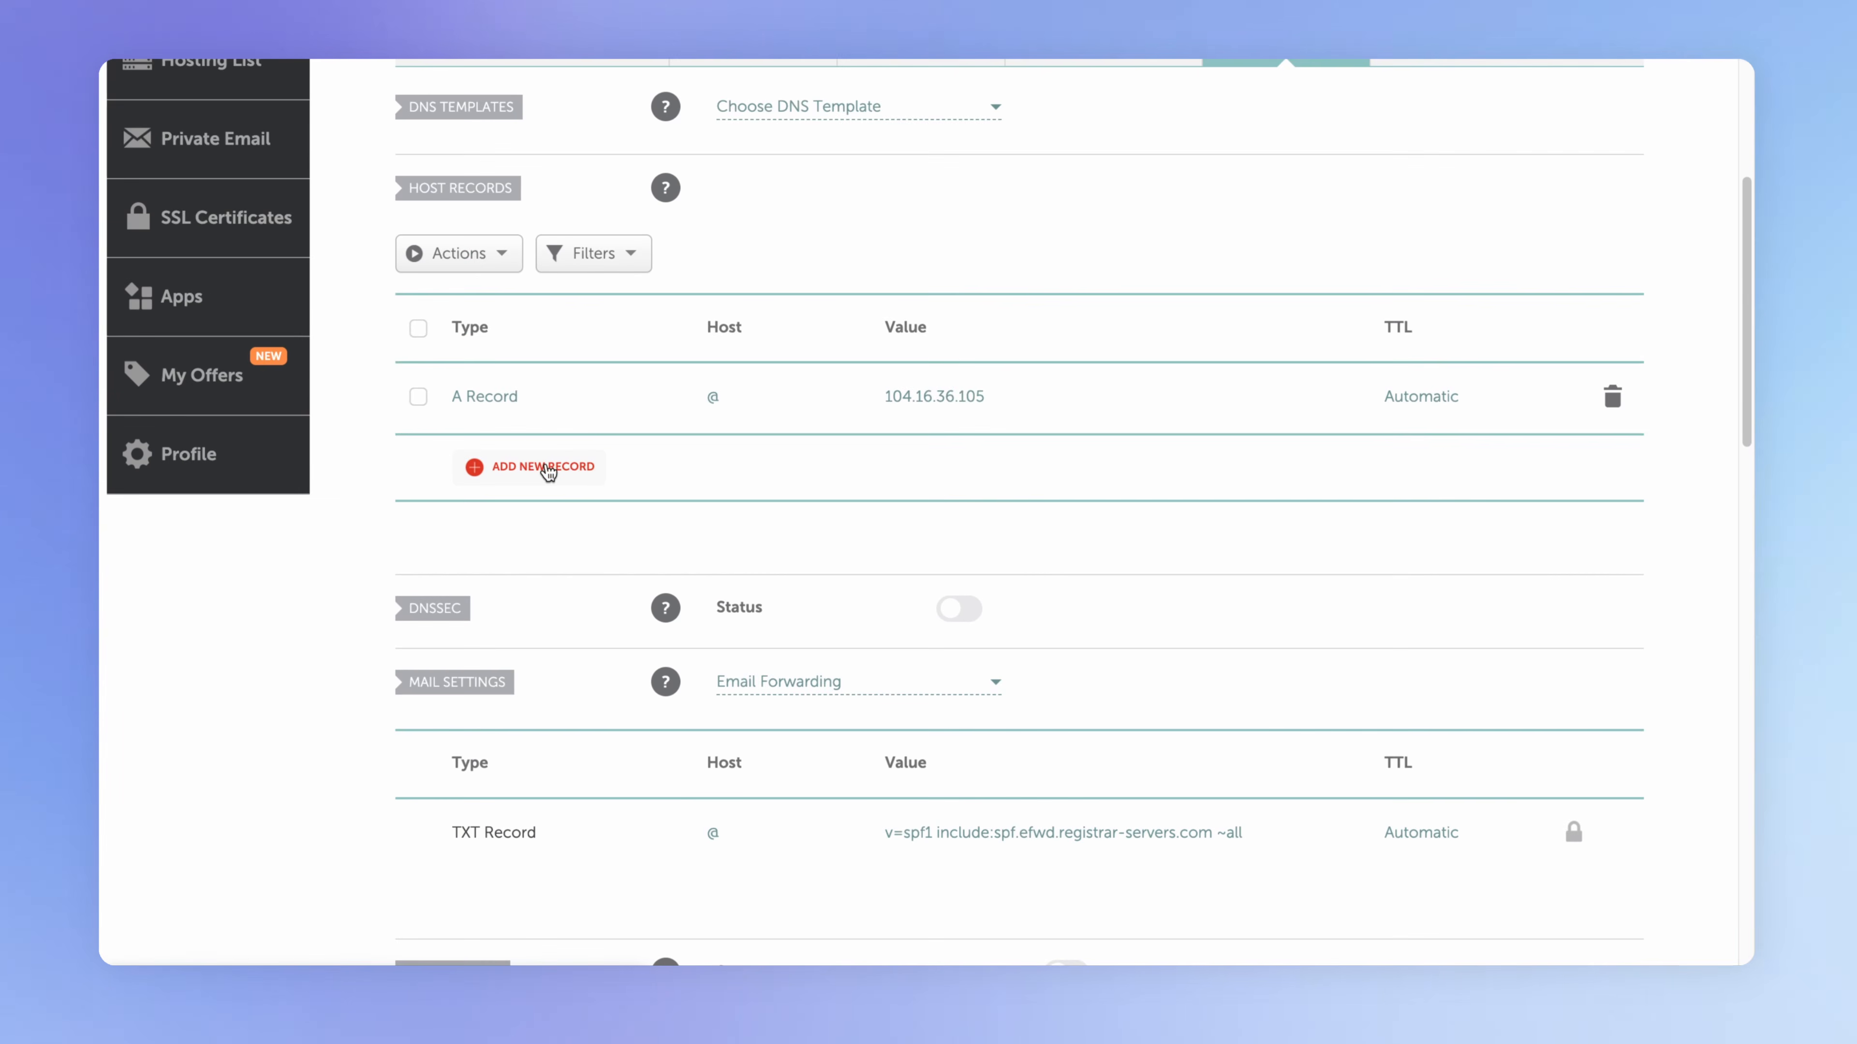
Add three more A records with host @ in Namecheap, using the values 104.16.42.105, 104.19.240.93 and 104.19.241.93 from Bubble's domain settings
click(546, 472)
click(516, 446)
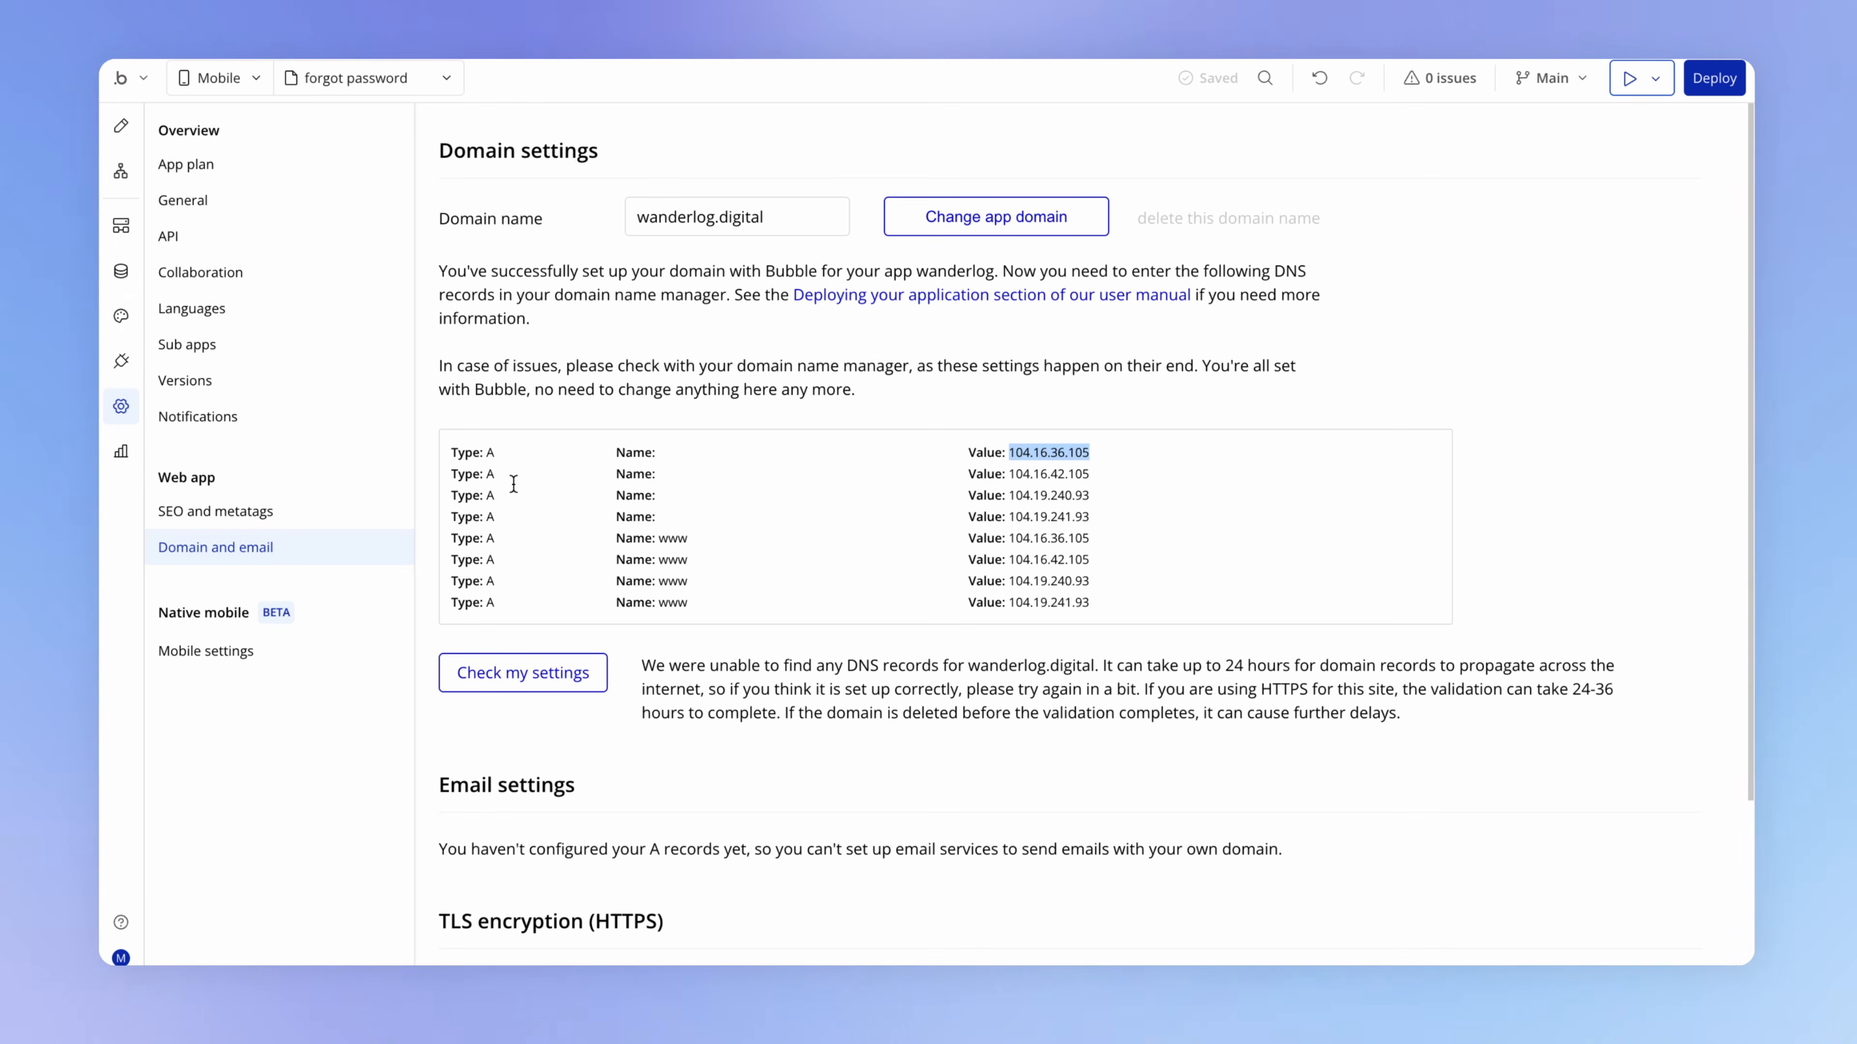
drag(1009, 474, 1088, 474)
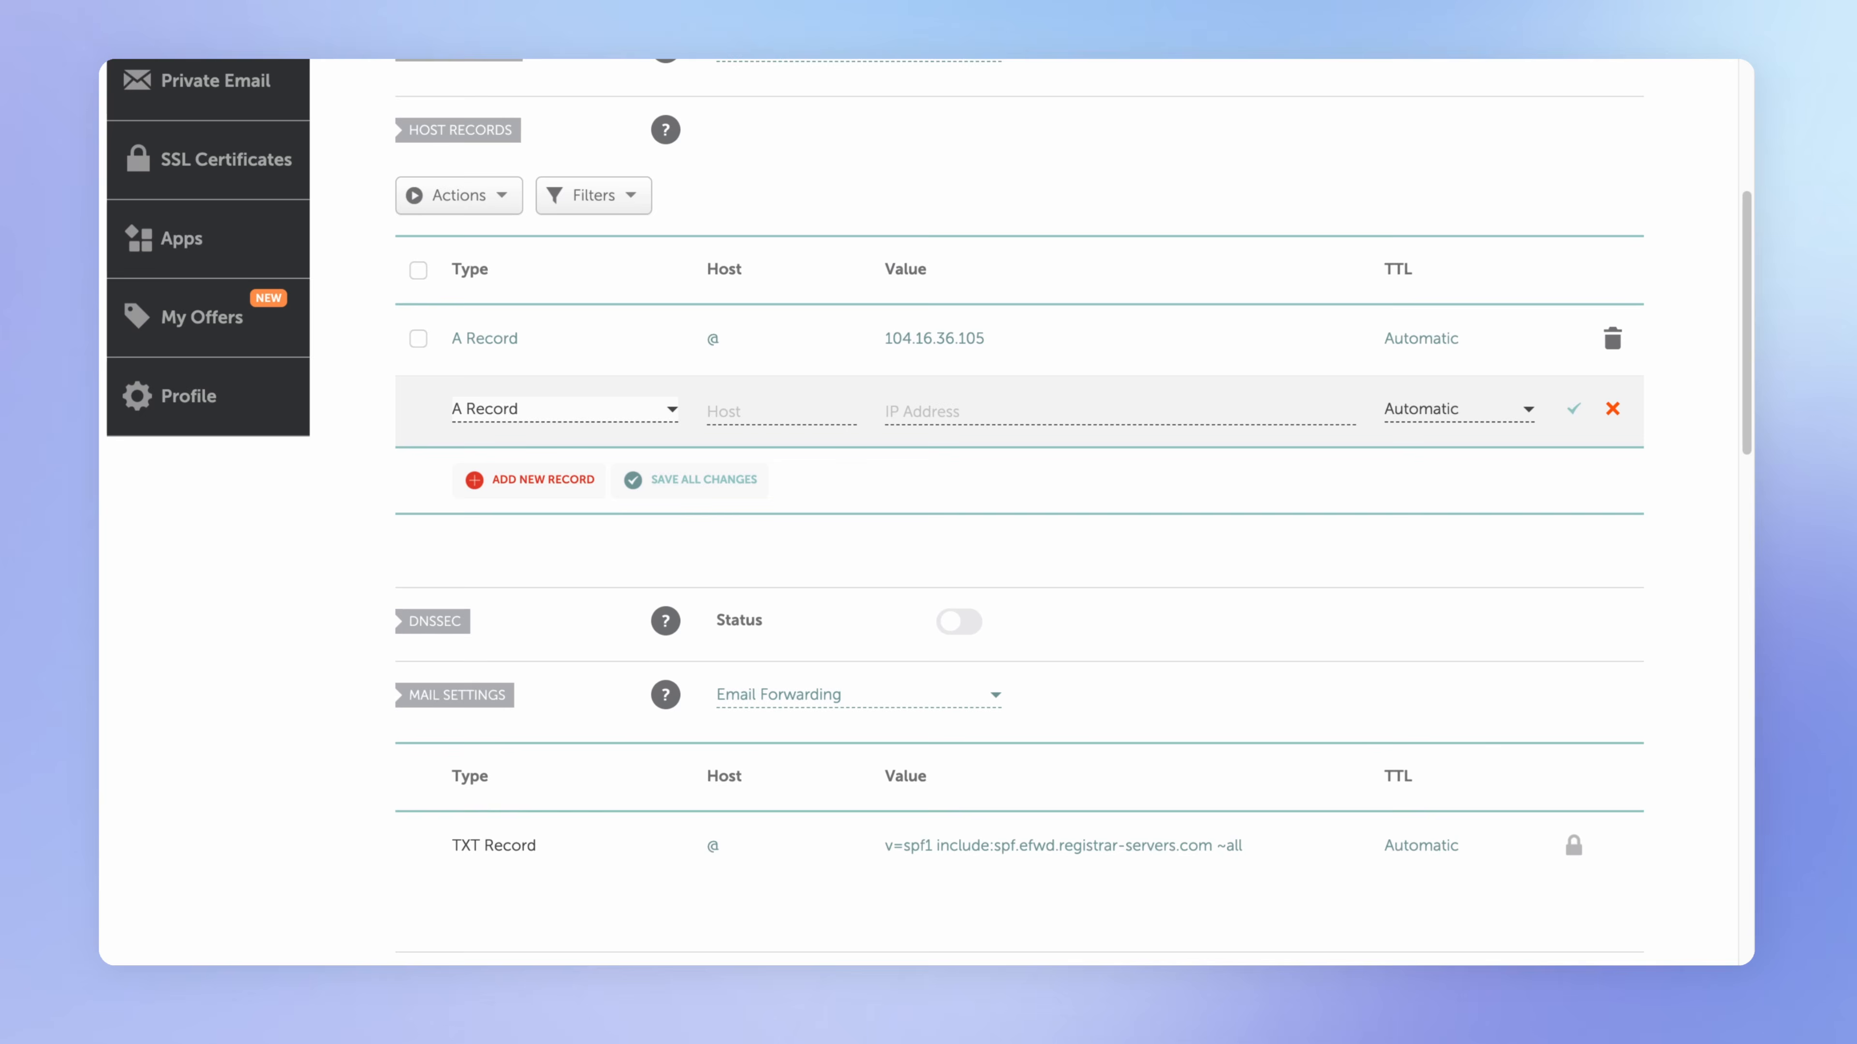
text(@)
key(Tab)
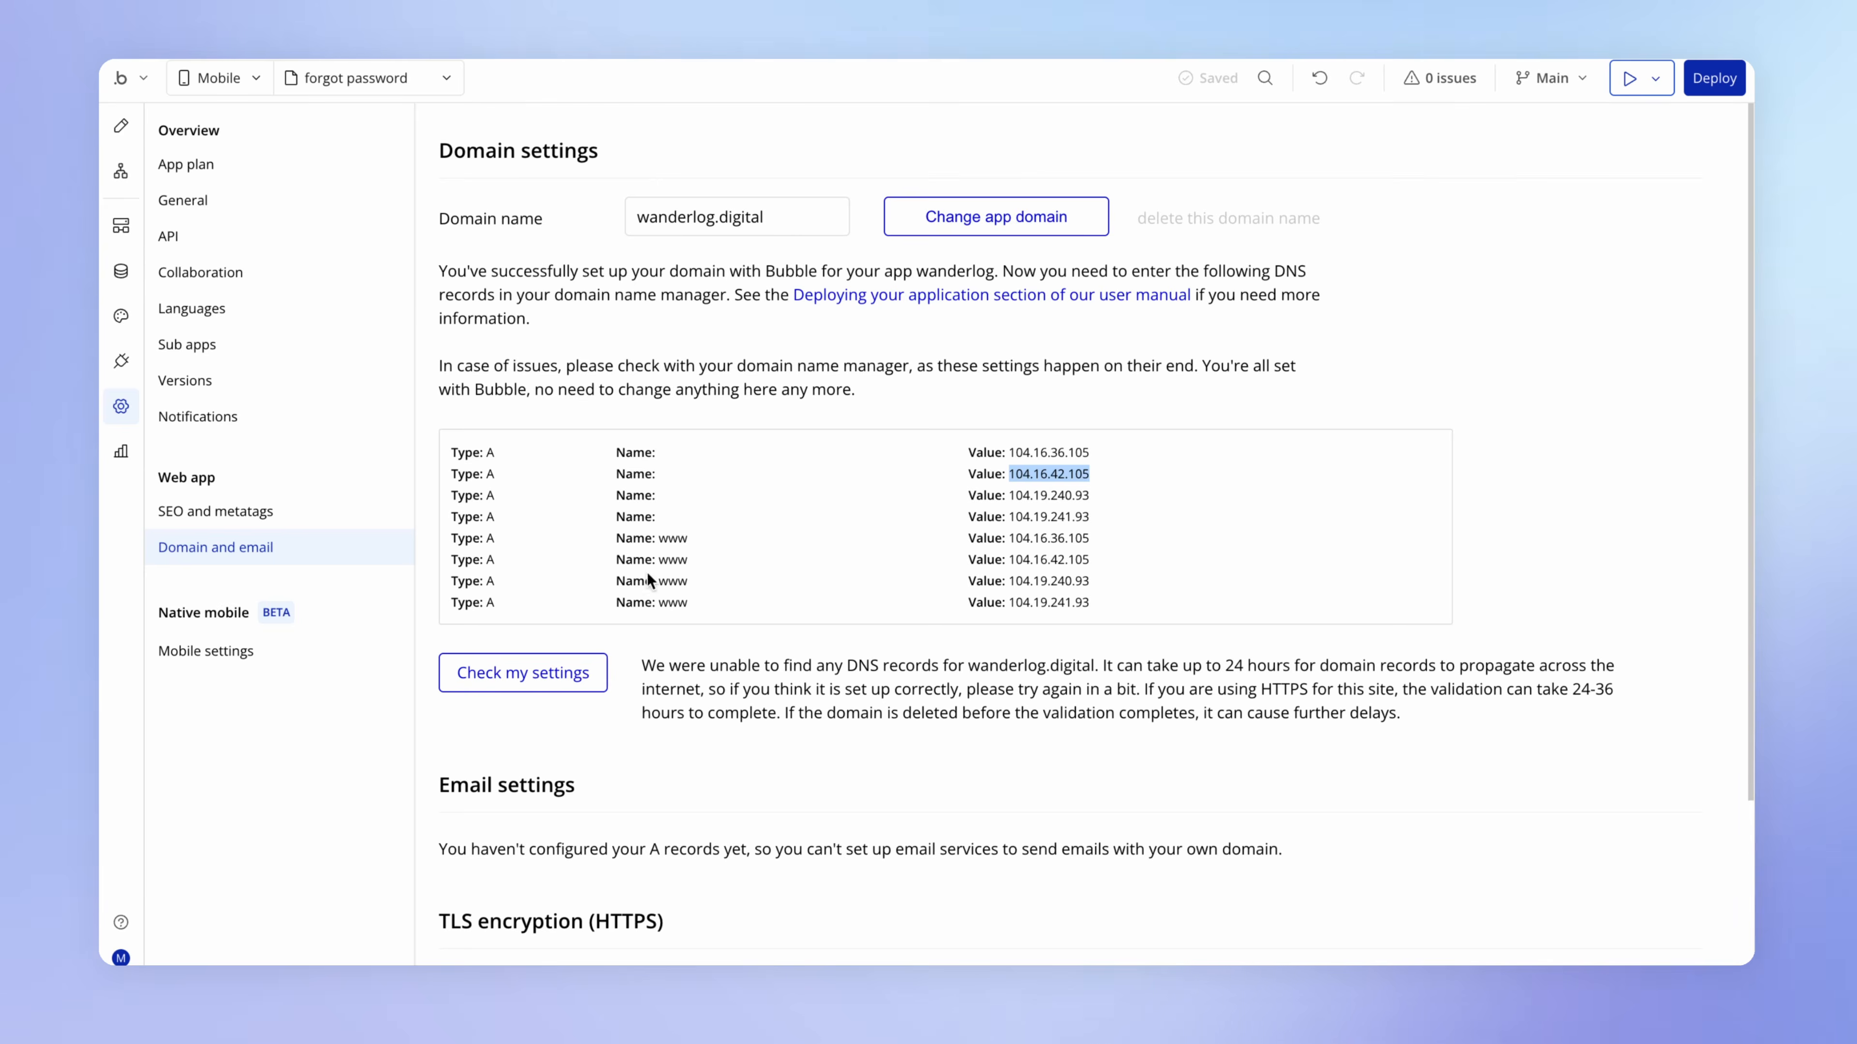
drag(1009, 495, 1087, 496)
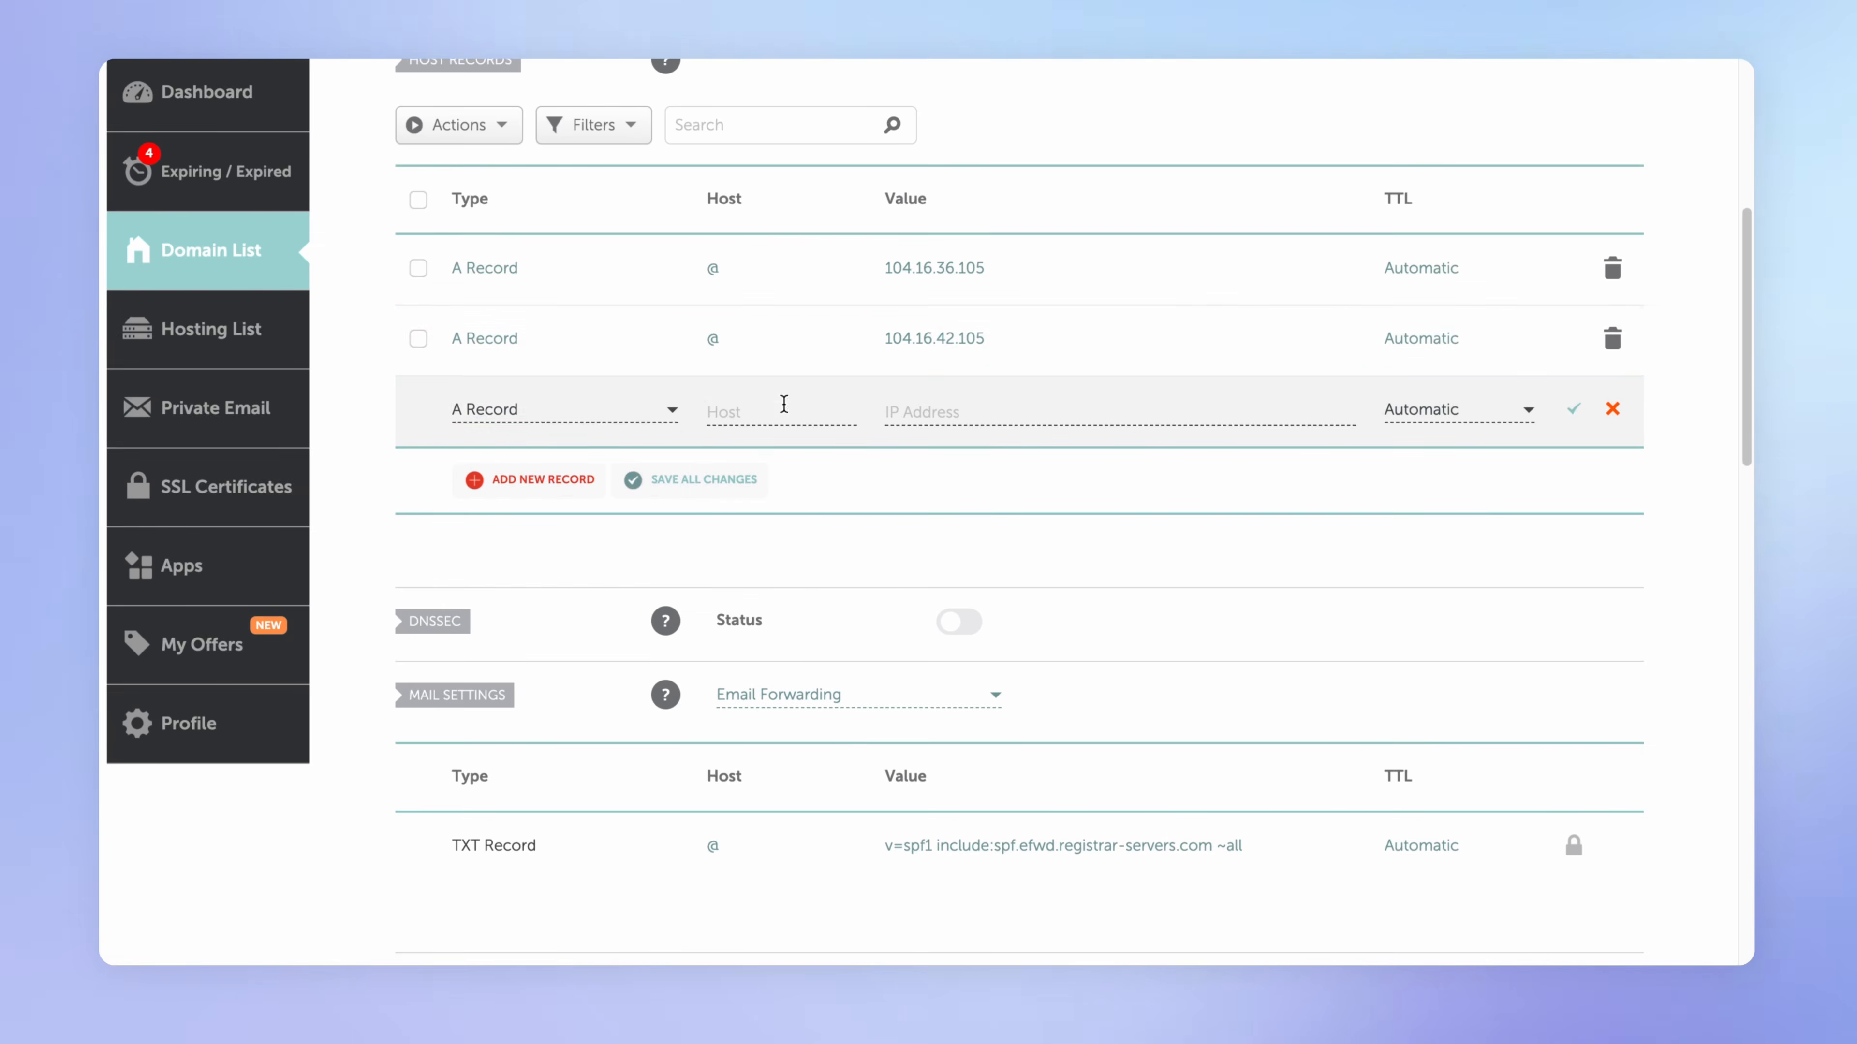
text(104.19.240.93)
key(Return)
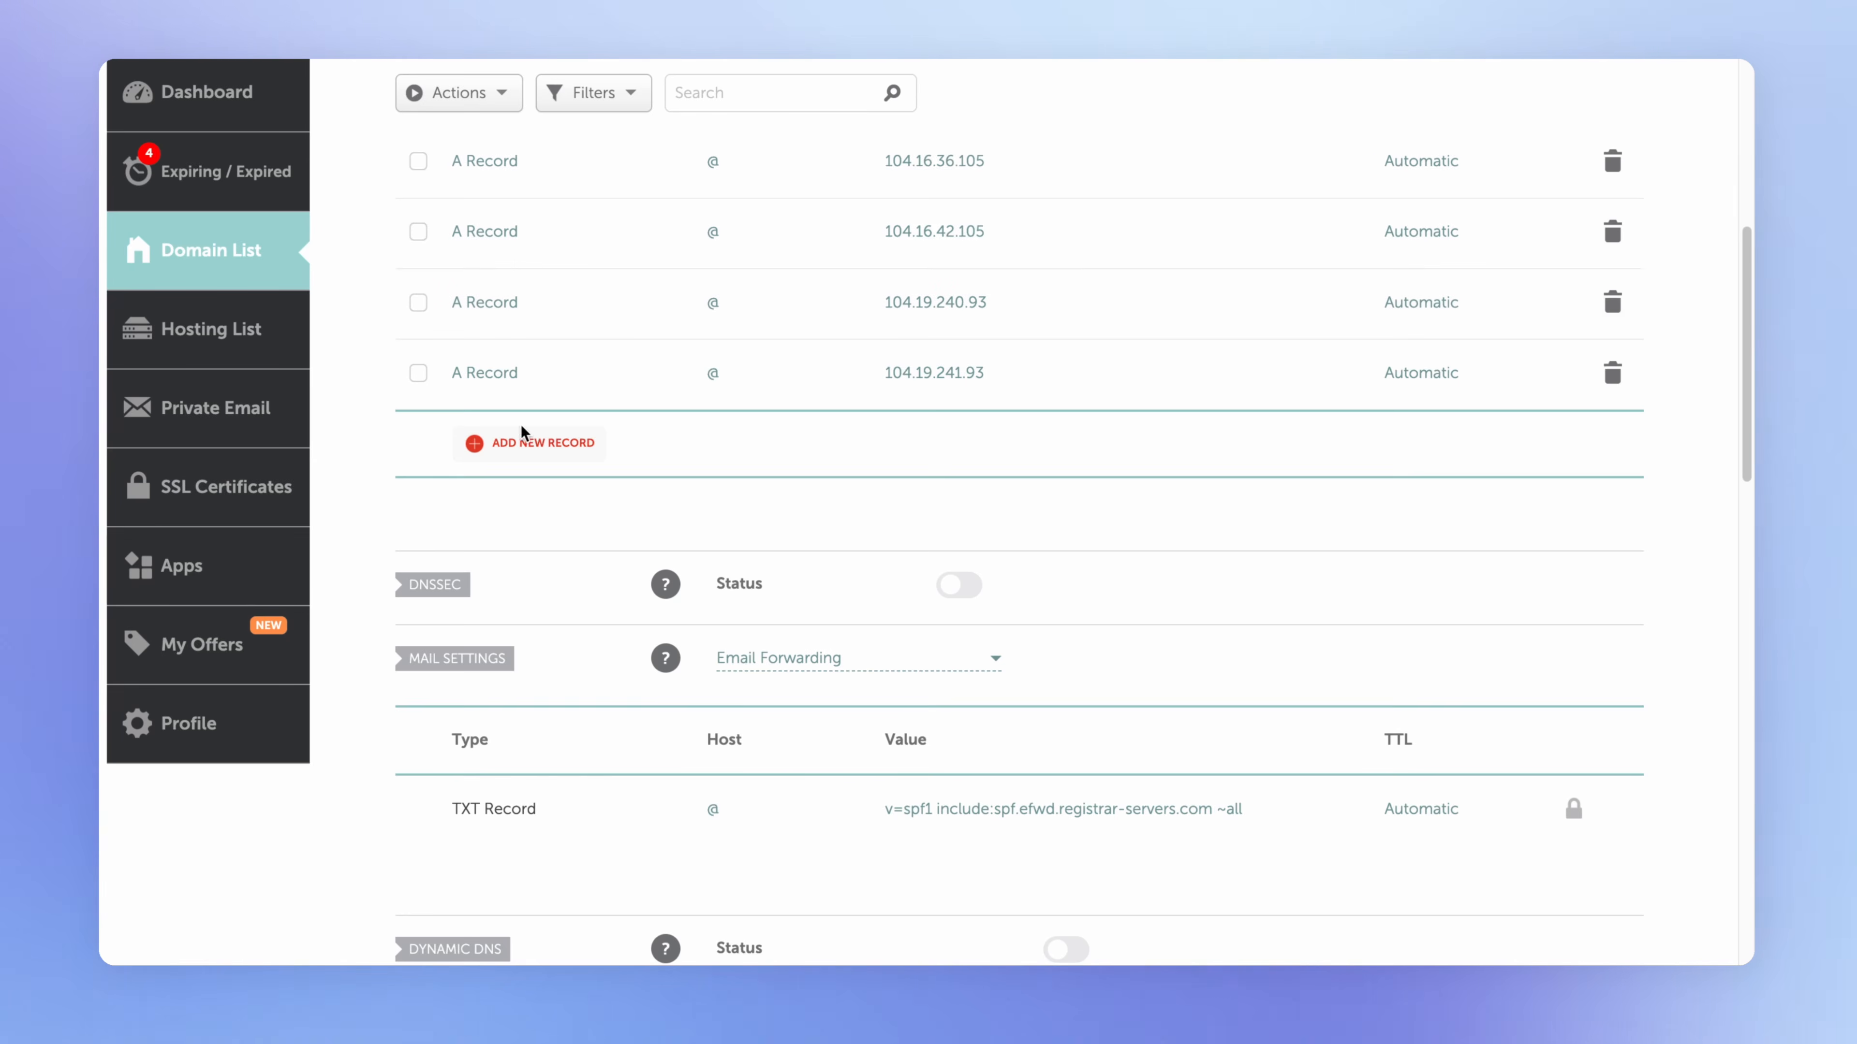
Add the A records with host www using the values listed in Bubble, and run Bubble's check of the domain settings
click(524, 433)
click(523, 439)
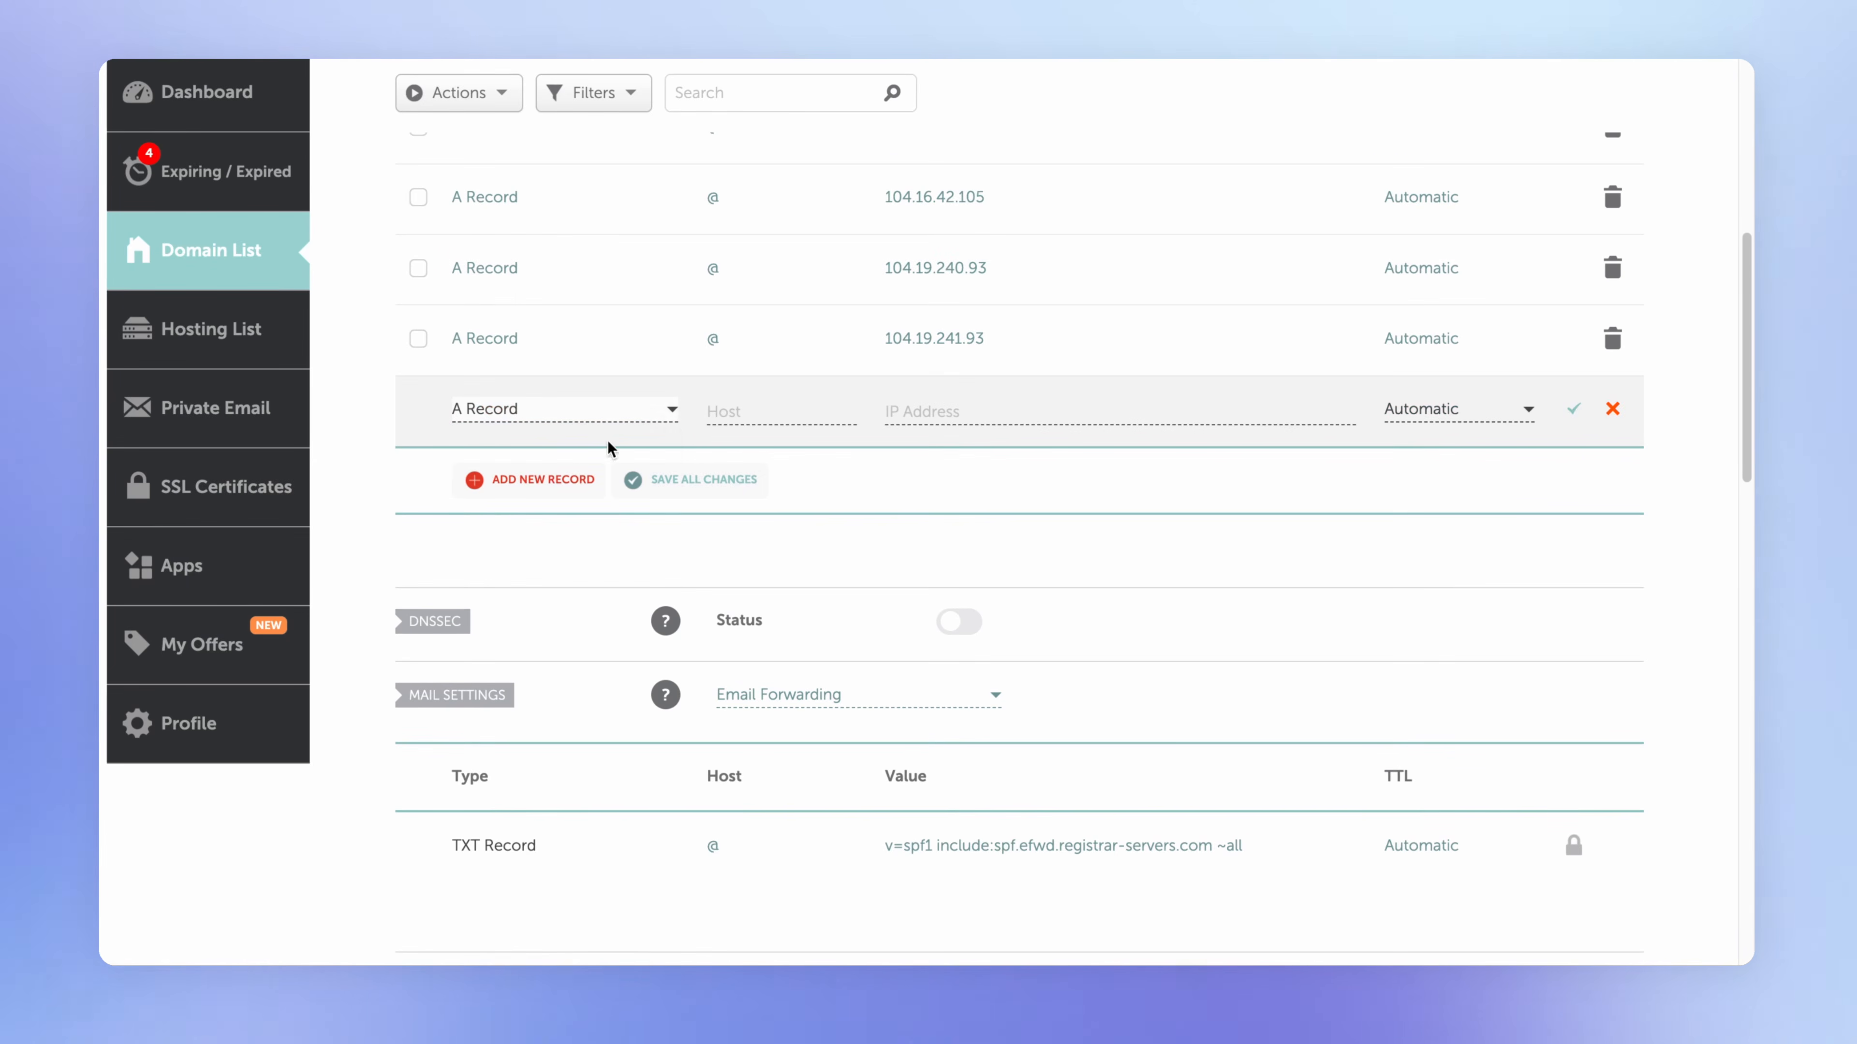
click(765, 419)
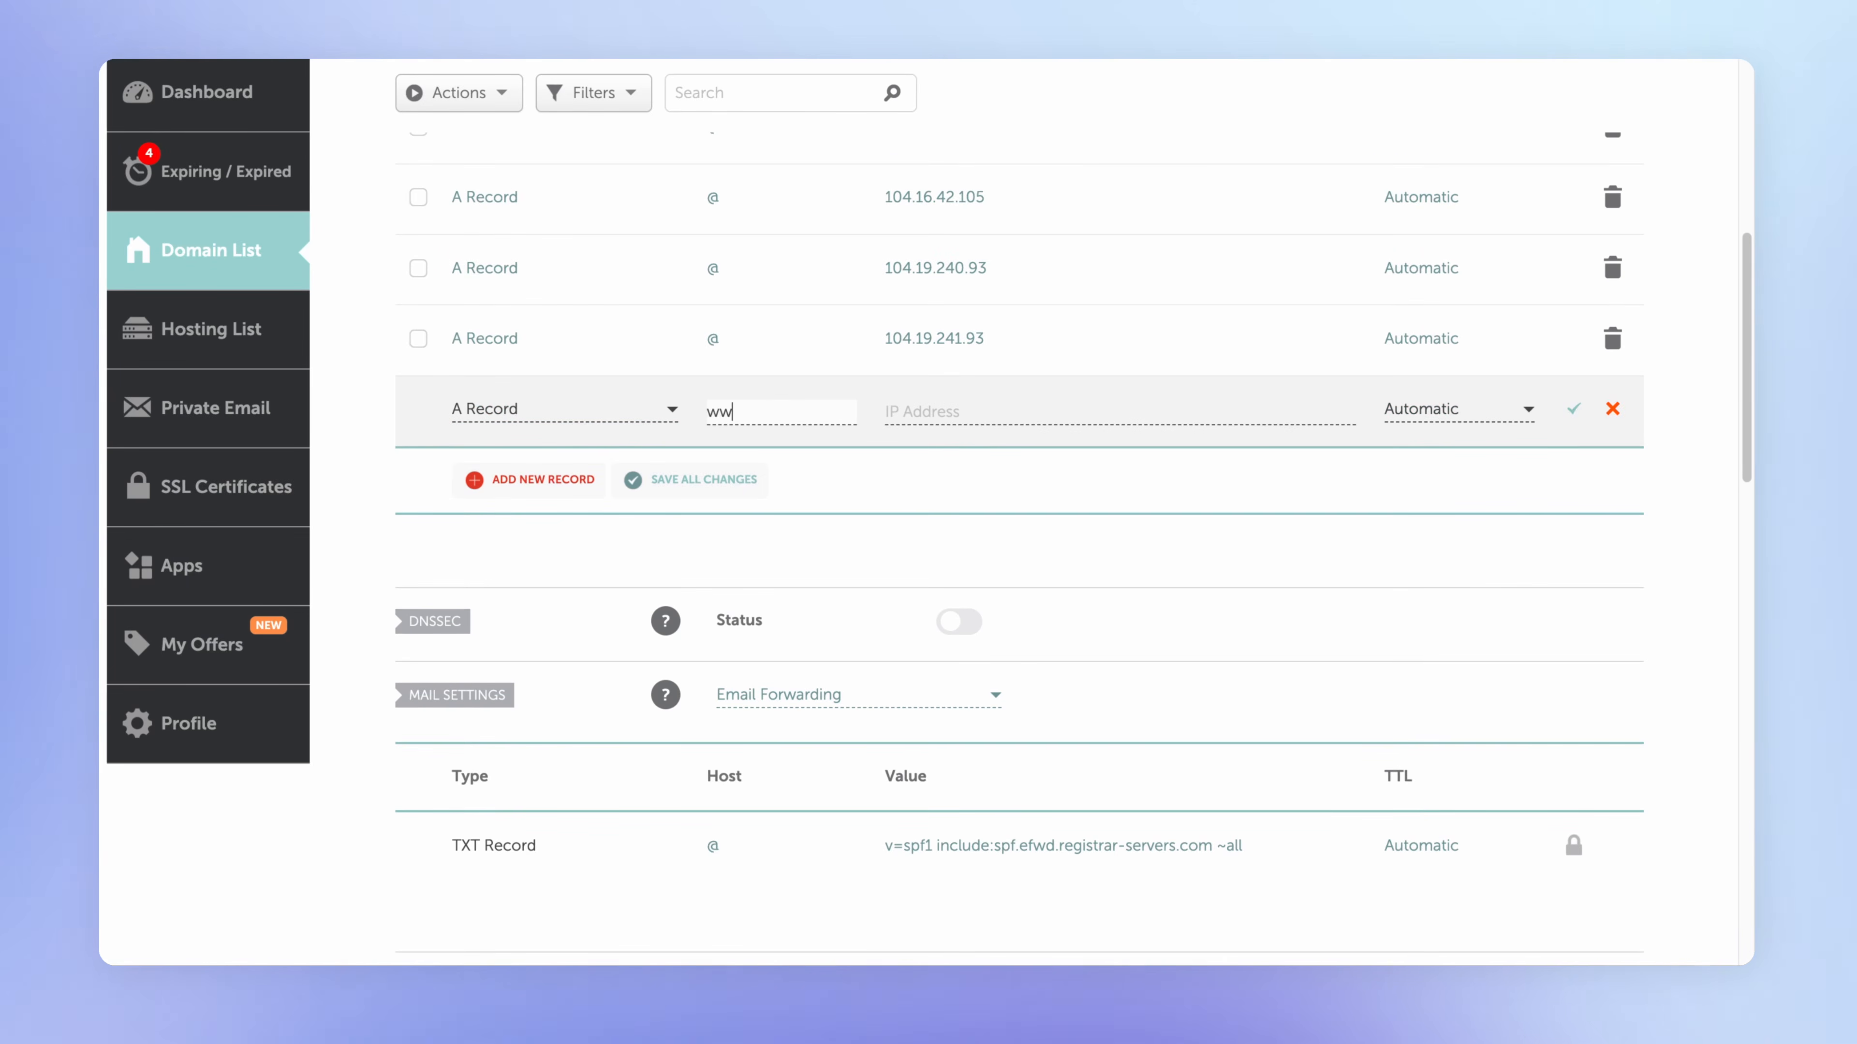
scroll(829, 402, up, 2)
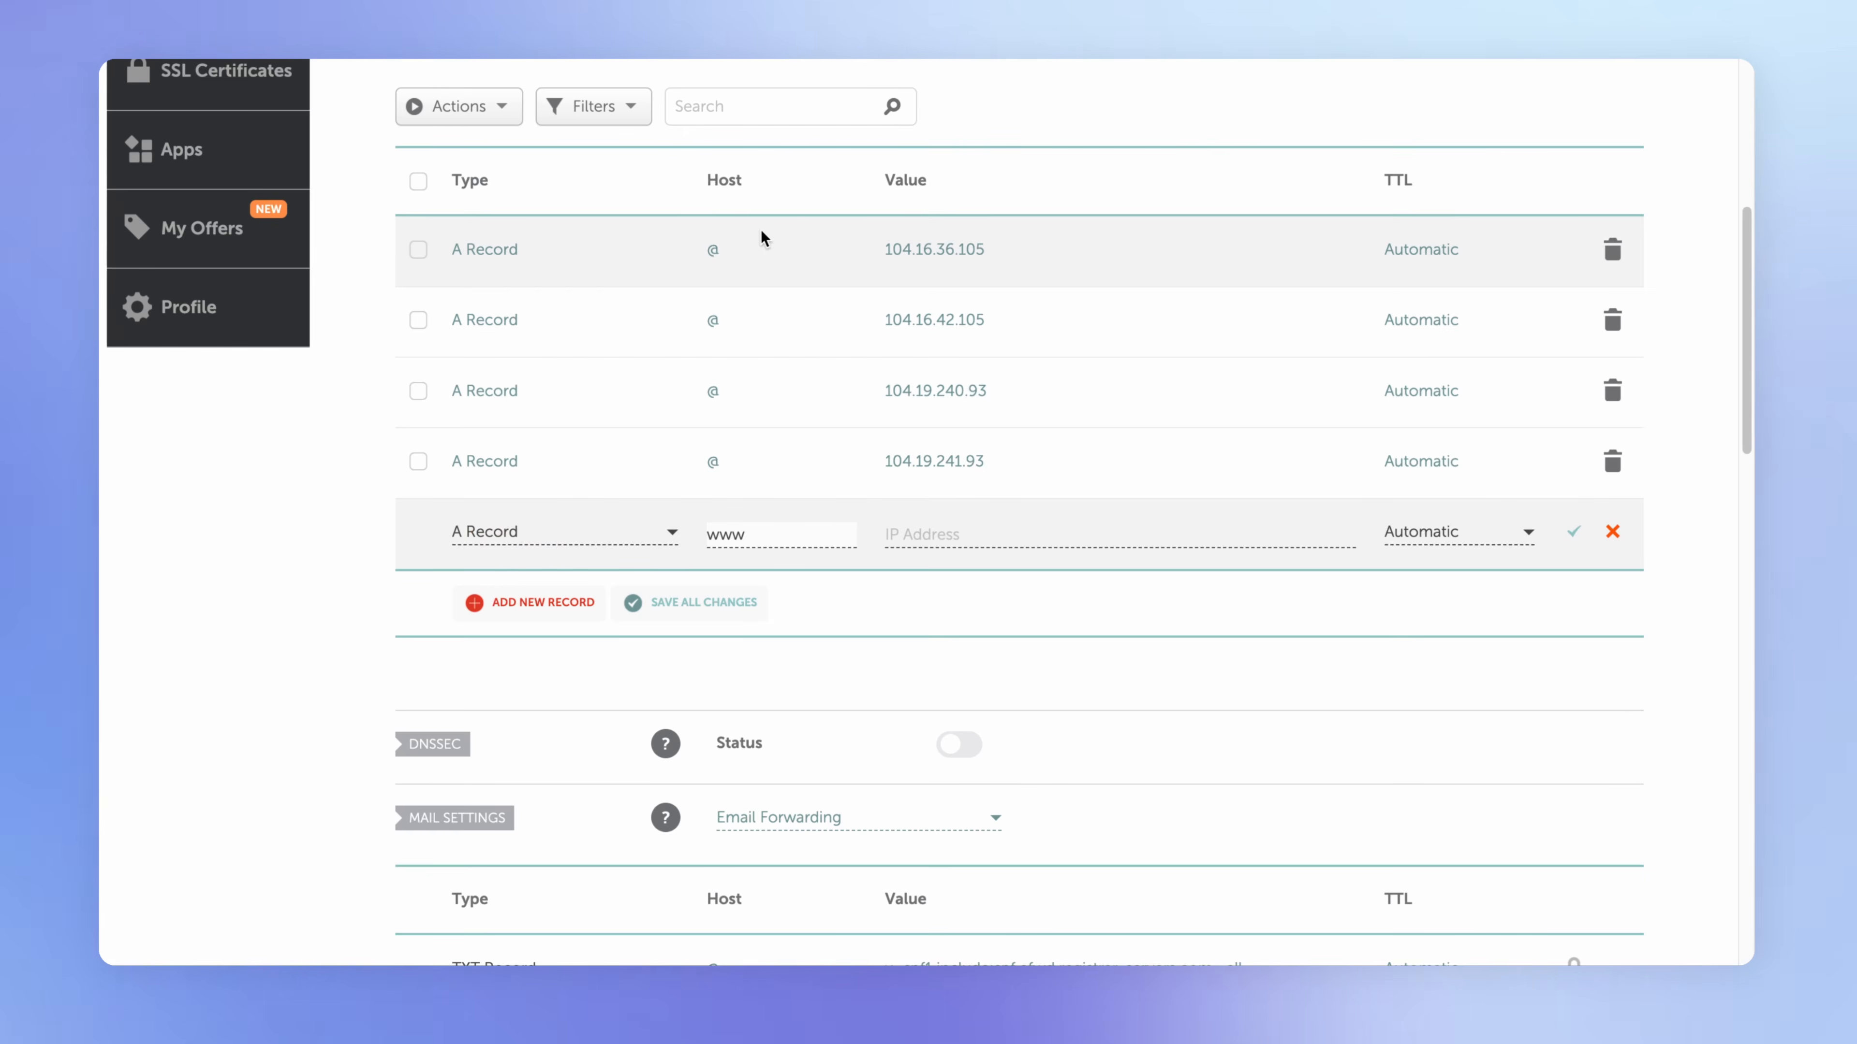
click(1005, 528)
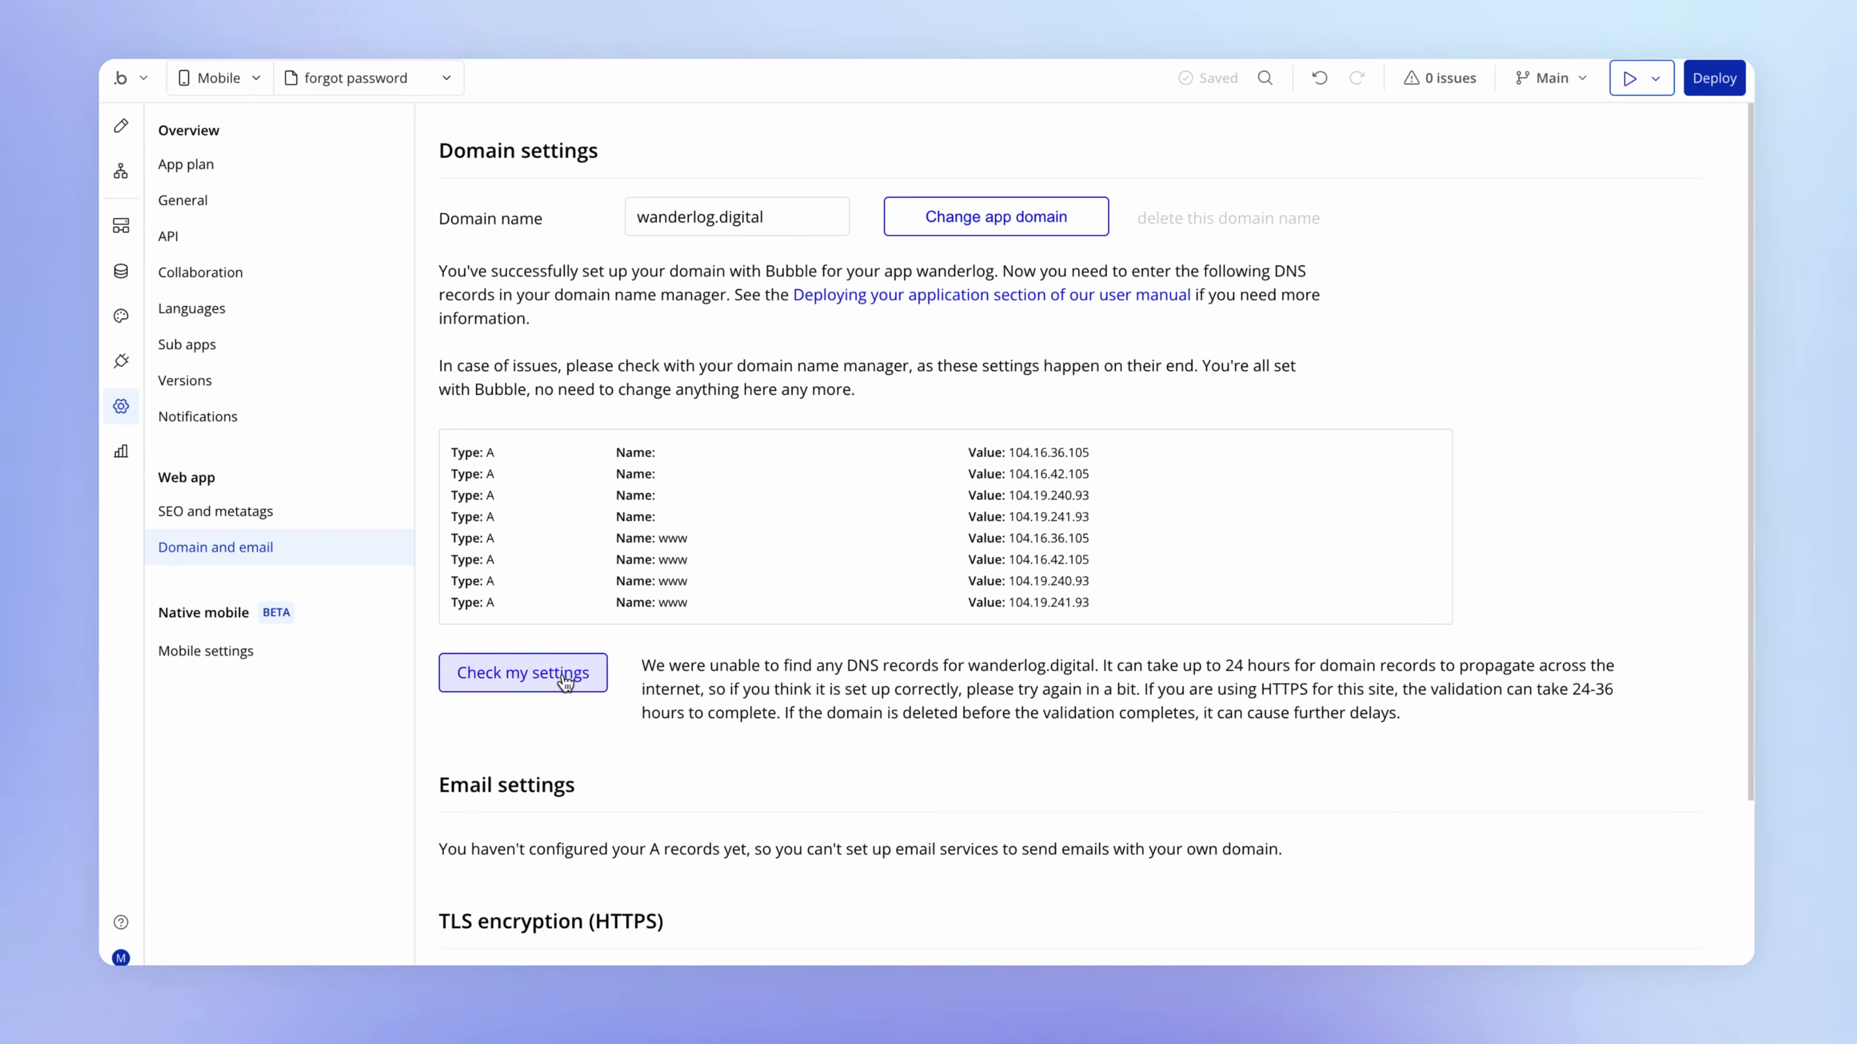
click(565, 681)
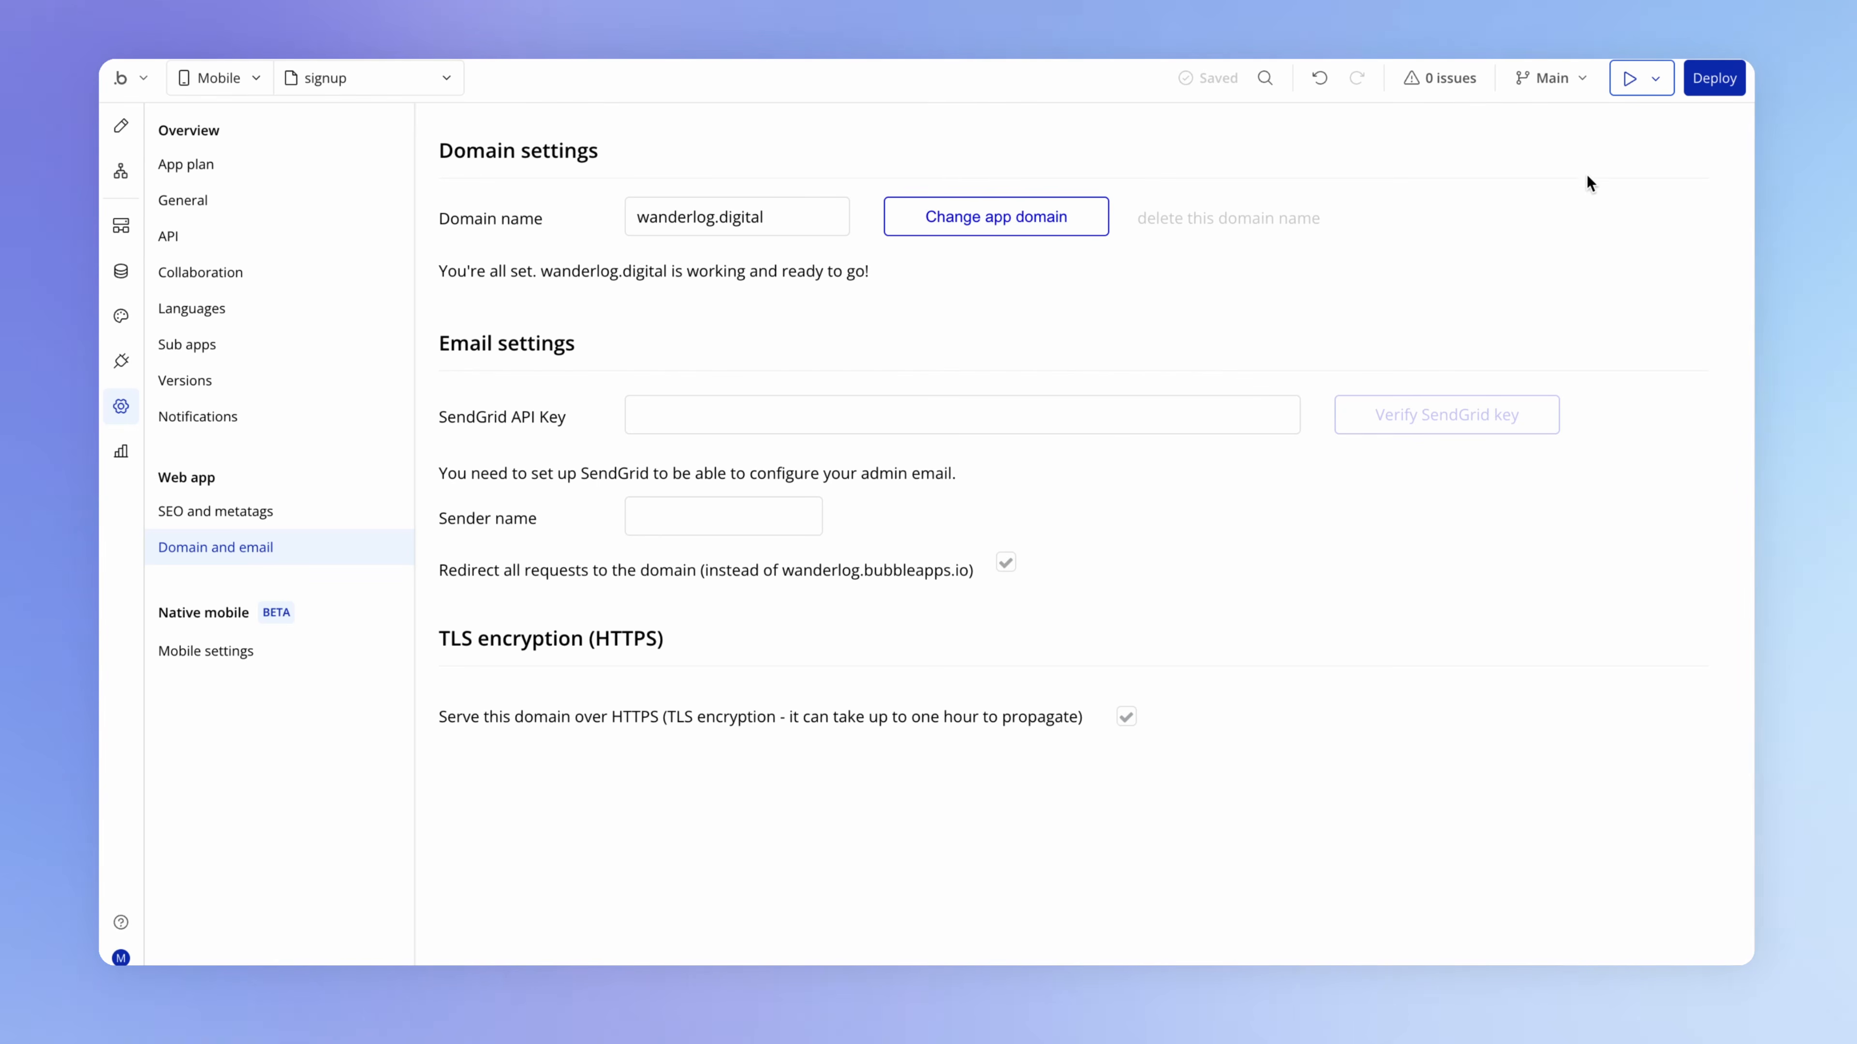
Deploy the Main branch to Live as a web deployment and view the live site
click(1718, 81)
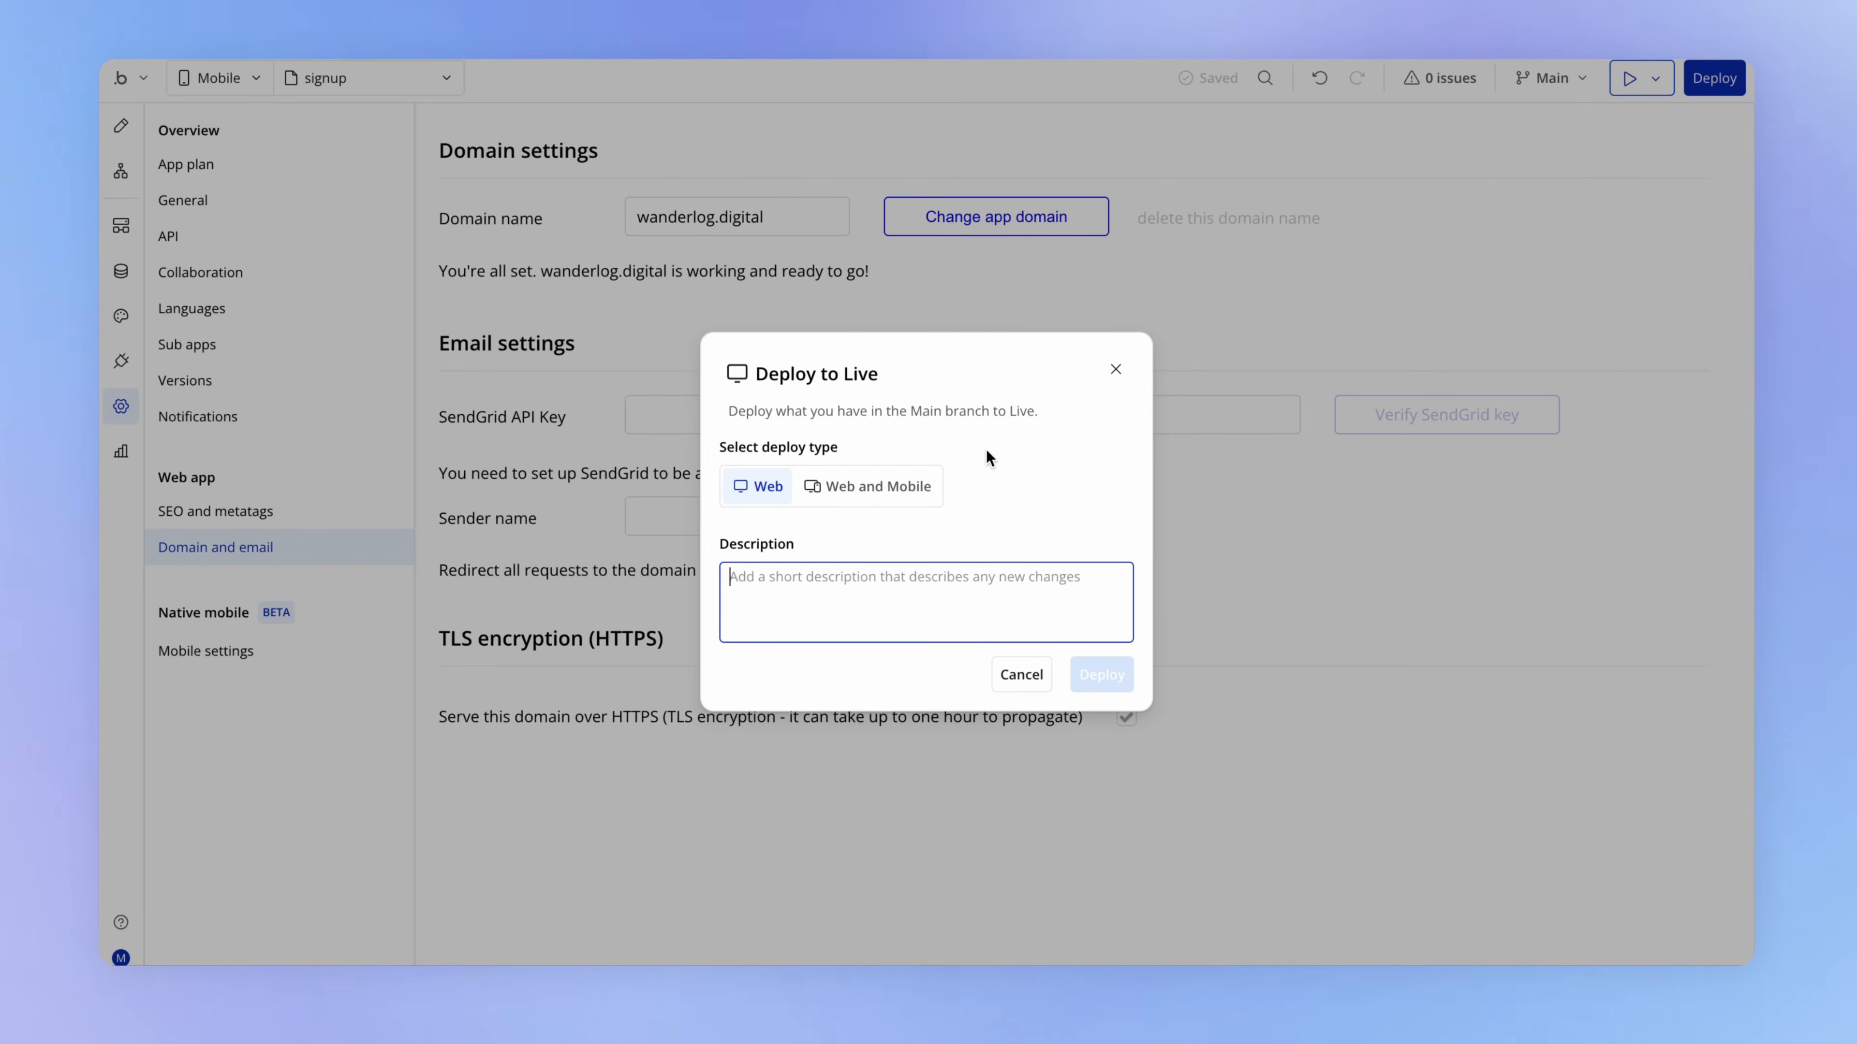
click(1101, 674)
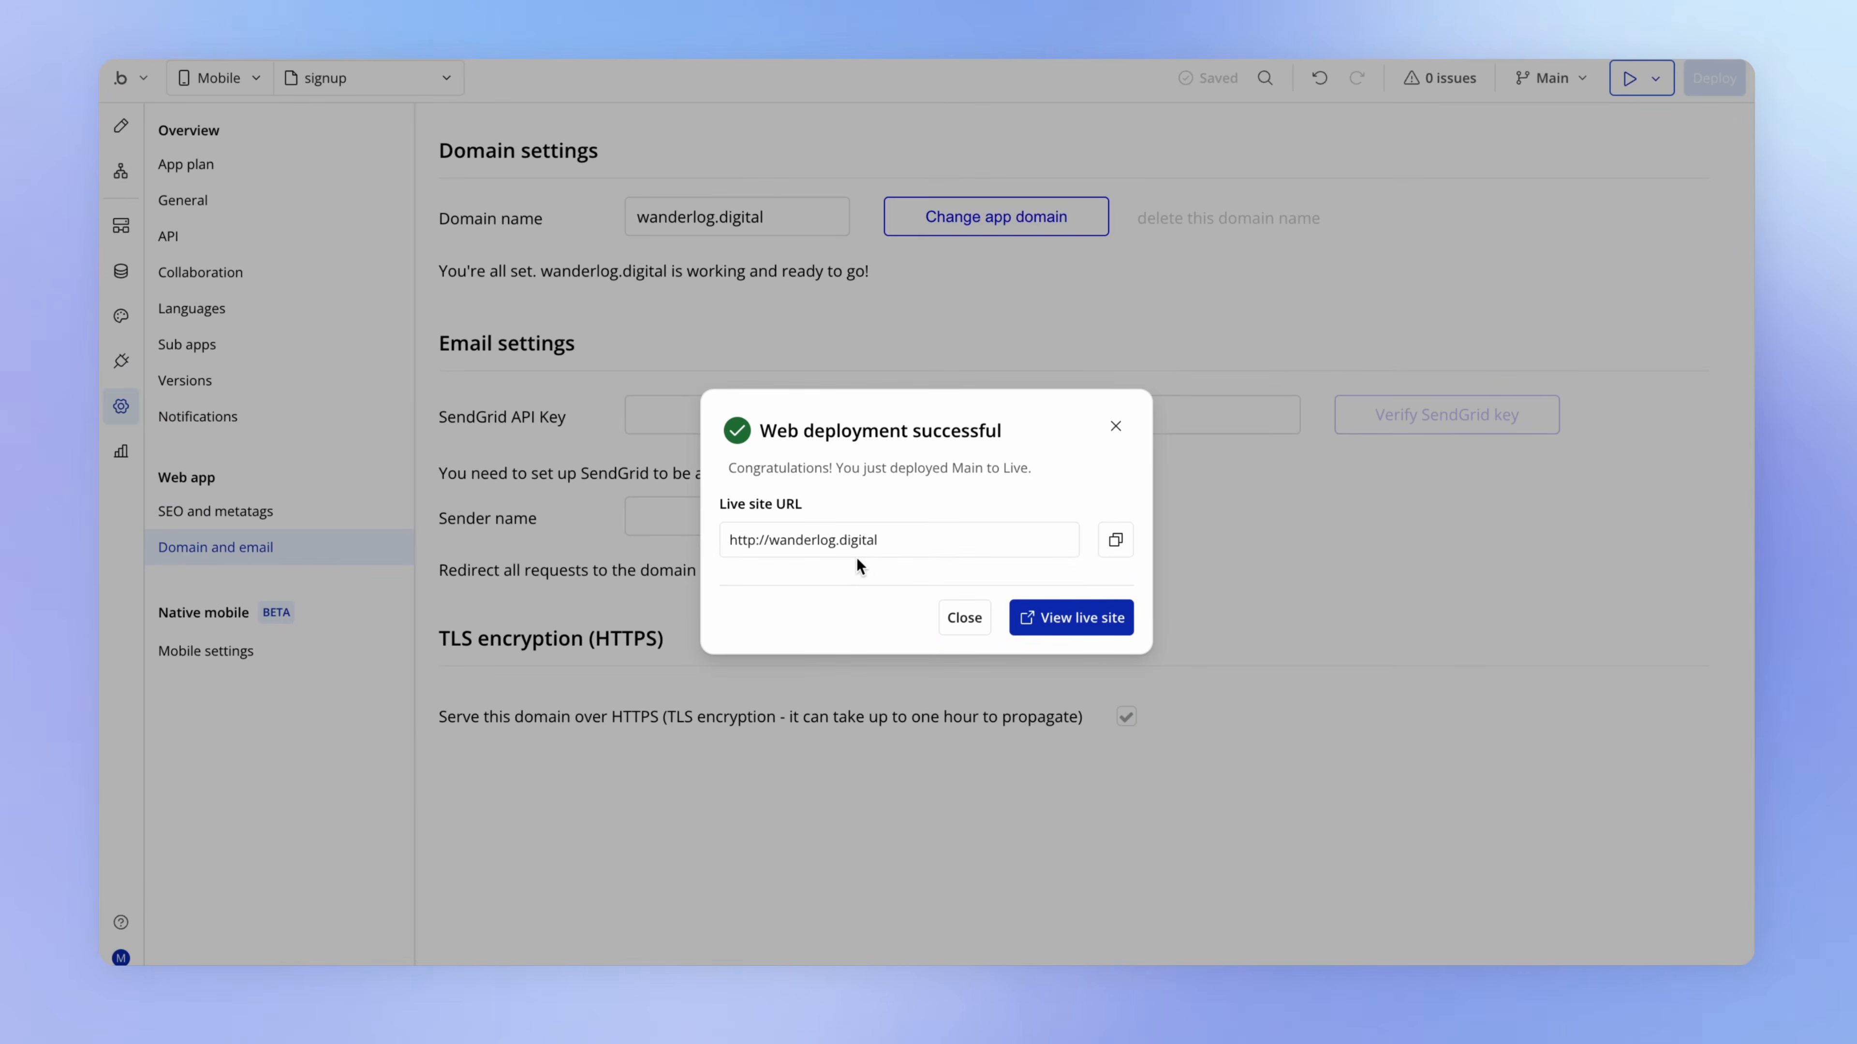
click(1021, 616)
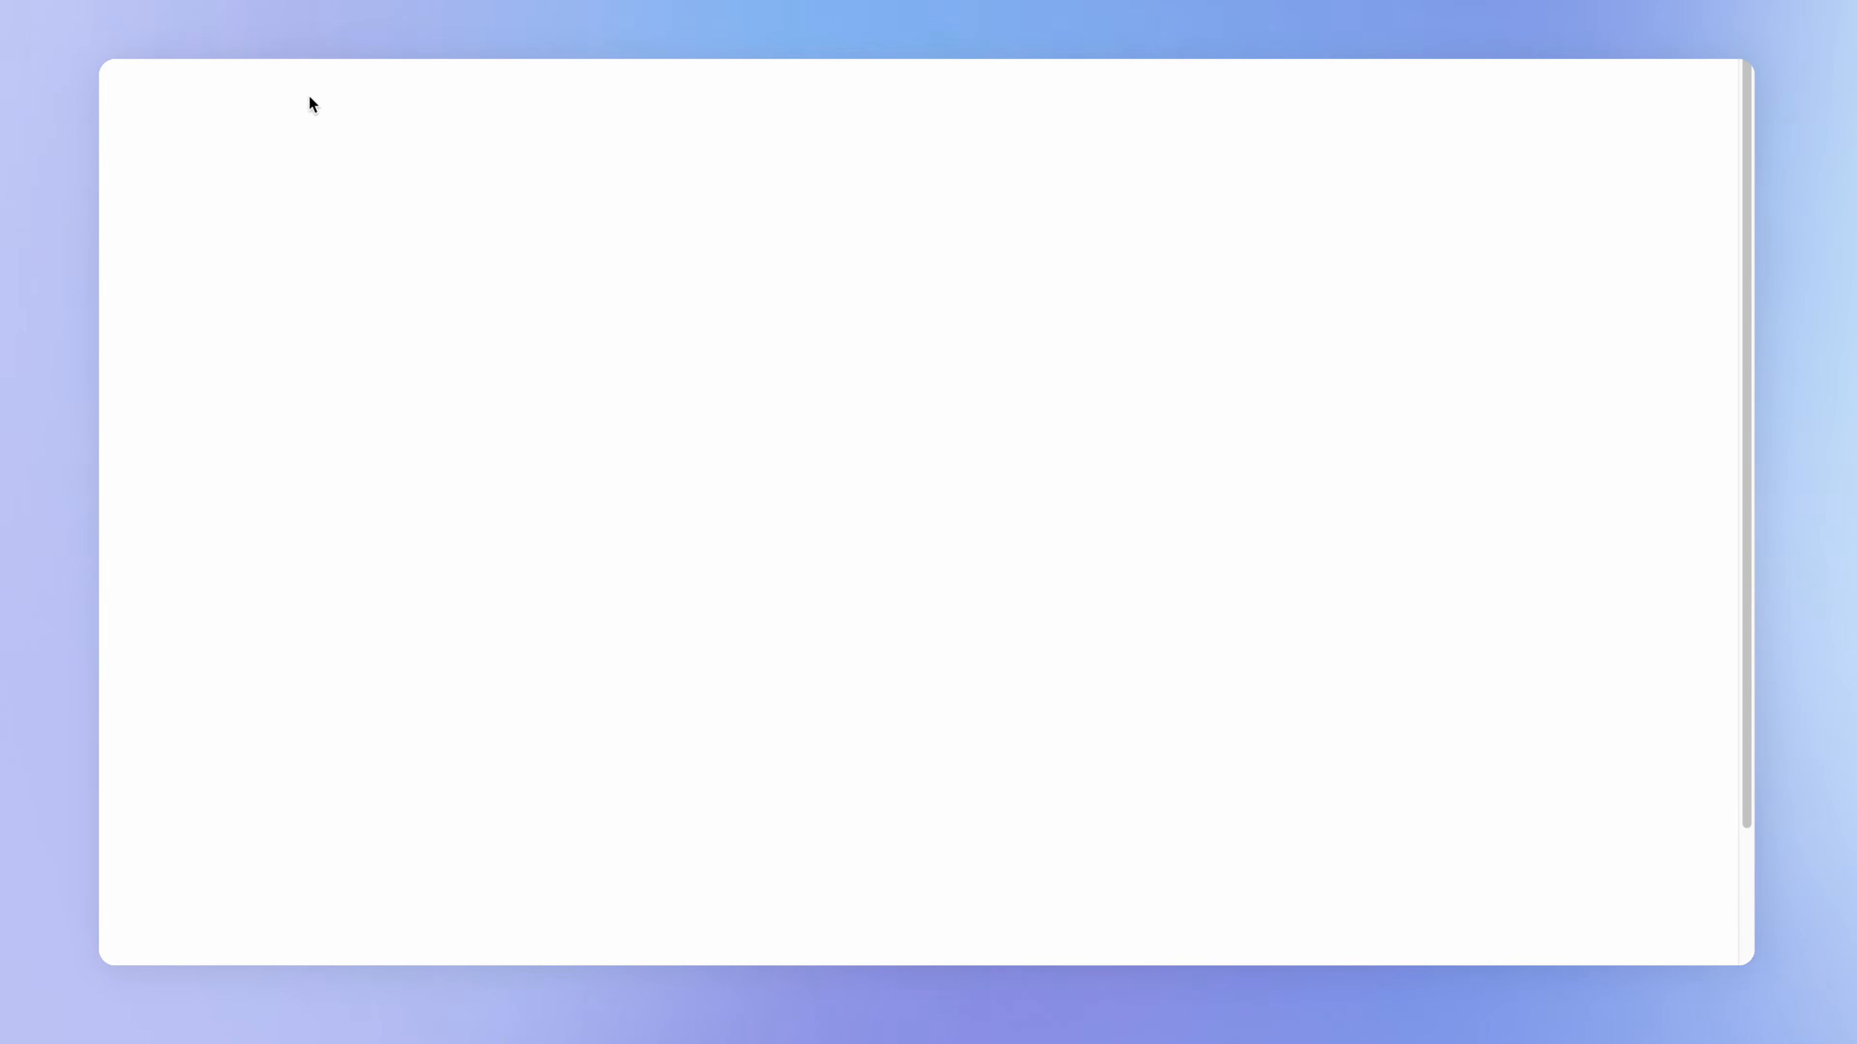
Insert the centered hero component with Browse and Sign up today buttons from the component library into the web app's index page
double_click(1023, 335)
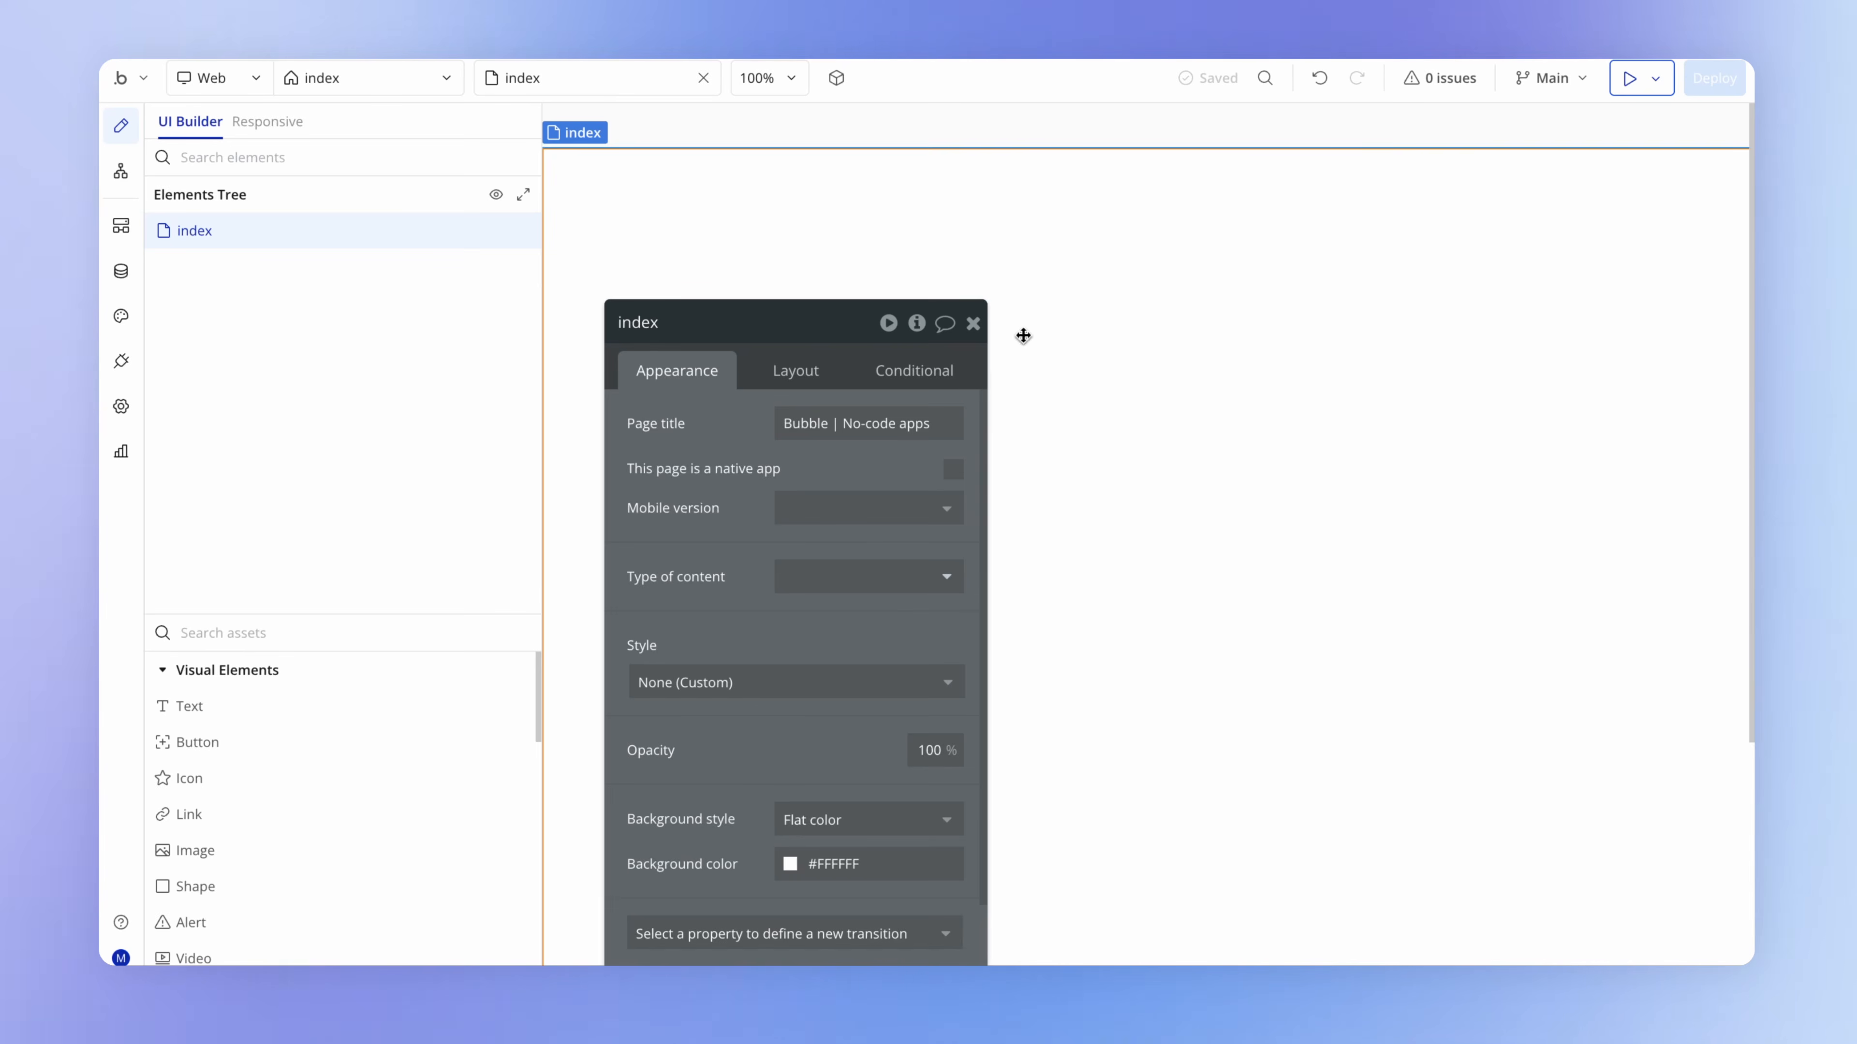
drag(756, 520, 1102, 488)
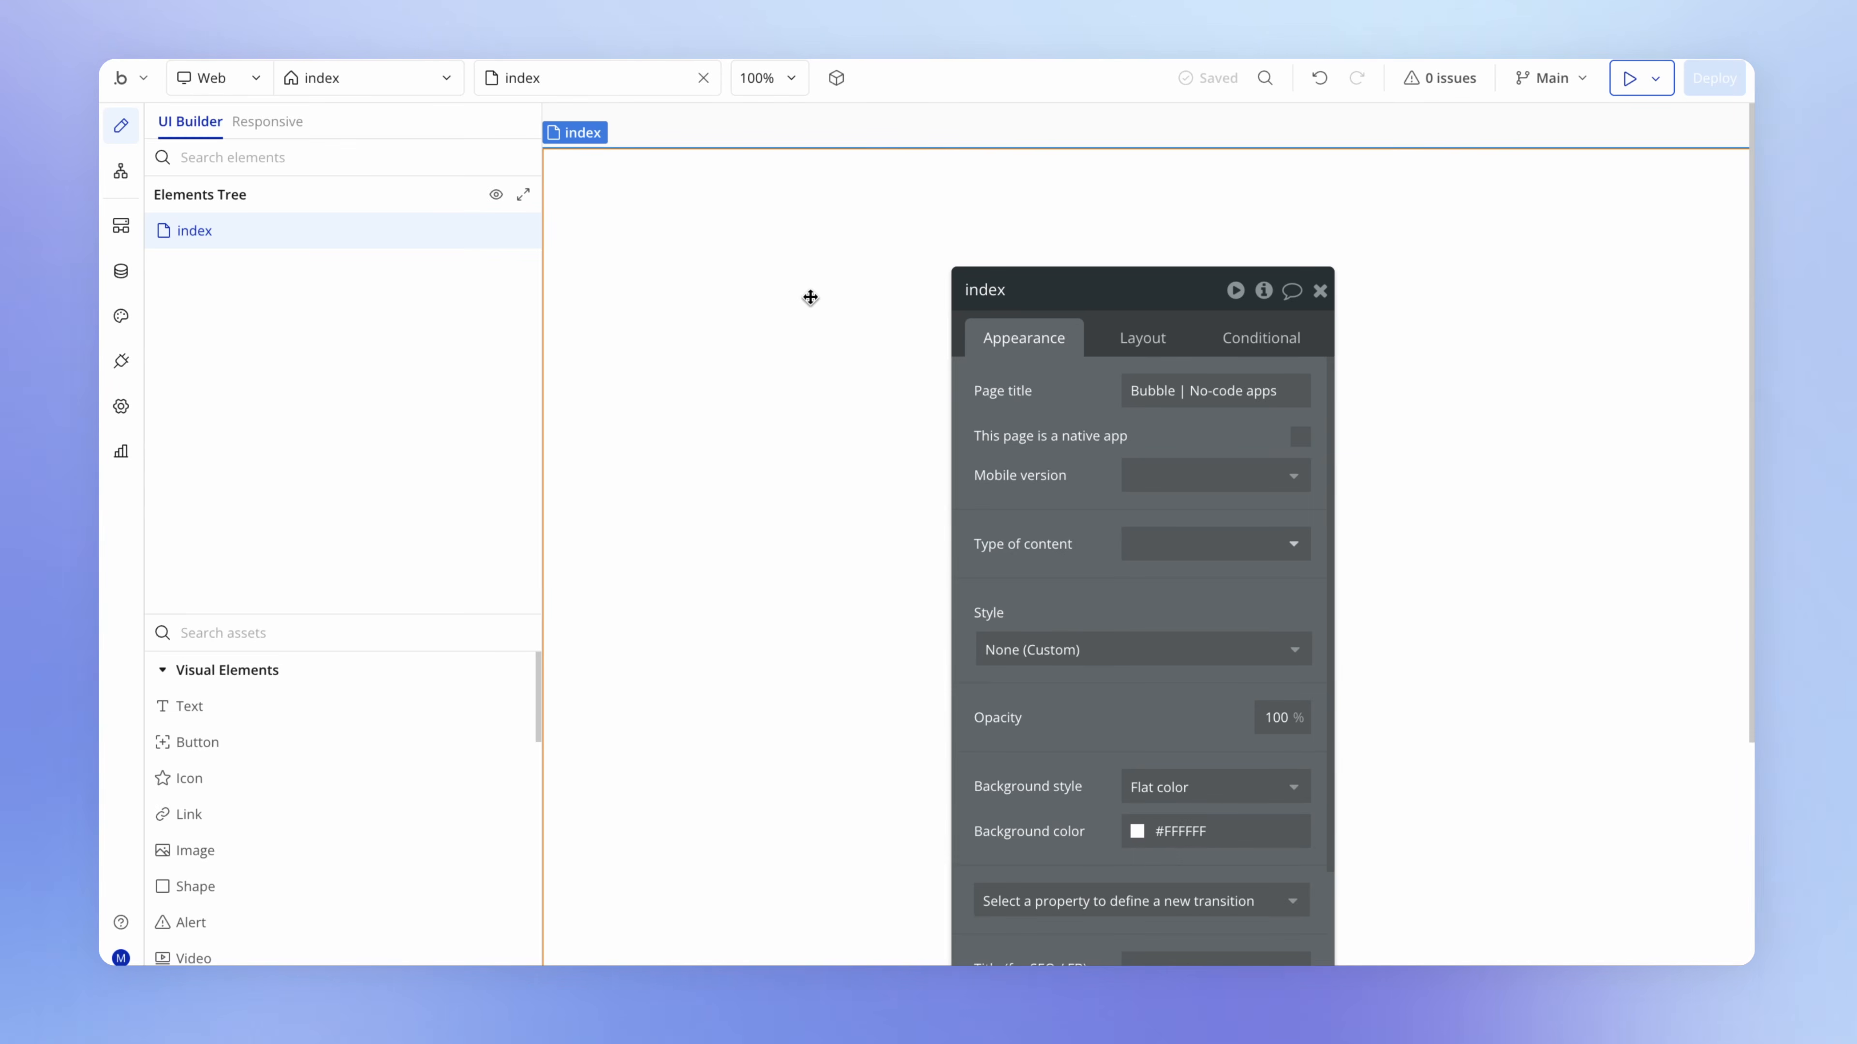
click(836, 77)
drag(1071, 454, 755, 341)
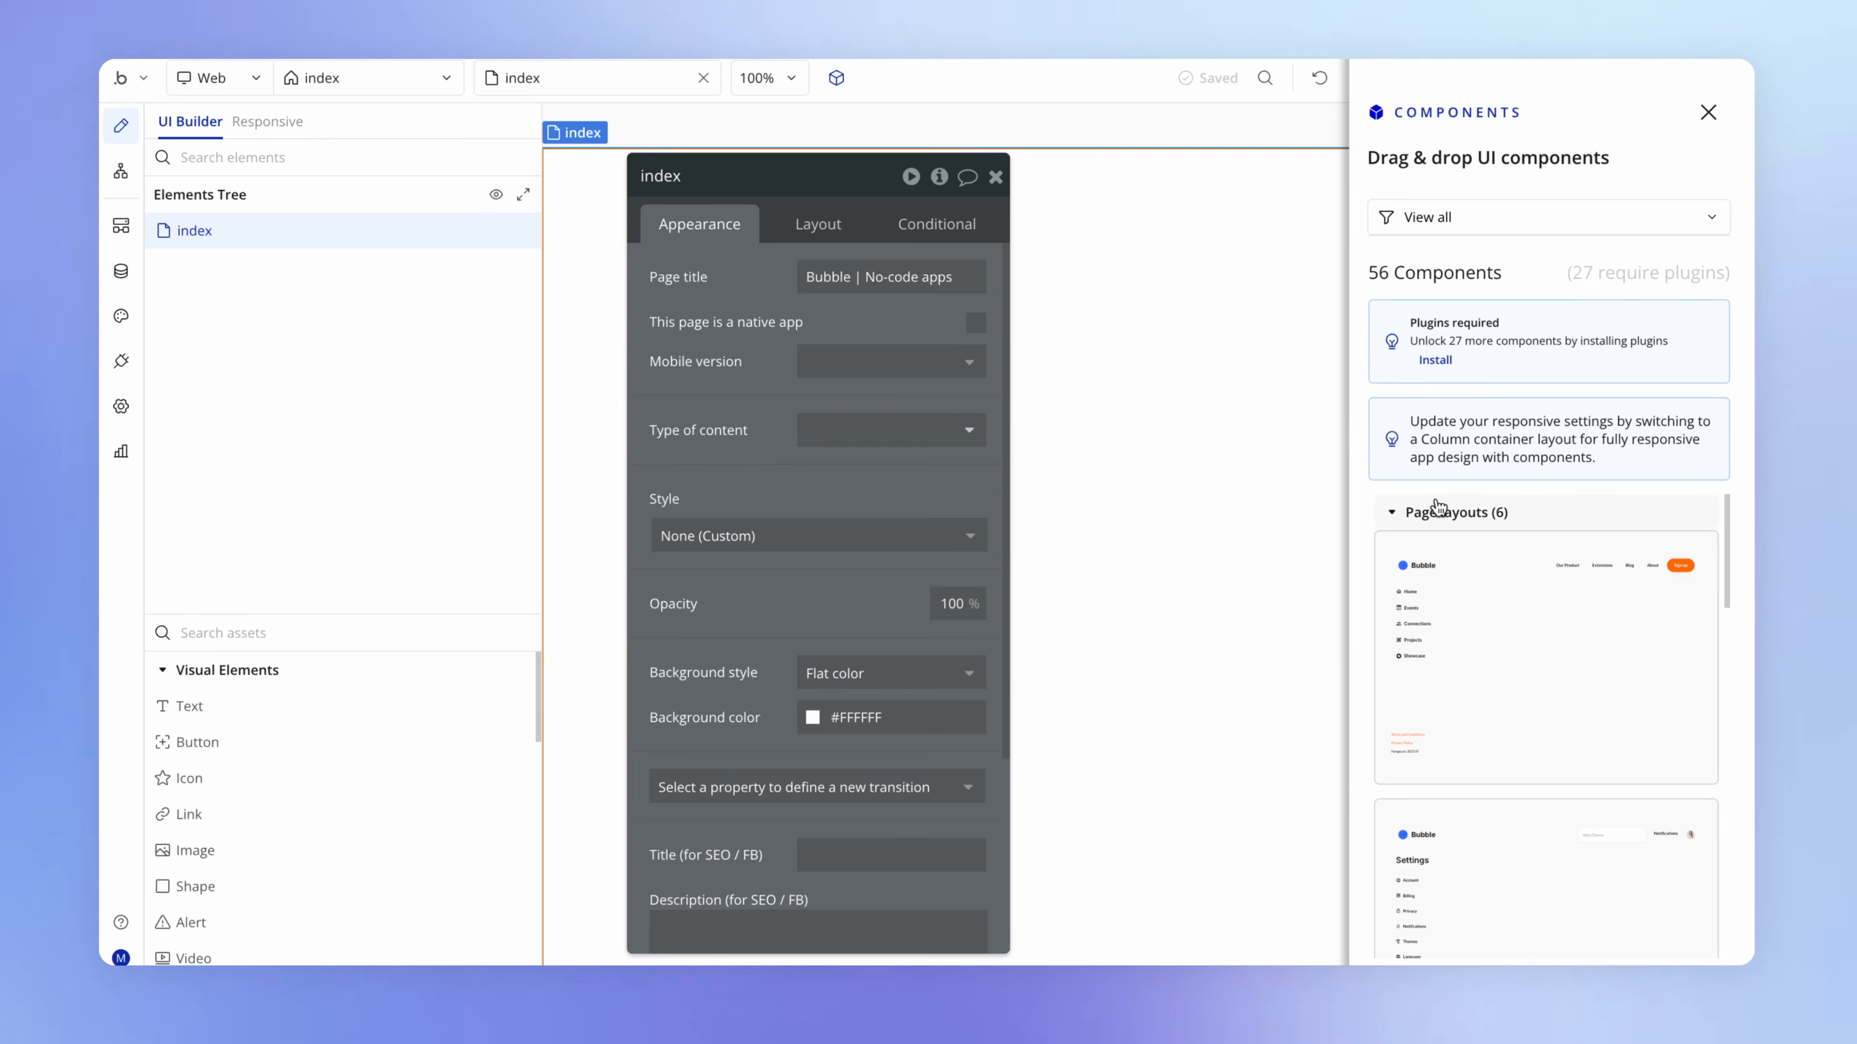
click(1499, 527)
click(1438, 610)
scroll(1513, 637, down, 3)
drag(1512, 651, 1067, 438)
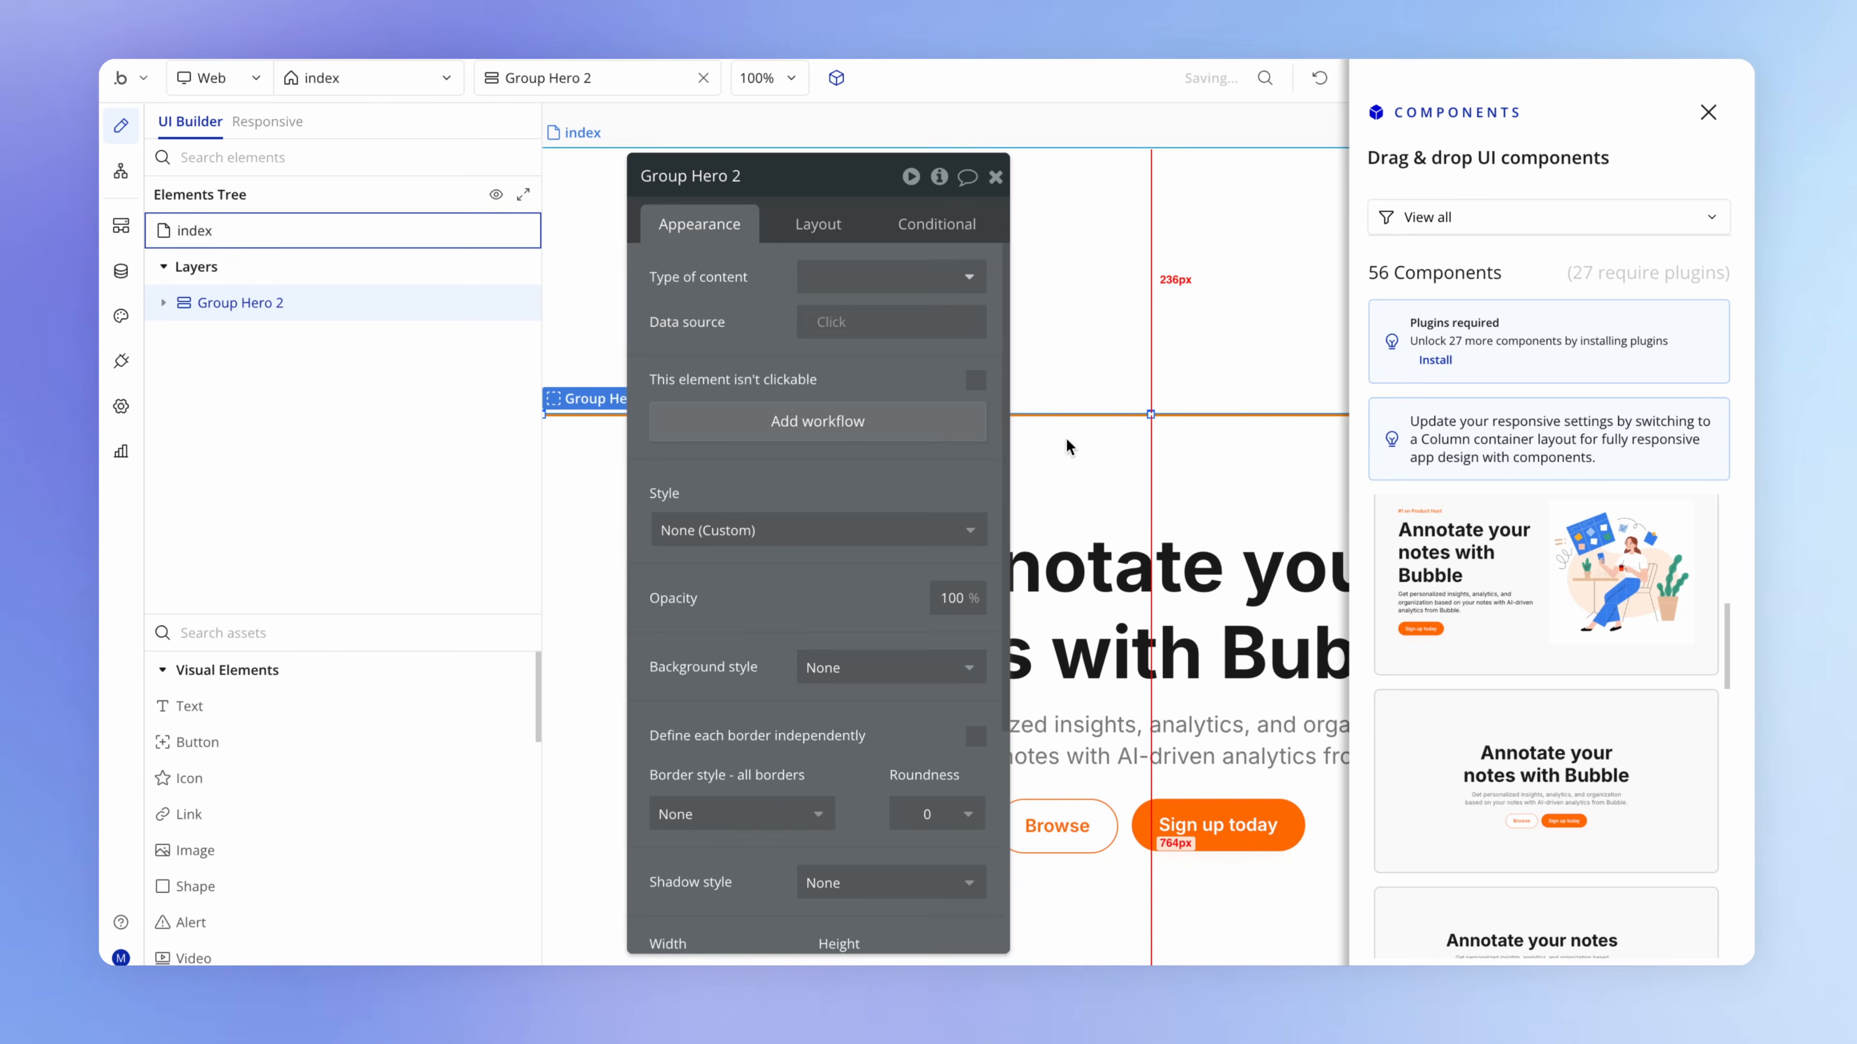
Change the hero heading text to "Track Your Adventure"
scroll(1438, 340, down, 4)
drag(850, 360, 335, 410)
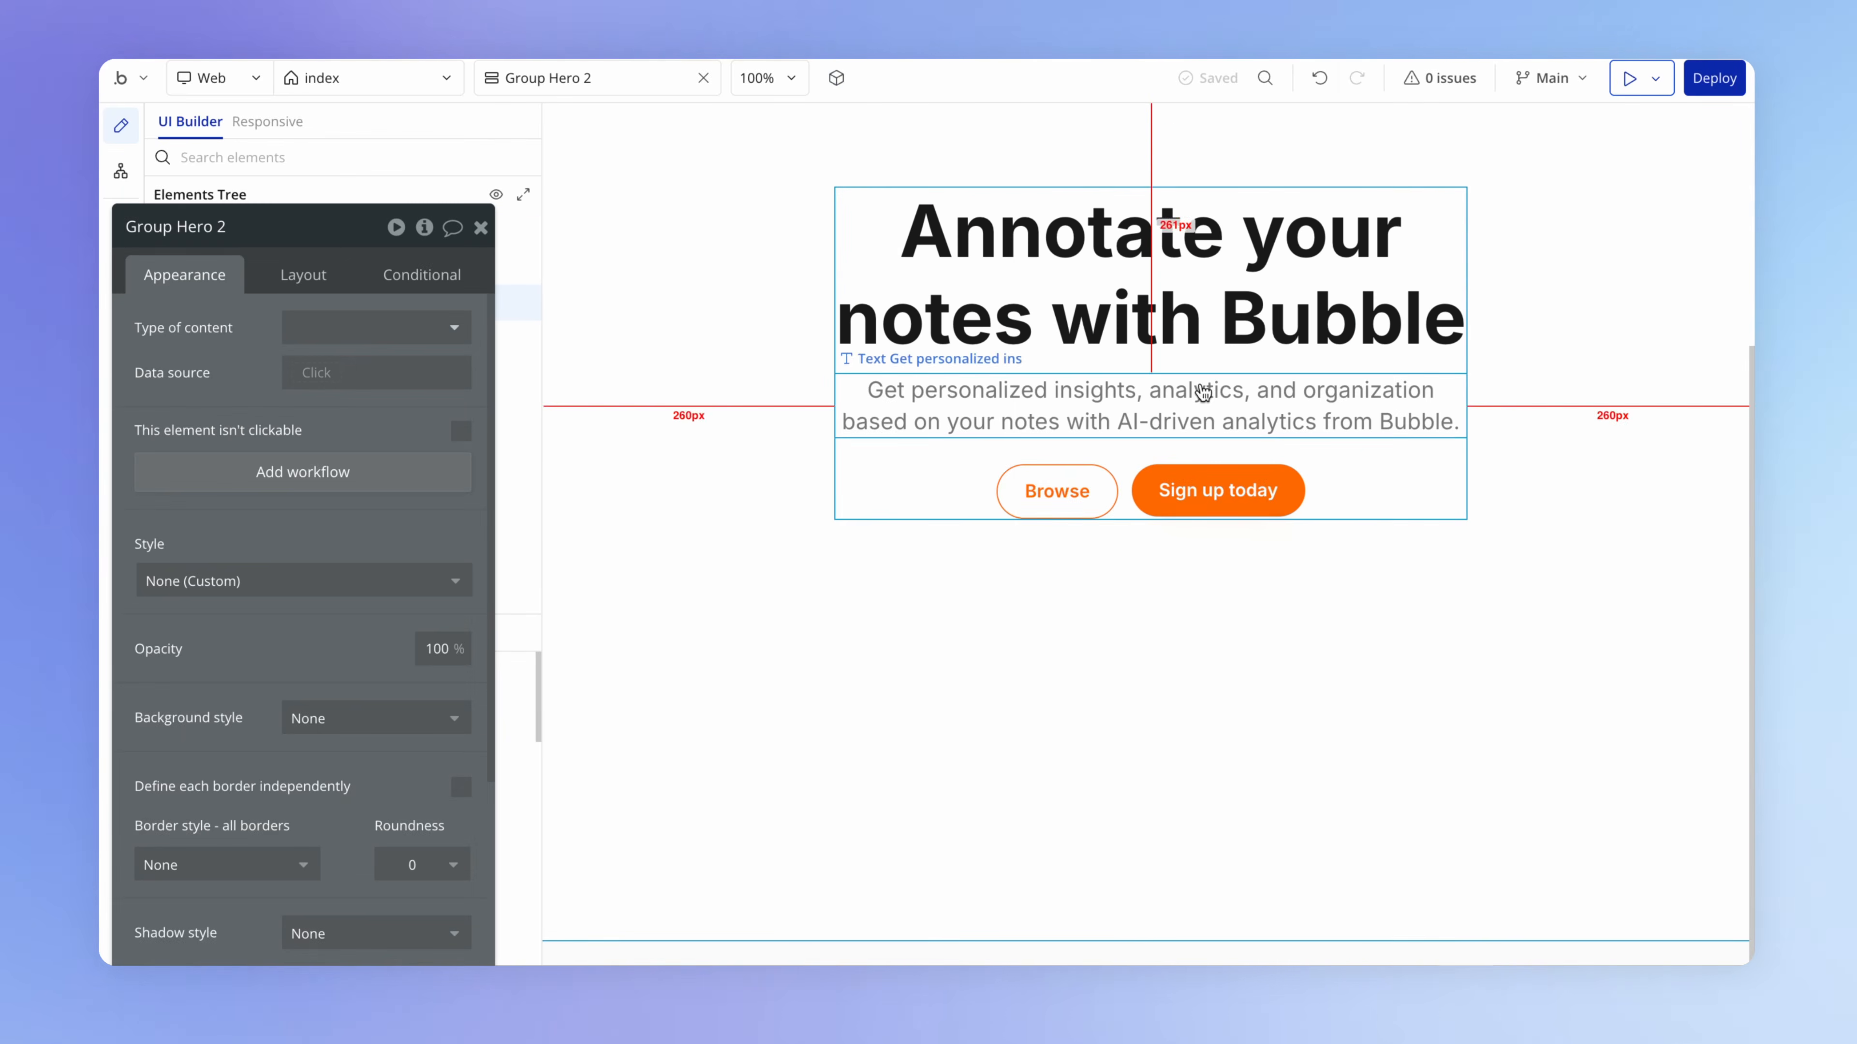
scroll(1181, 329, up, 3)
click(1000, 512)
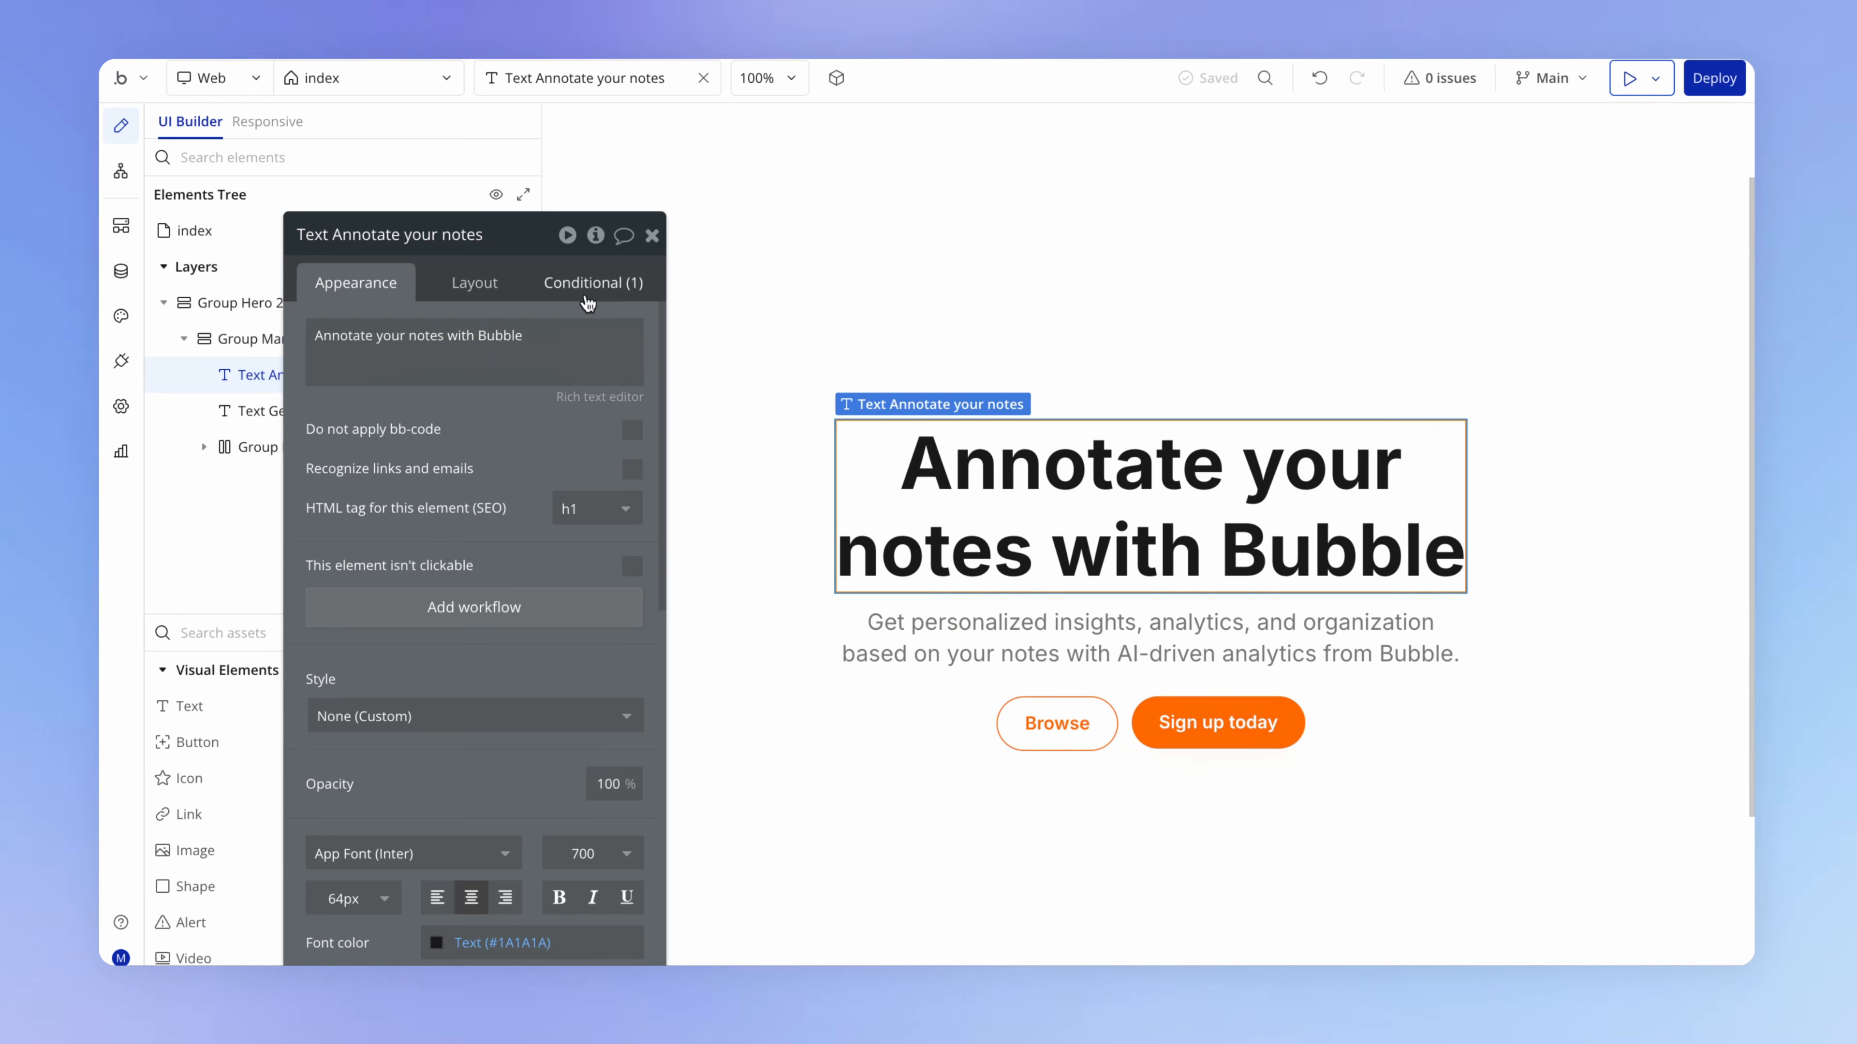
triple_click(513, 370)
text(Track Your Adventure)
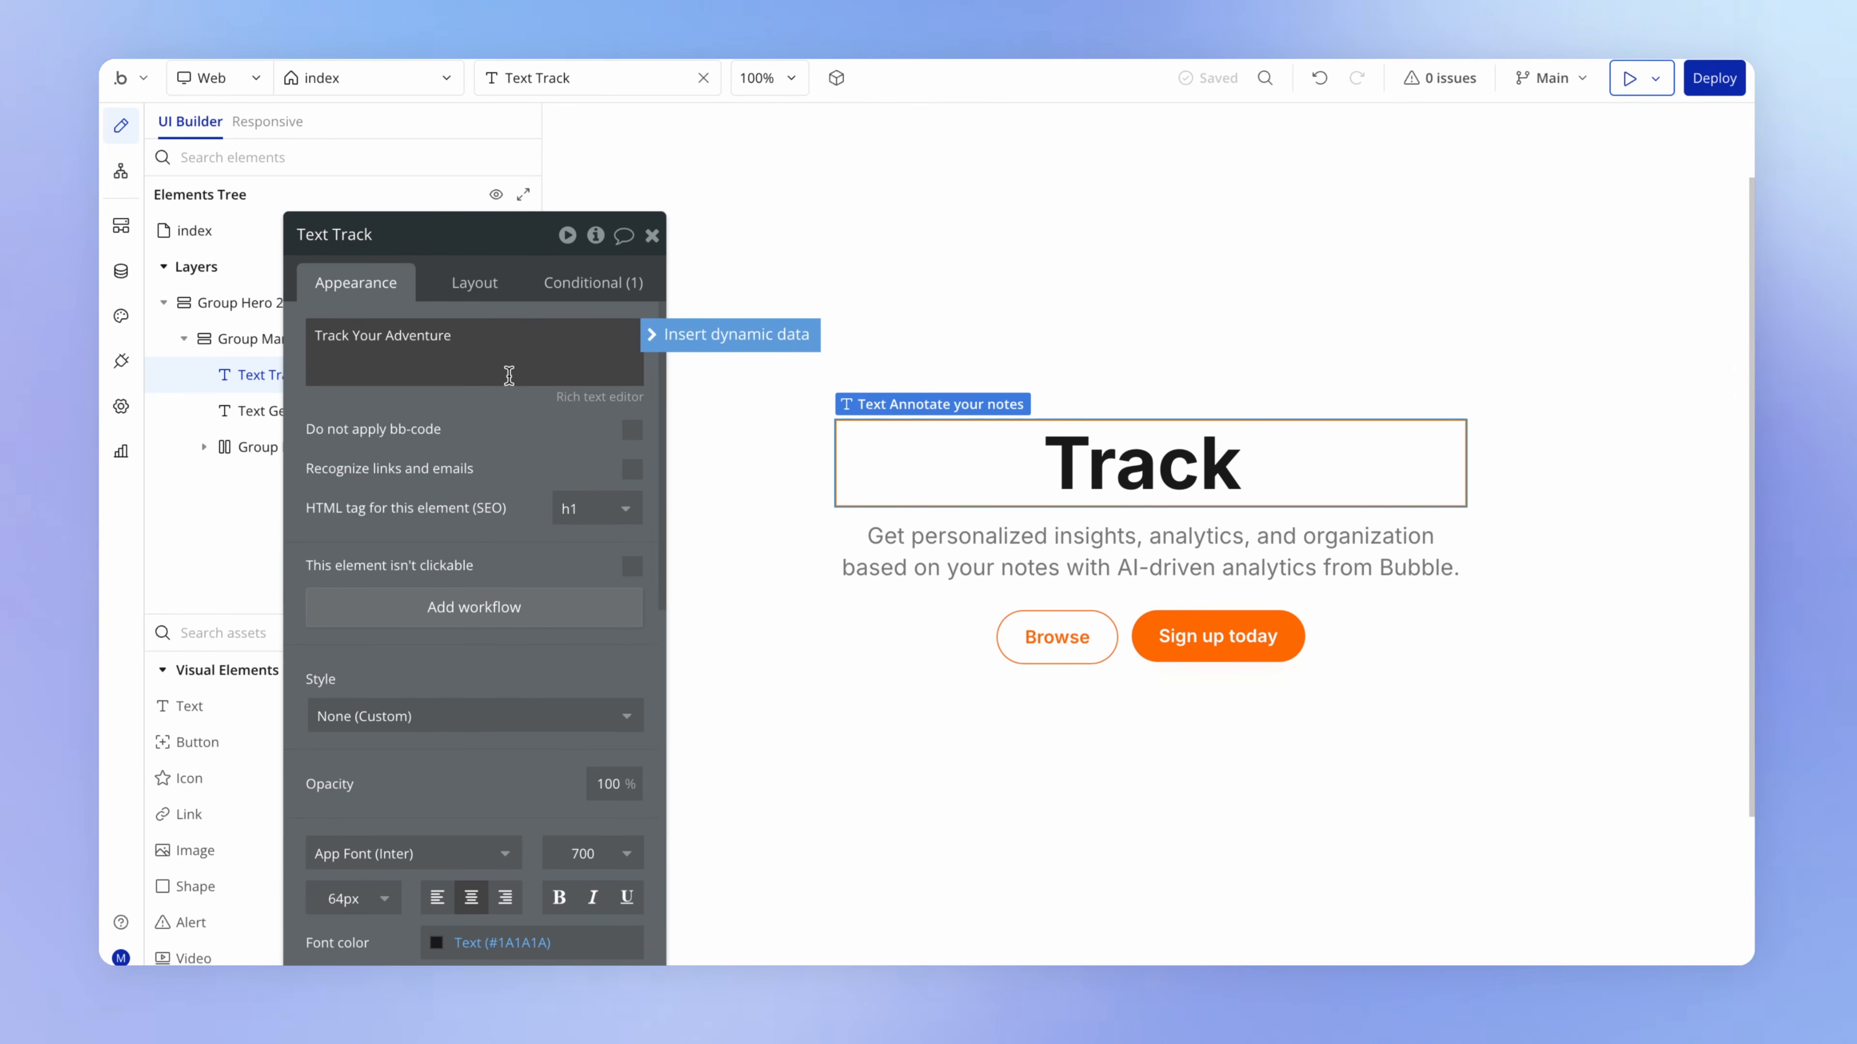
Delete the hero's subtitle and Browse button, and relabel the remaining button "Get the App in the App Store"
click(1284, 643)
key(Delete)
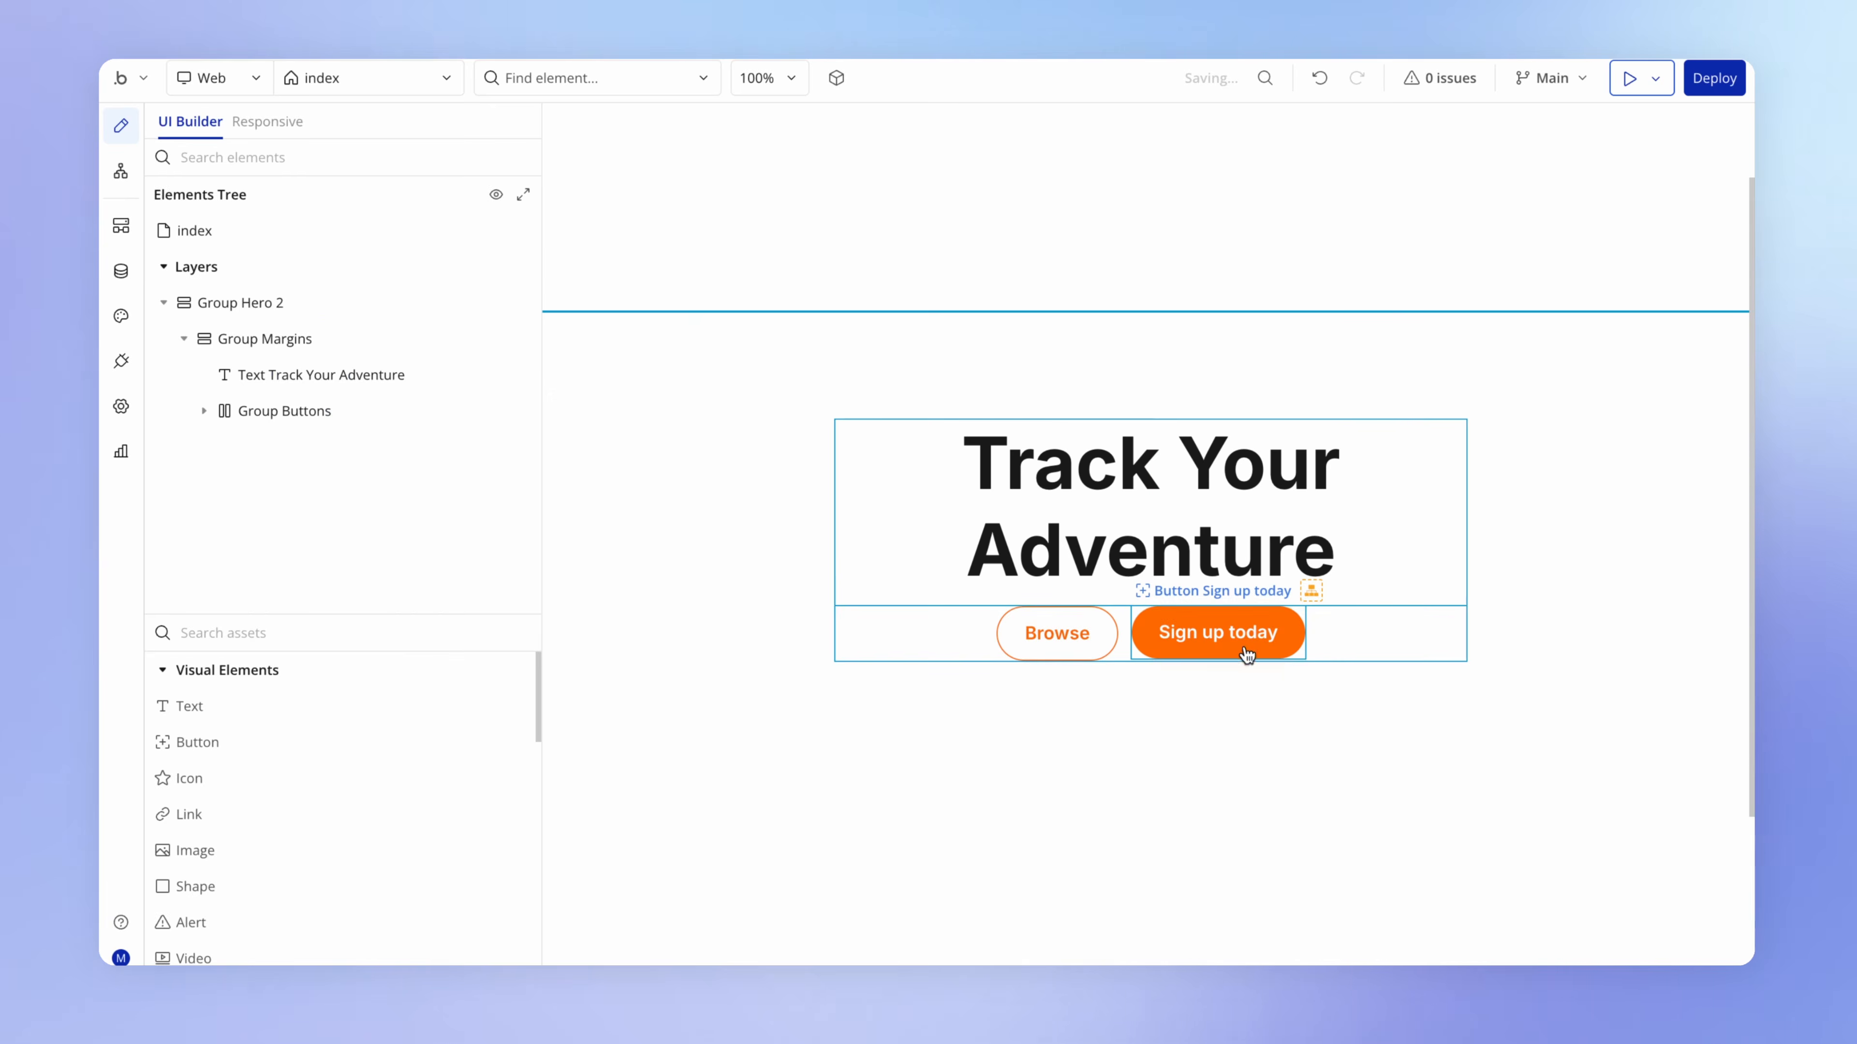
click(1247, 654)
double_click(1111, 651)
triple_click(533, 382)
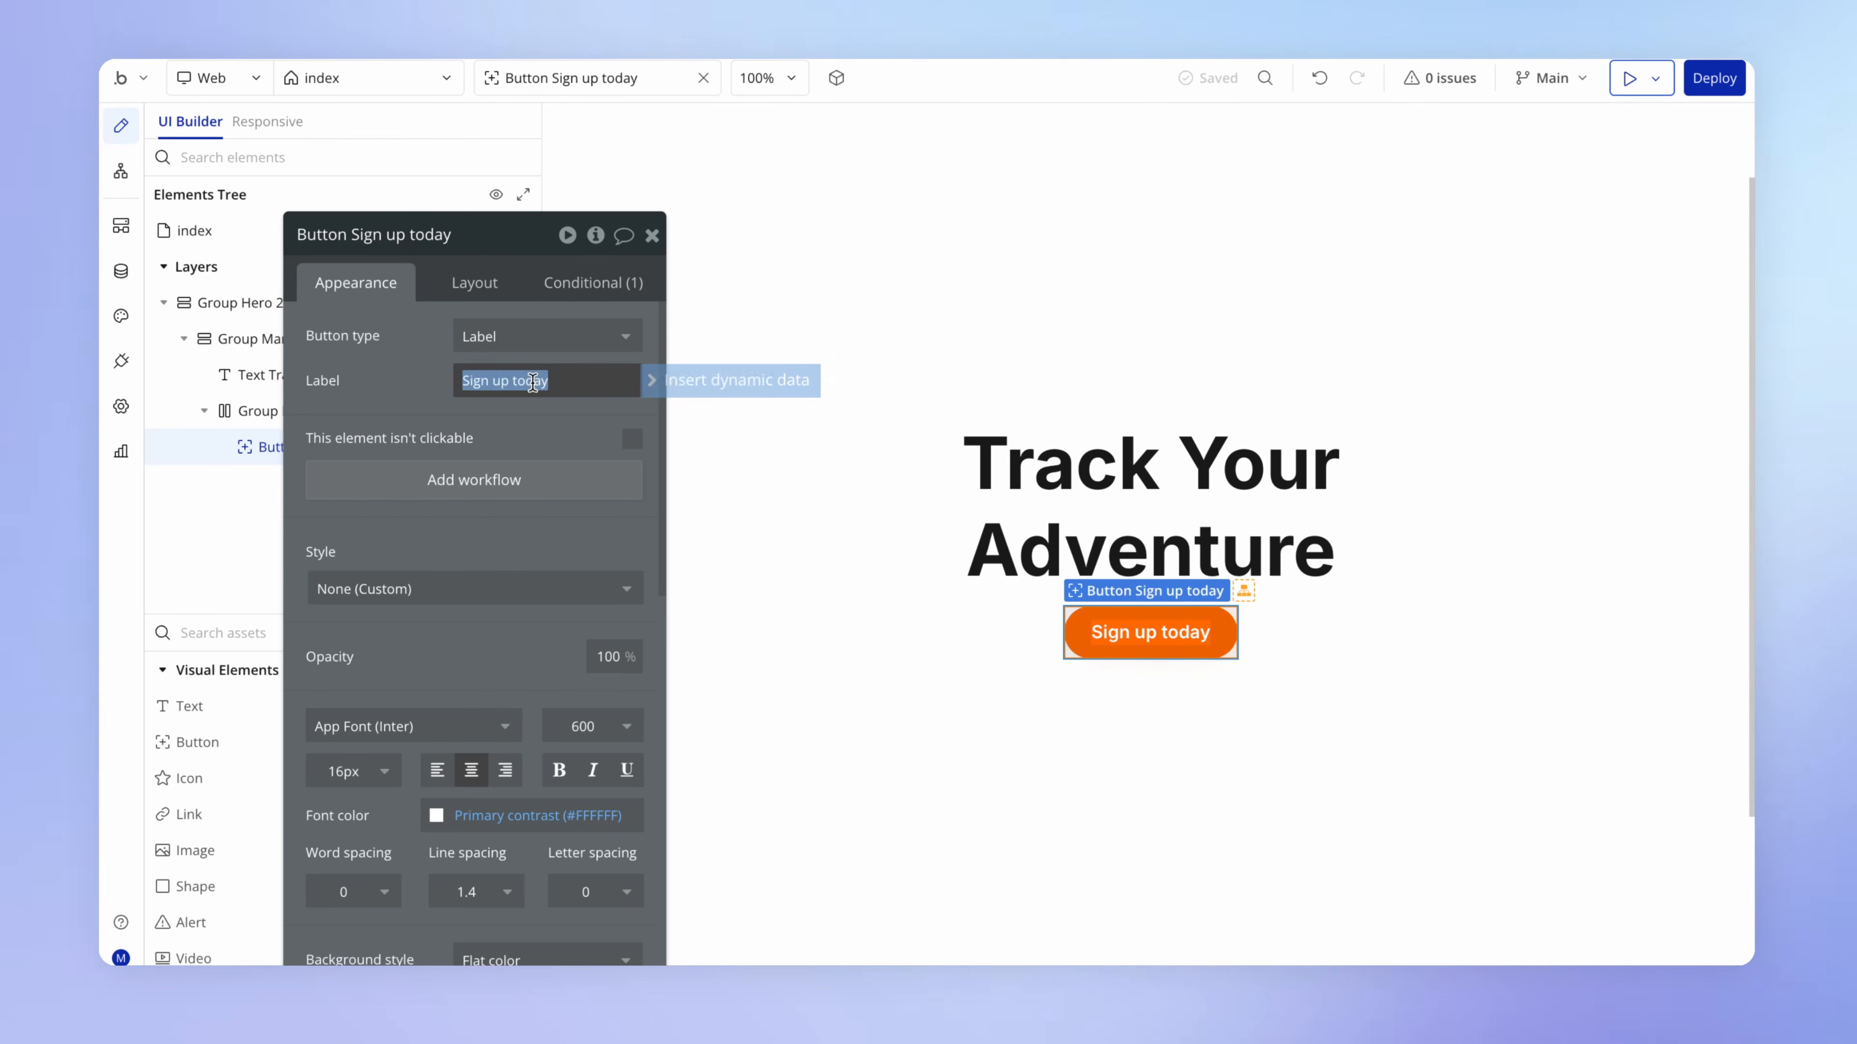
text(Get the App in the App Store)
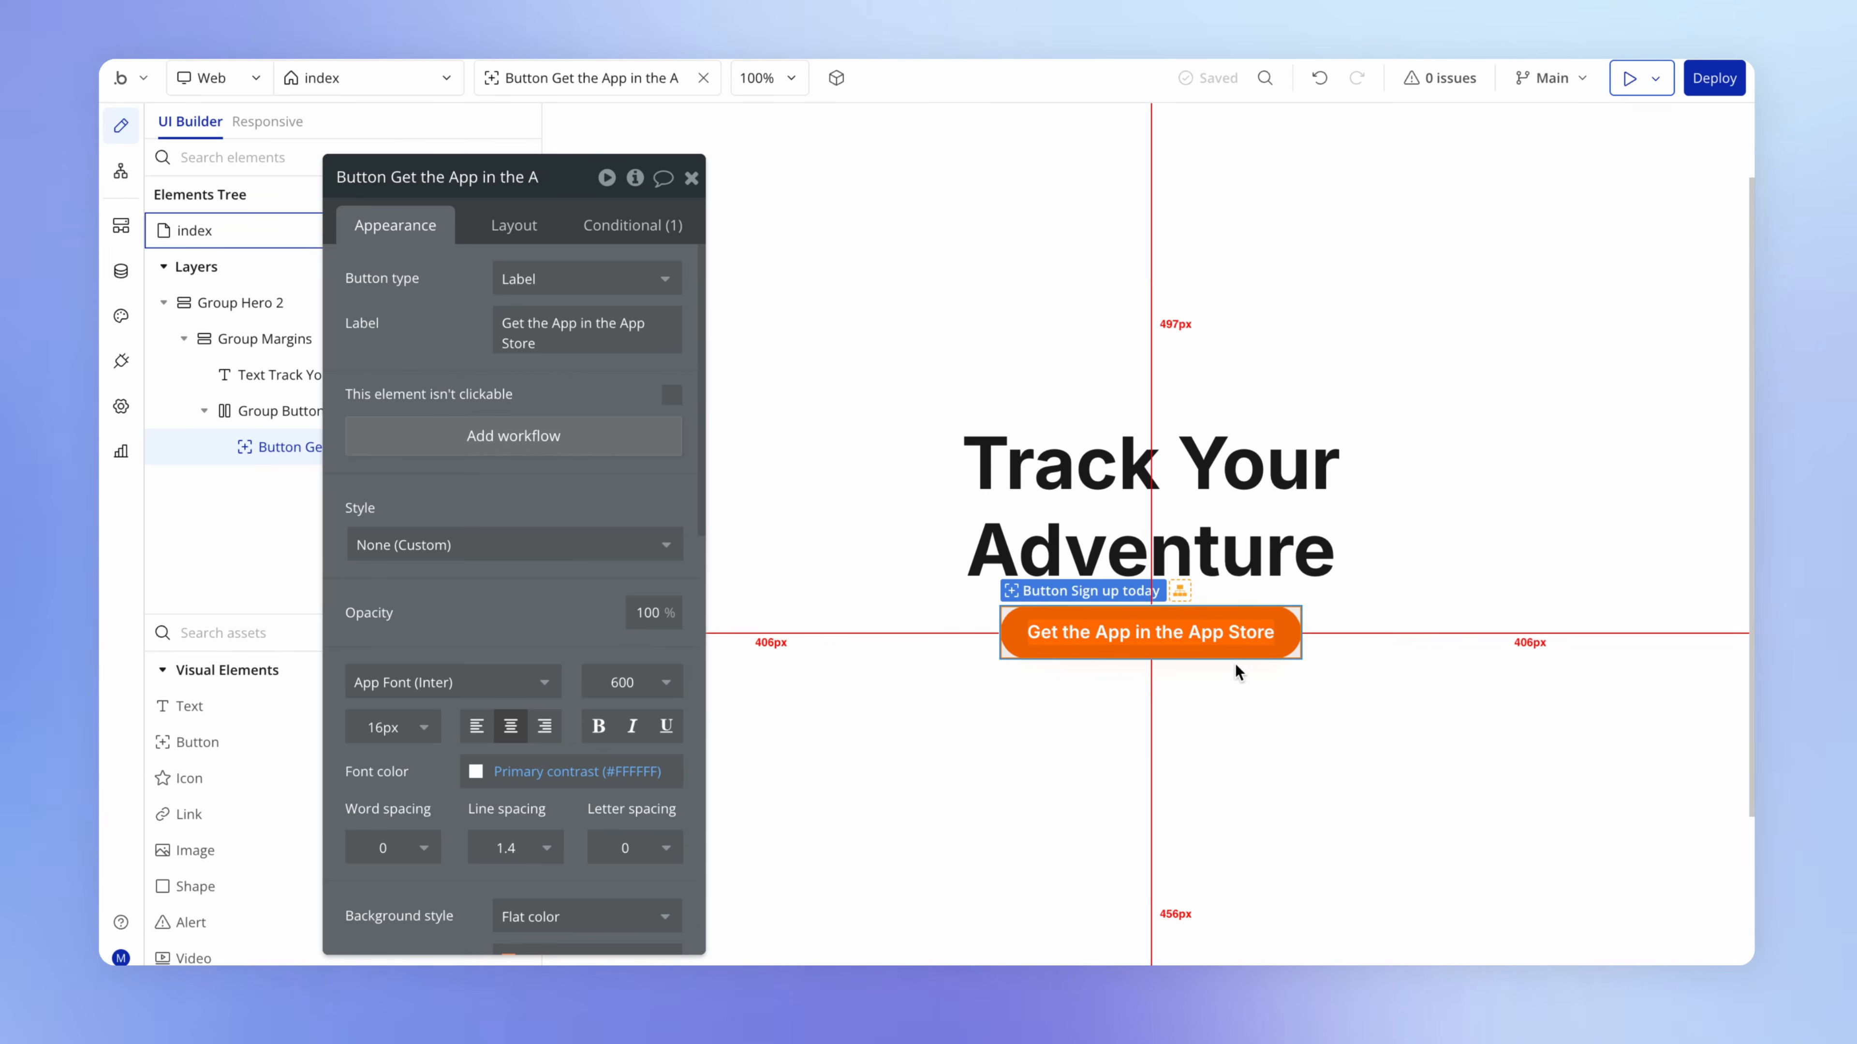
click(1542, 233)
Deploy the web app to Live with the description "update", view the live site, and close the deployment dialog
click(1712, 84)
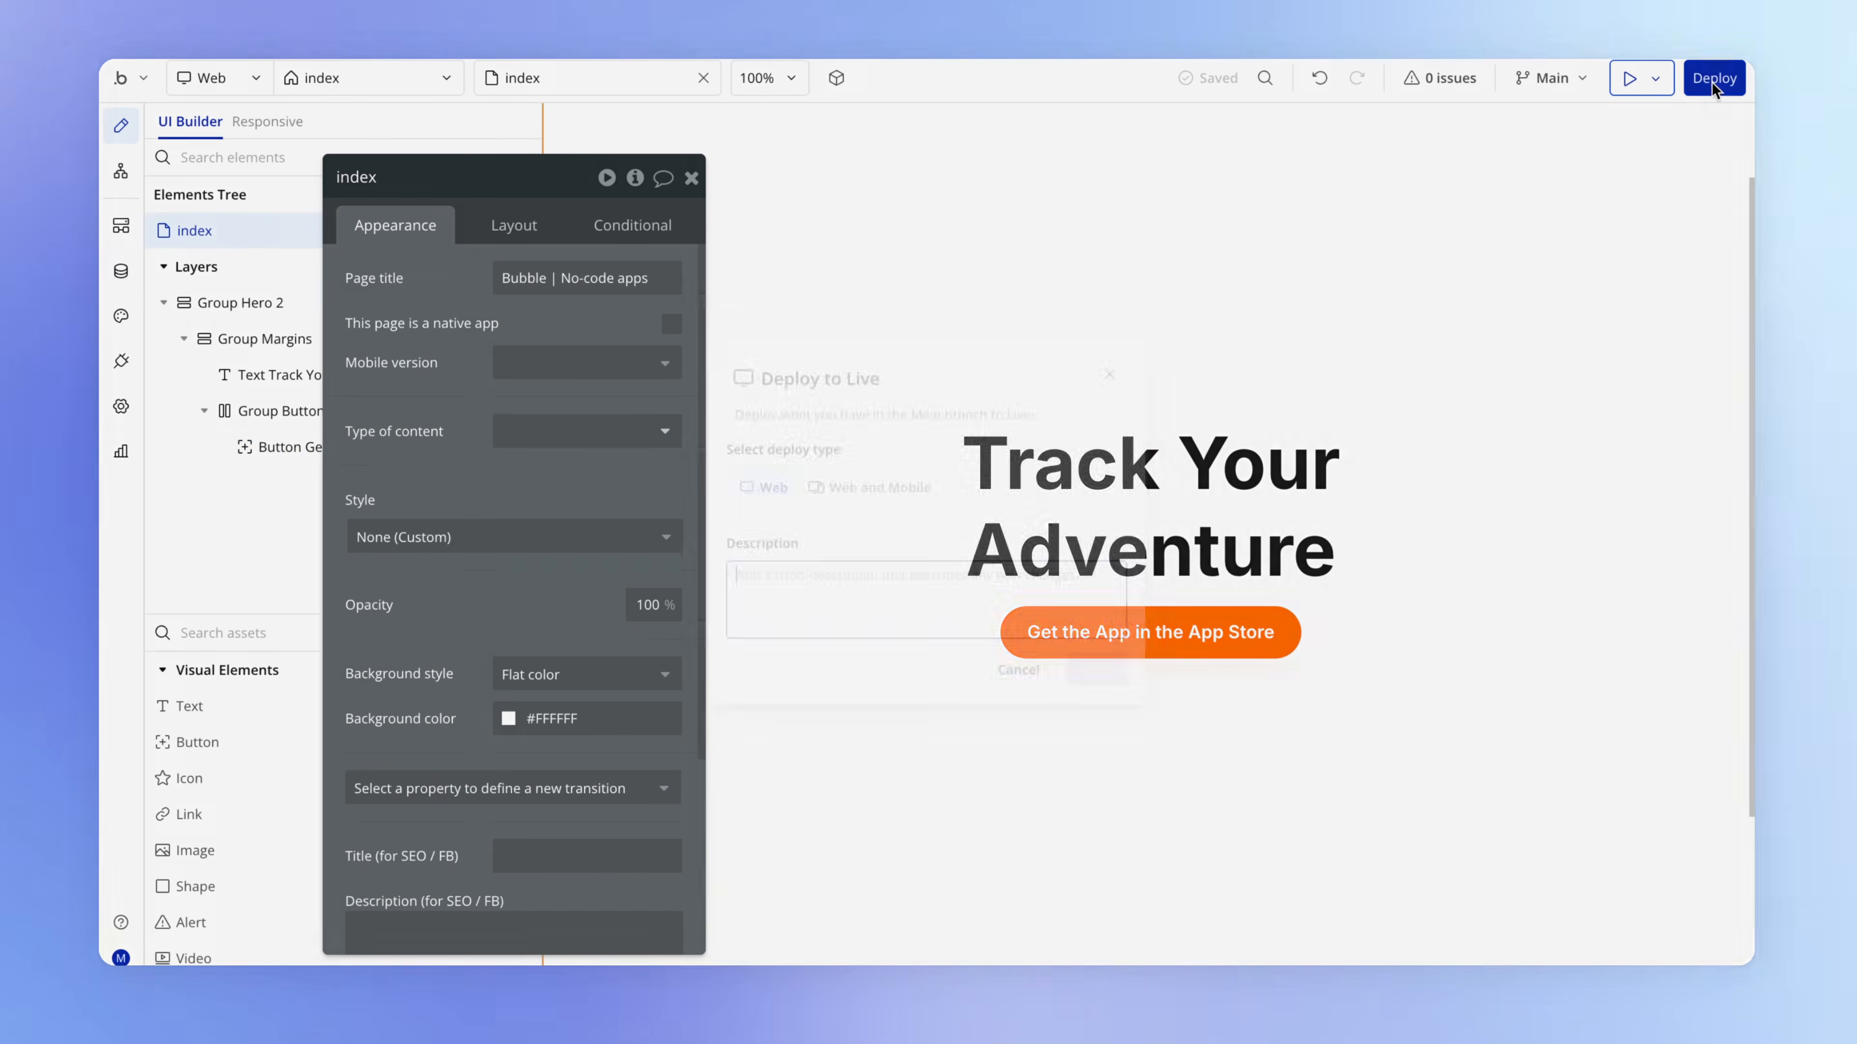
text(update)
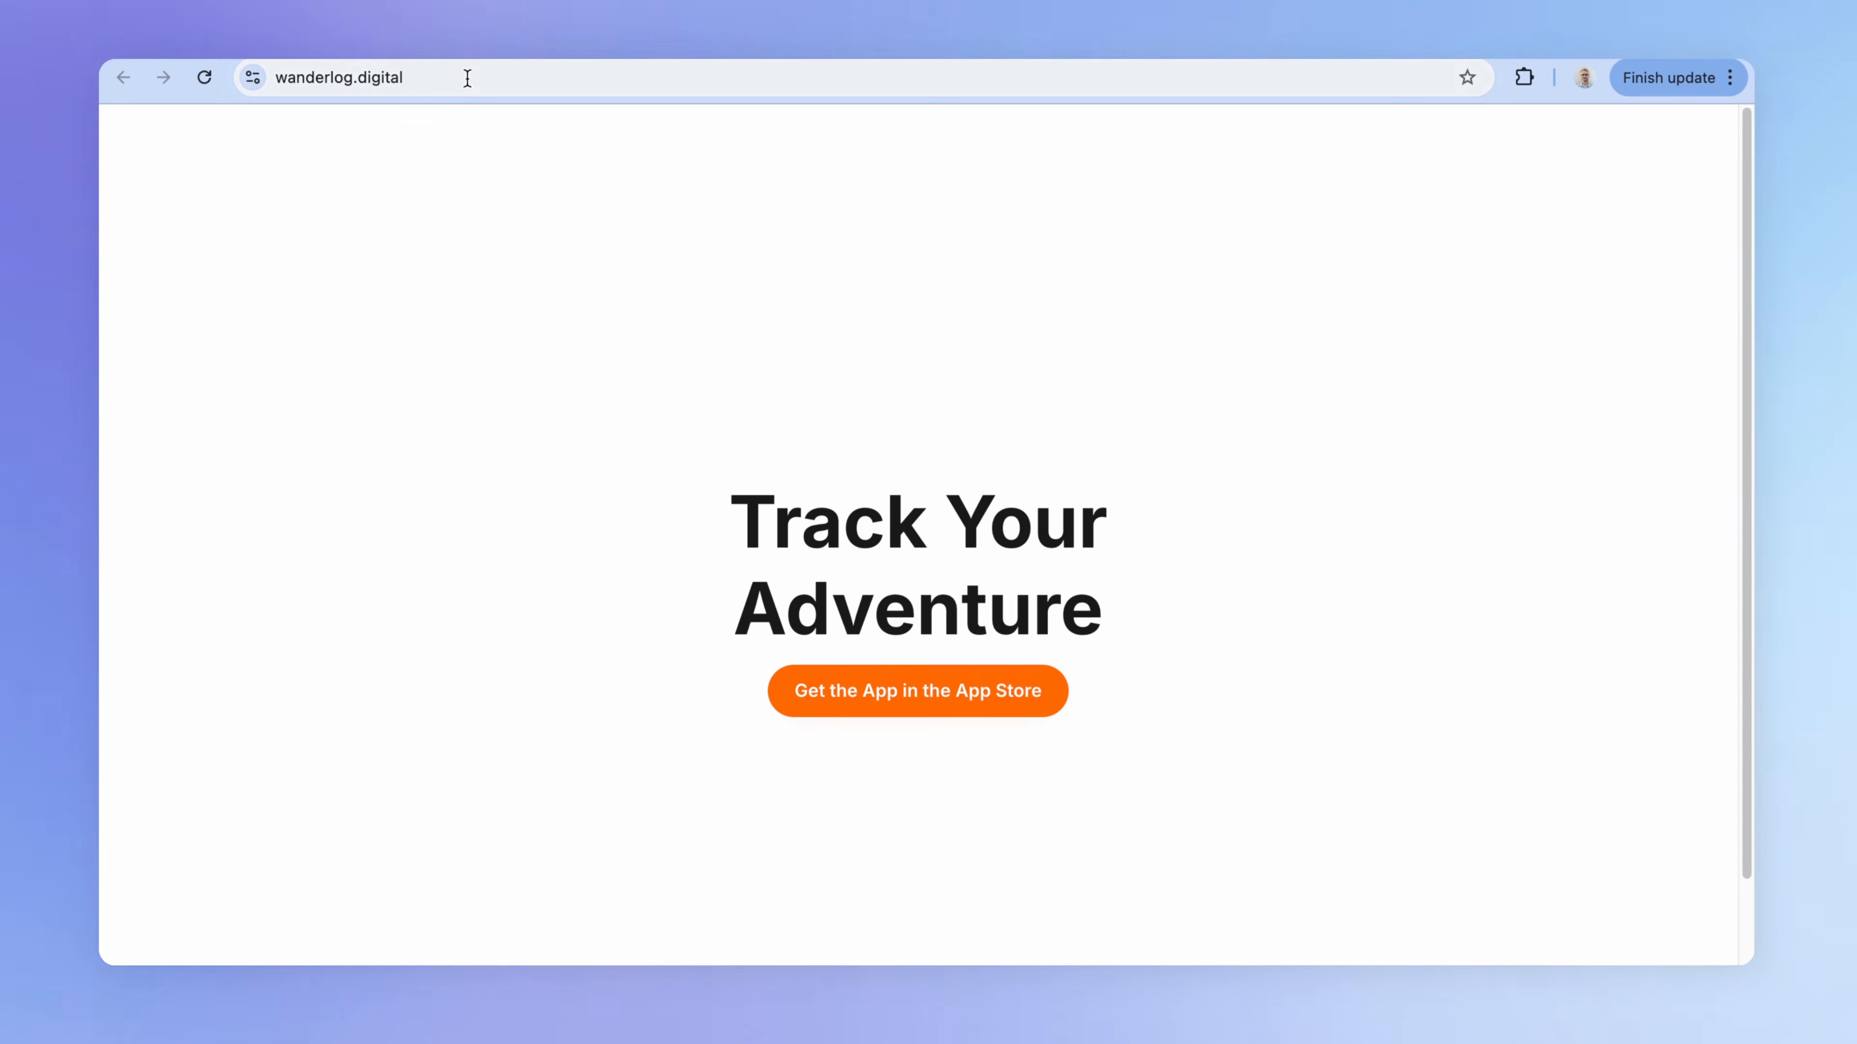
click(462, 76)
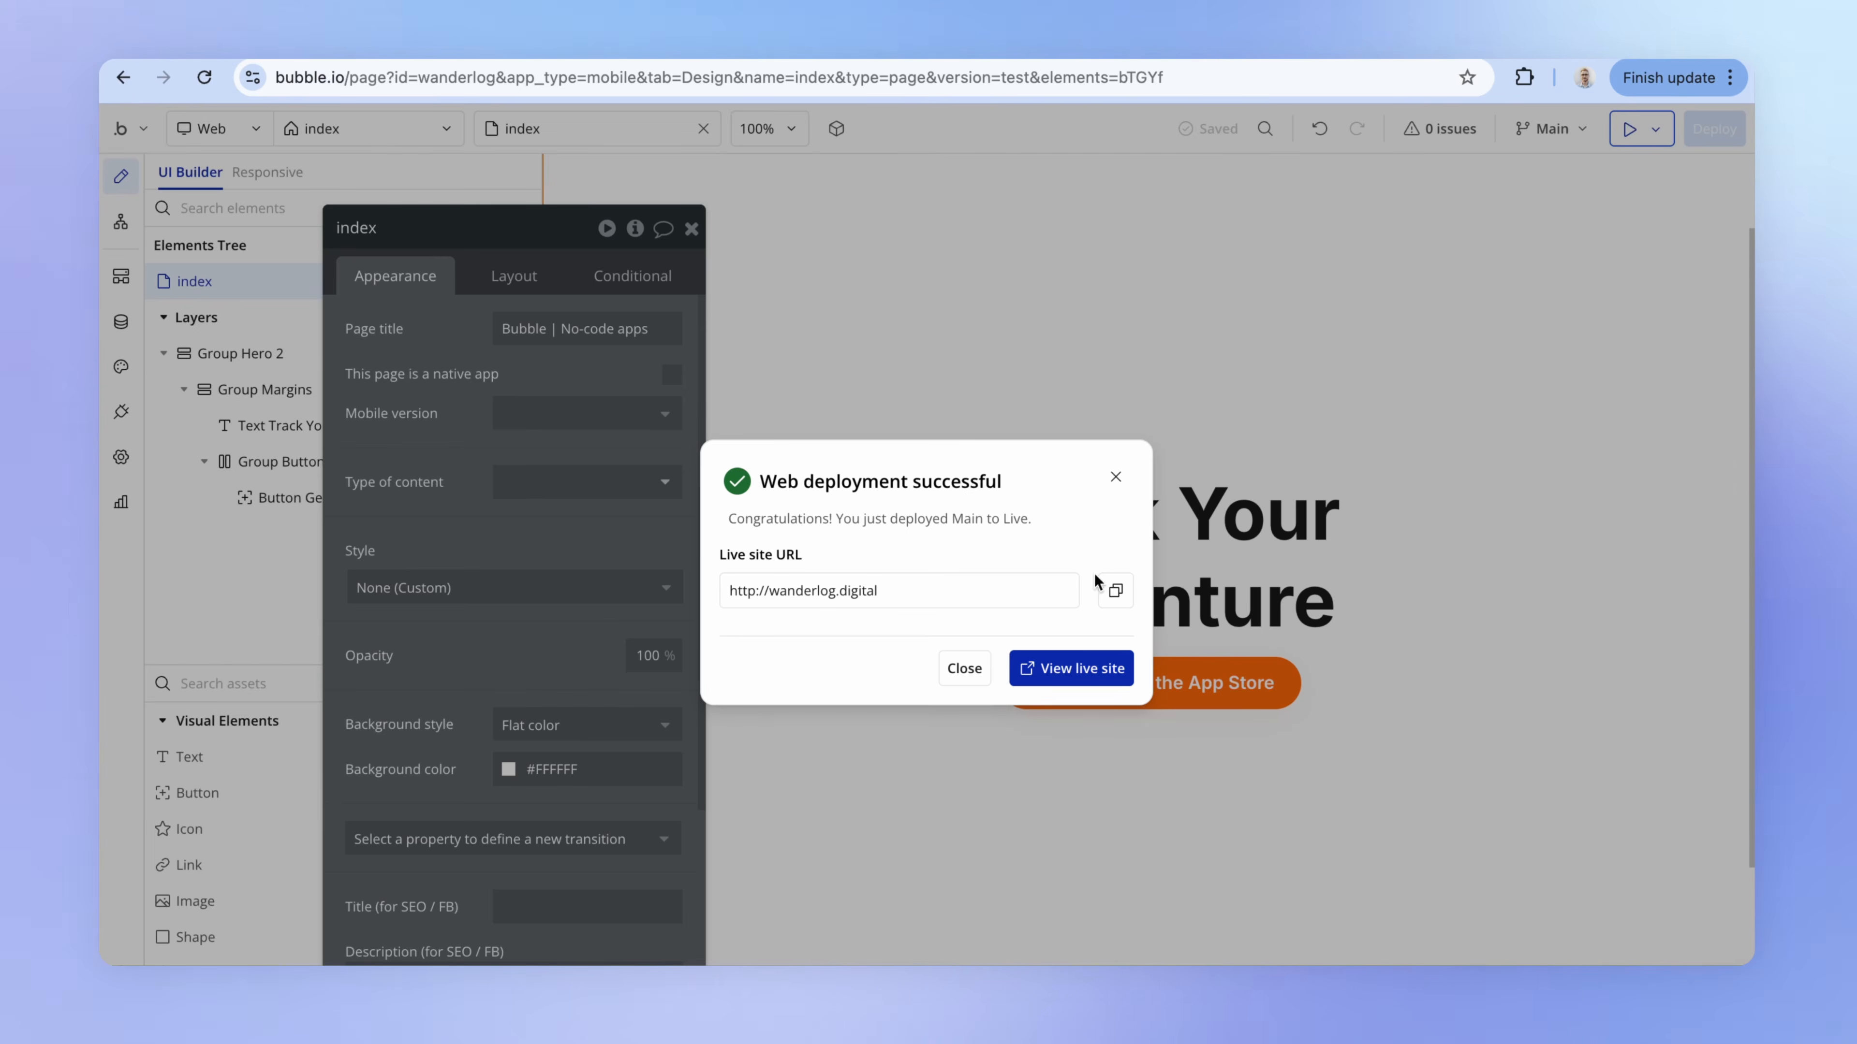
click(973, 669)
Open the live password reset page at wanderlog.digital/reset_pw in the browser
drag(503, 413, 767, 416)
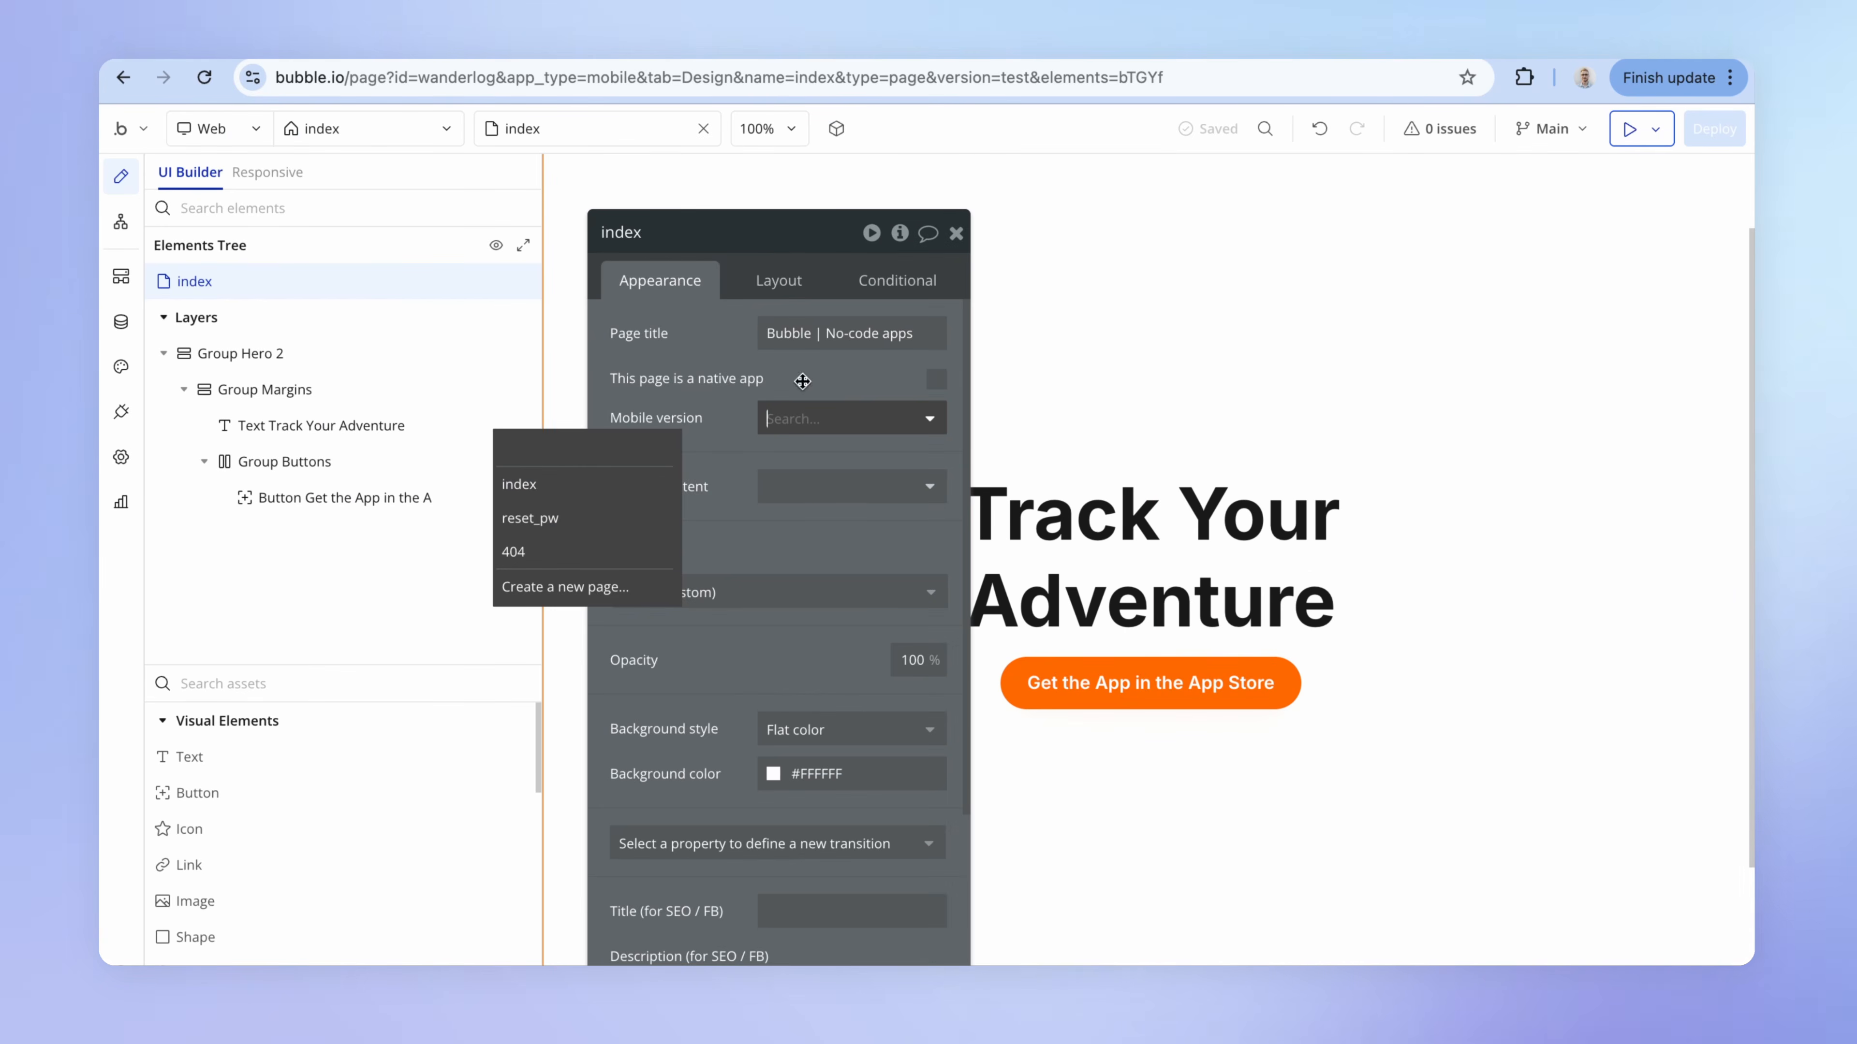
click(769, 318)
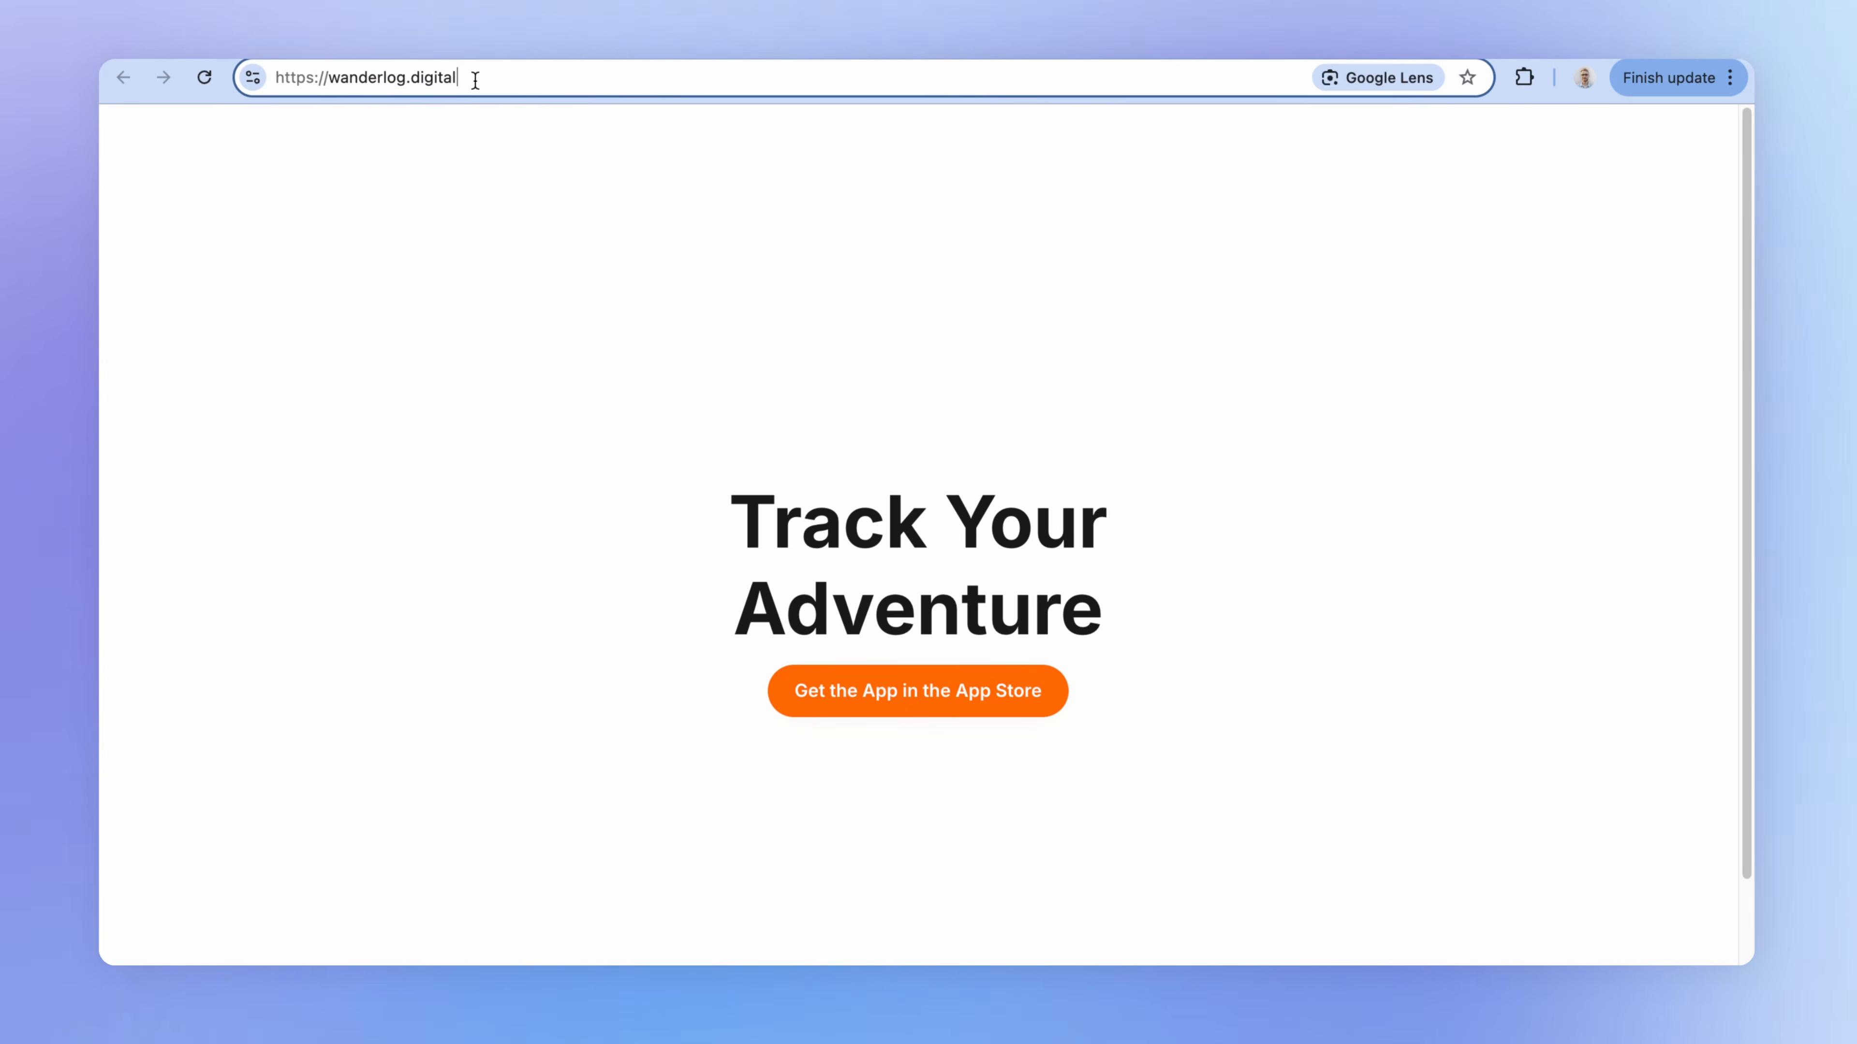
text(/rese)
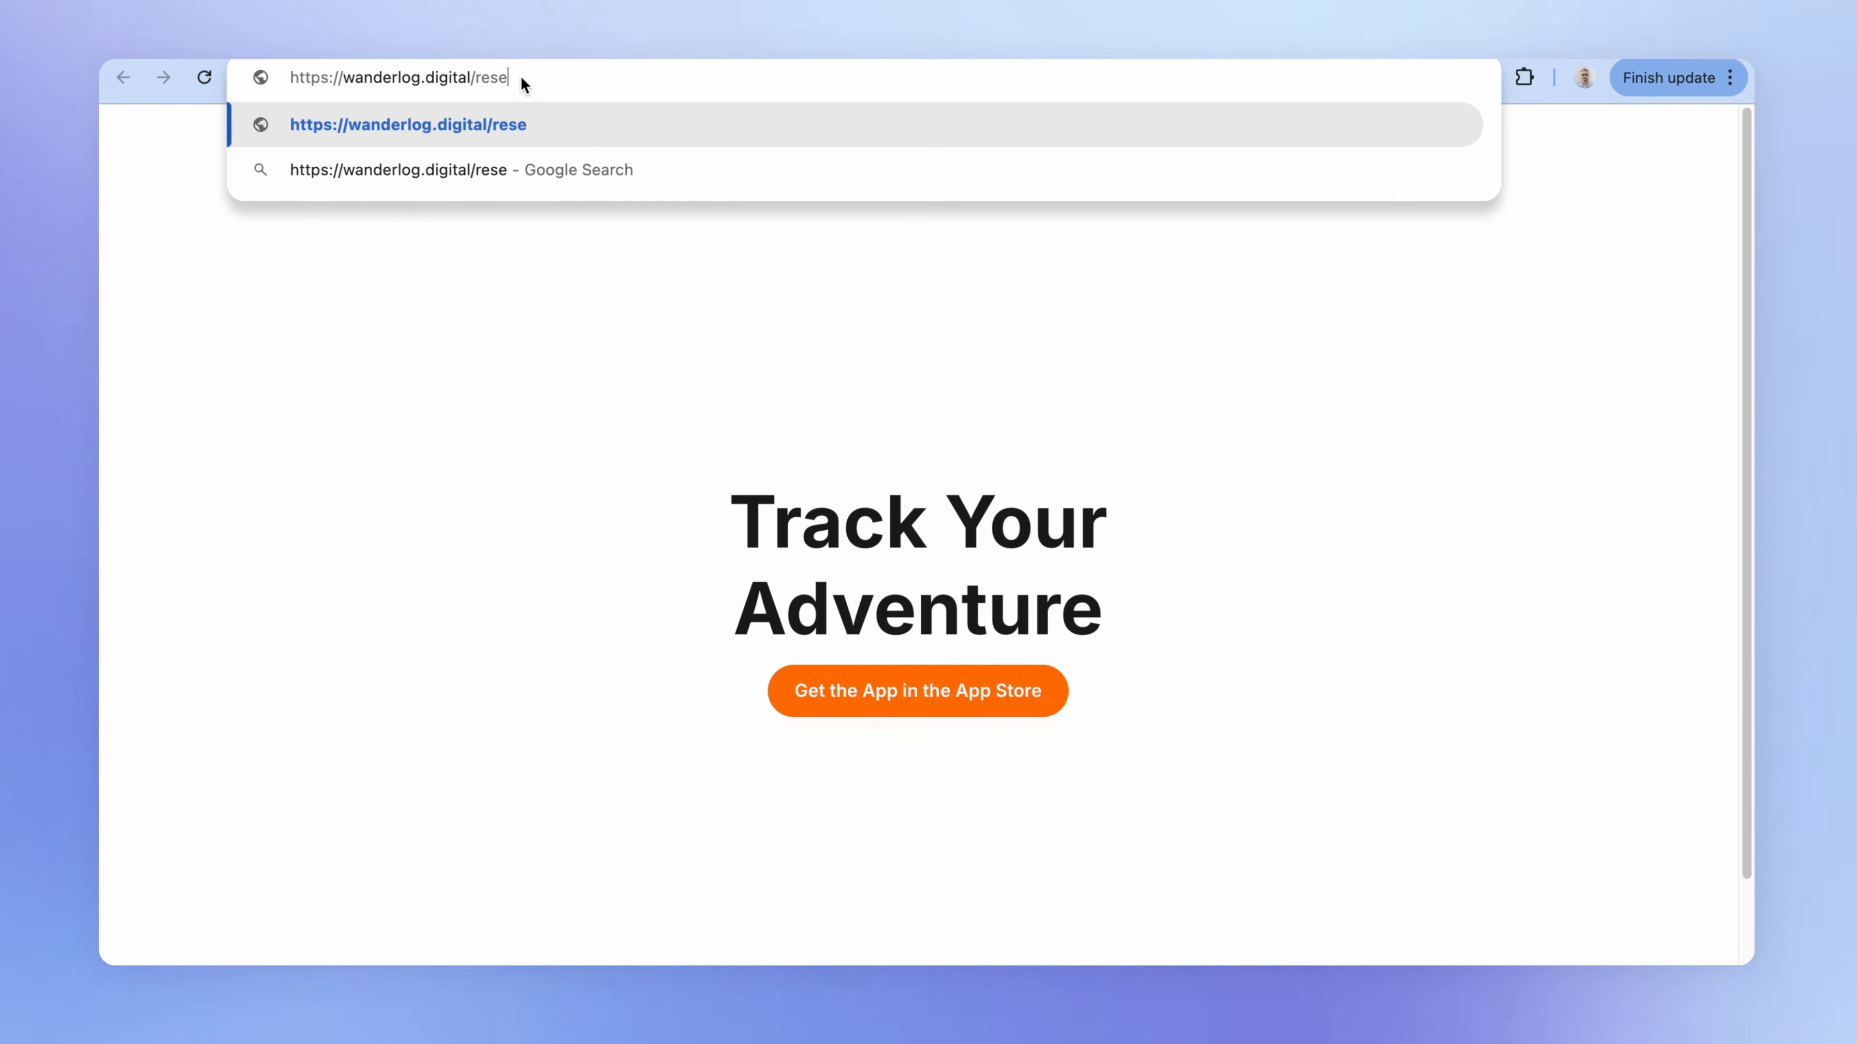
text(t_pw)
key(Return)
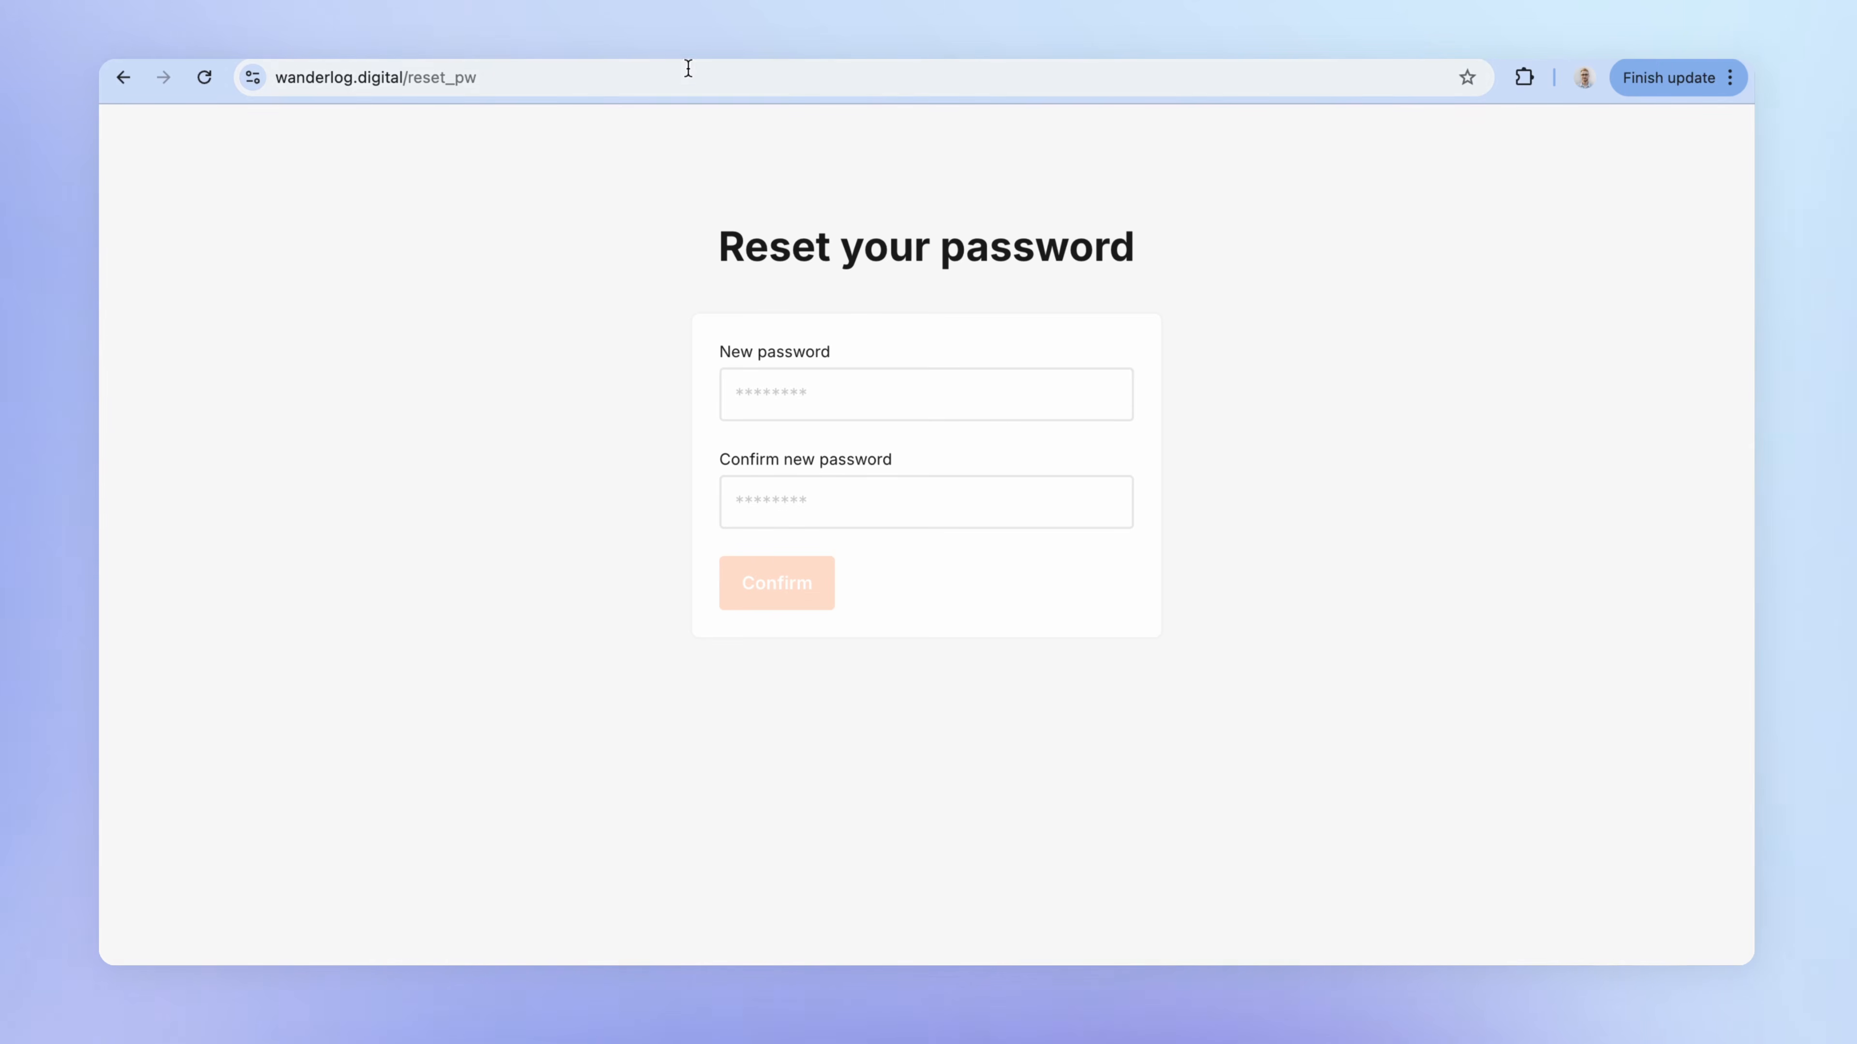
click(270, 72)
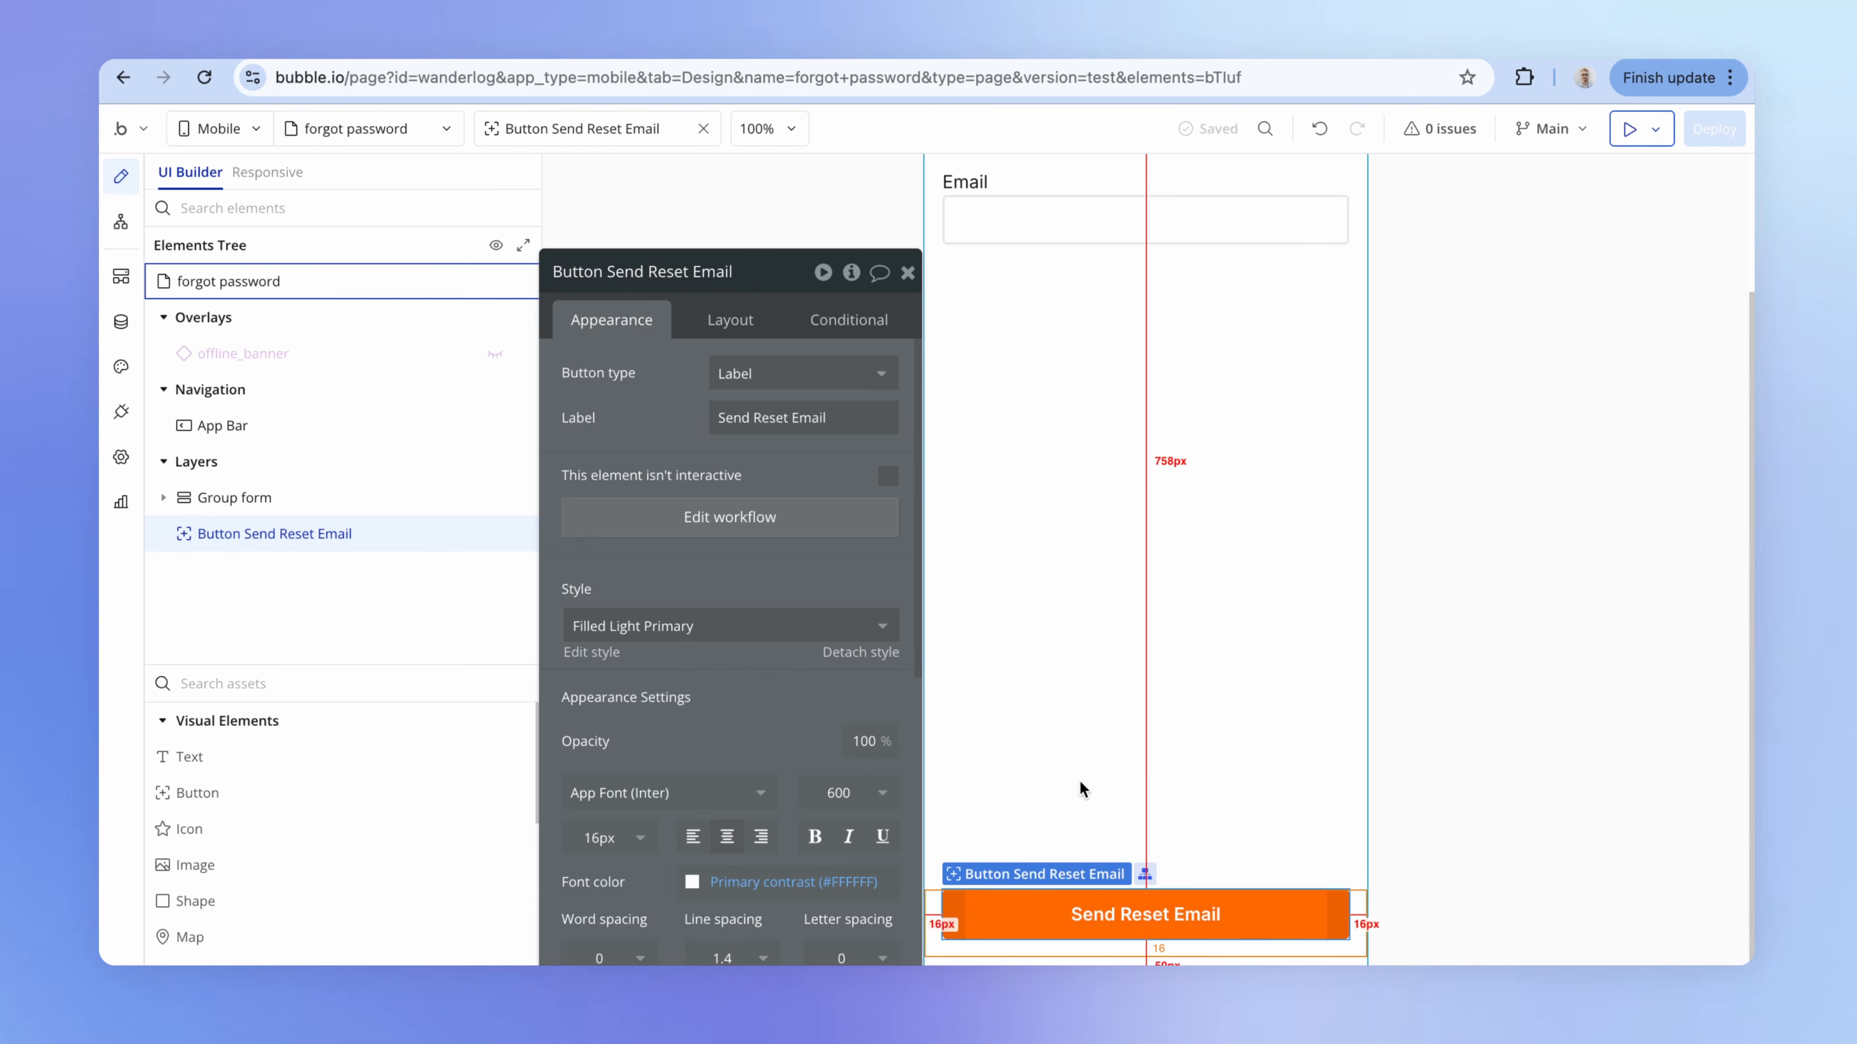
Review the Send password reset email action in the Send Reset Email workflow alongside the address of the live reset_pw page
click(744, 514)
click(1300, 362)
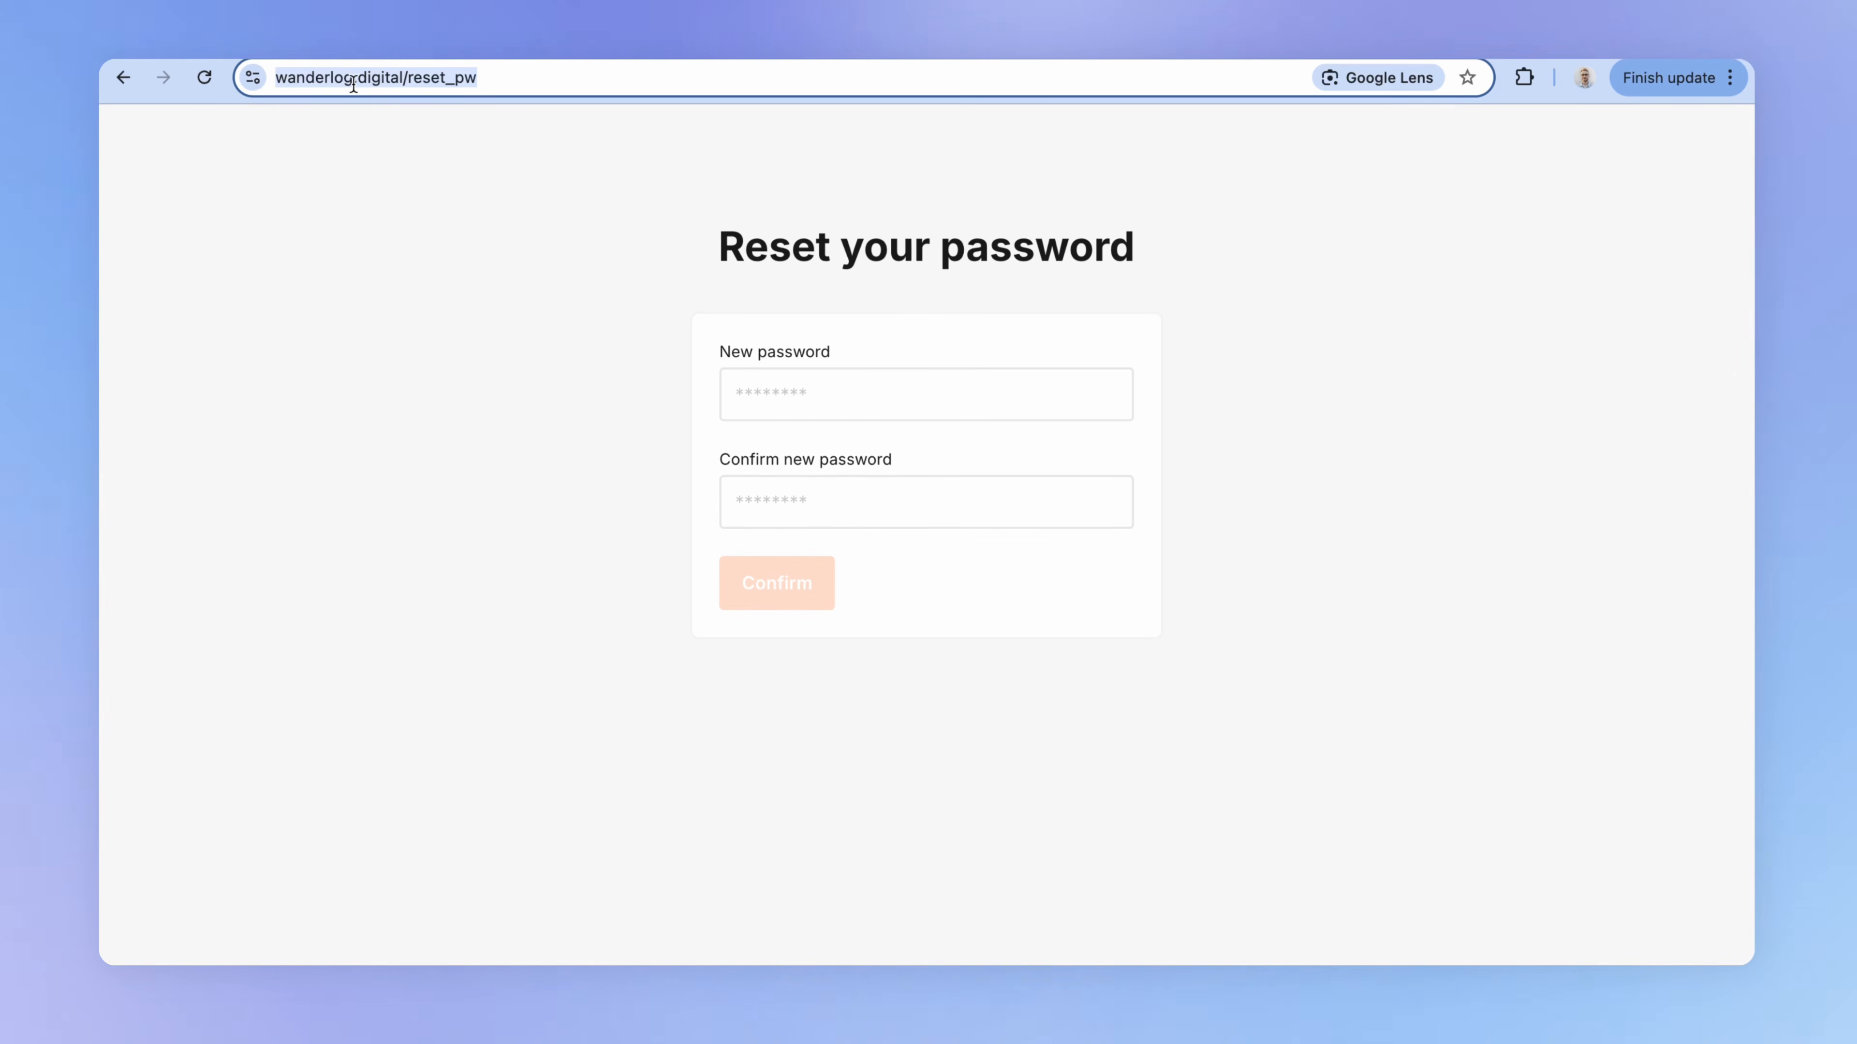
click(319, 84)
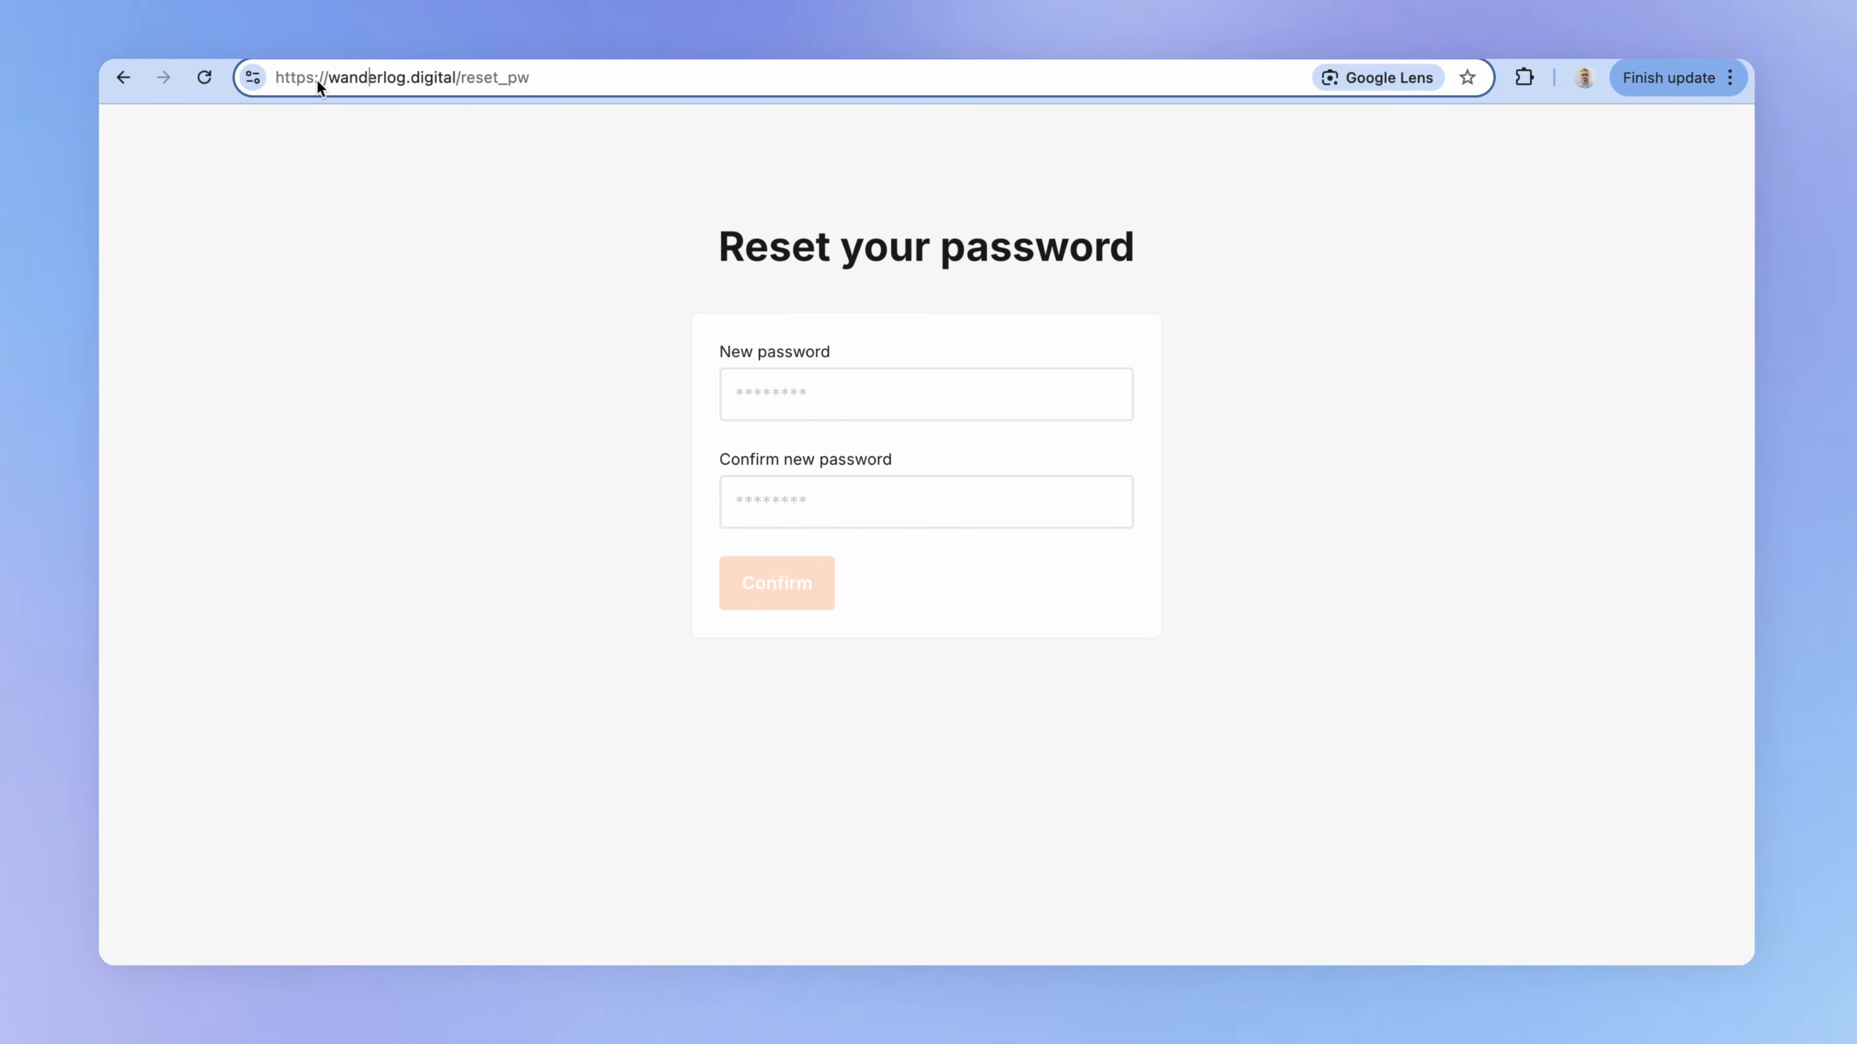
drag(289, 76, 556, 75)
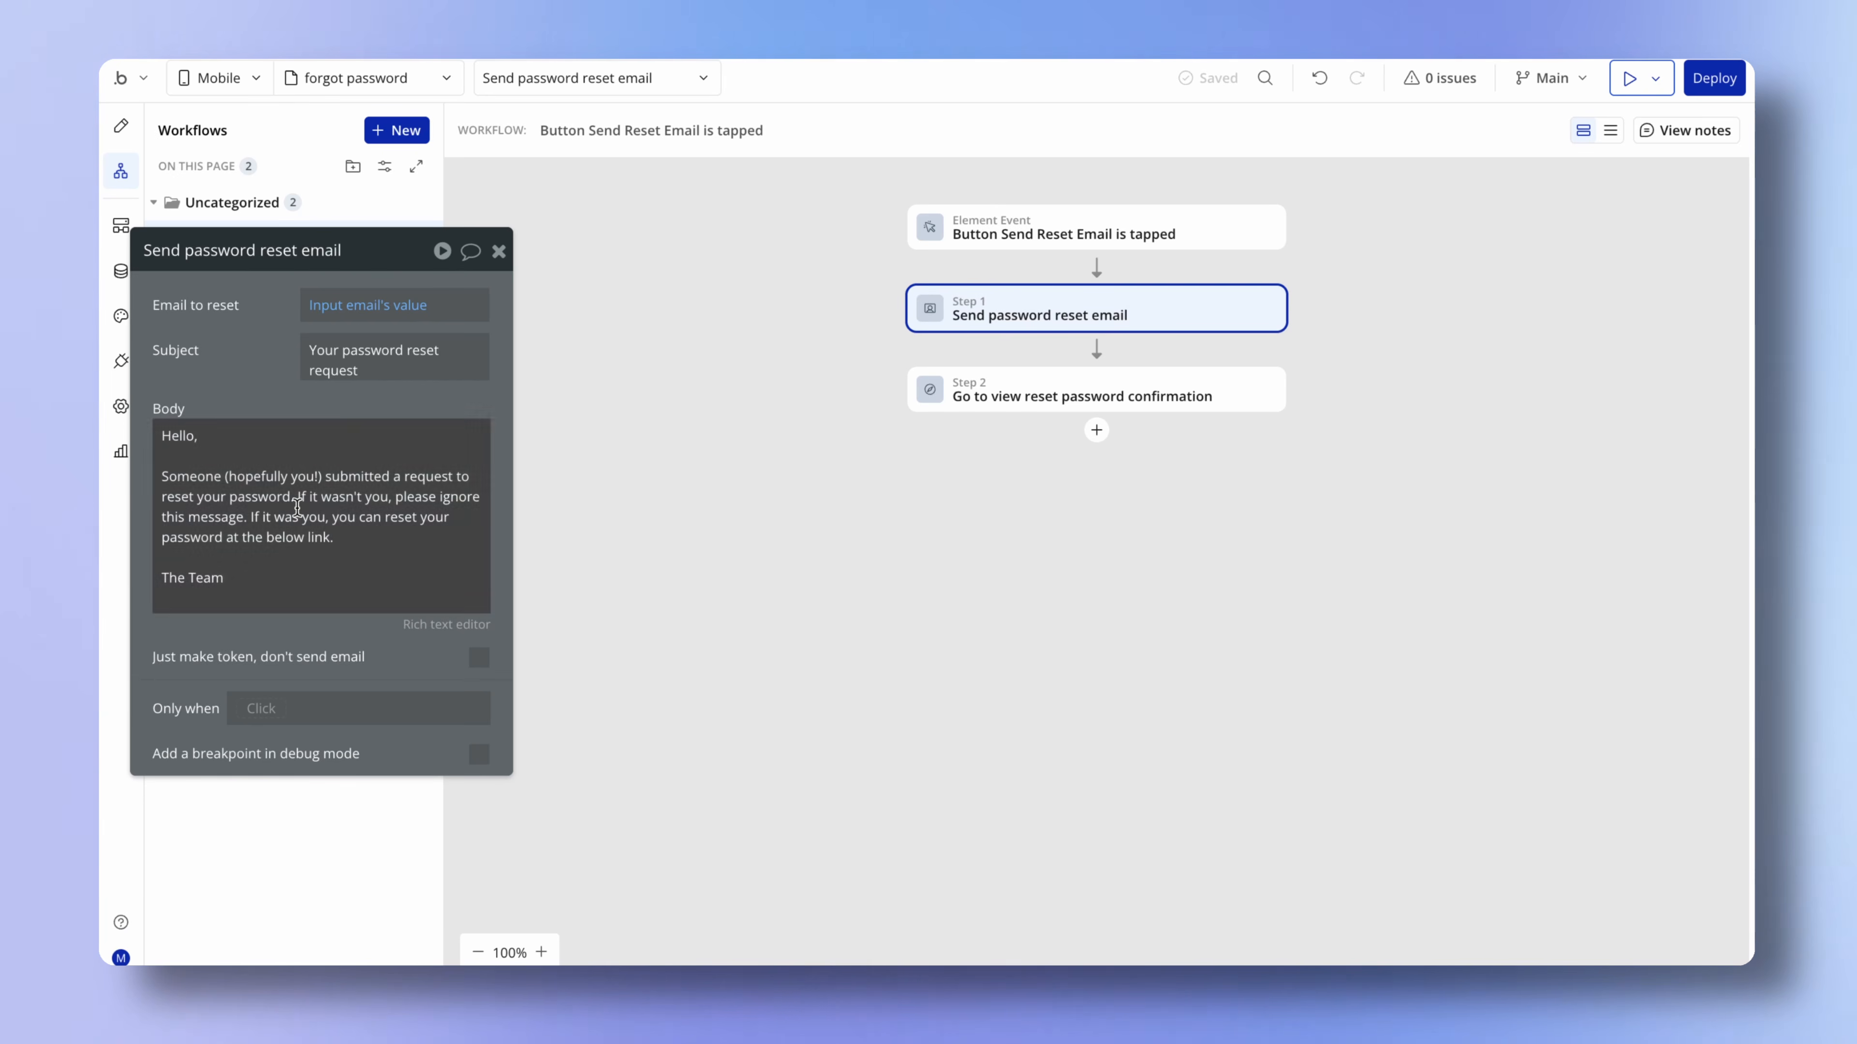
drag(264, 391, 571, 340)
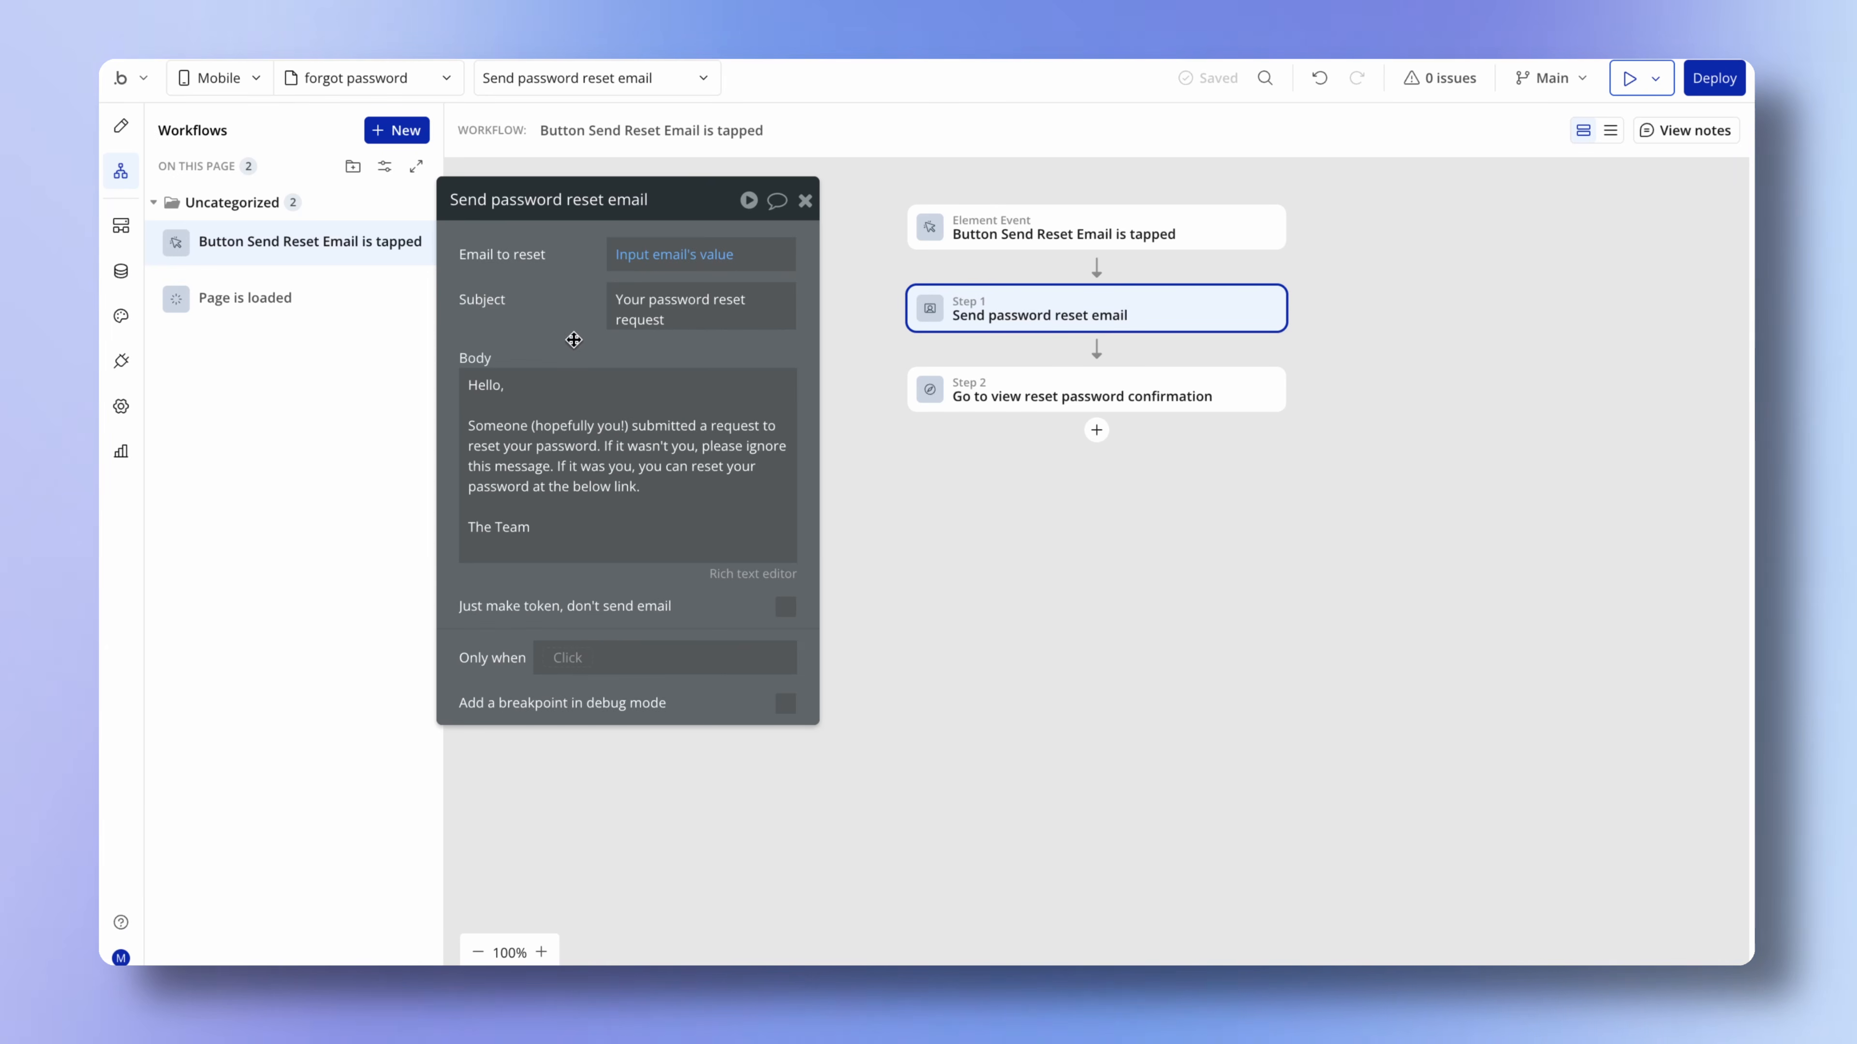